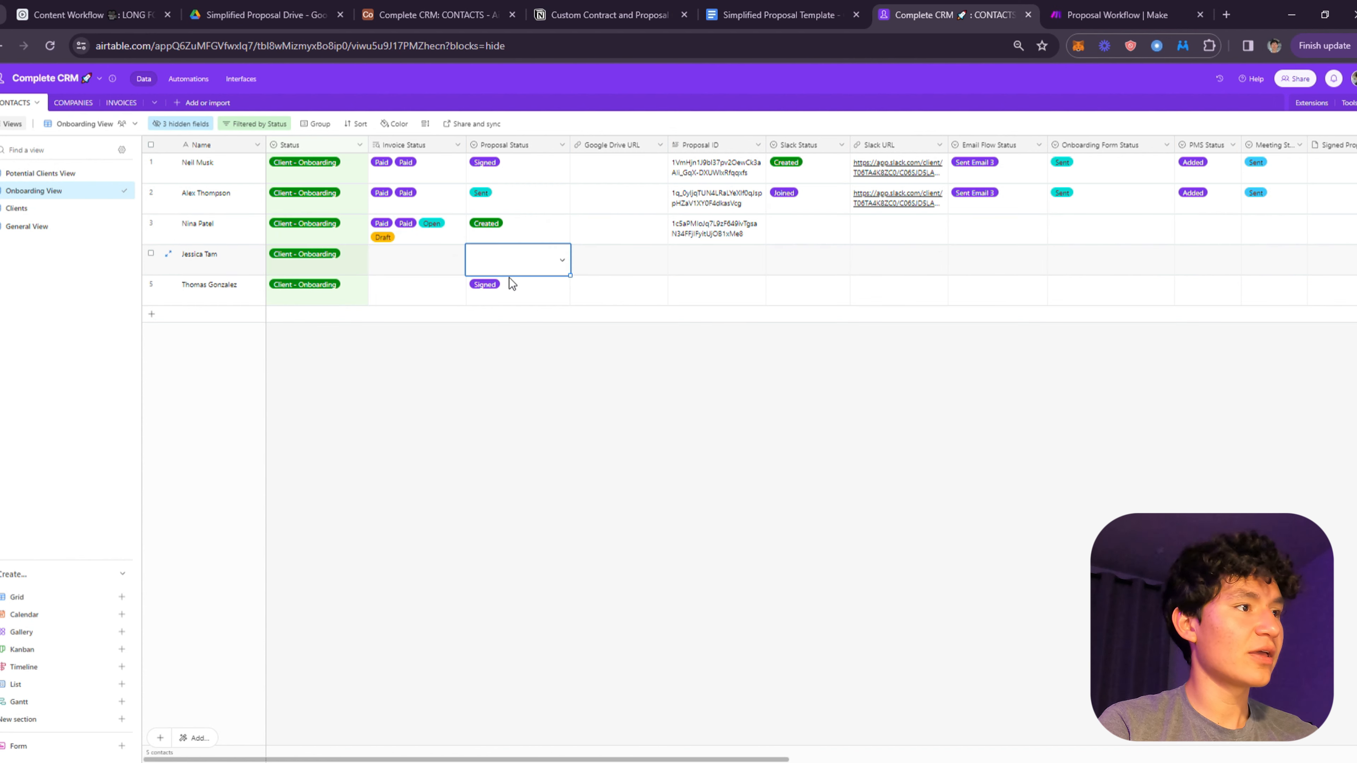
- Check row 4's Proposal Status options without changing them, then bring up the workflow overview page
{"action": "left_click", "coordinate": [616, 267]}
{"action": "left_click", "coordinate": [555, 265]}
{"action": "left_click", "coordinate": [555, 265]}
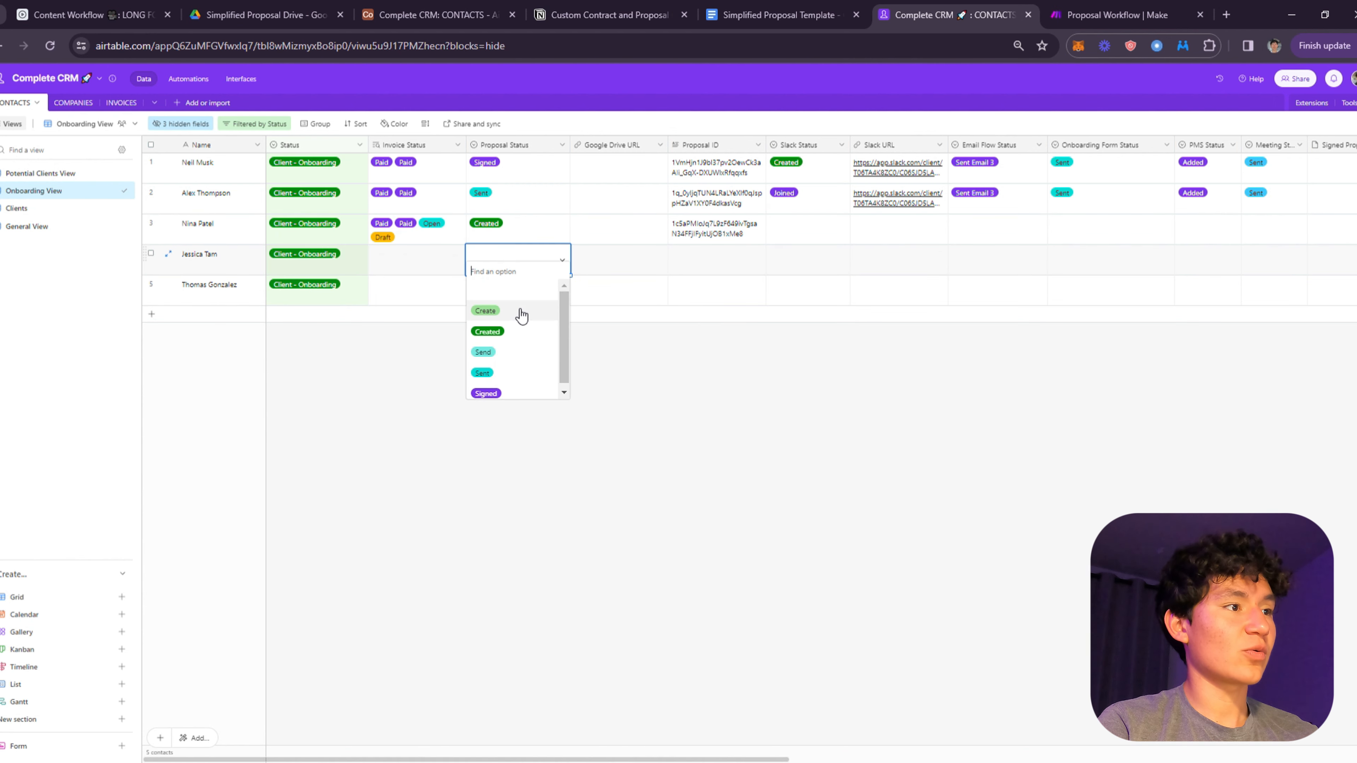
{"action": "left_click", "coordinate": [710, 404]}
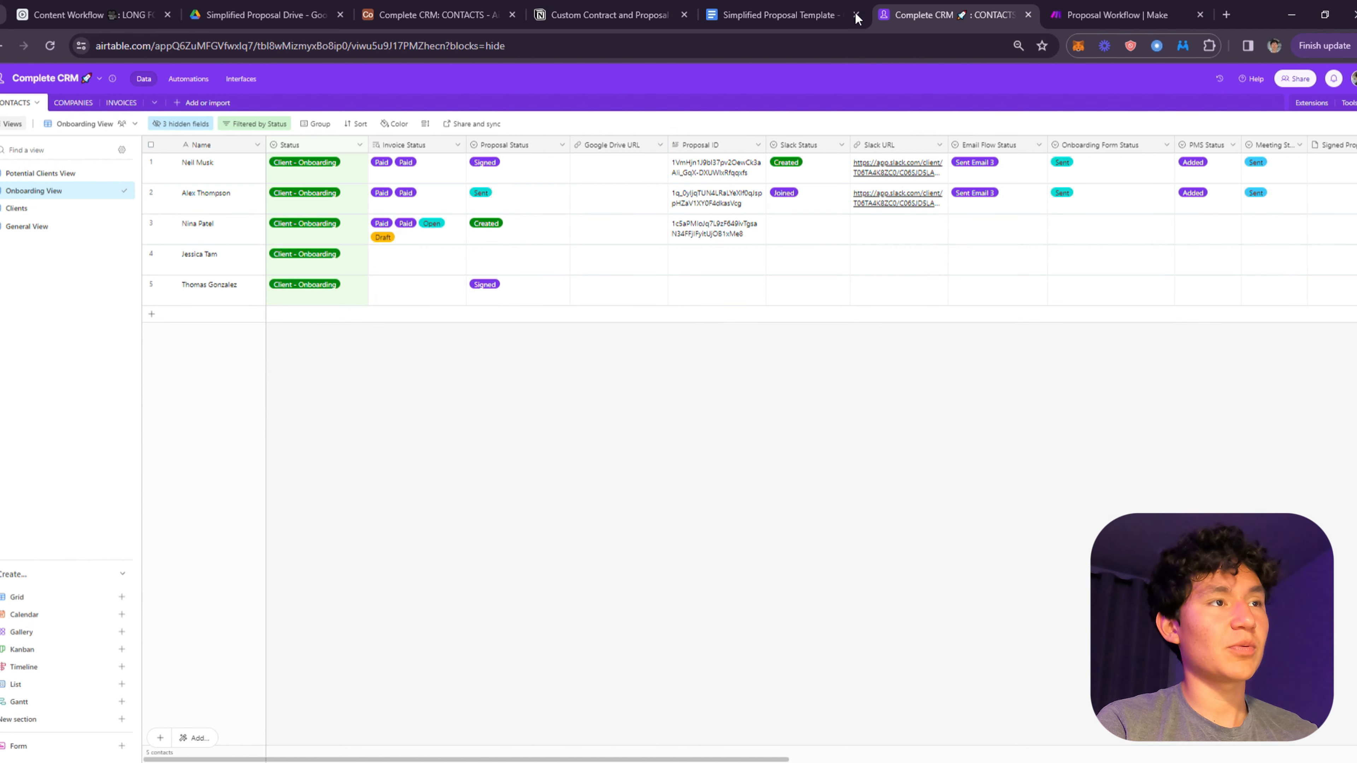
{"action": "left_click", "coordinate": [737, 6]}
{"action": "left_click", "coordinate": [596, 14]}
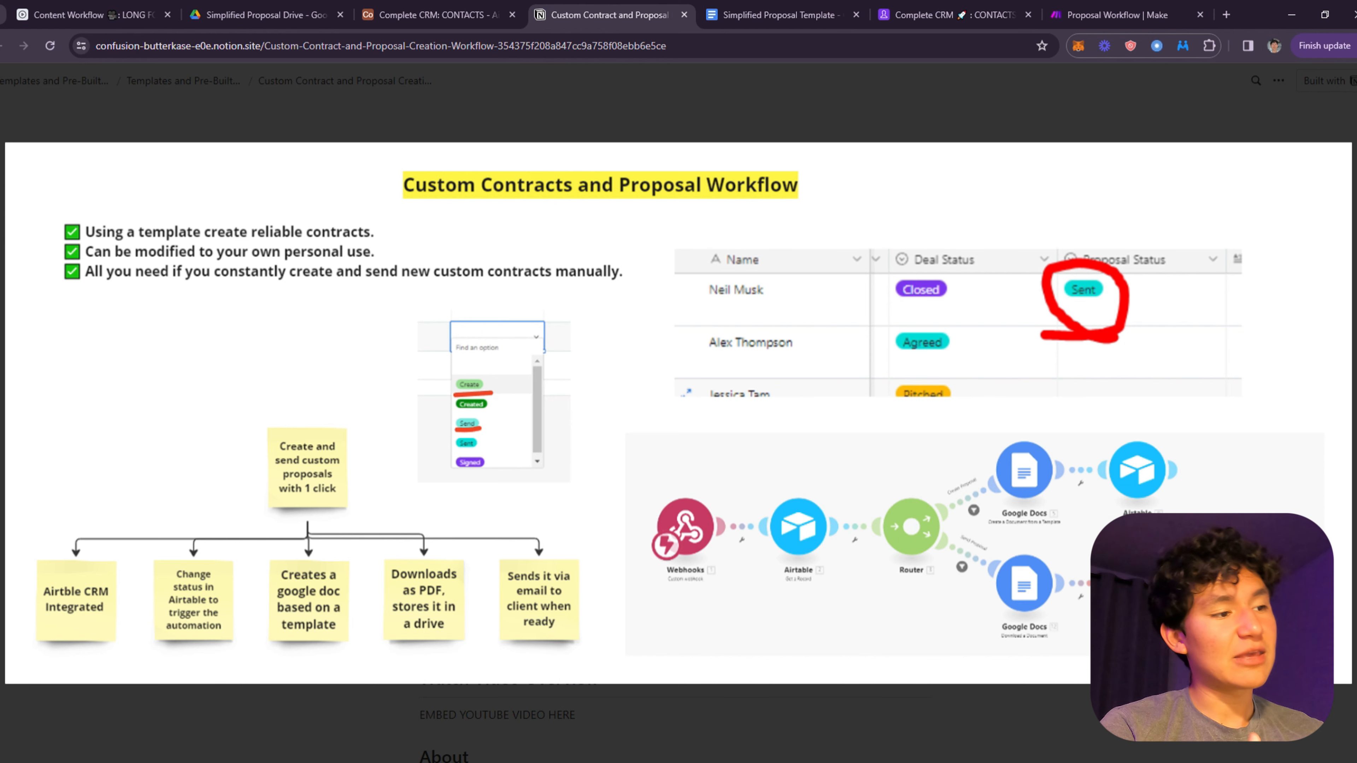
- Glance over the Simplified Proposal Template doc, then return to the Complete CRM grid
{"action": "left_click", "coordinate": [812, 8]}
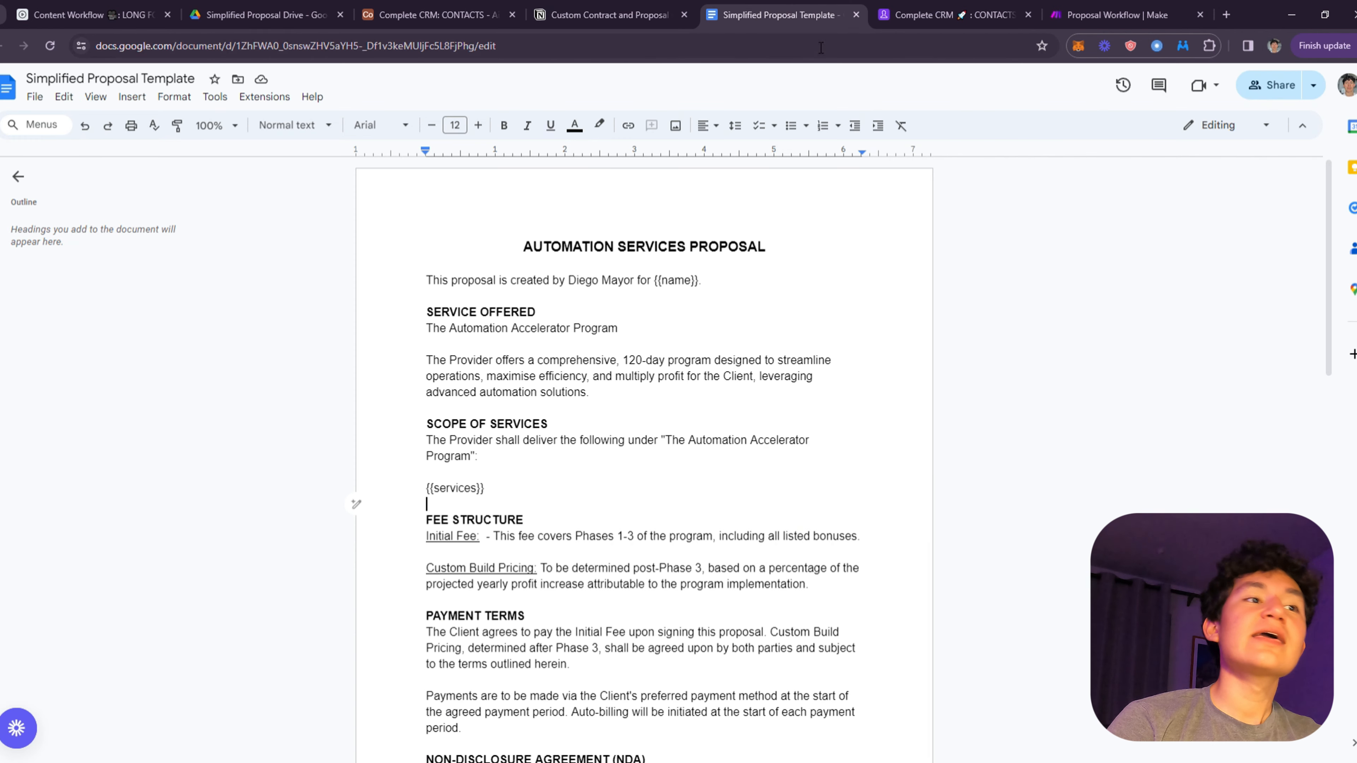
{"action": "left_click", "coordinate": [930, 15]}
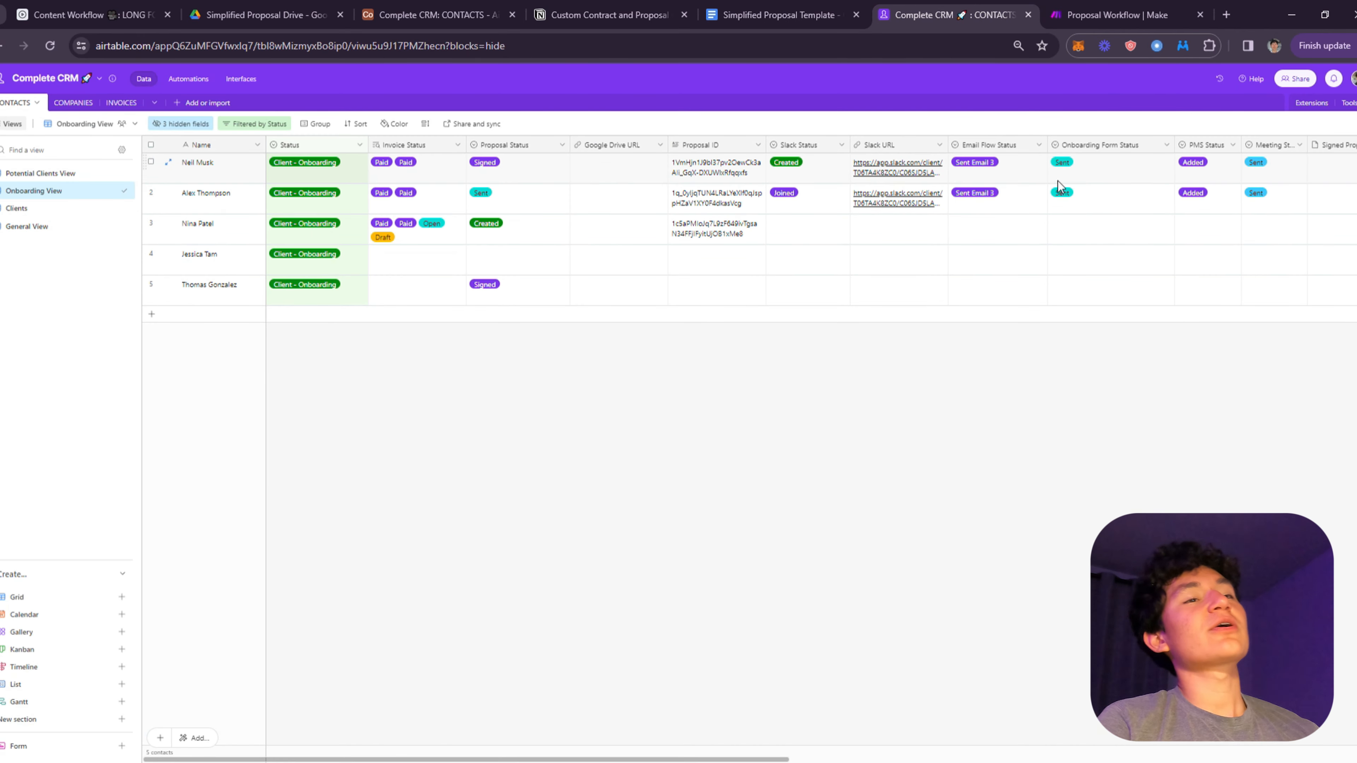
- Run the Proposal Workflow scenario once so its webhook waits for incoming data
{"action": "left_click", "coordinate": [1100, 15]}
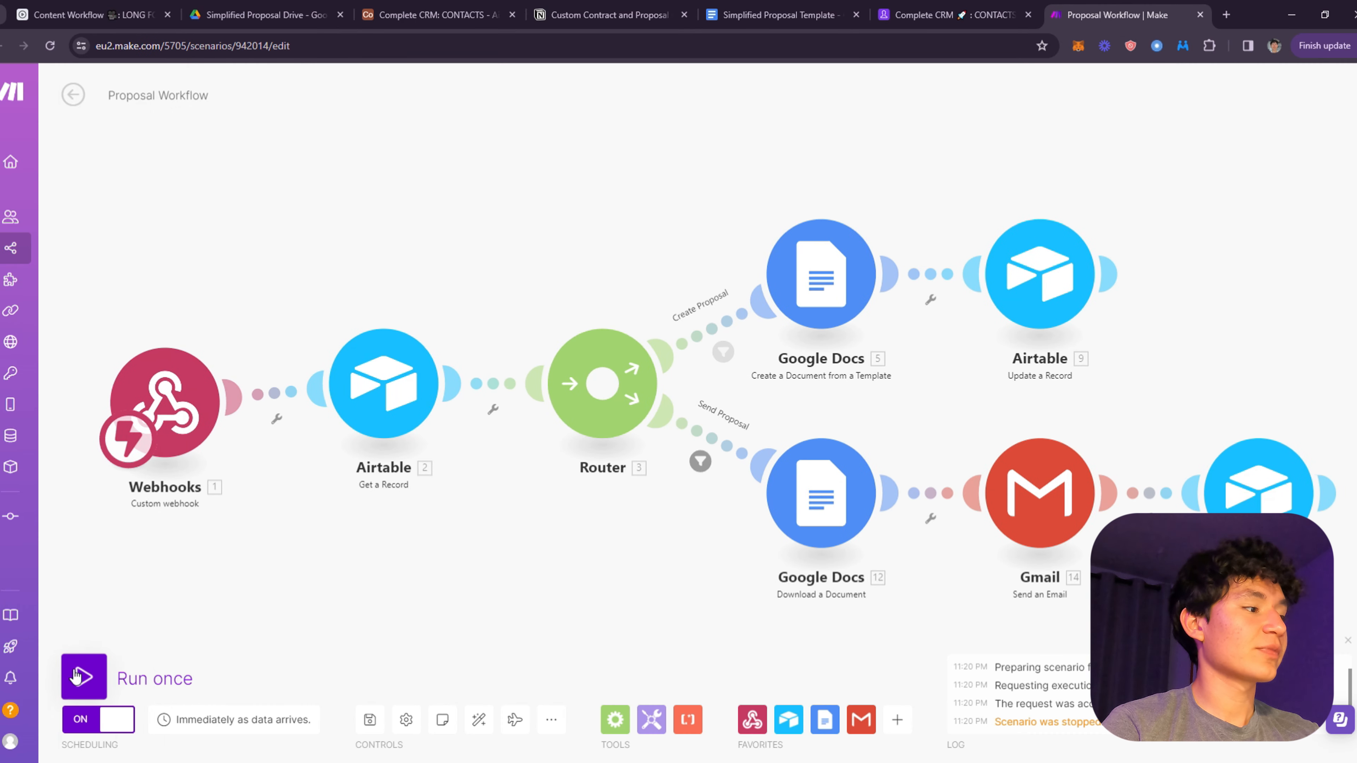
{"action": "left_click", "coordinate": [86, 674]}
{"action": "scroll", "coordinate": [705, 235], "scroll_direction": "down", "scroll_amount": 3}
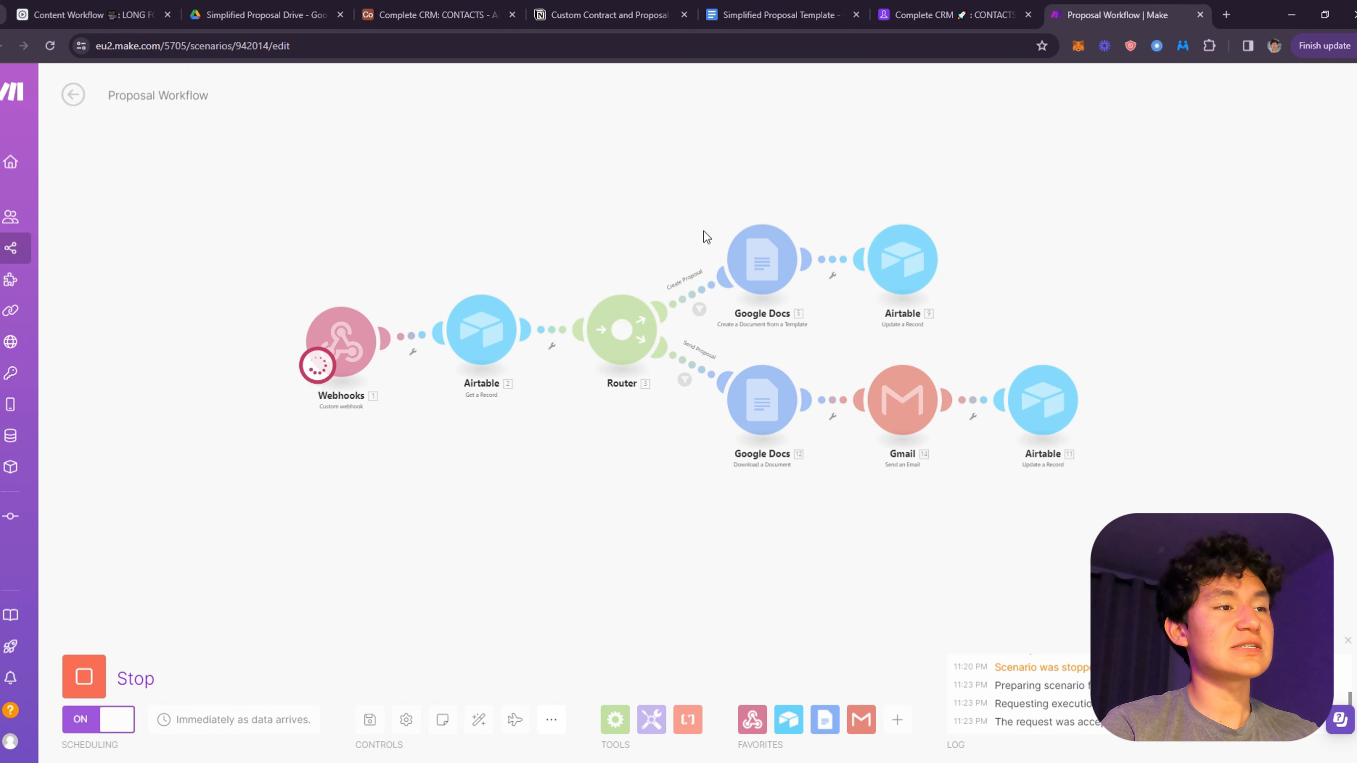
{"action": "scroll", "coordinate": [778, 260], "scroll_direction": "up", "scroll_amount": 1}
{"action": "left_click_drag", "start_coordinate": [778, 256], "coordinate": [781, 297]}
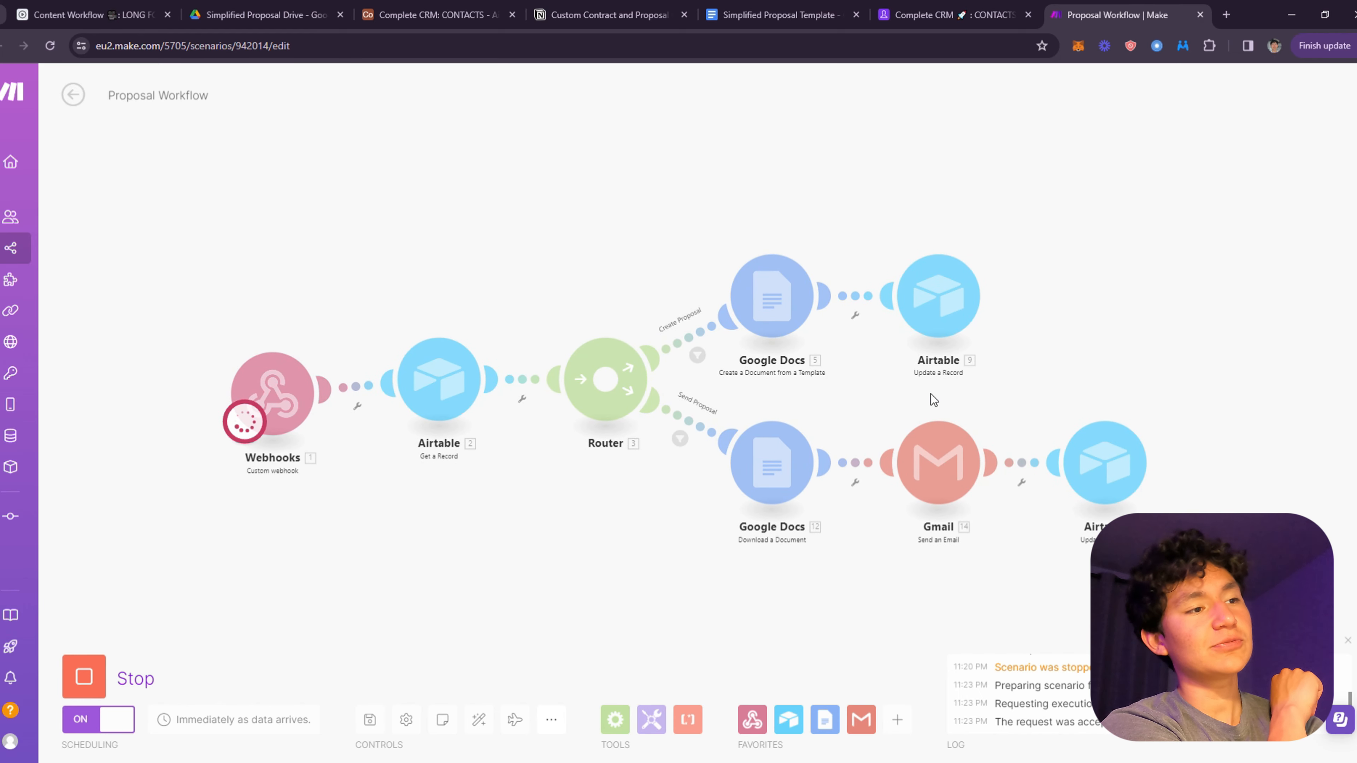
- Set row 4's Proposal Status to Create in the Complete CRM grid
{"action": "left_click", "coordinate": [940, 15]}
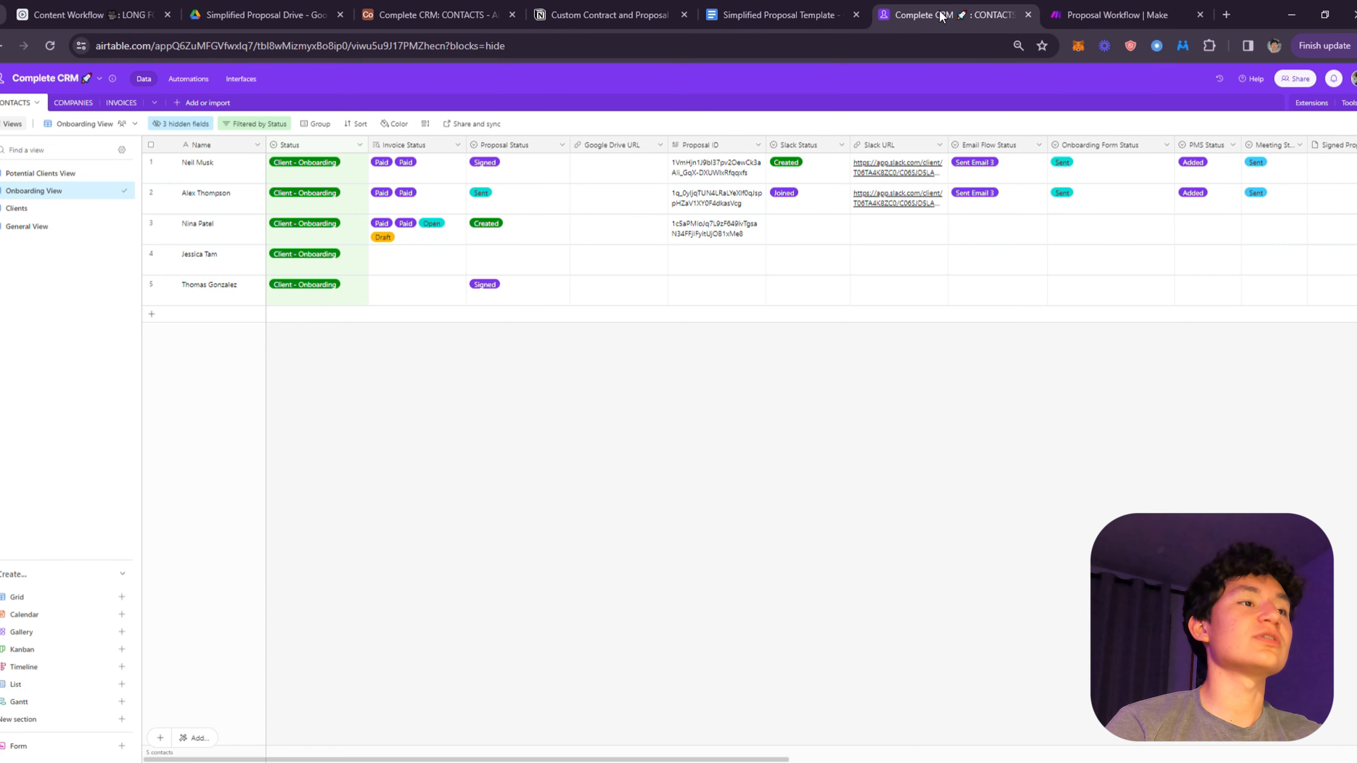
{"action": "left_click", "coordinate": [223, 258]}
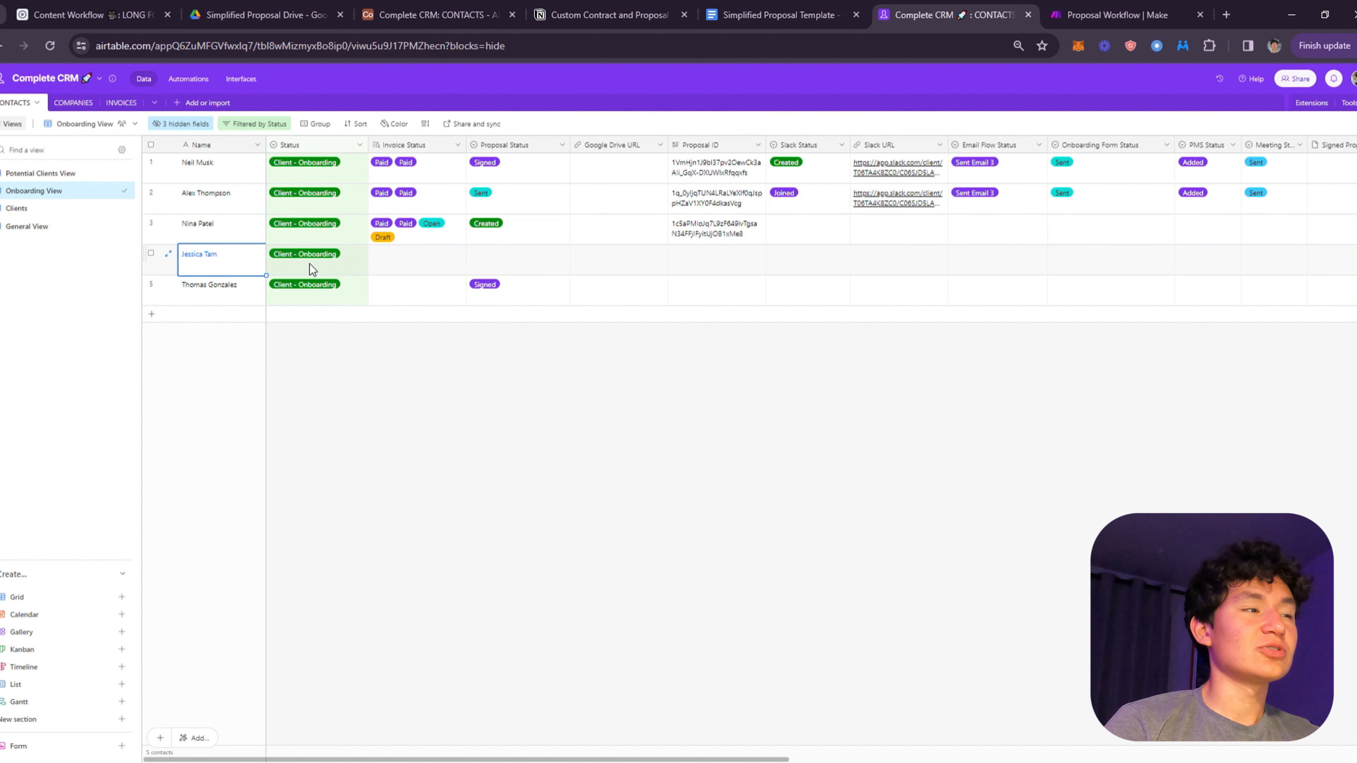
{"action": "left_click", "coordinate": [509, 262]}
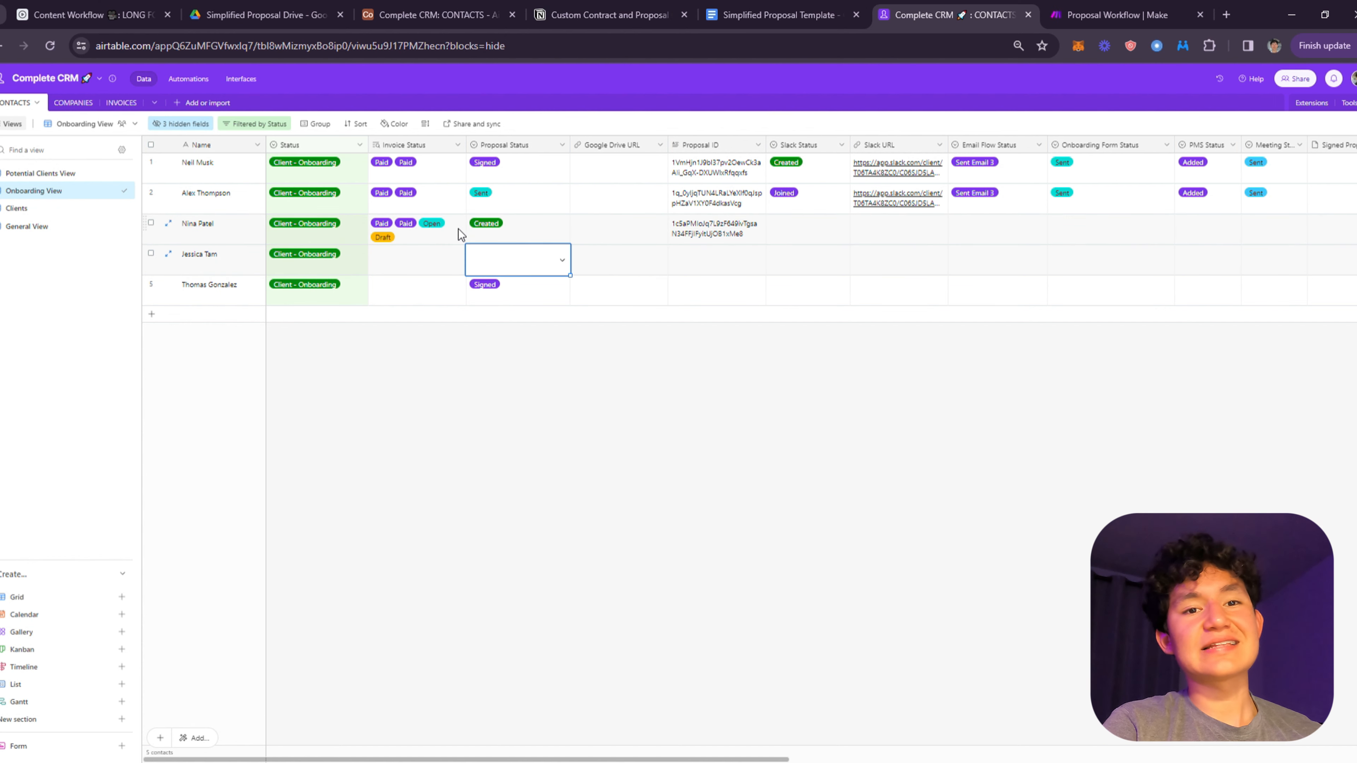
{"action": "left_click", "coordinate": [544, 259]}
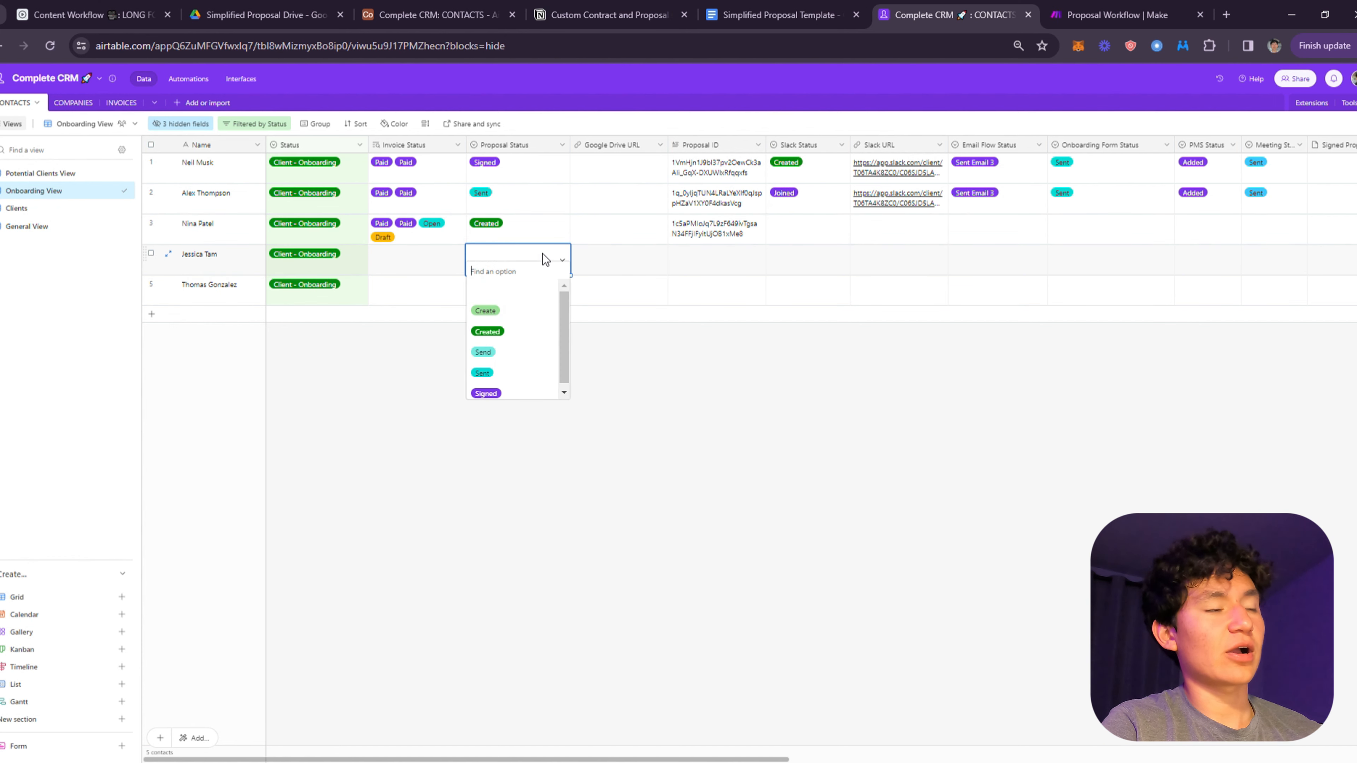
{"action": "left_click", "coordinate": [308, 440]}
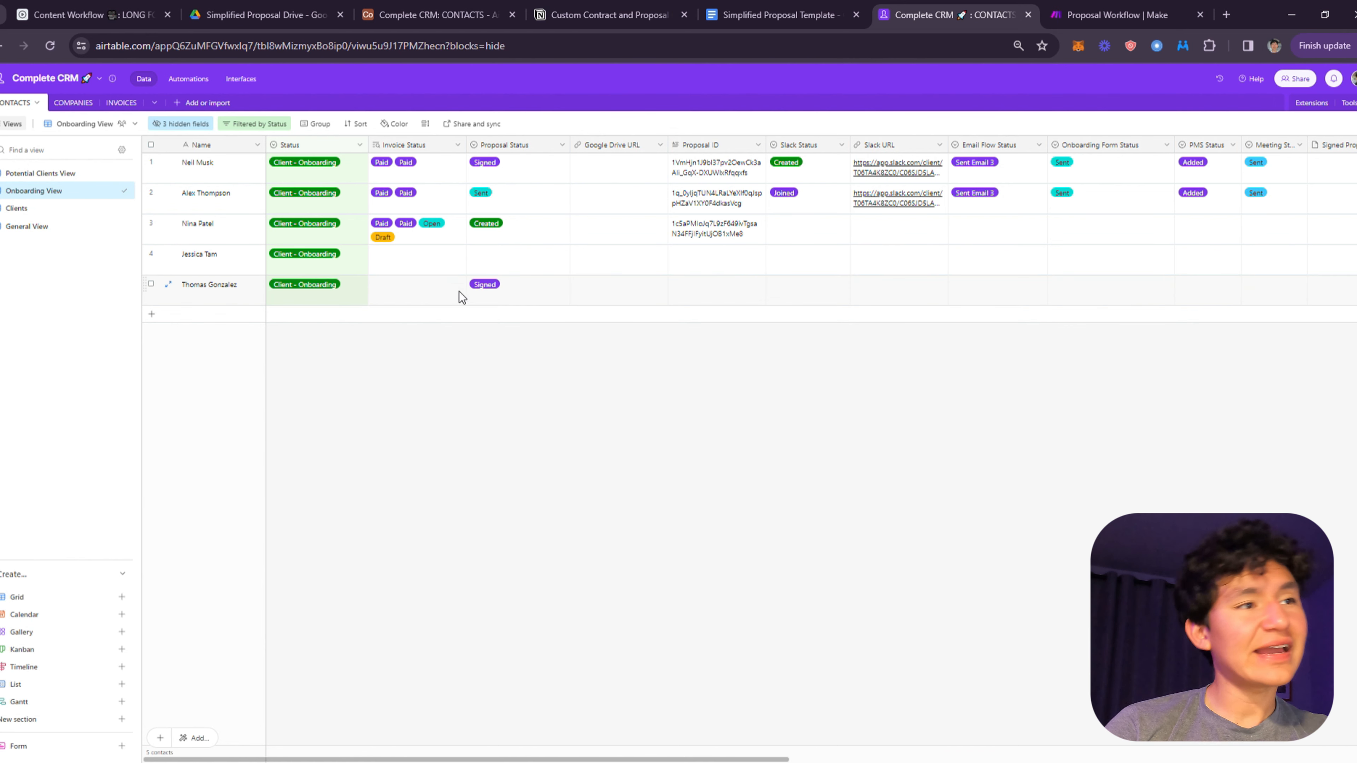
{"action": "left_click", "coordinate": [577, 255]}
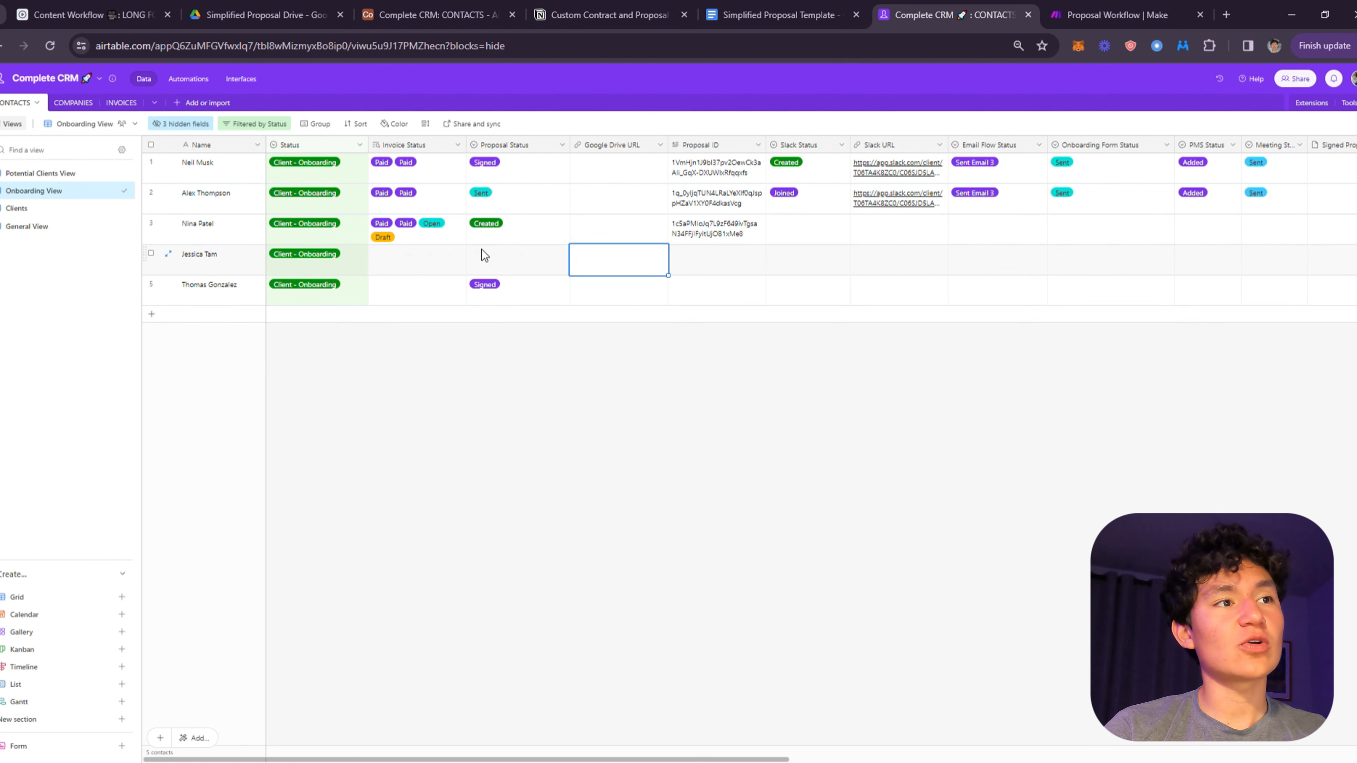
{"action": "left_click", "coordinate": [481, 251]}
{"action": "left_click", "coordinate": [548, 264]}
{"action": "left_click", "coordinate": [485, 311]}
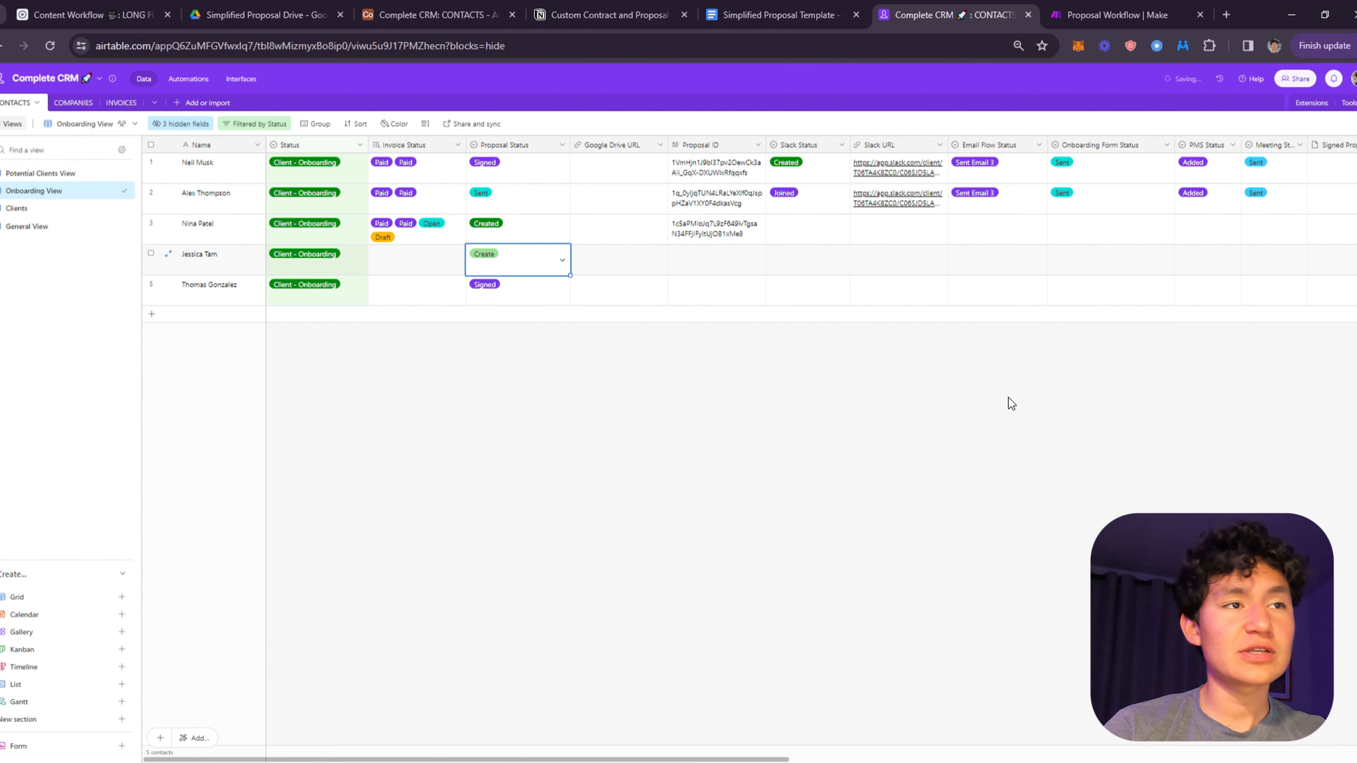
{"action": "key", "text": "ctrl+Tab"}
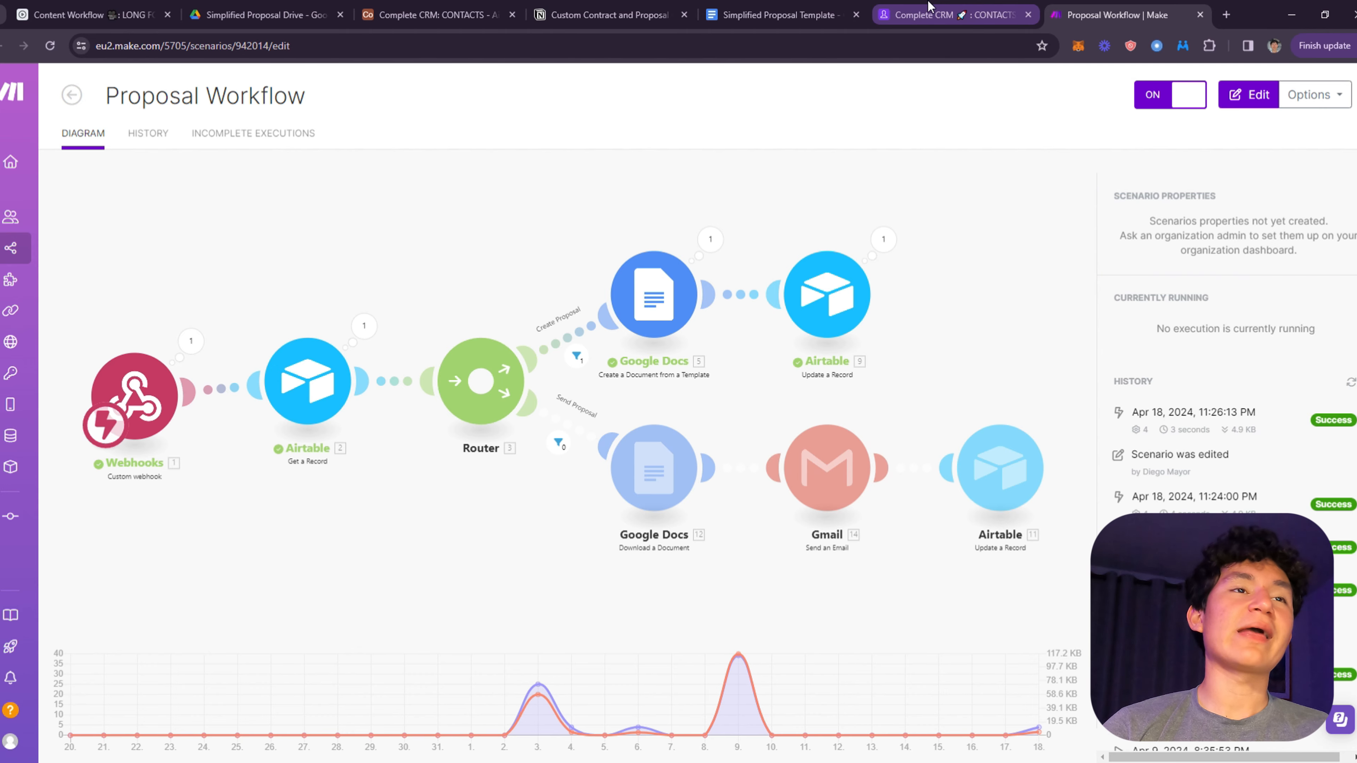
- Open the generated proposal from row 4's new Google Drive URL
{"action": "left_click", "coordinate": [940, 14]}
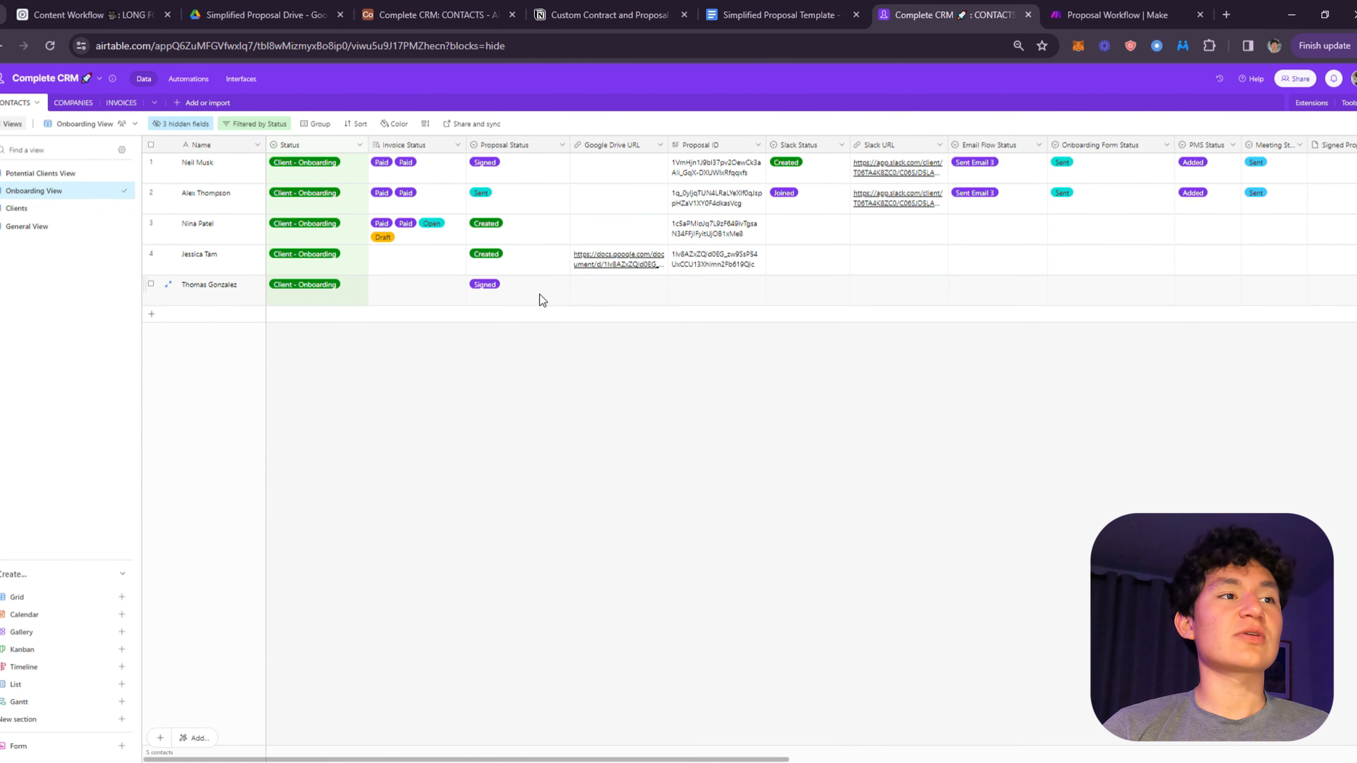
{"action": "left_click", "coordinate": [621, 263]}
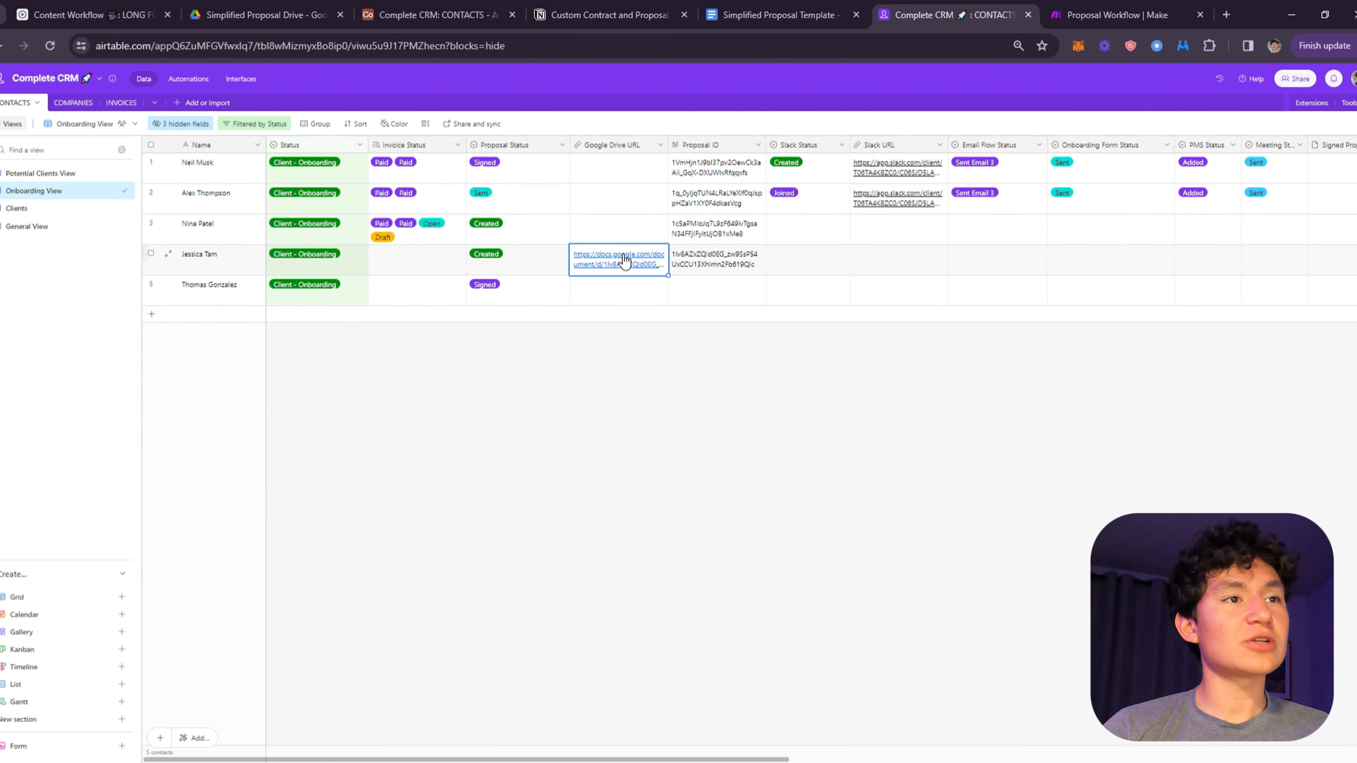
{"action": "left_click", "coordinate": [624, 261]}
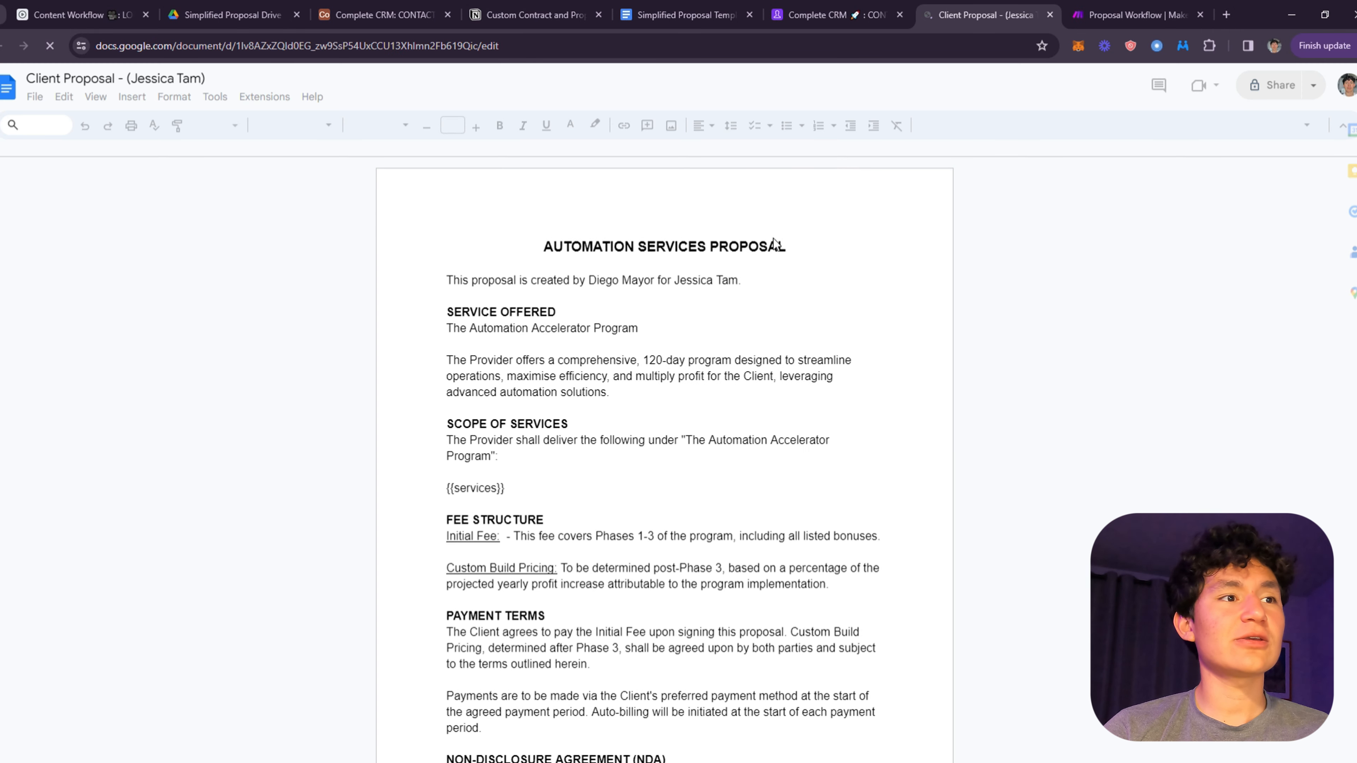
- Inspect the proposal's opening line, {{services}} placeholder and signature block with the client's name
{"action": "scroll", "coordinate": [774, 243], "scroll_direction": "down", "scroll_amount": 20}
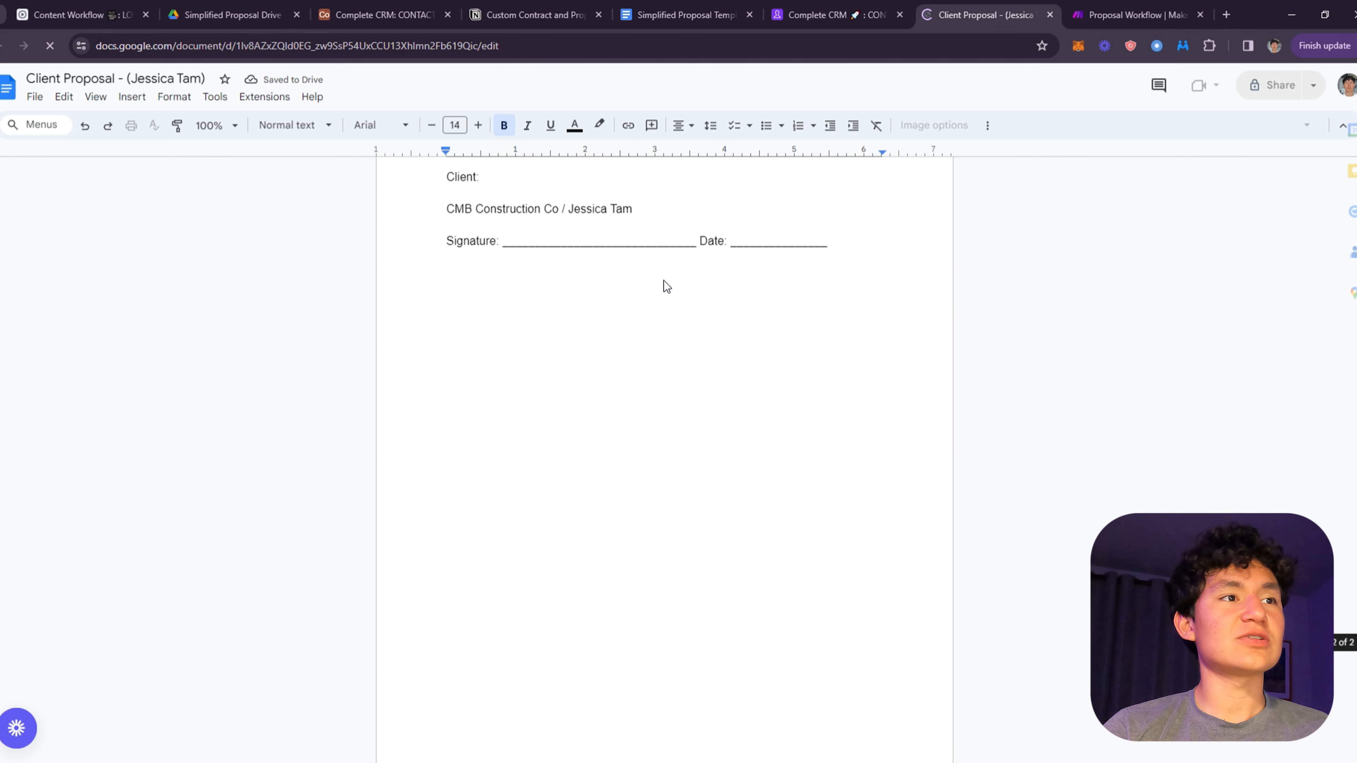
{"action": "left_click_drag", "start_coordinate": [565, 316], "coordinate": [502, 317]}
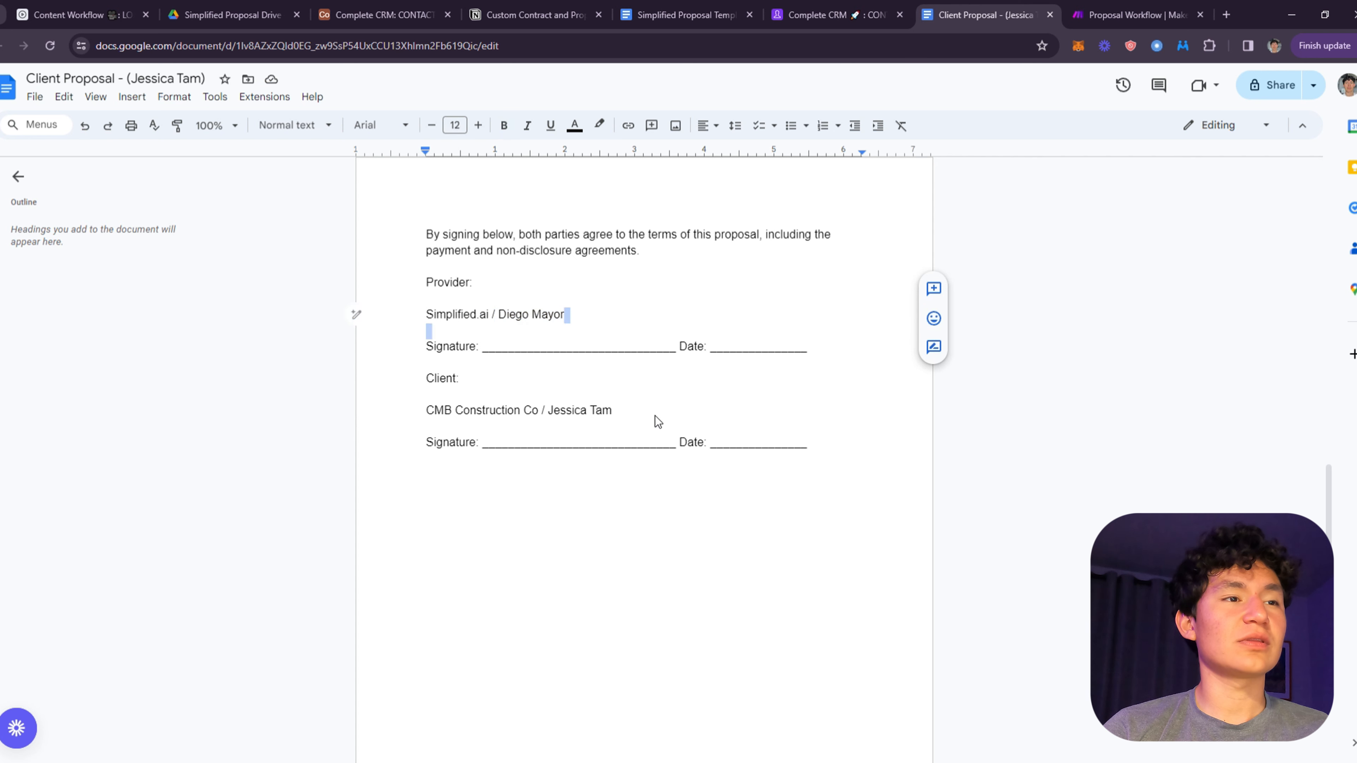
{"action": "left_click_drag", "start_coordinate": [654, 416], "coordinate": [411, 417]}
{"action": "scroll", "coordinate": [894, 501], "scroll_direction": "up", "scroll_amount": 20}
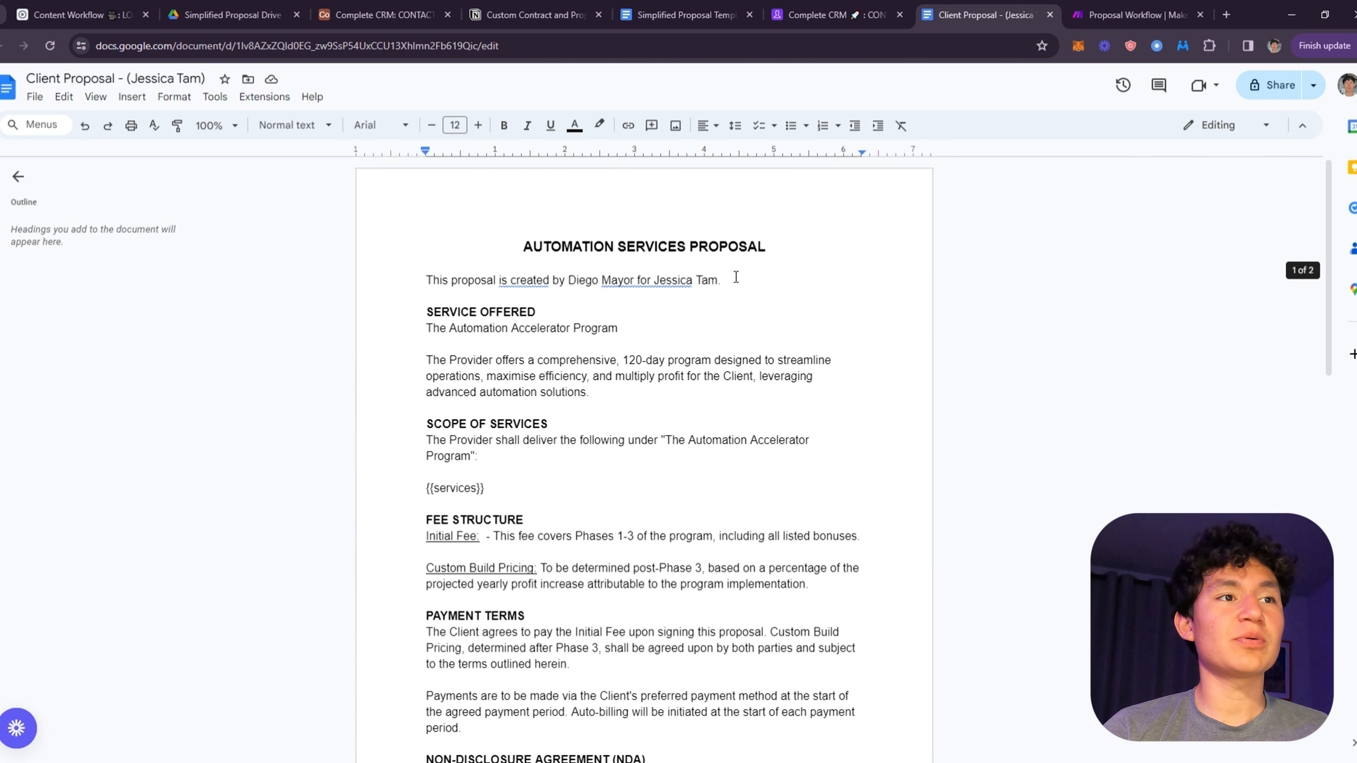
{"action": "triple_click", "coordinate": [736, 277]}
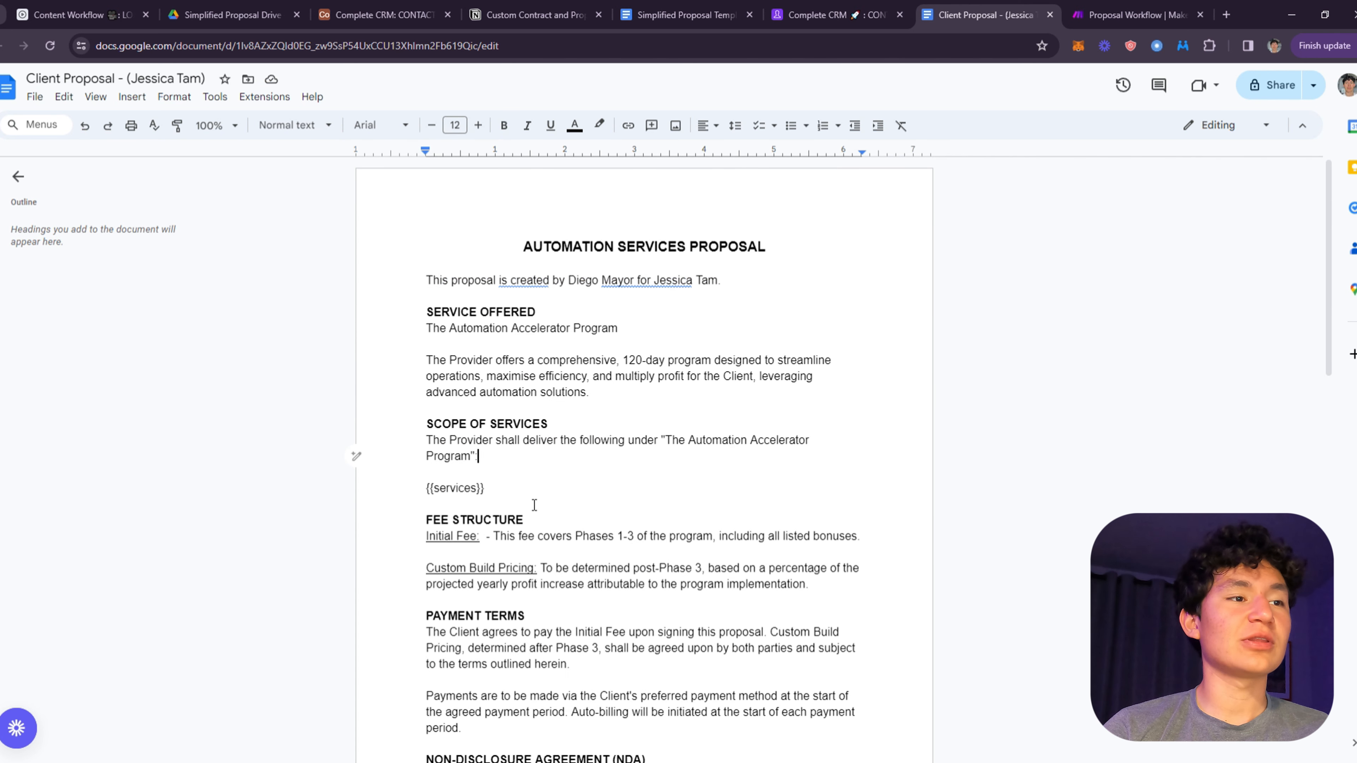
{"action": "left_click_drag", "start_coordinate": [533, 506], "coordinate": [427, 489]}
{"action": "left_click", "coordinate": [632, 282]}
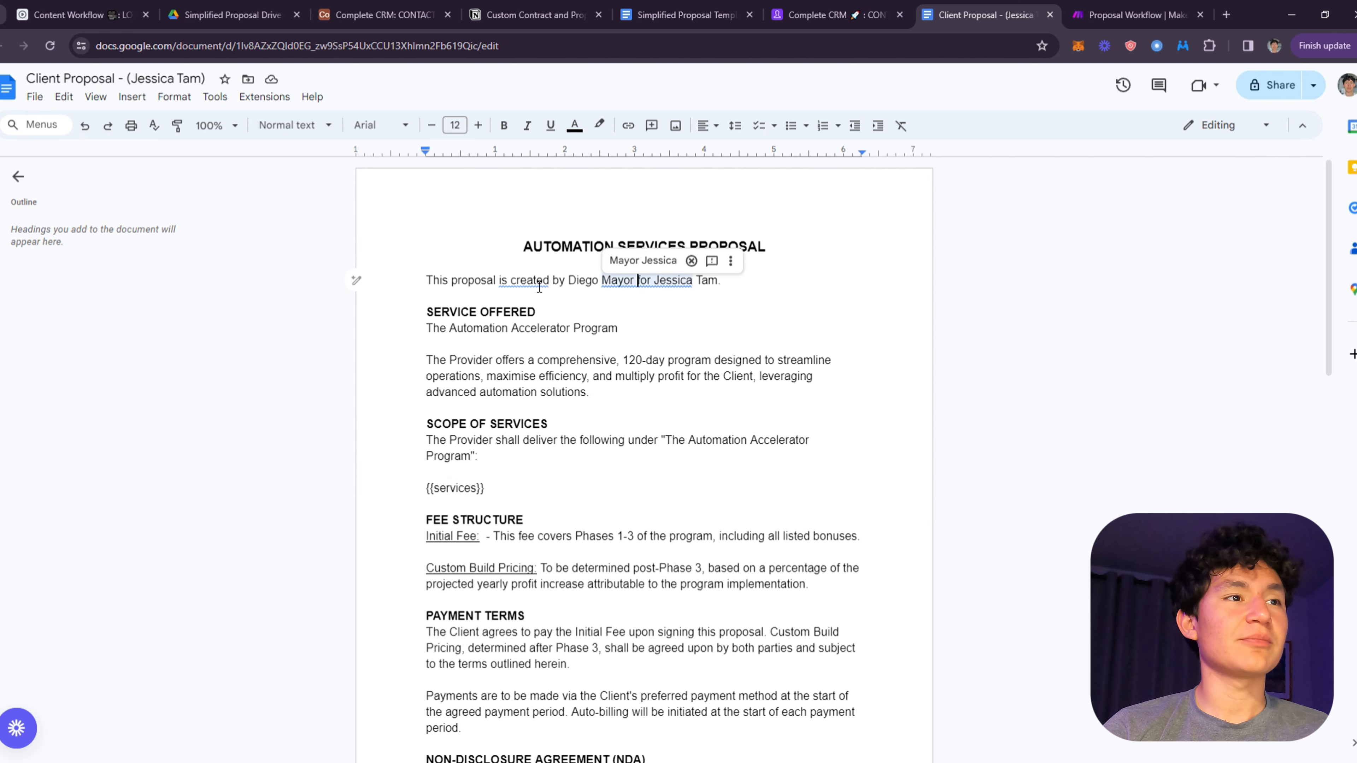
{"action": "left_click", "coordinate": [524, 280]}
- Compare row 4's Proposal ID in Airtable against the document's signature block
{"action": "left_click", "coordinate": [822, 14]}
{"action": "left_click_drag", "start_coordinate": [780, 283], "coordinate": [775, 266]}
{"action": "left_click", "coordinate": [732, 258]}
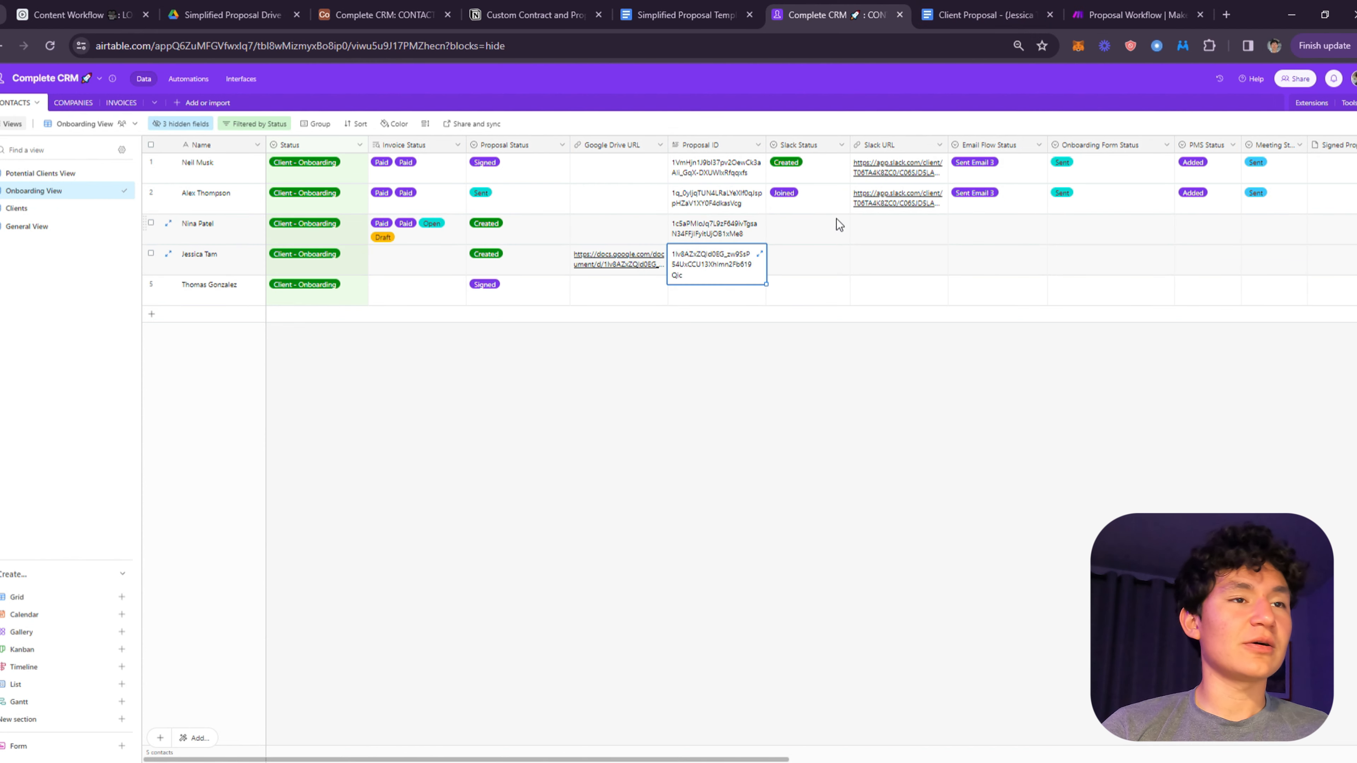
{"action": "left_click", "coordinate": [1031, 12]}
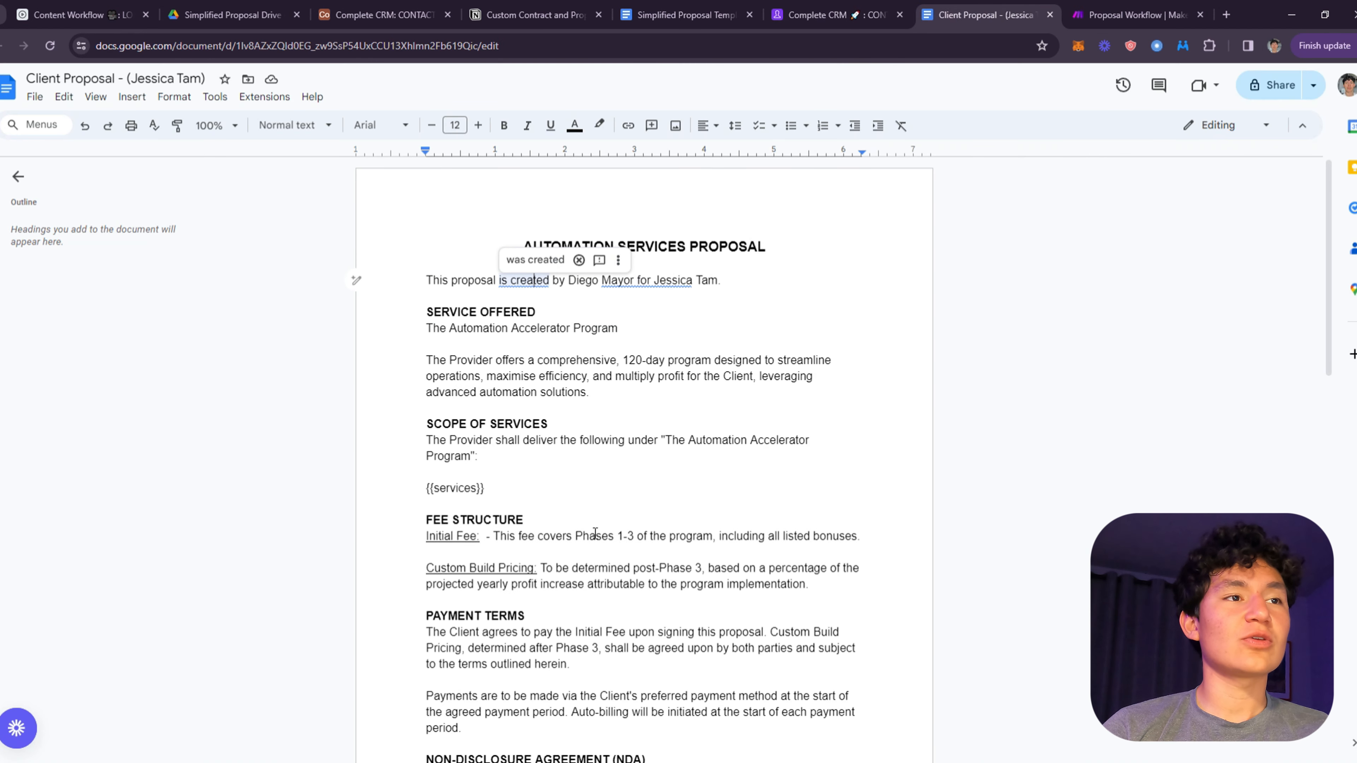
{"action": "scroll", "coordinate": [595, 534], "scroll_direction": "down", "scroll_amount": 12}
{"action": "left_click_drag", "start_coordinate": [615, 463], "coordinate": [531, 422]}
{"action": "left_click", "coordinate": [619, 499]}
{"action": "scroll", "coordinate": [619, 405], "scroll_direction": "up", "scroll_amount": 4}
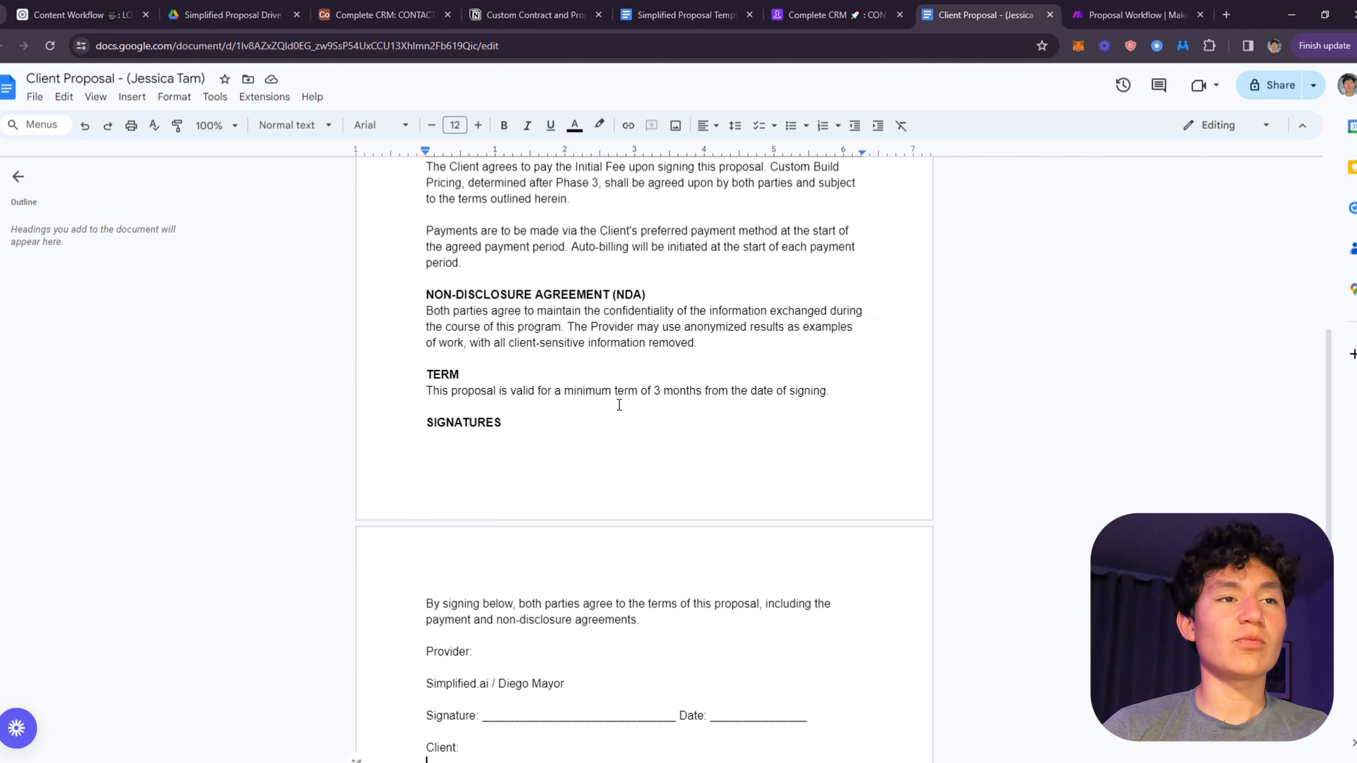
{"action": "scroll", "coordinate": [619, 404], "scroll_direction": "up", "scroll_amount": 10}
{"action": "left_click", "coordinate": [865, 14]}
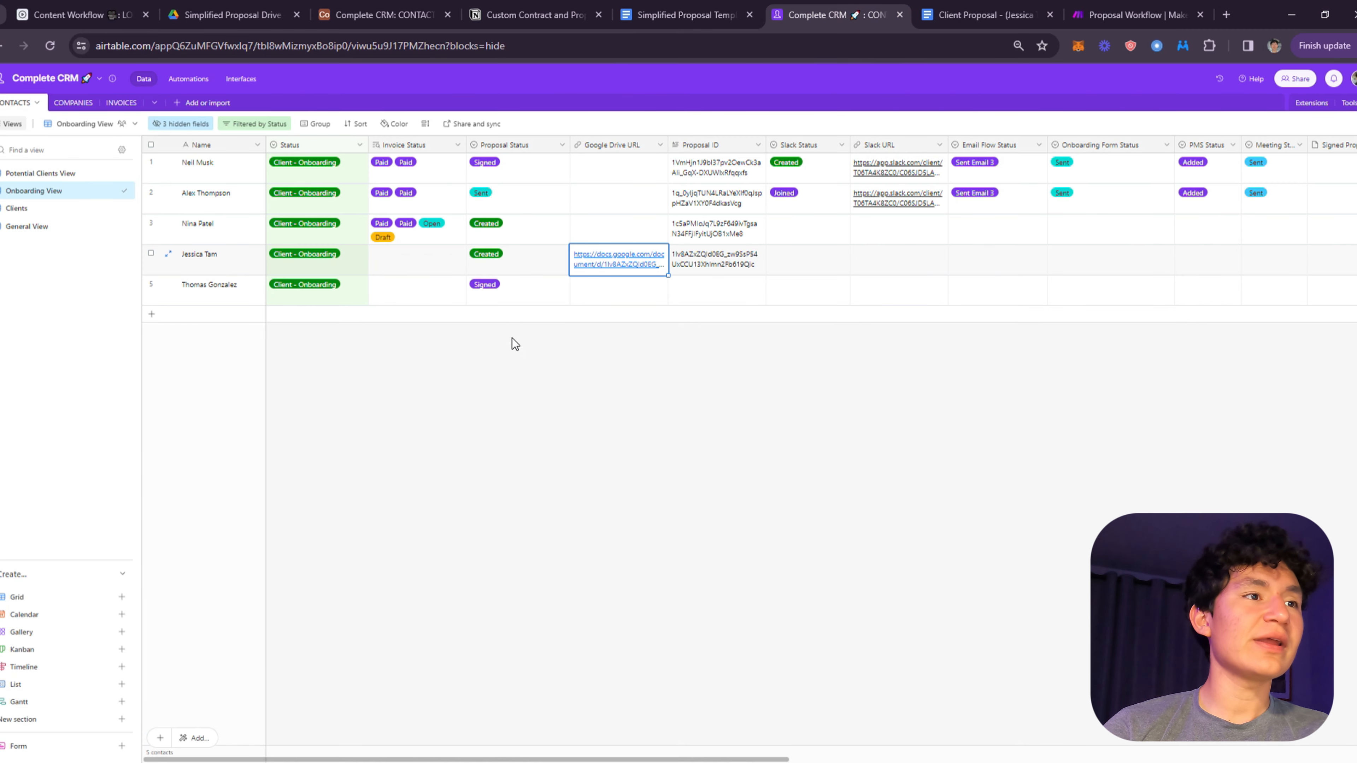
- Change row 4's Proposal Status to Send
{"action": "left_click", "coordinate": [537, 266]}
{"action": "left_click", "coordinate": [542, 268]}
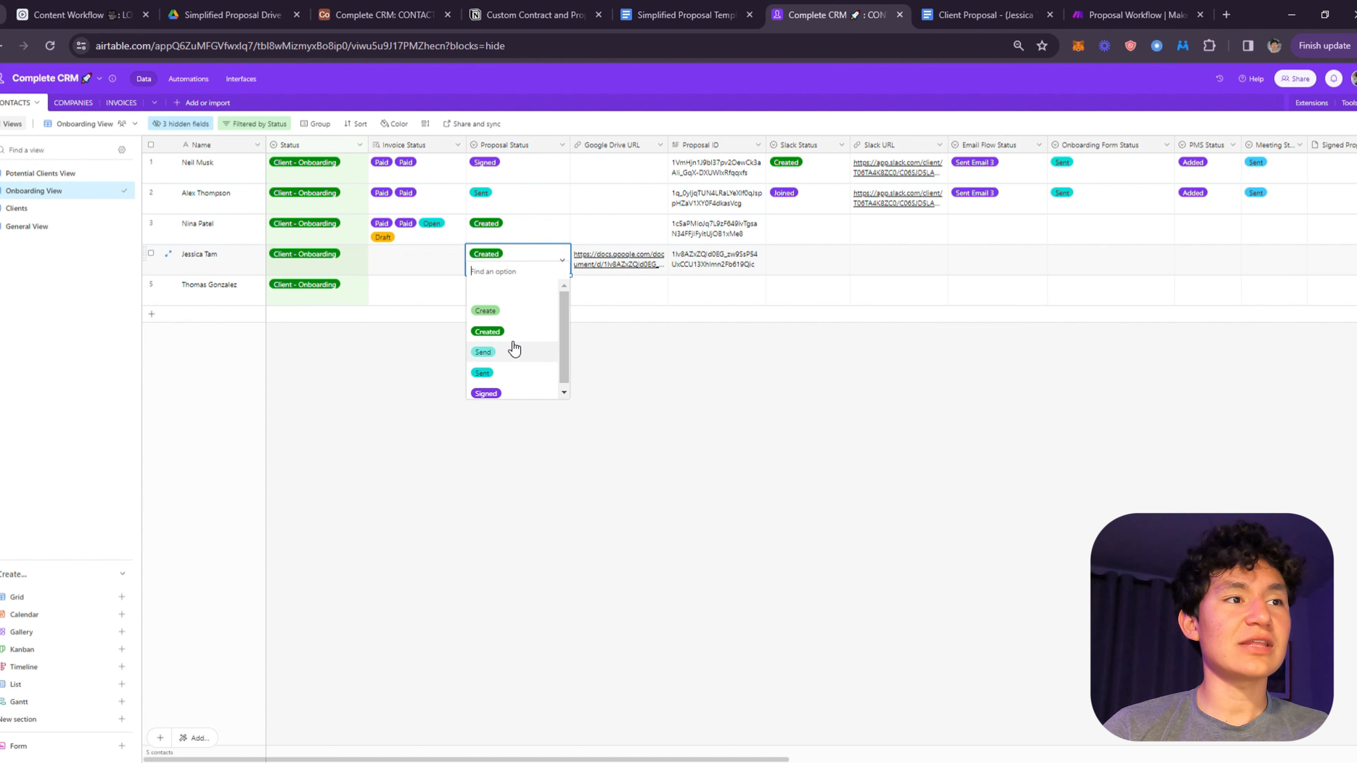
{"action": "left_click", "coordinate": [500, 353]}
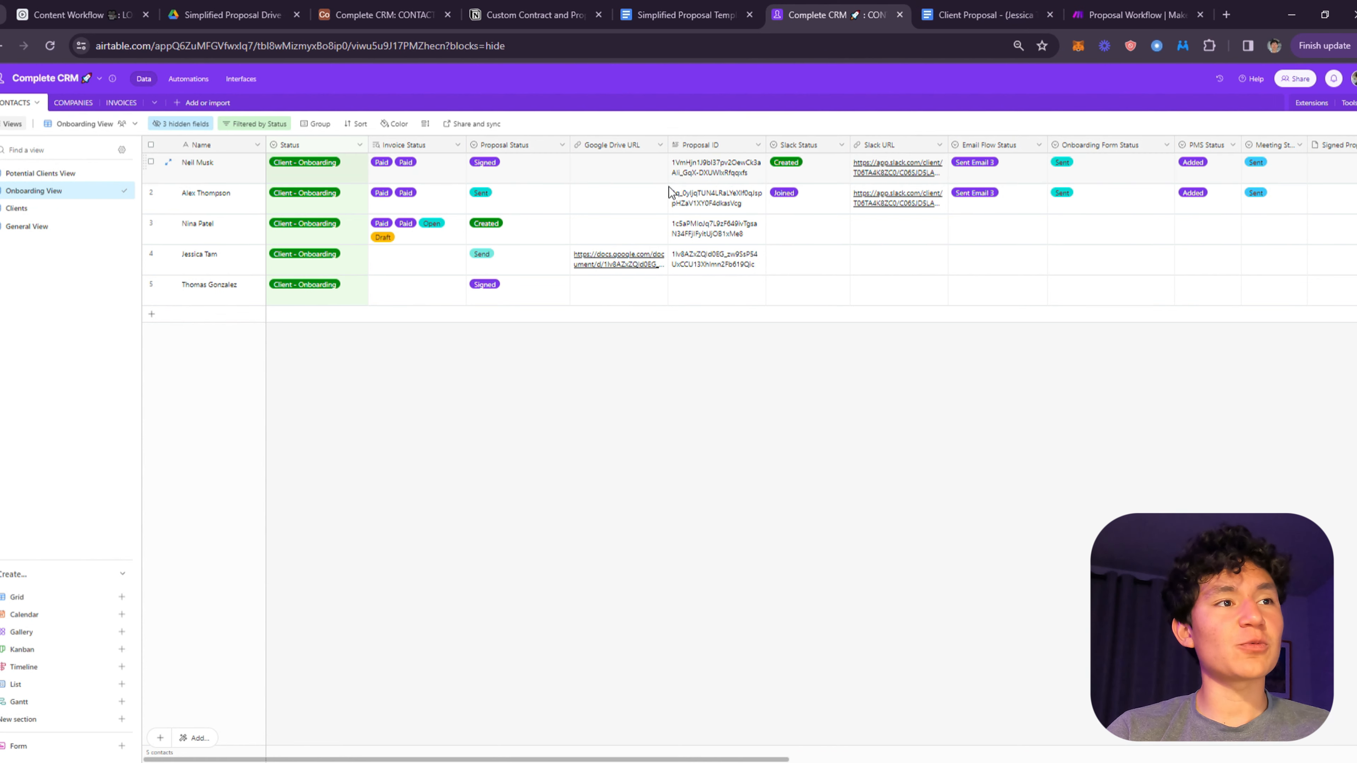
- Narrow the Proposal Status column in the Onboarding View, then bring up the Make scenario
{"action": "left_click_drag", "start_coordinate": [568, 153], "coordinate": [562, 154]}
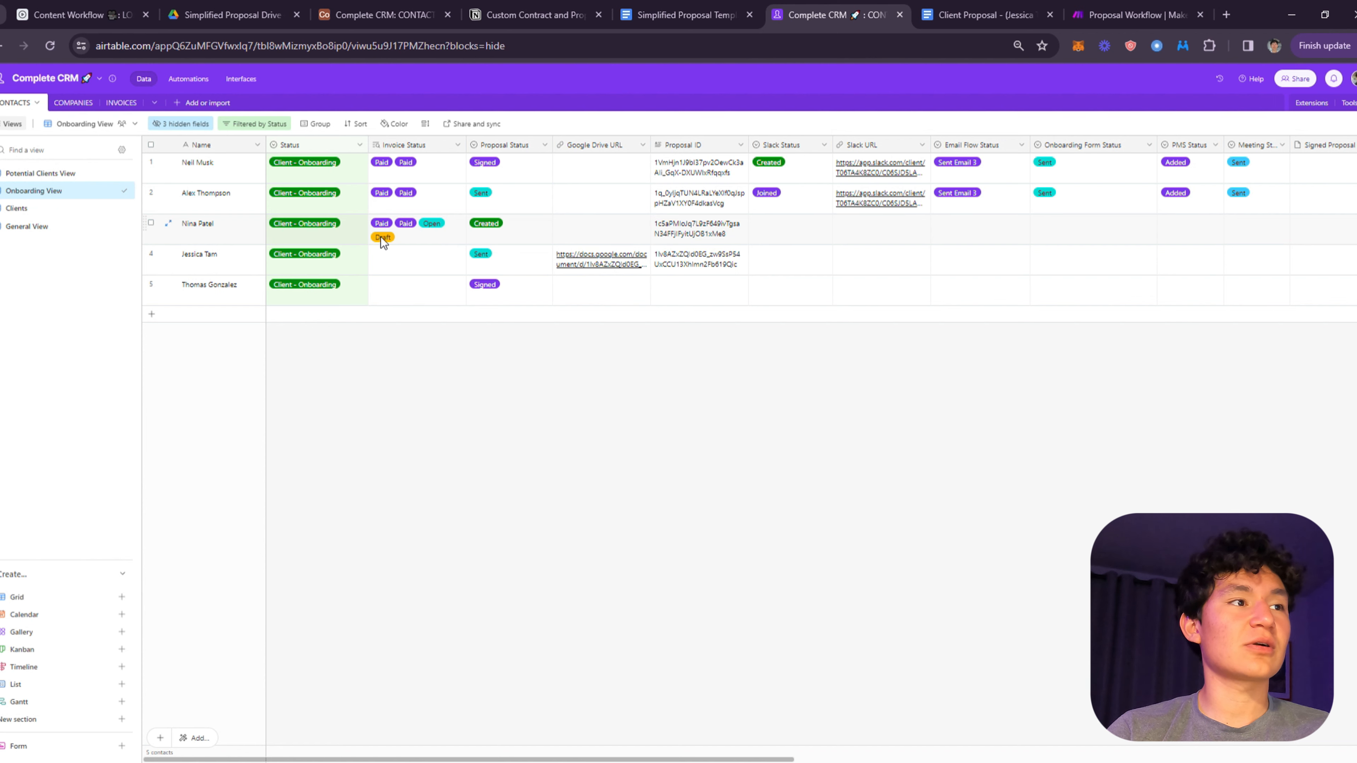
{"action": "left_click", "coordinate": [311, 263]}
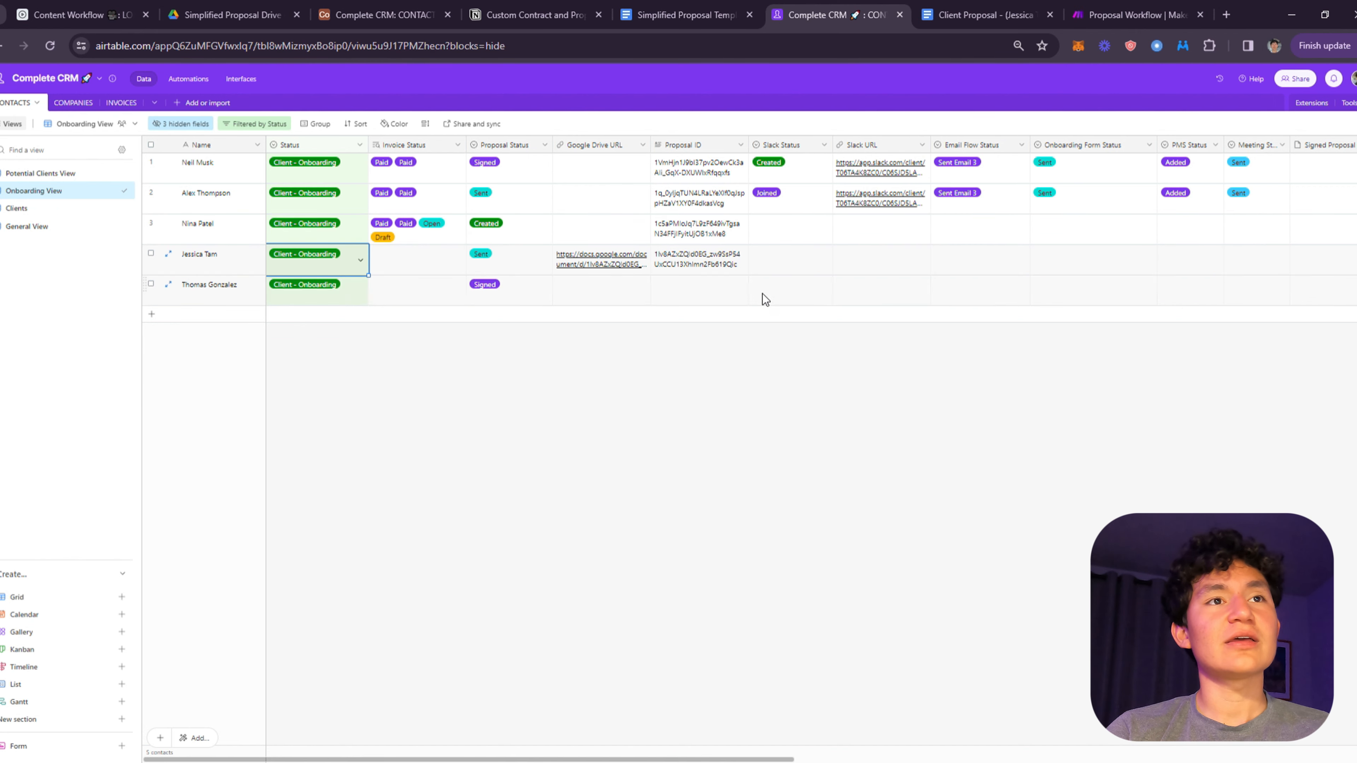
{"action": "left_click", "coordinate": [1004, 14]}
{"action": "left_click", "coordinate": [1112, 8]}
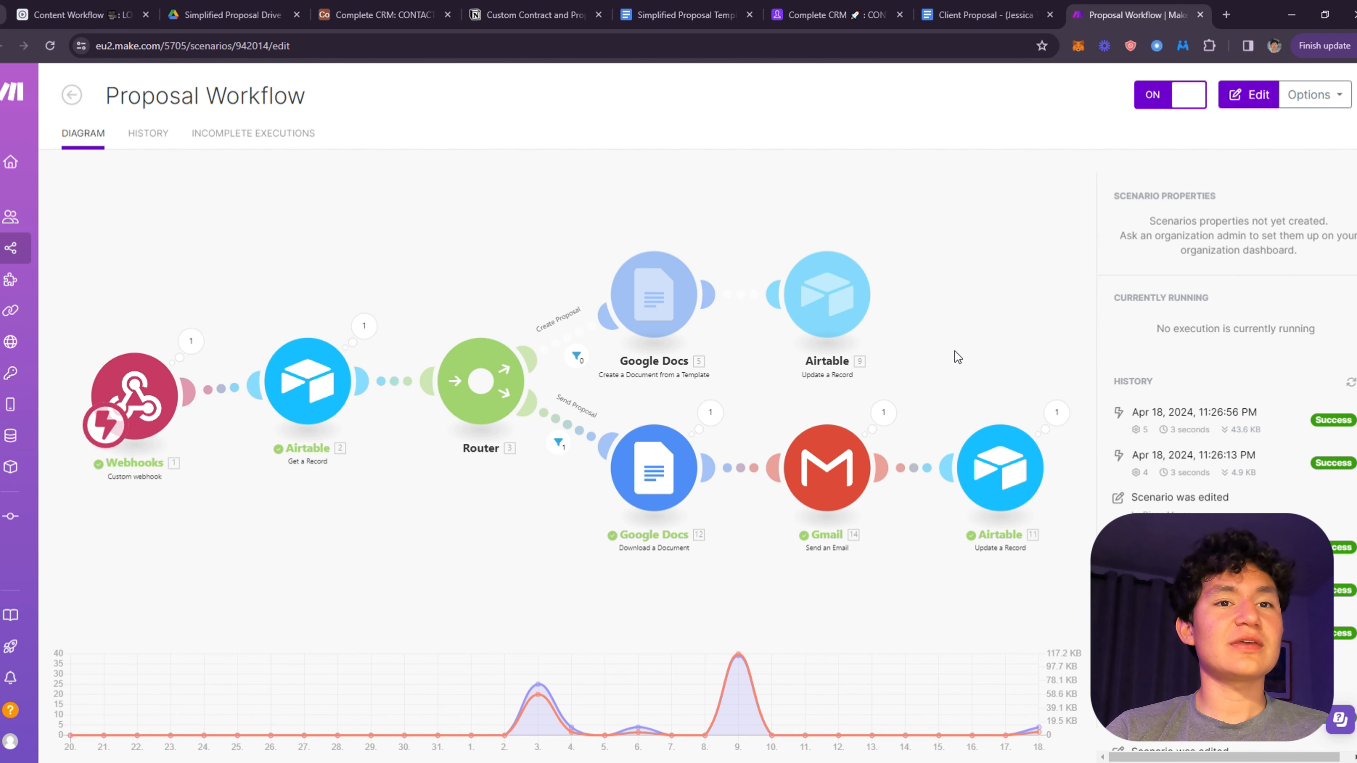
- Move past the Client Proposal doc to the Complete CRM's Create Custom Proposals View
{"action": "left_click", "coordinate": [983, 15]}
{"action": "left_click", "coordinate": [839, 14]}
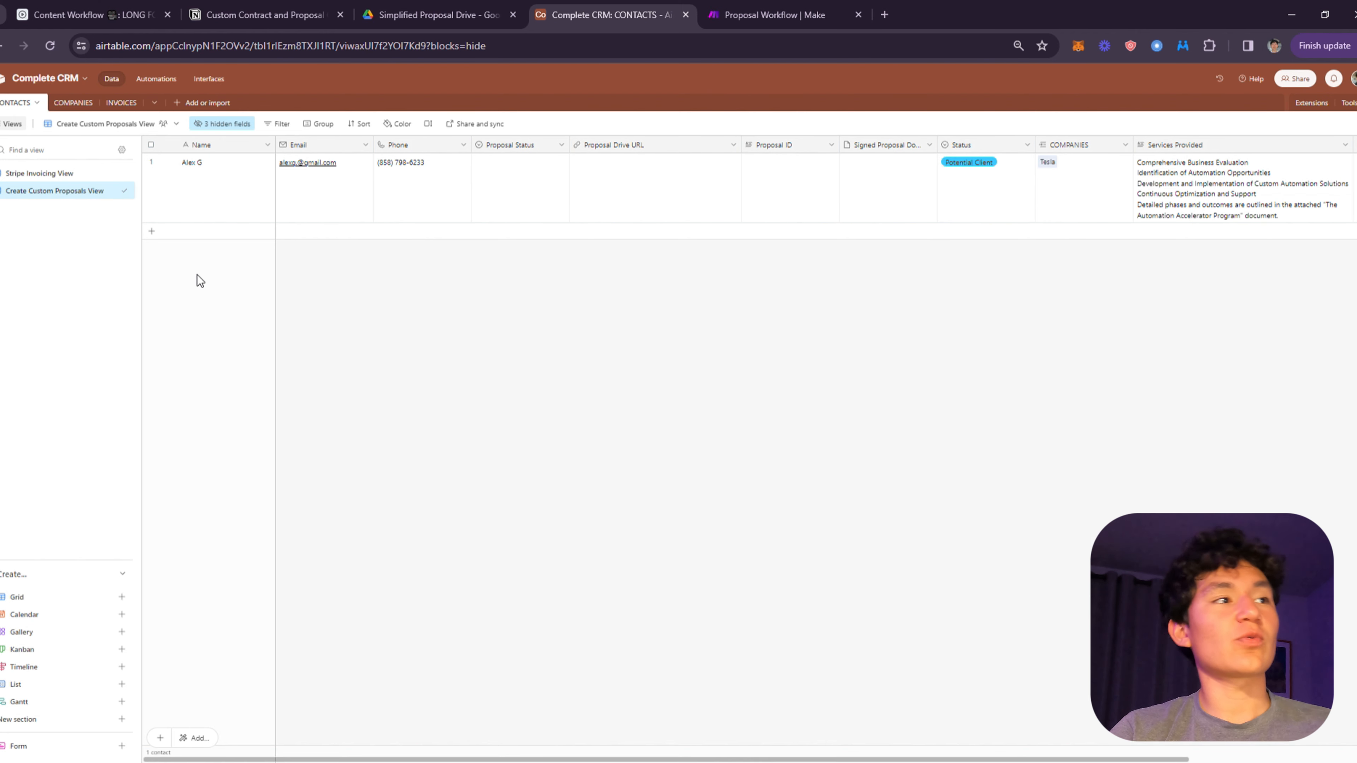
{"action": "left_click", "coordinate": [203, 161]}
{"action": "scroll", "coordinate": [855, 177], "scroll_direction": "right", "scroll_amount": 5}
{"action": "scroll", "coordinate": [857, 179], "scroll_direction": "left", "scroll_amount": 5}
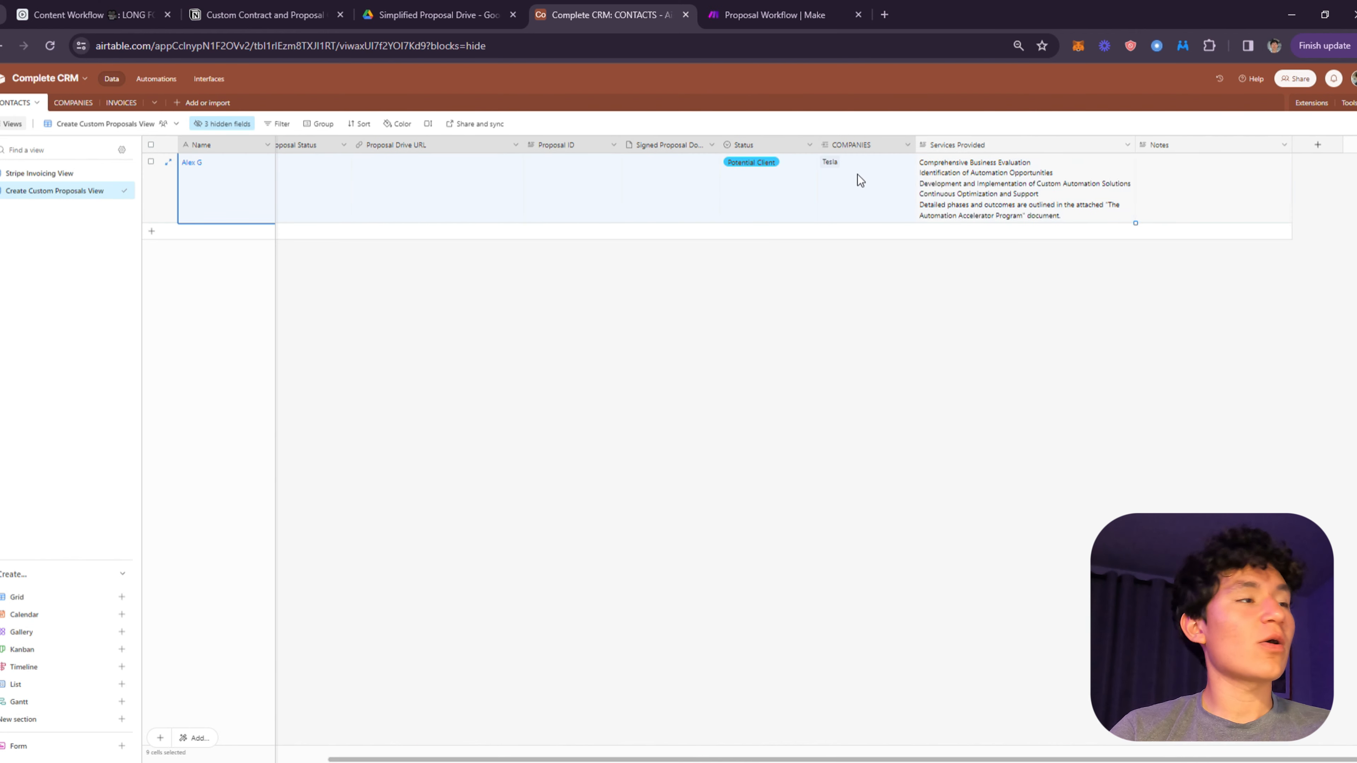
{"action": "left_click_drag", "start_coordinate": [224, 187], "coordinate": [650, 188]}
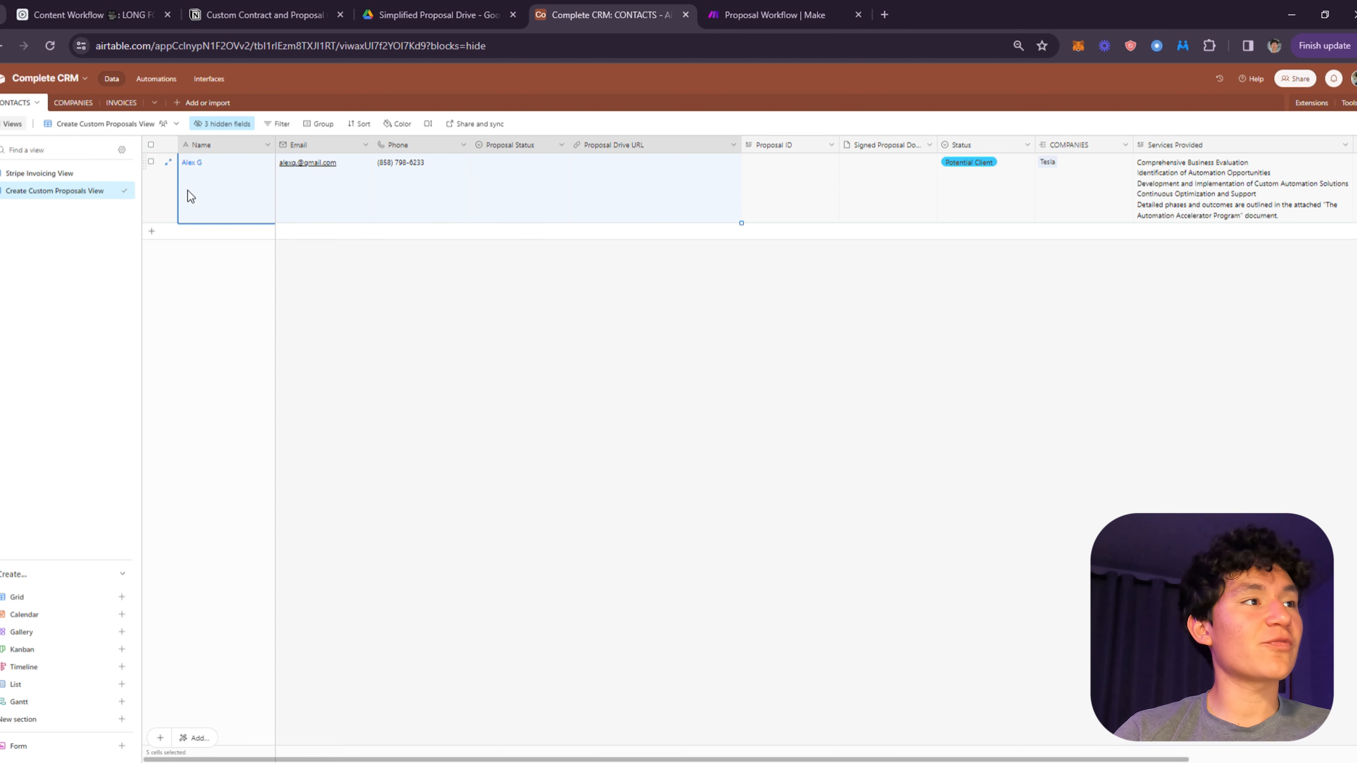
{"action": "left_click", "coordinate": [549, 332]}
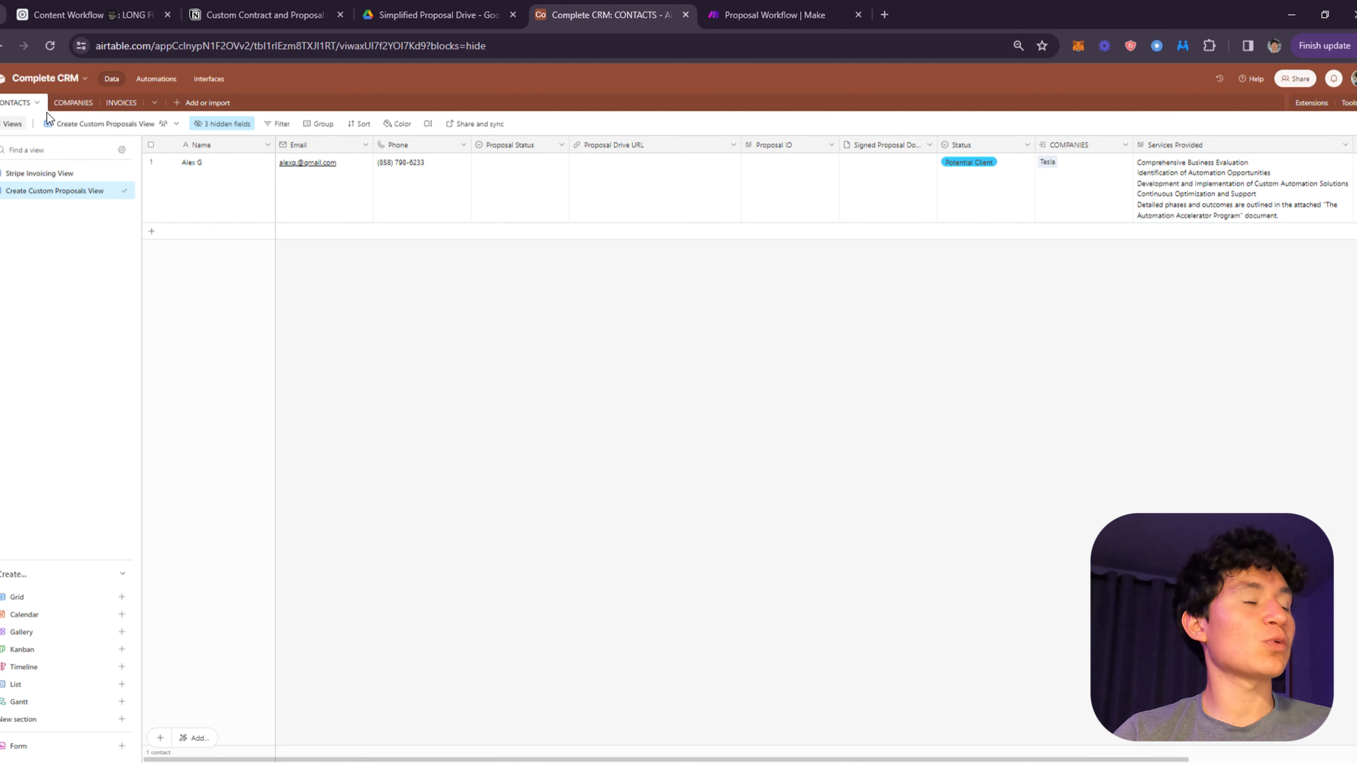
{"action": "left_click", "coordinate": [73, 104]}
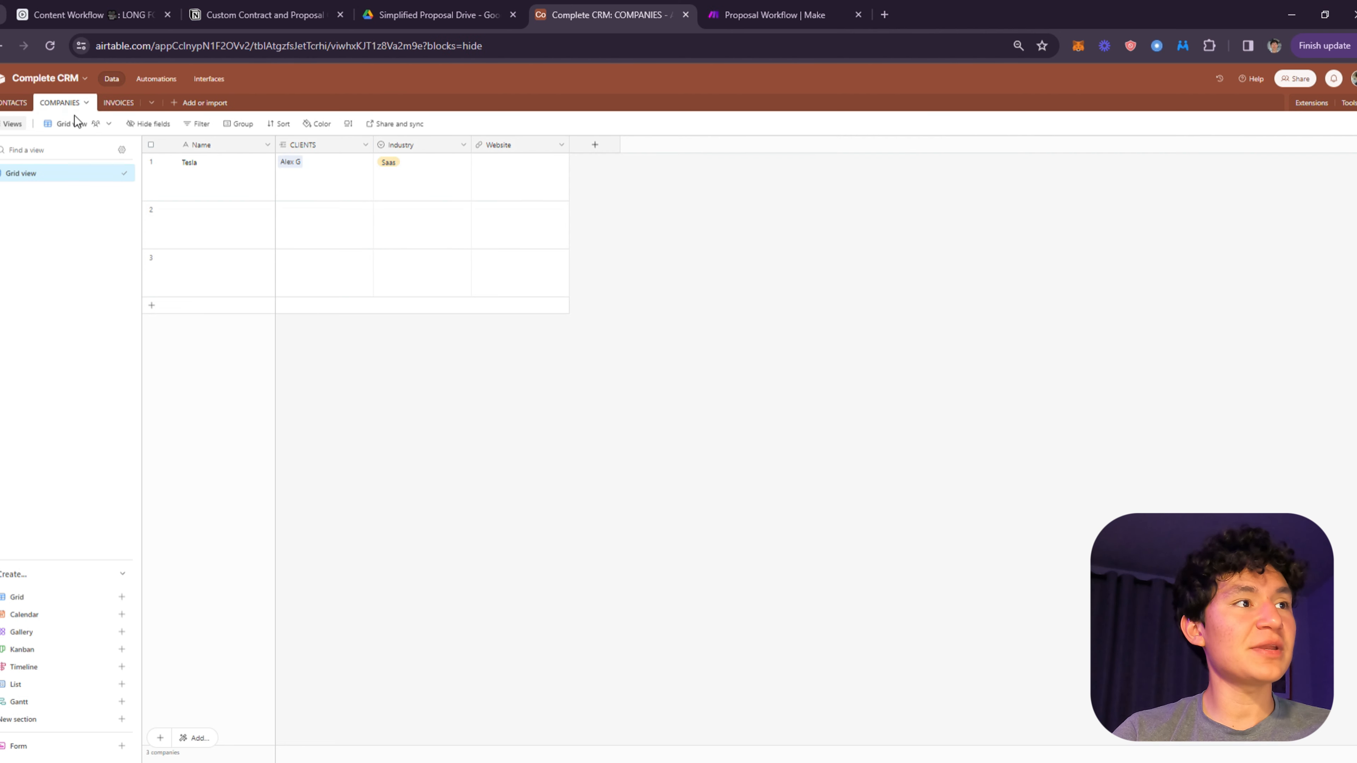
{"action": "left_click", "coordinate": [225, 187]}
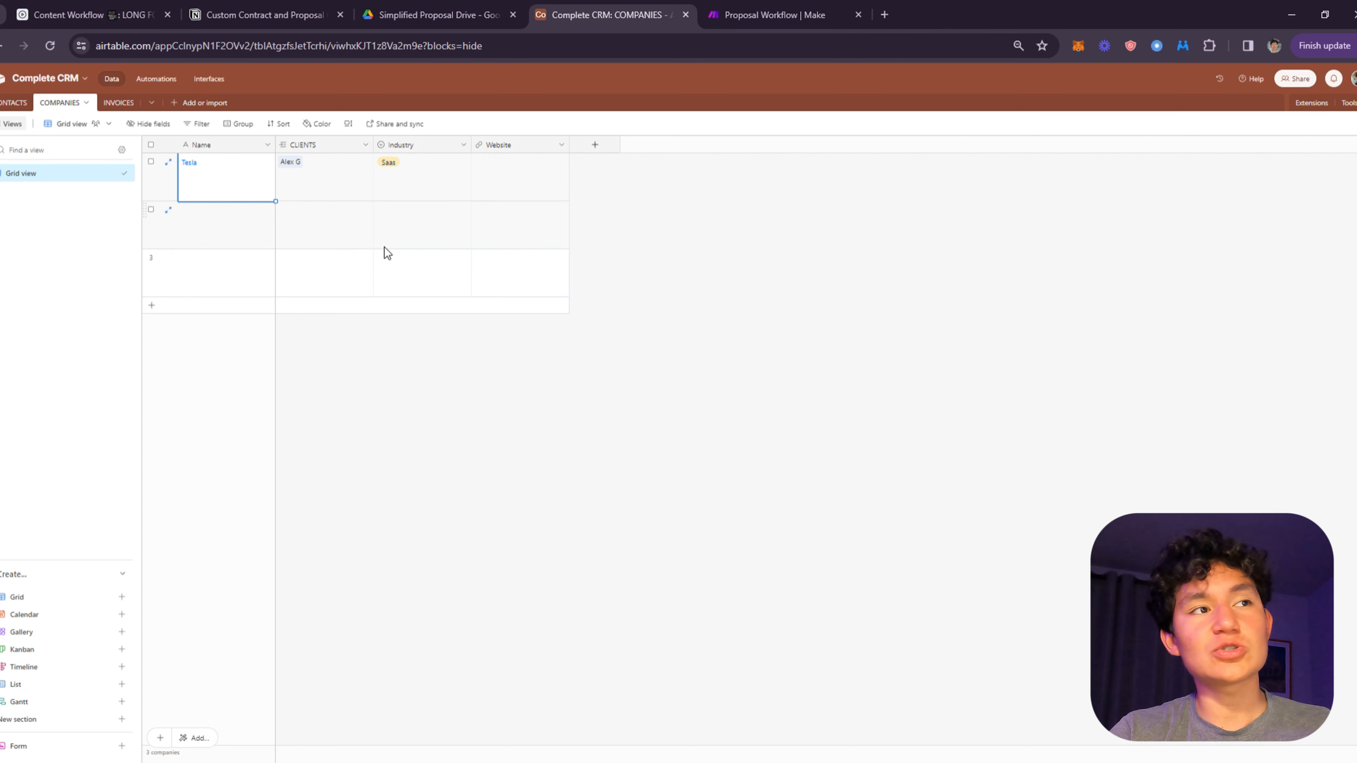
{"action": "left_click", "coordinate": [16, 103]}
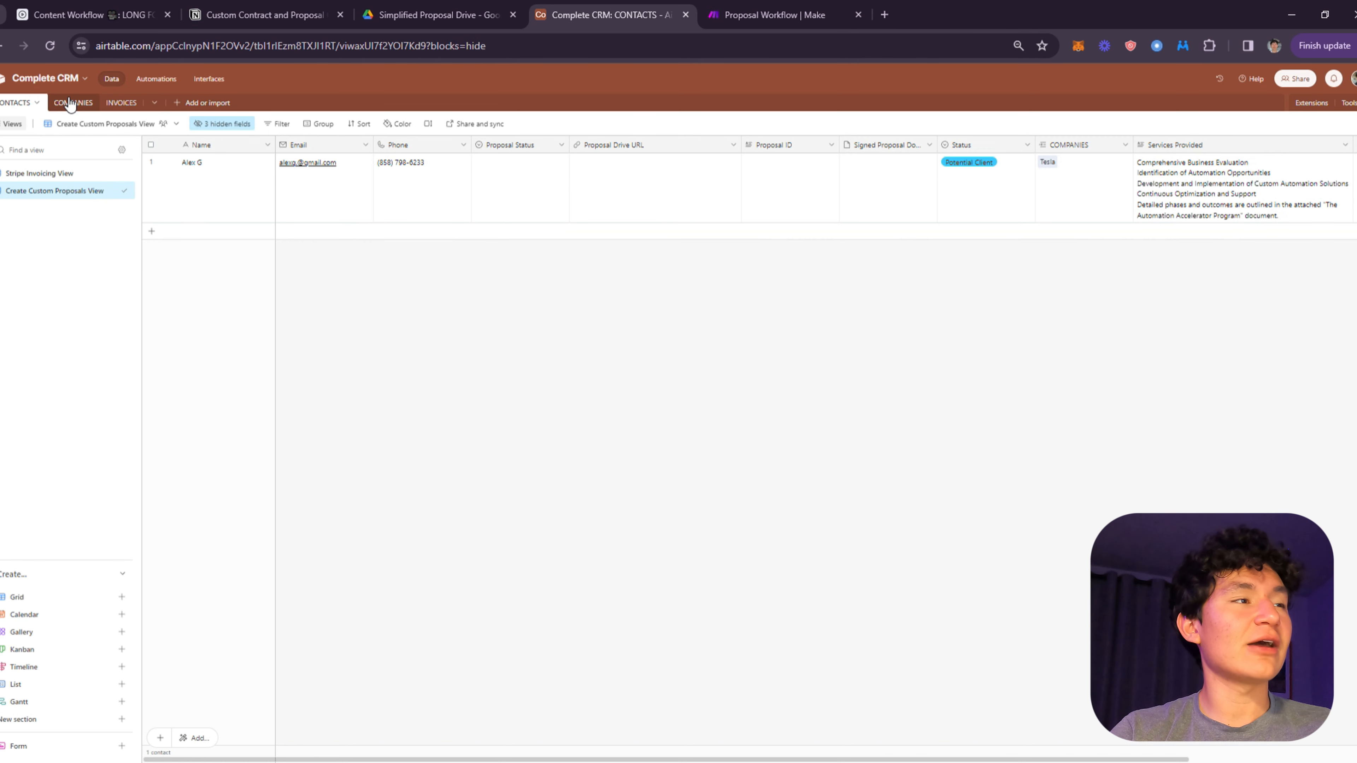
{"action": "left_click", "coordinate": [70, 103]}
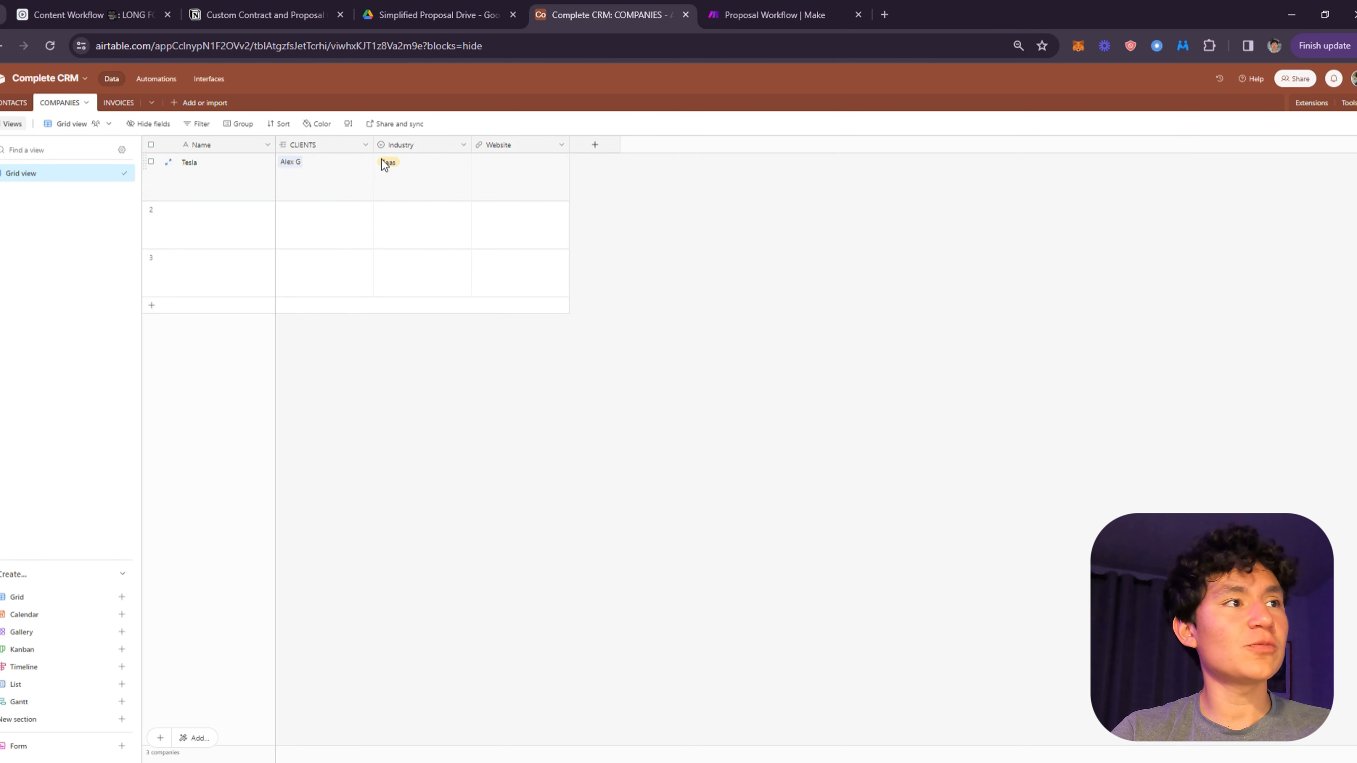
{"action": "left_click", "coordinate": [330, 187]}
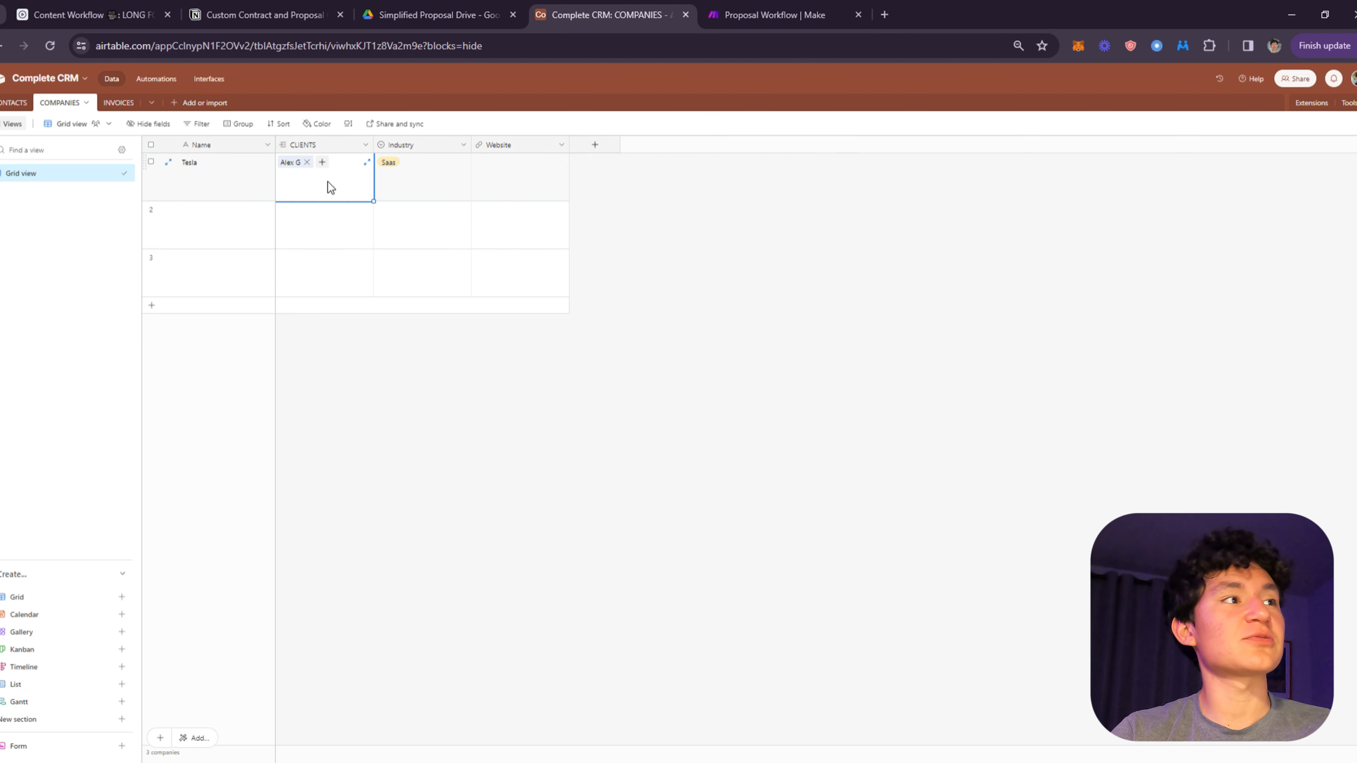
{"action": "left_click", "coordinate": [19, 102]}
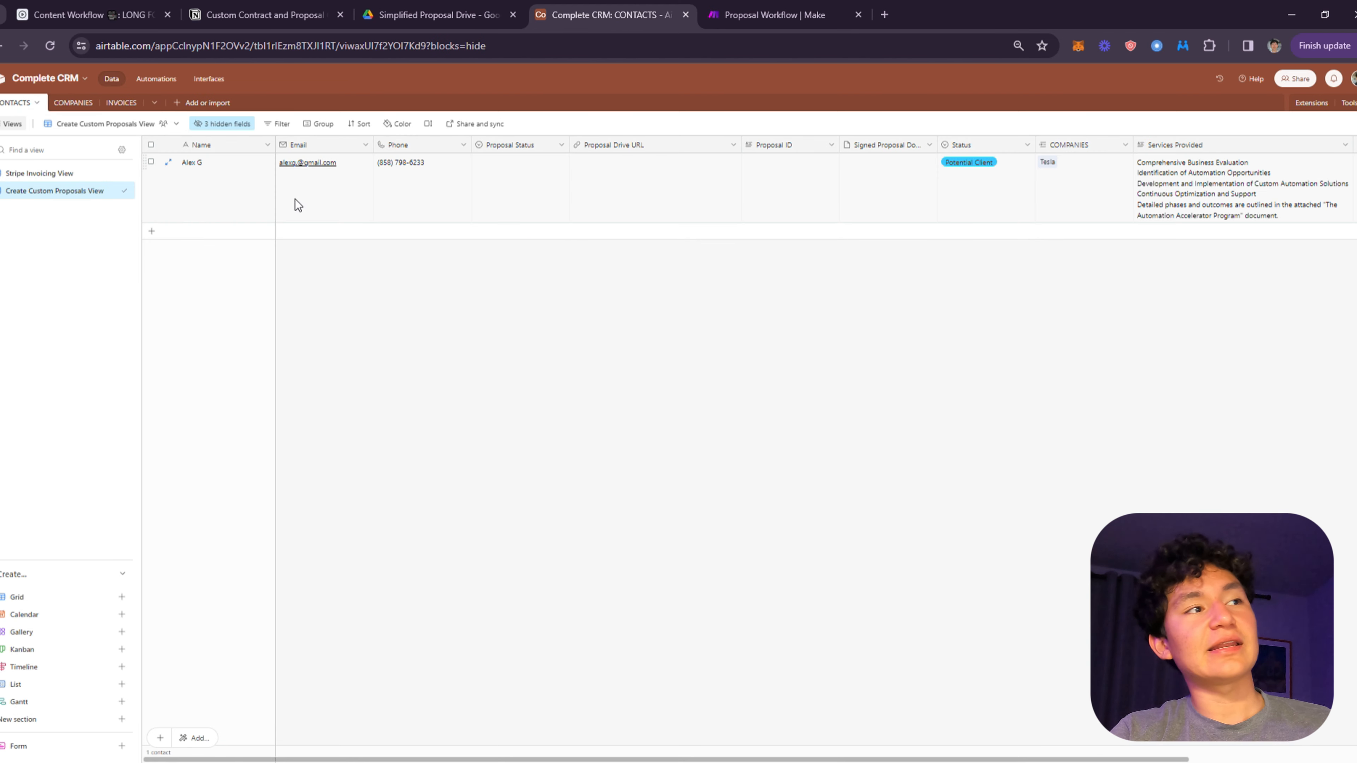
{"action": "left_click", "coordinate": [250, 185]}
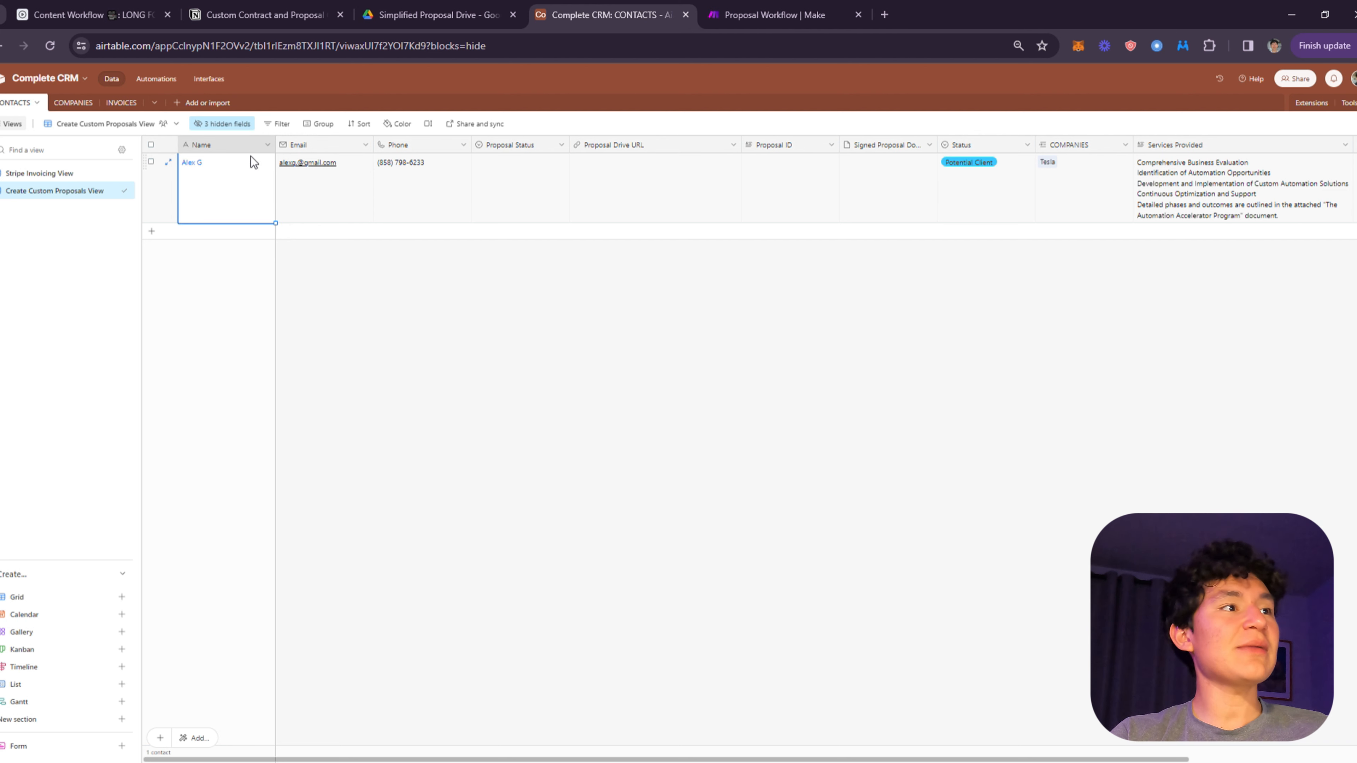
{"action": "left_click", "coordinate": [318, 191]}
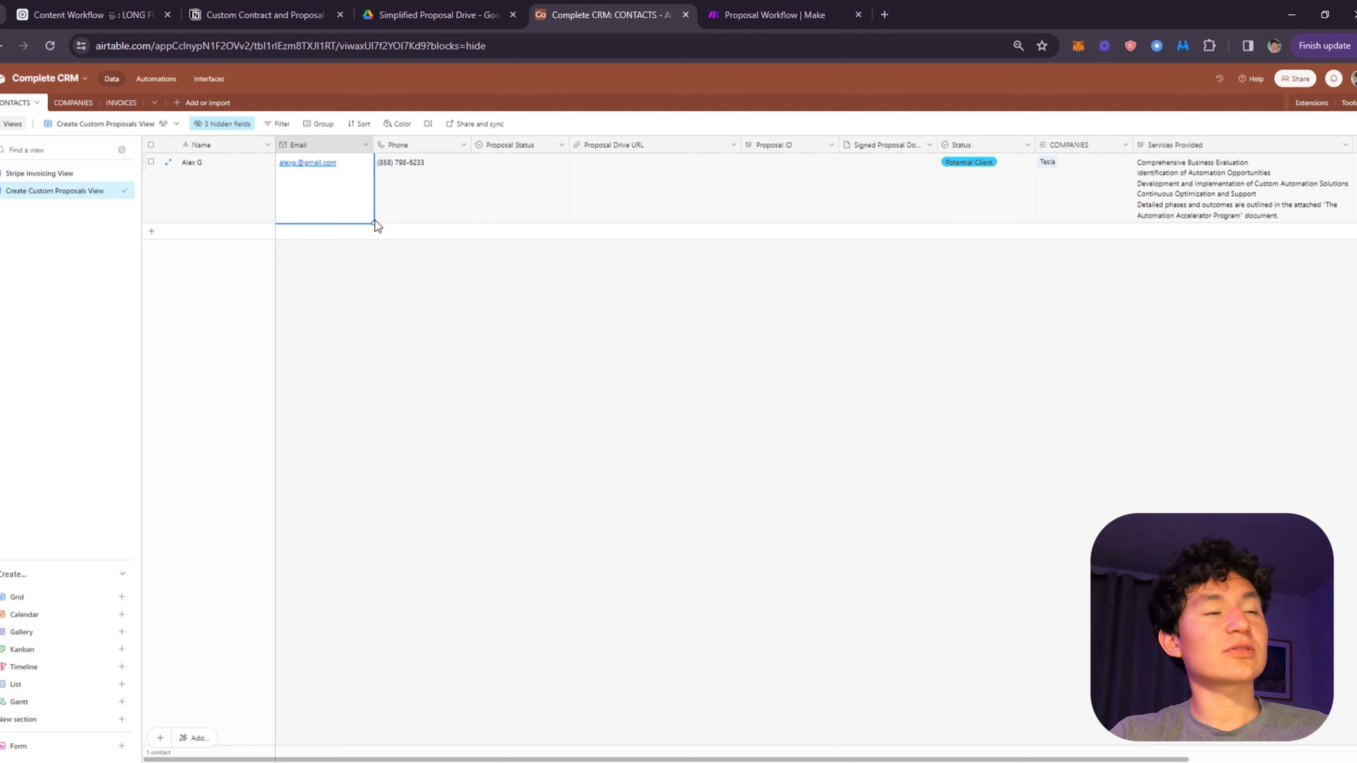
{"action": "left_click", "coordinate": [428, 172]}
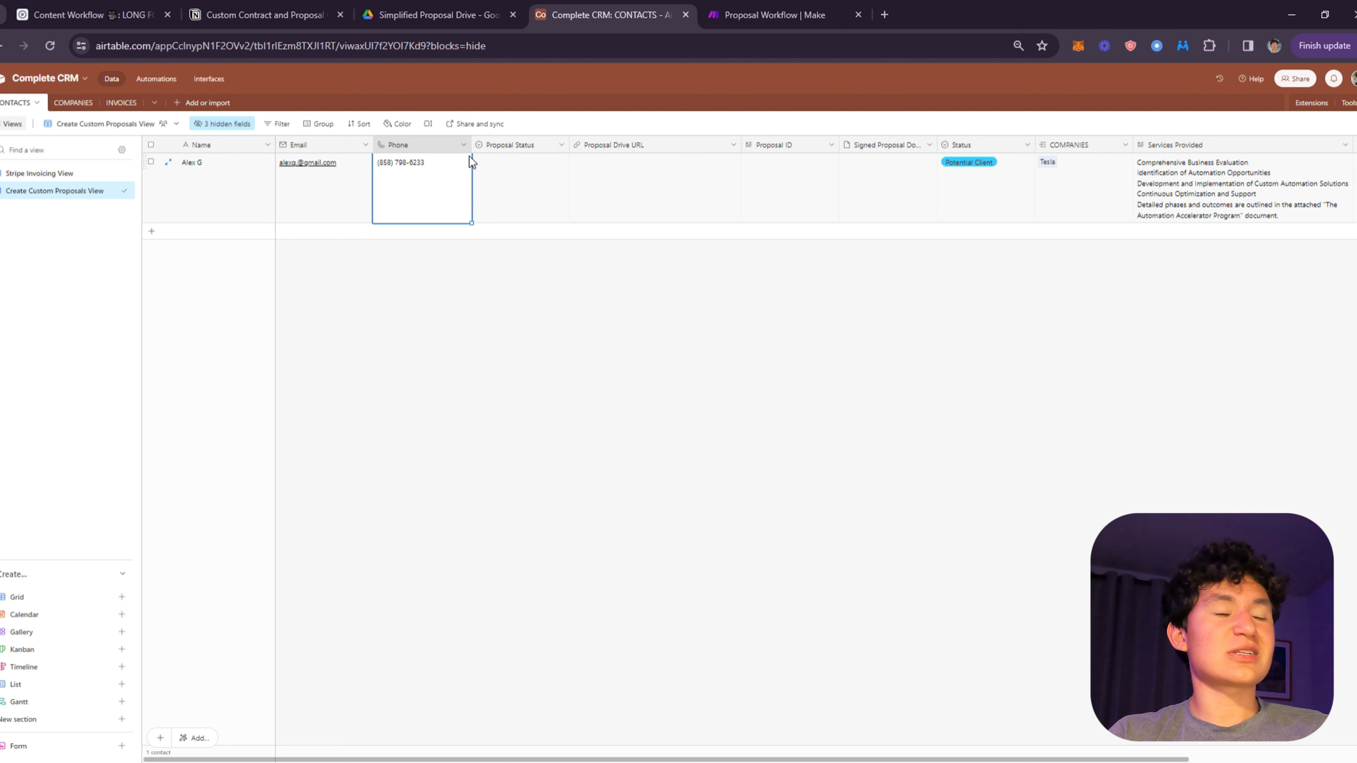
{"action": "left_click", "coordinate": [534, 209]}
{"action": "left_click", "coordinate": [563, 187]}
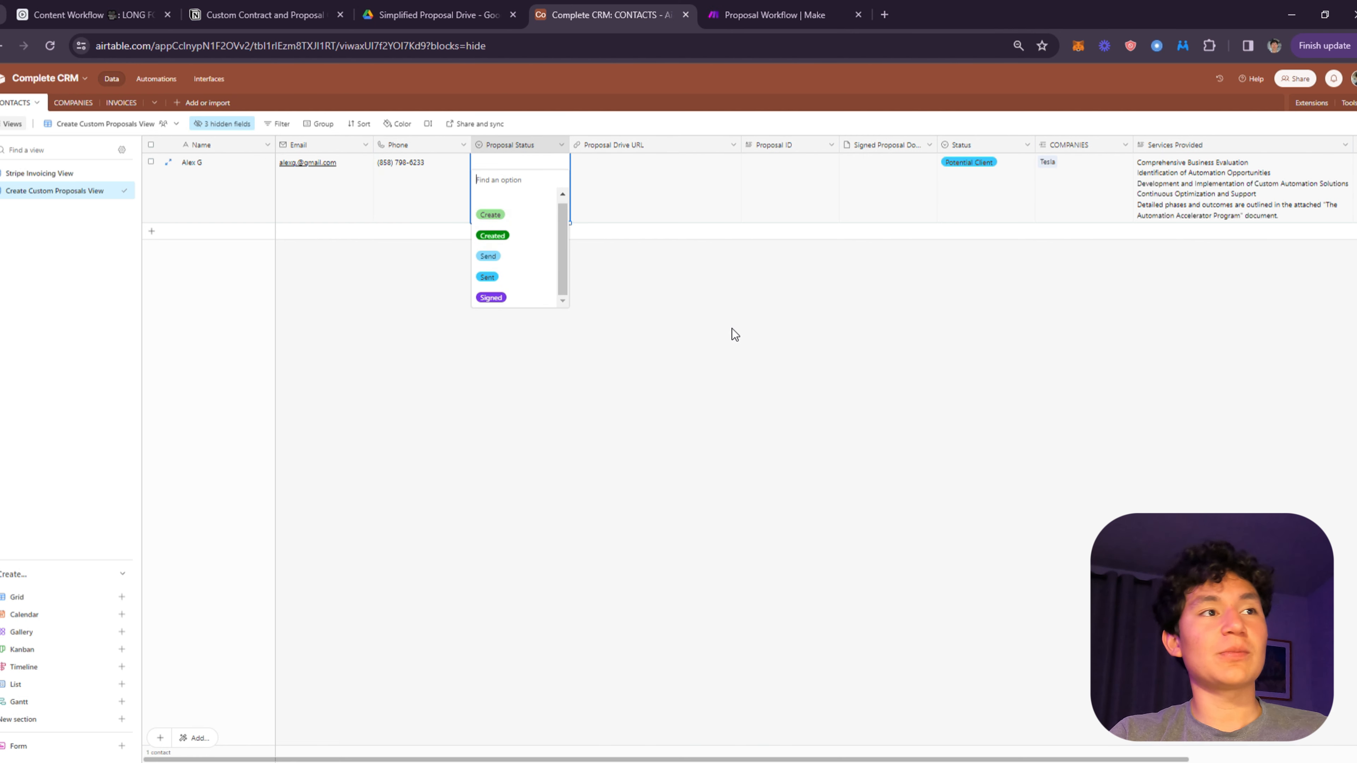
{"action": "left_click", "coordinate": [626, 284]}
{"action": "left_click", "coordinate": [560, 149]}
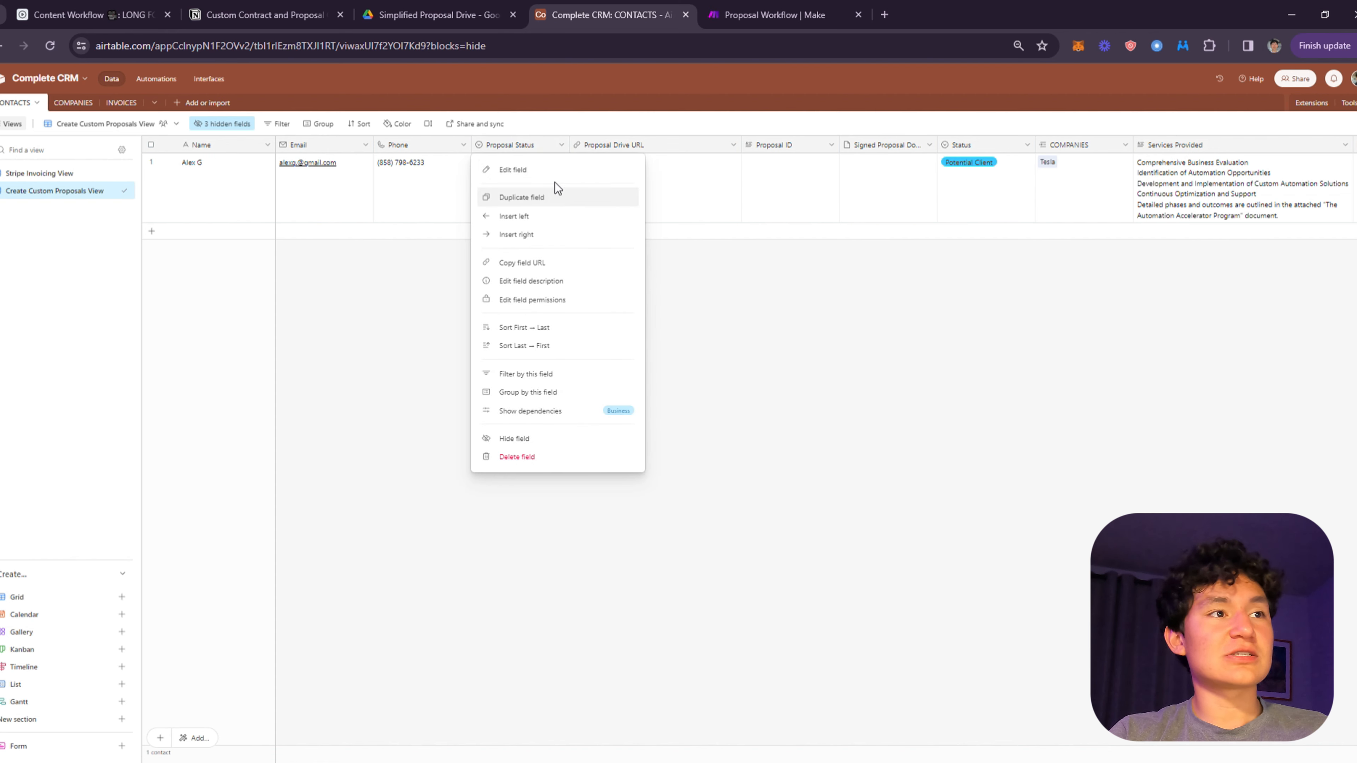
{"action": "left_click", "coordinate": [539, 170]}
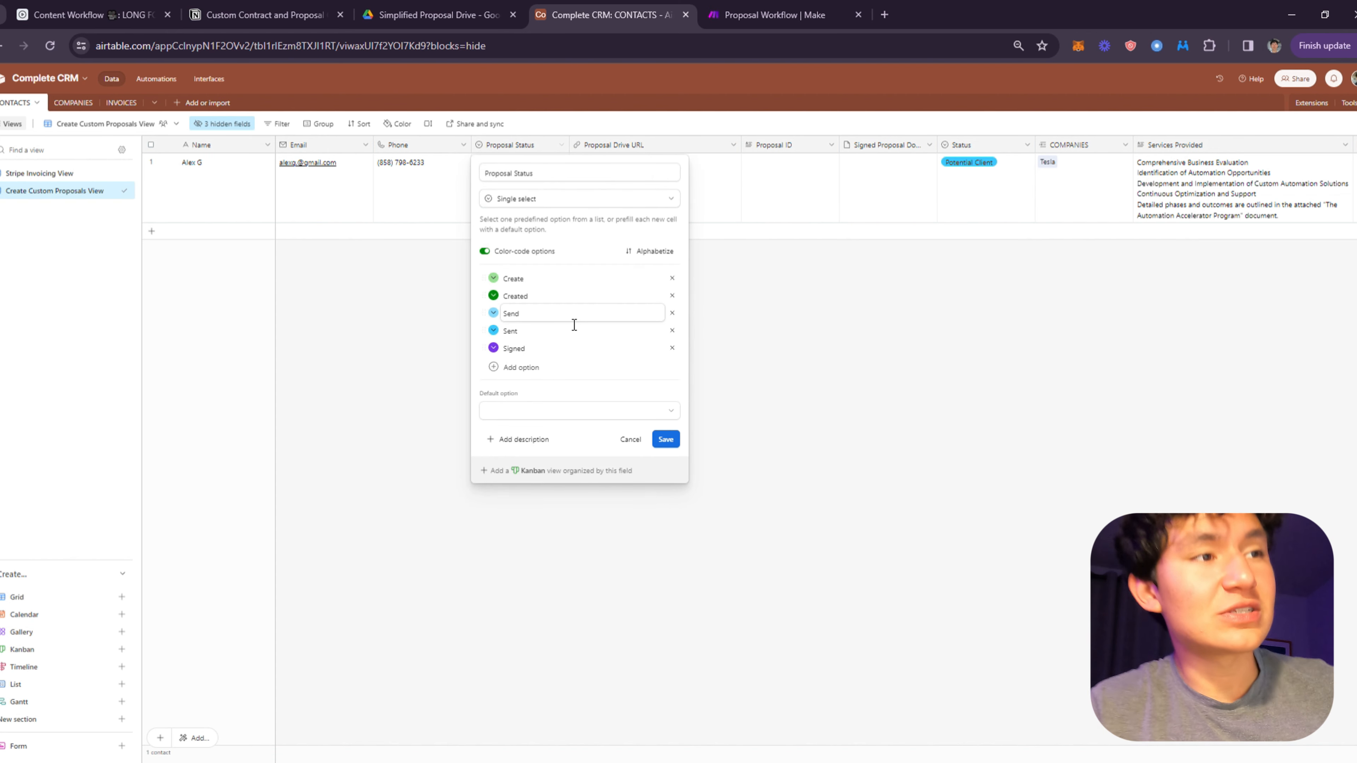
{"action": "double_click", "coordinate": [523, 293]}
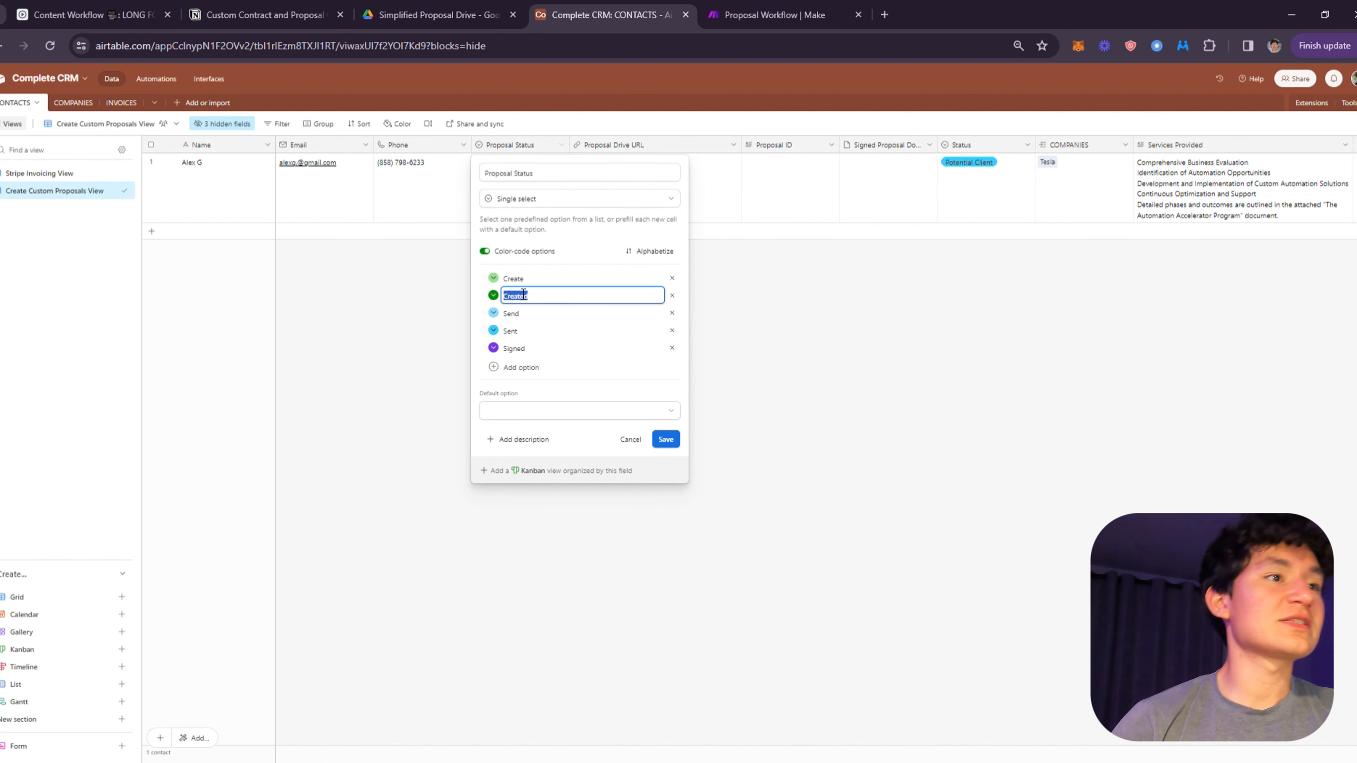
{"action": "left_click", "coordinate": [518, 282]}
{"action": "double_click", "coordinate": [517, 283]}
{"action": "left_click", "coordinate": [524, 297]}
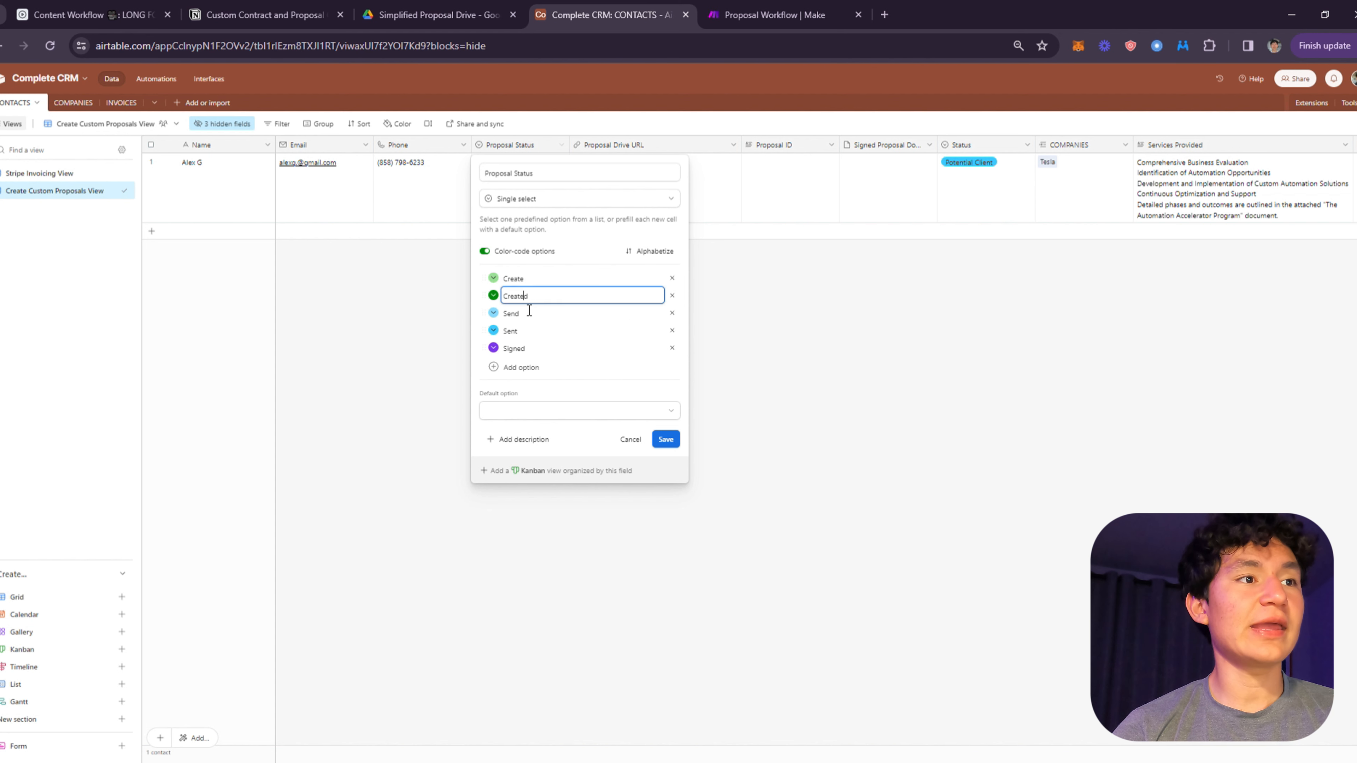
{"action": "double_click", "coordinate": [528, 301]}
{"action": "double_click", "coordinate": [555, 320]}
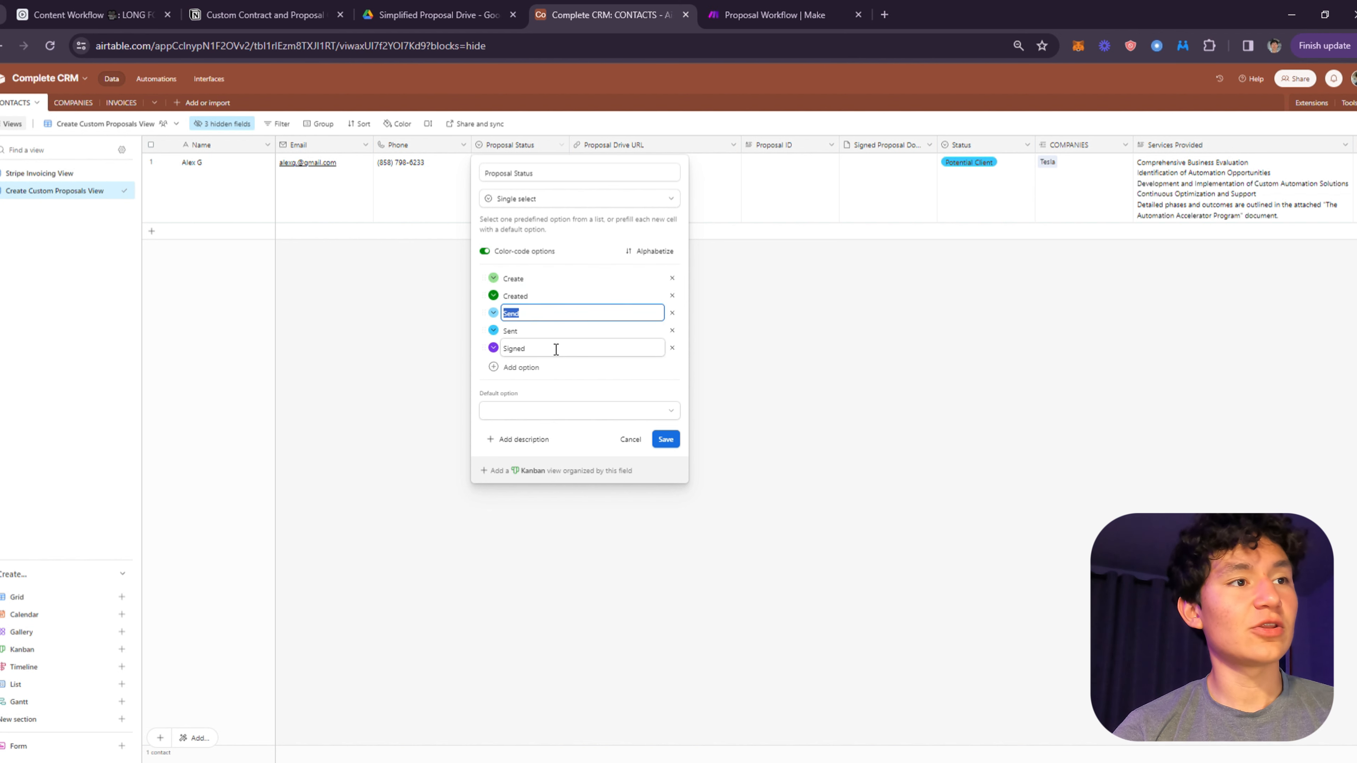
{"action": "left_click", "coordinate": [557, 346]}
{"action": "double_click", "coordinate": [557, 334]}
{"action": "double_click", "coordinate": [551, 354]}
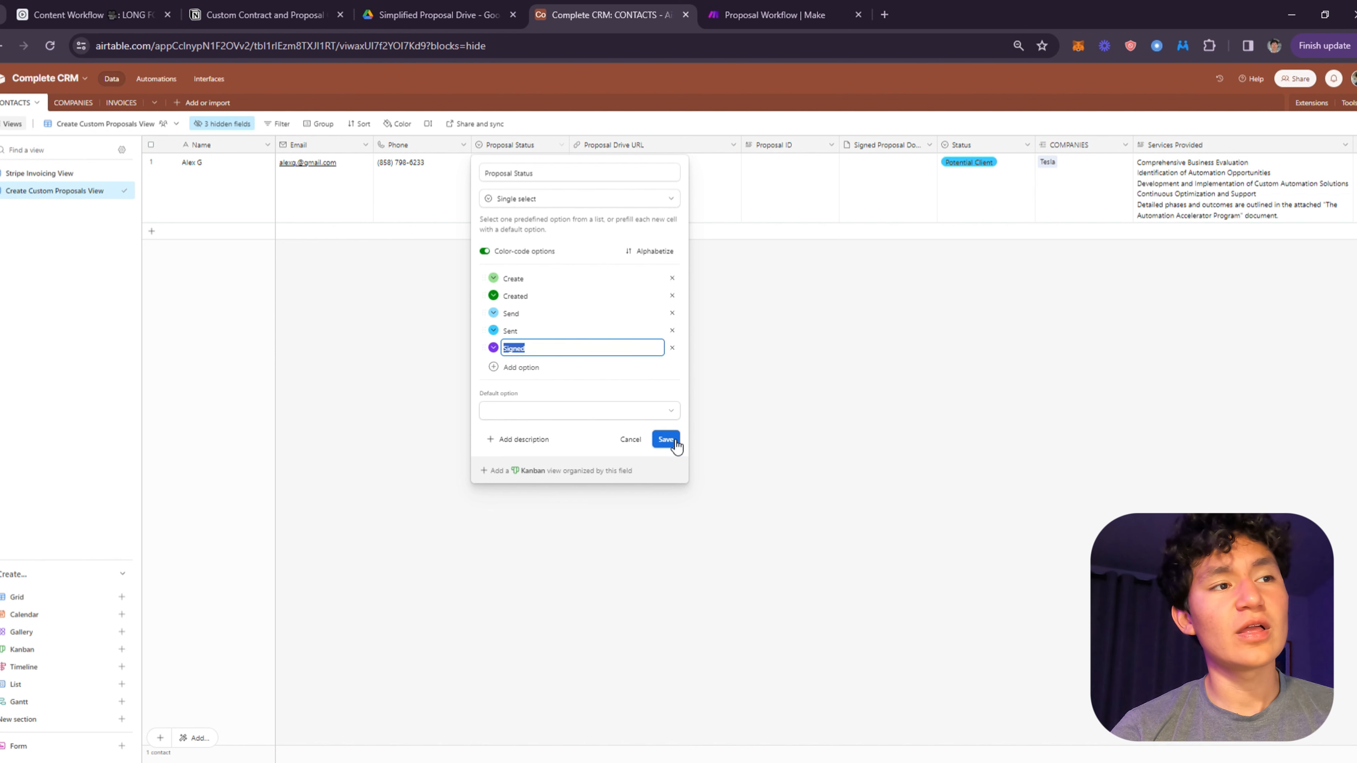
{"action": "left_click", "coordinate": [830, 324]}
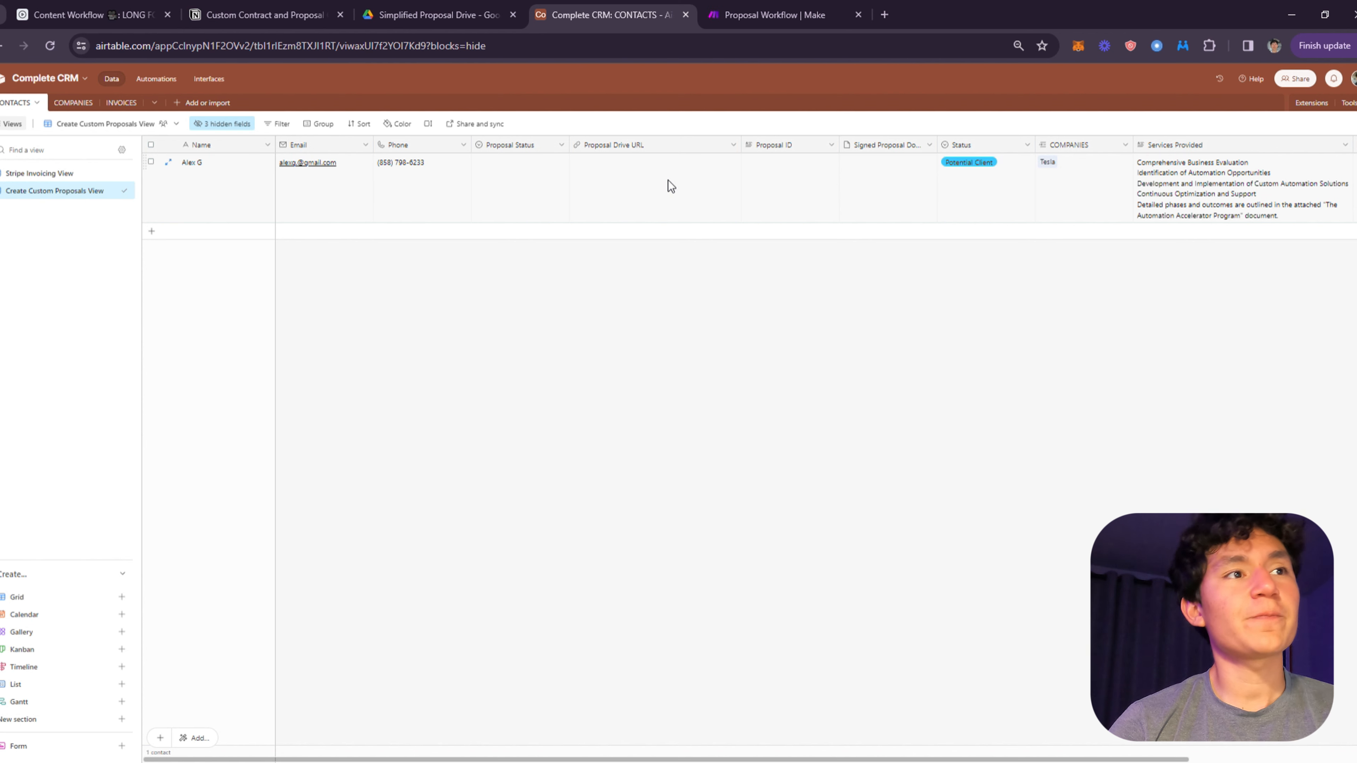
- Inspect the contact's Proposal Drive URL, Proposal ID, Signed Proposal Document and Status cells
{"action": "left_click", "coordinate": [649, 181]}
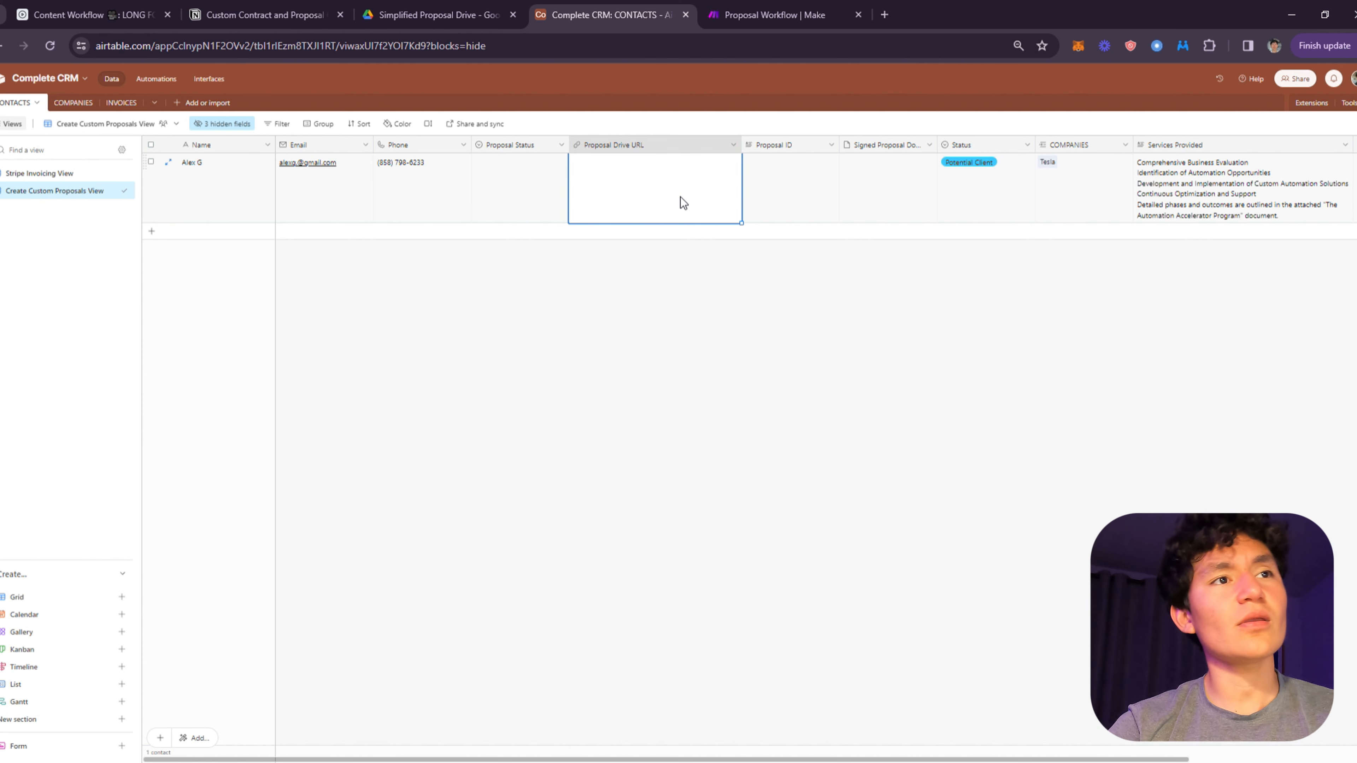
{"action": "left_click", "coordinate": [943, 306]}
{"action": "left_click", "coordinate": [823, 217]}
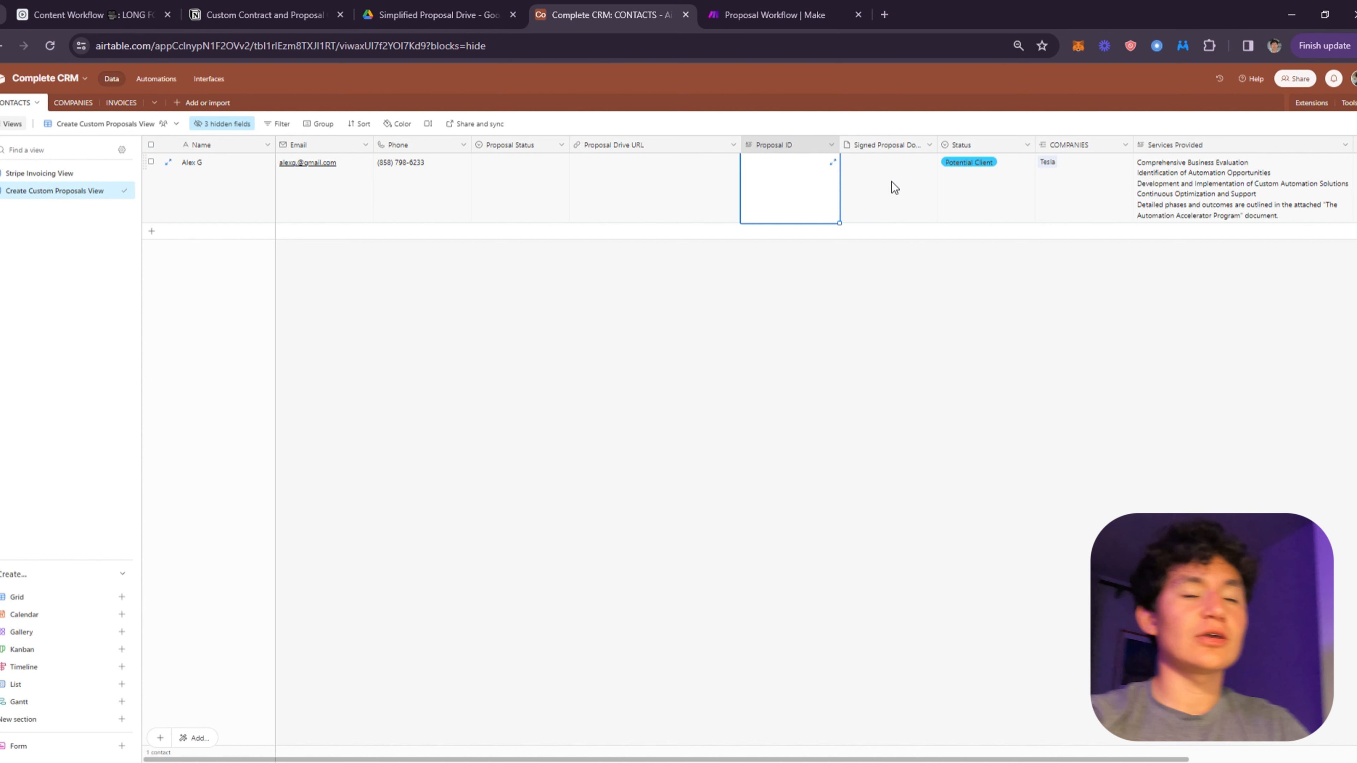
{"action": "left_click", "coordinate": [879, 219]}
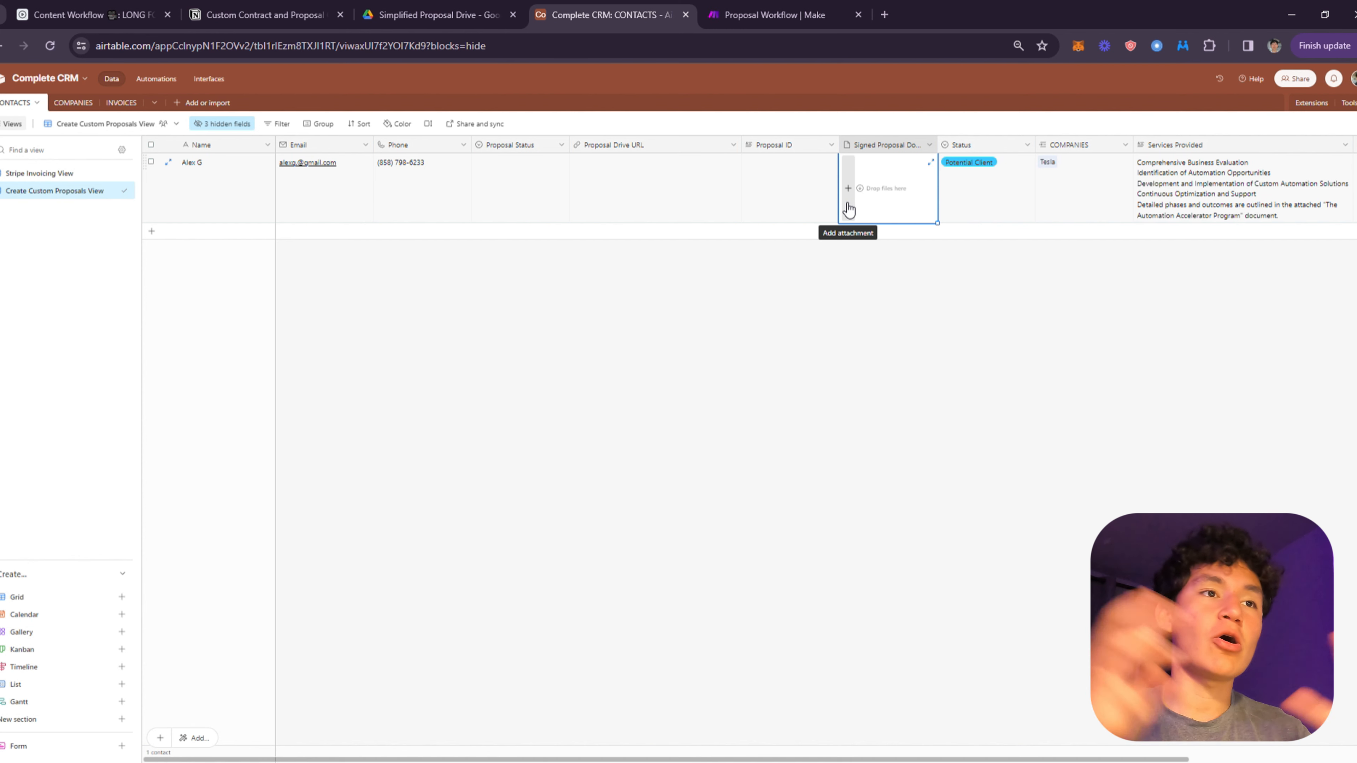
{"action": "left_click", "coordinate": [1010, 212]}
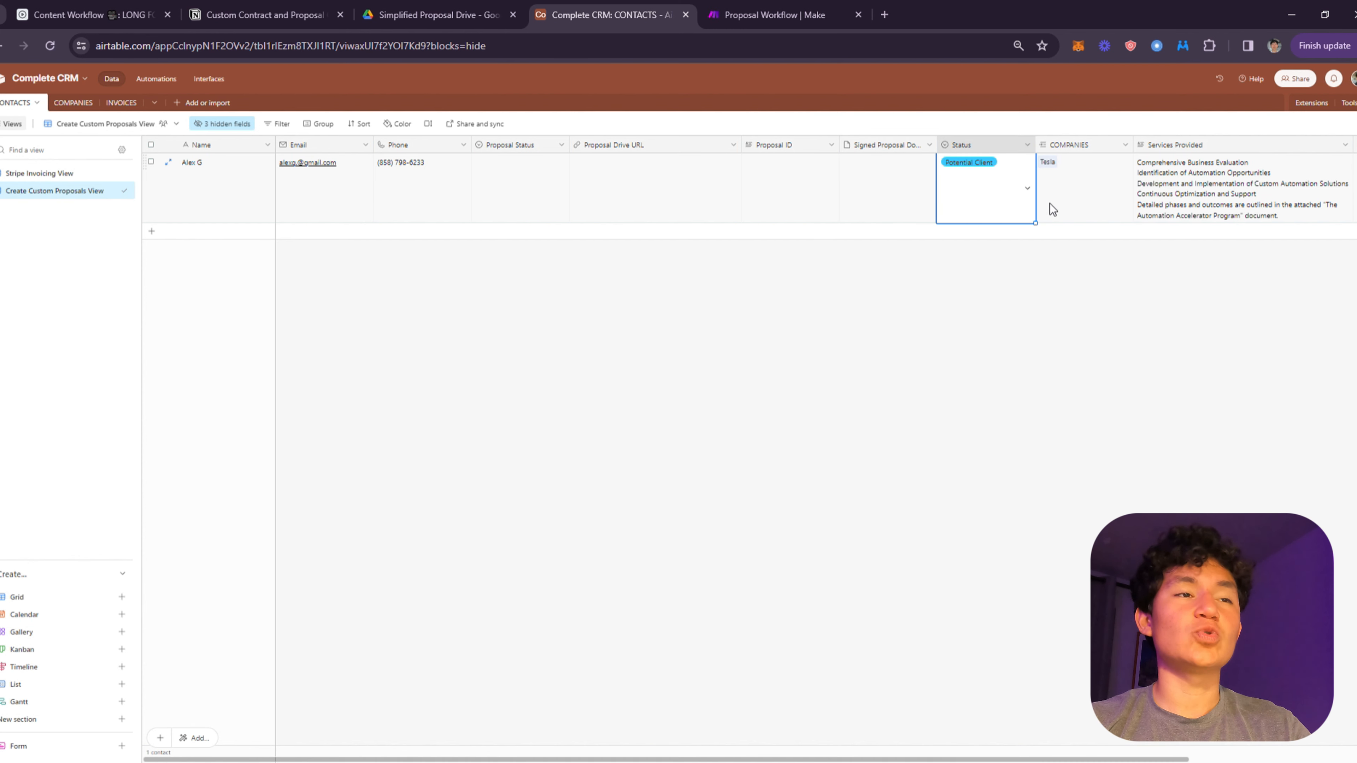
{"action": "left_click", "coordinate": [1000, 192]}
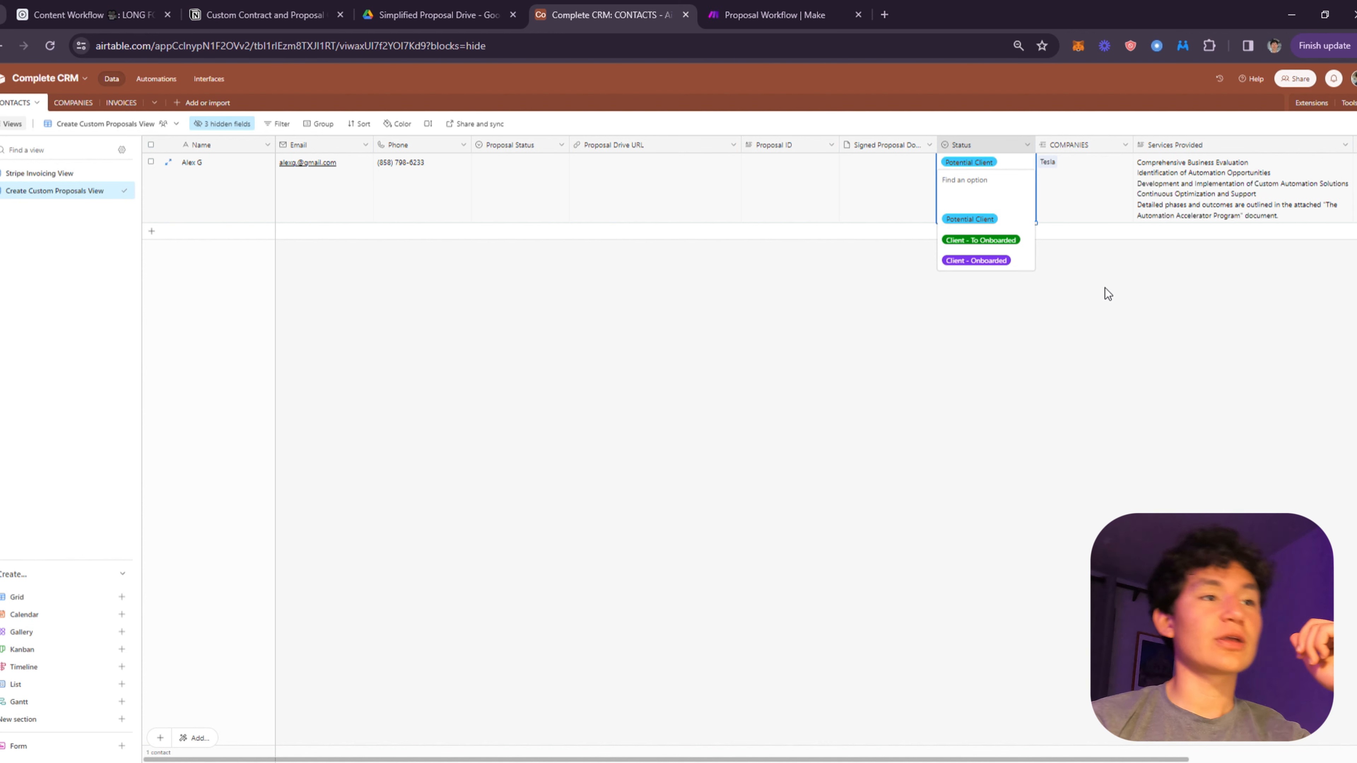
{"action": "left_click", "coordinate": [1143, 284]}
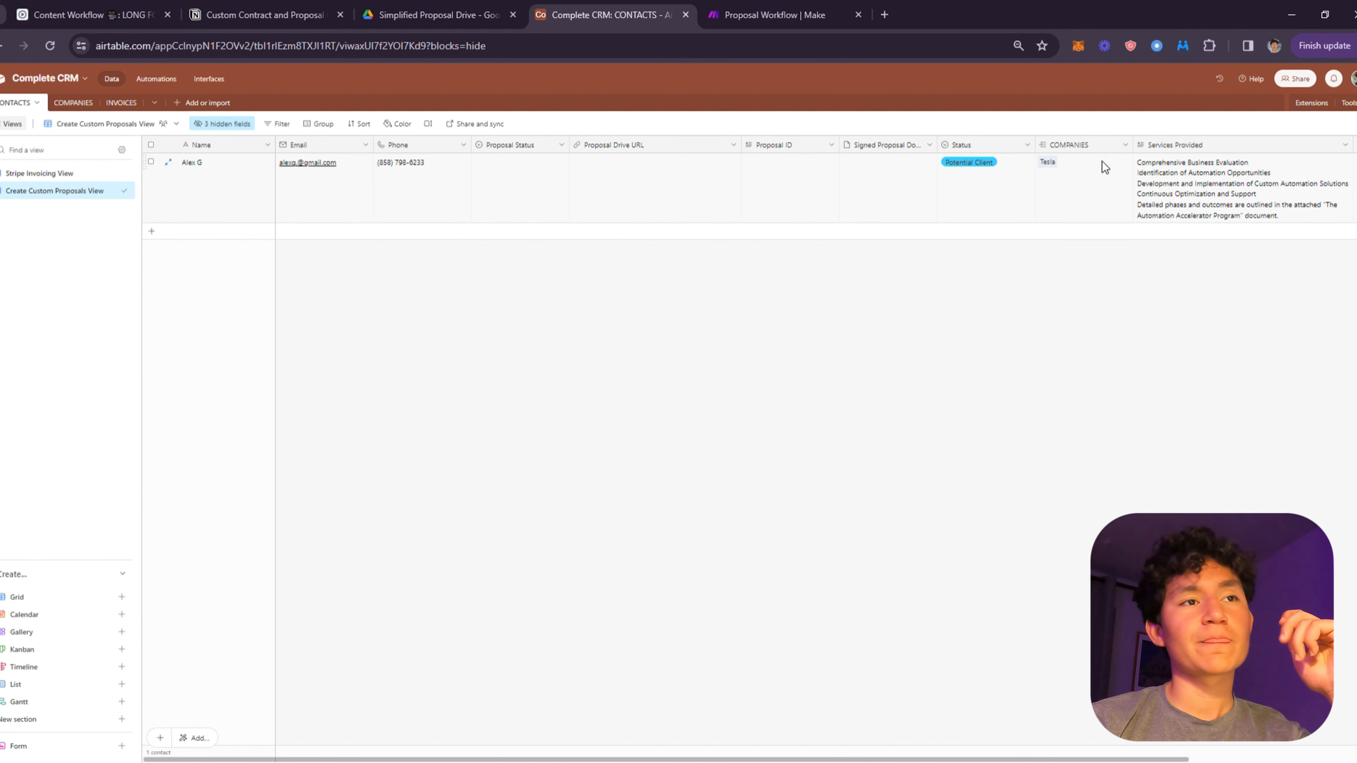
- Look over the Status options without changing them, then open the COMPANIES table showing Tesla
{"action": "left_click_drag", "start_coordinate": [1012, 185], "coordinate": [821, 187]}
{"action": "left_click", "coordinate": [822, 187]}
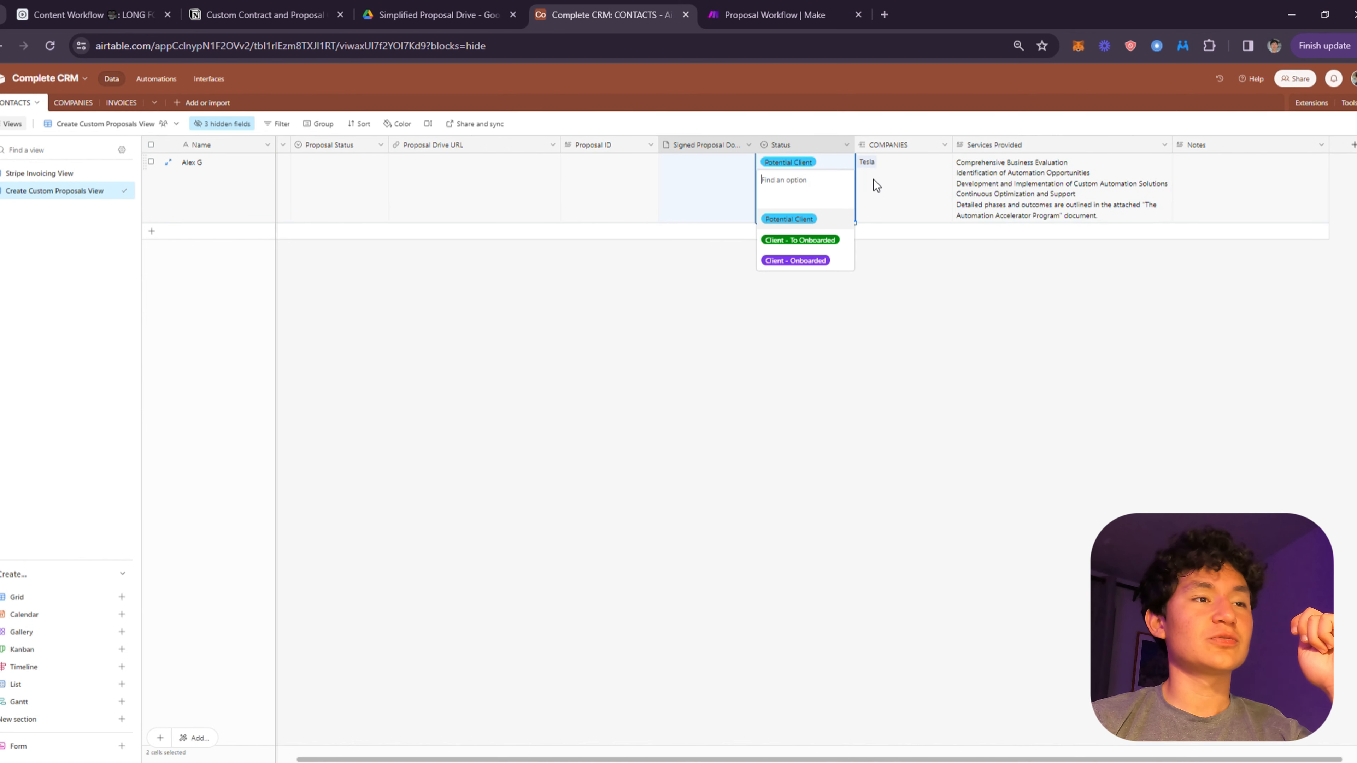
{"action": "left_click", "coordinate": [965, 347]}
{"action": "left_click", "coordinate": [842, 182]}
{"action": "left_click", "coordinate": [842, 181]}
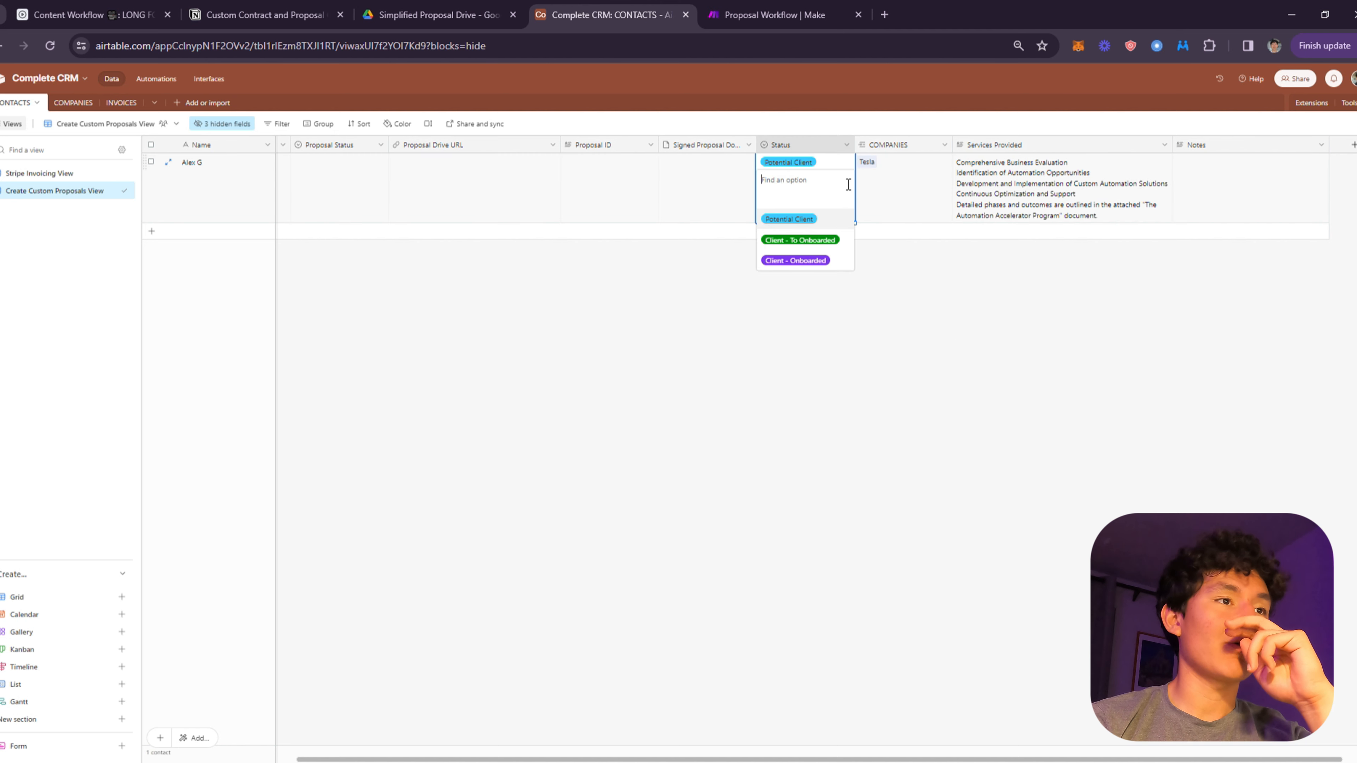
{"action": "left_click", "coordinate": [1079, 342]}
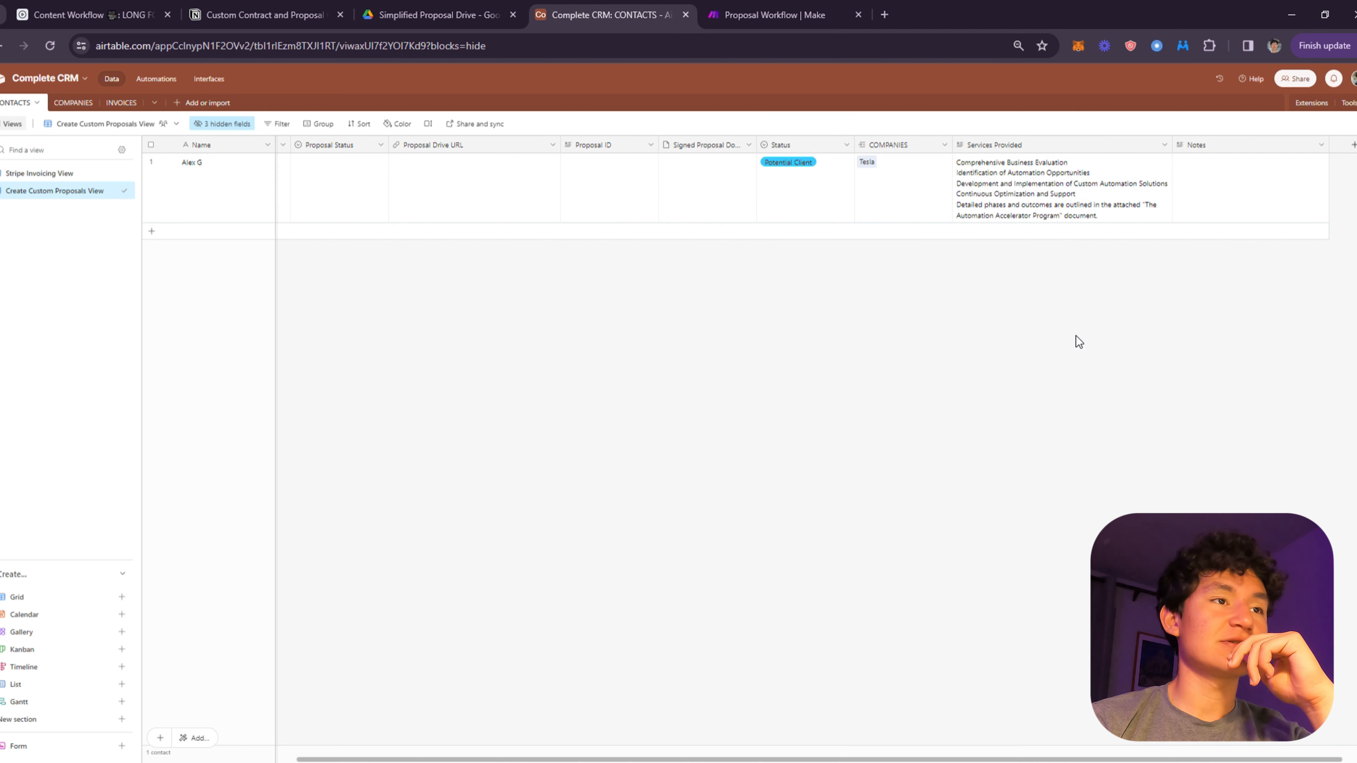
{"action": "left_click", "coordinate": [923, 216]}
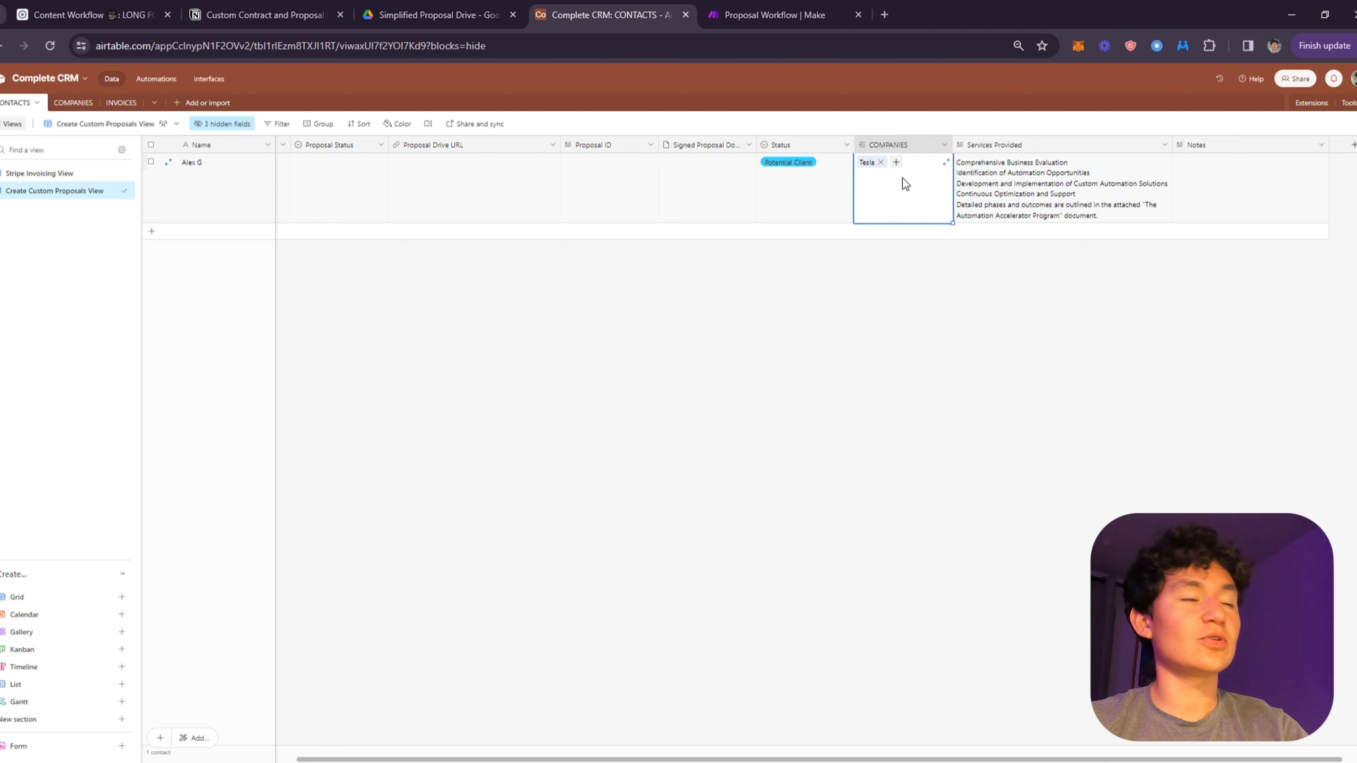
{"action": "left_click", "coordinate": [73, 102]}
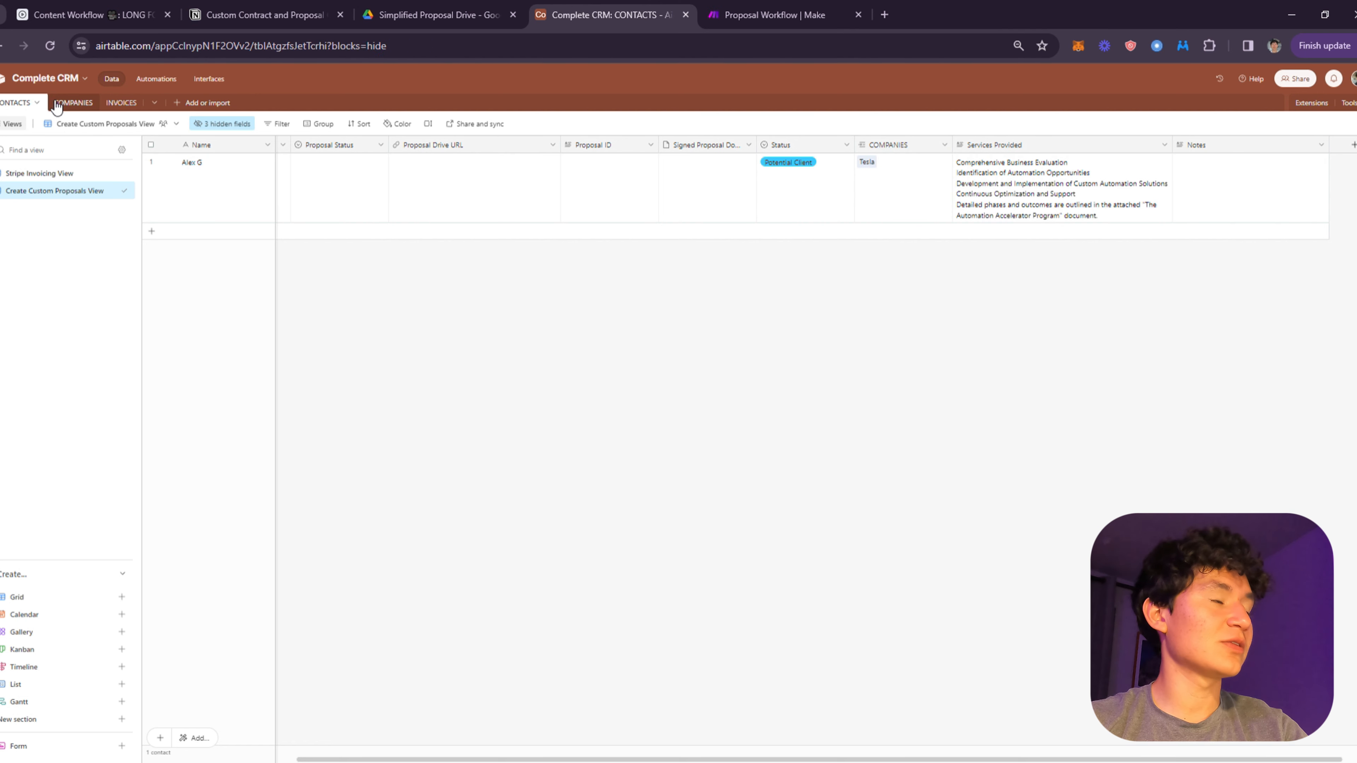
- Back in CONTACTS, open the linked Tesla record to view its clients and Saas industry
{"action": "left_click", "coordinate": [25, 107]}
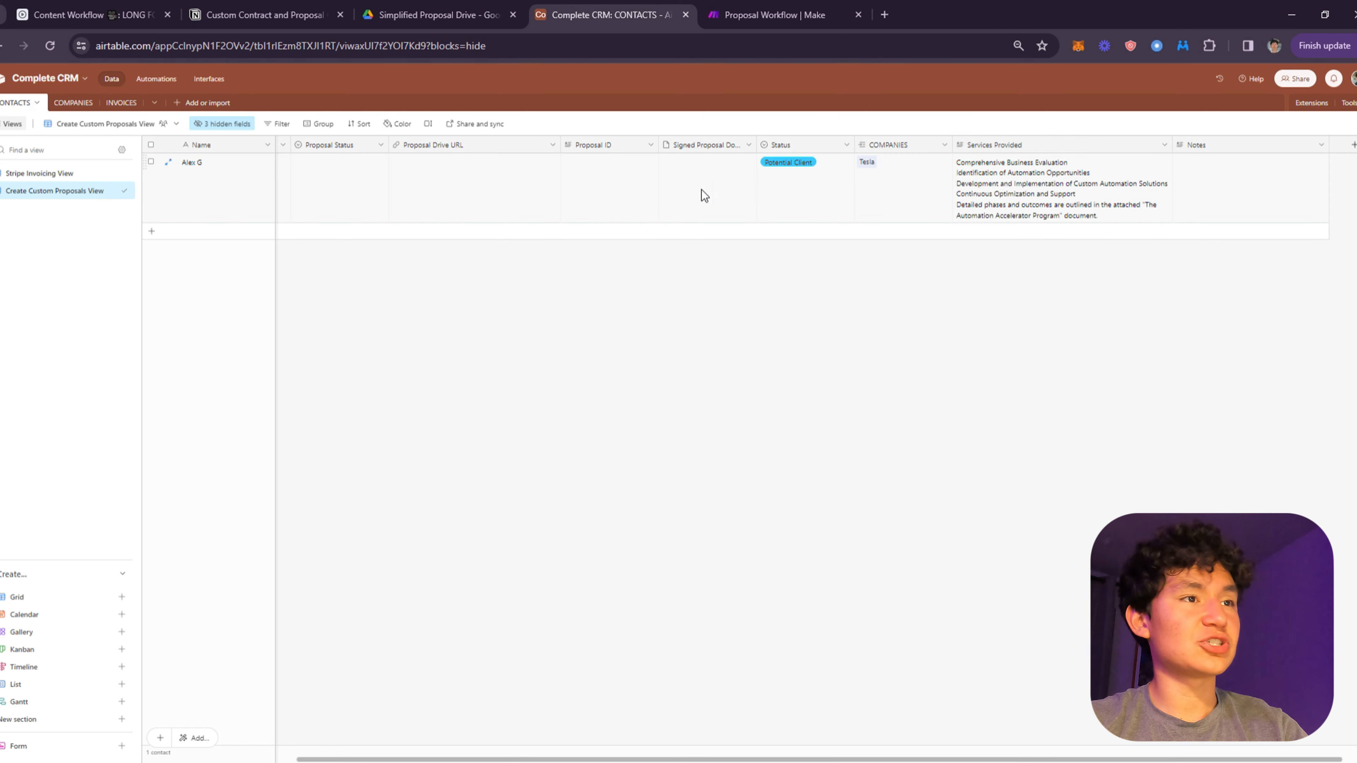
{"action": "left_click", "coordinate": [897, 210]}
{"action": "left_click", "coordinate": [876, 163]}
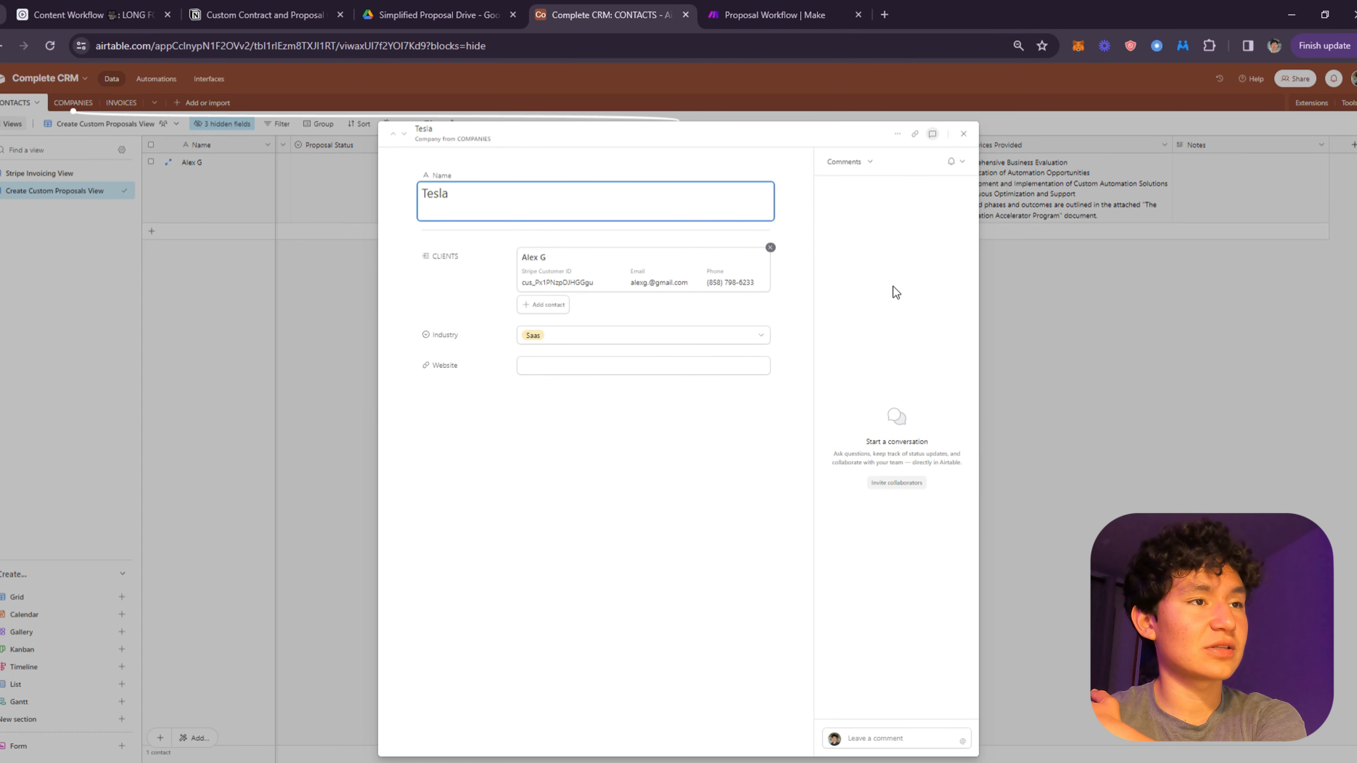
{"action": "left_click", "coordinate": [1171, 298]}
{"action": "left_click", "coordinate": [870, 163]}
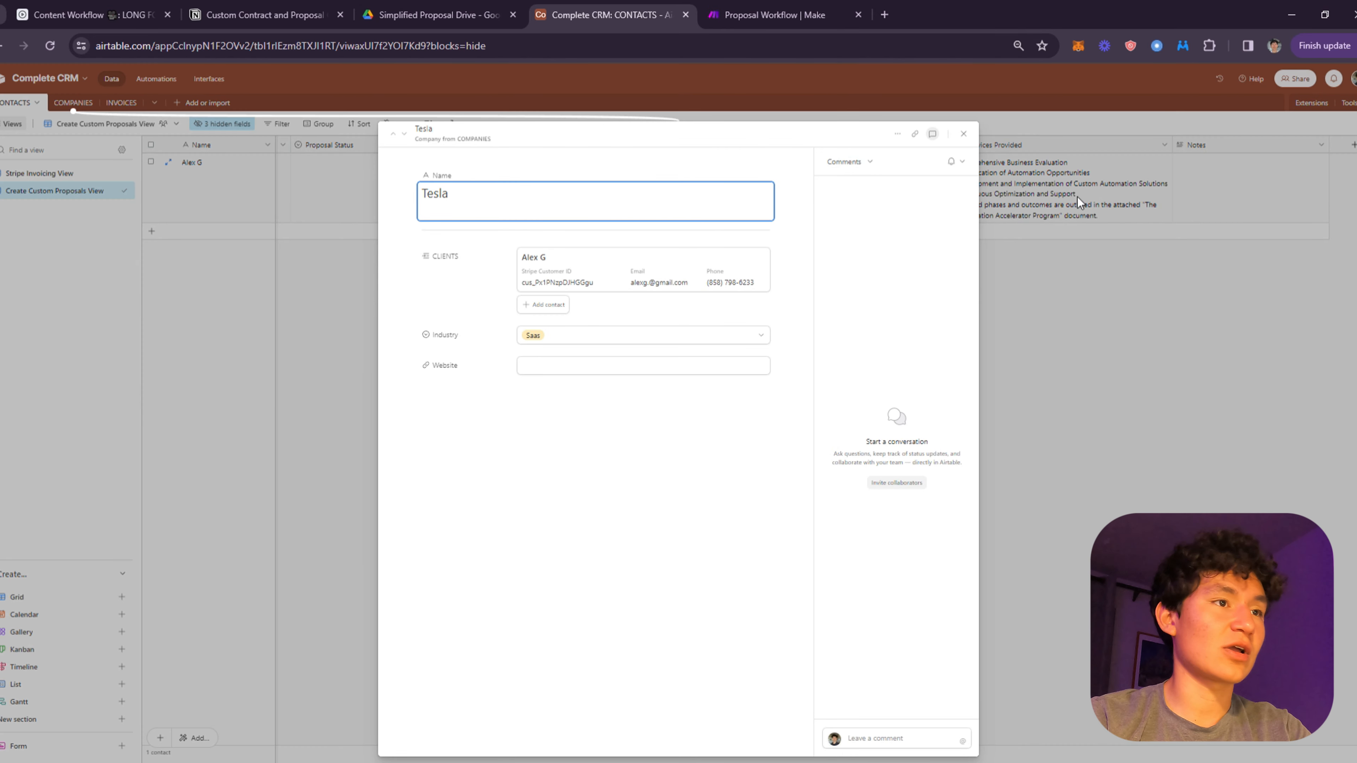
{"action": "left_click", "coordinate": [1026, 199]}
- Expand the contact's Services Provided text, then bring up the Simplified Proposal Template
{"action": "left_click", "coordinate": [994, 188]}
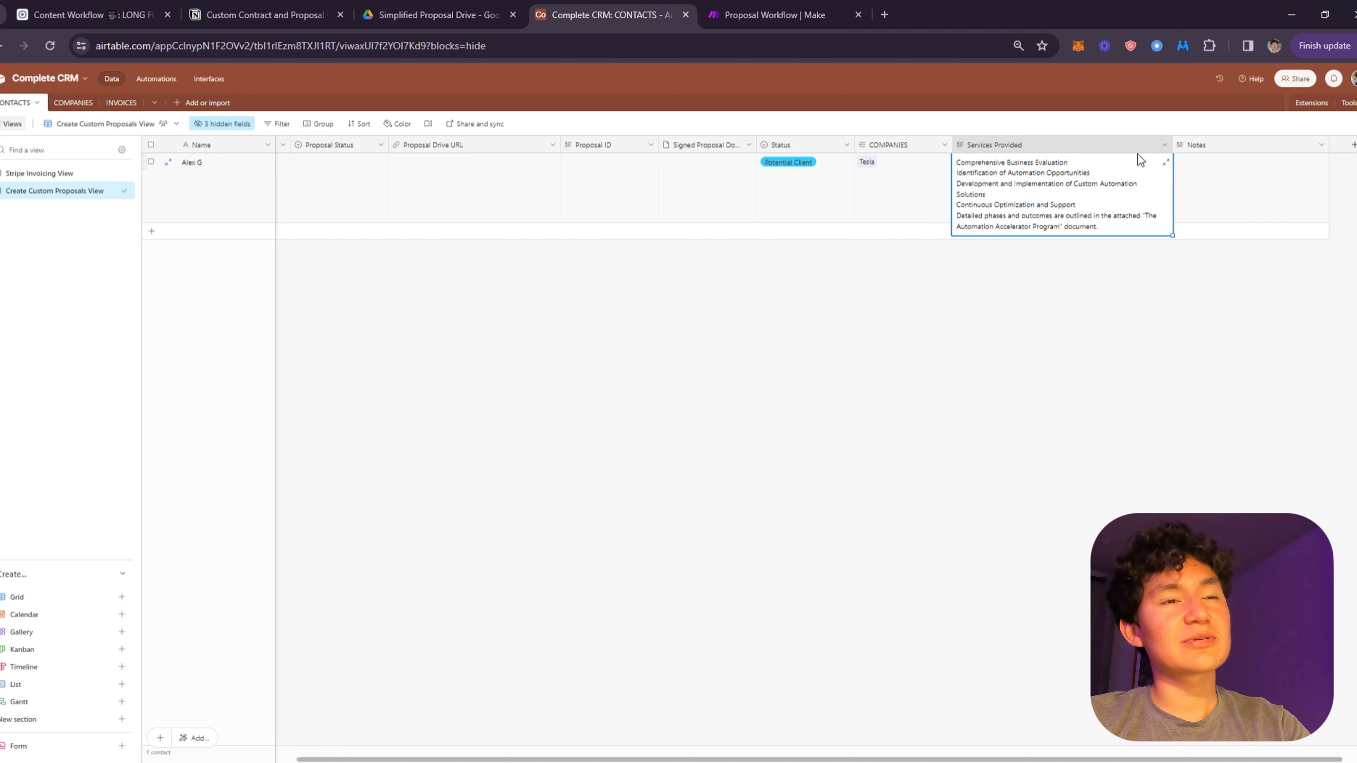
{"action": "left_click", "coordinate": [1165, 161]}
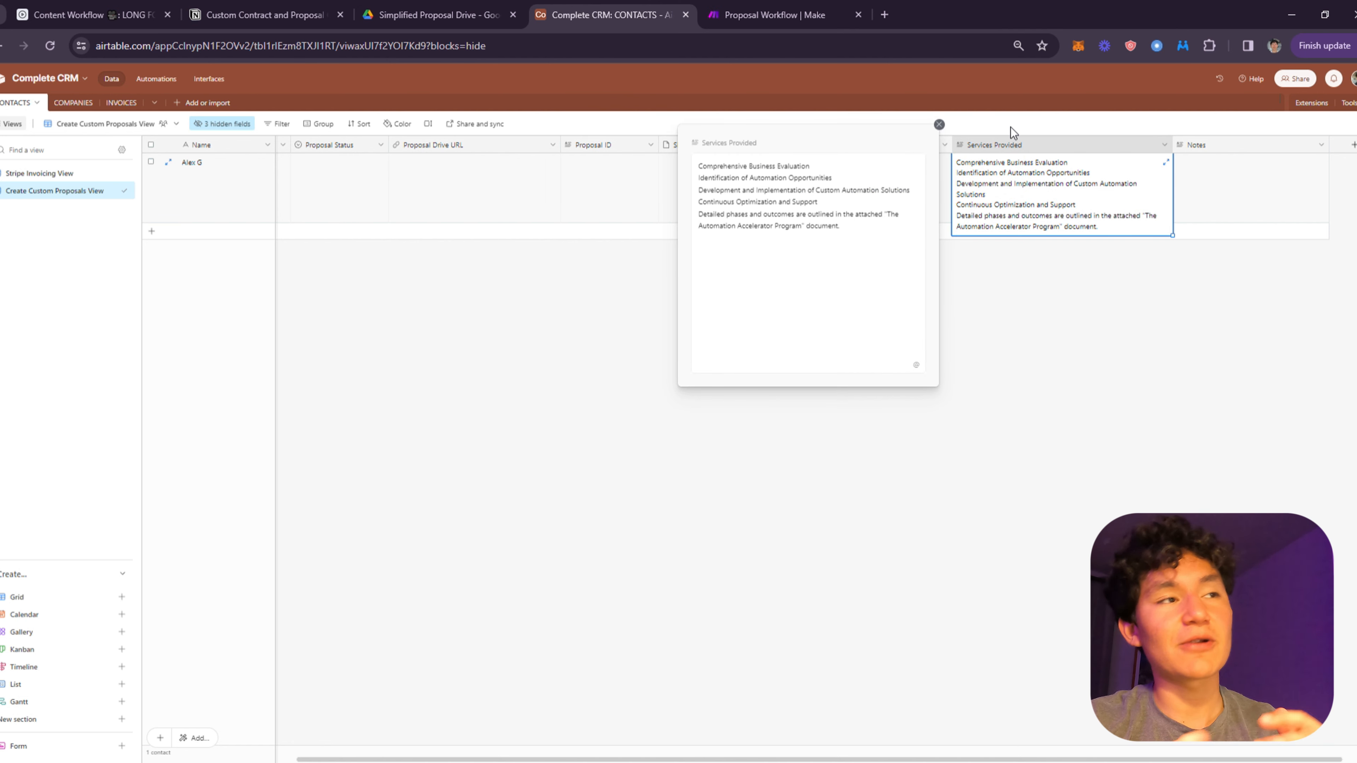
{"action": "left_click", "coordinate": [443, 7]}
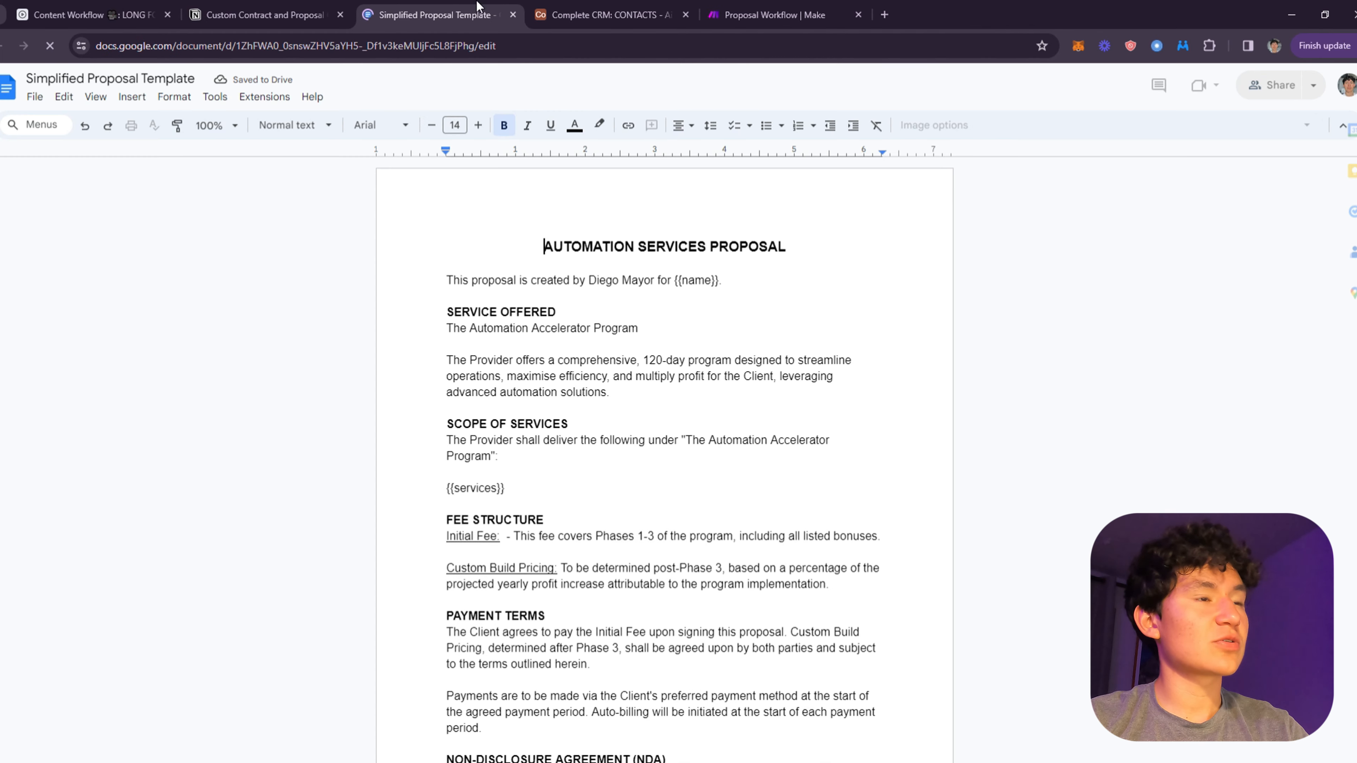
- Compare the template's {{name}} placeholder with the contact's Name cell in the CRM table
{"action": "scroll", "coordinate": [518, 318], "scroll_direction": "down", "scroll_amount": 3}
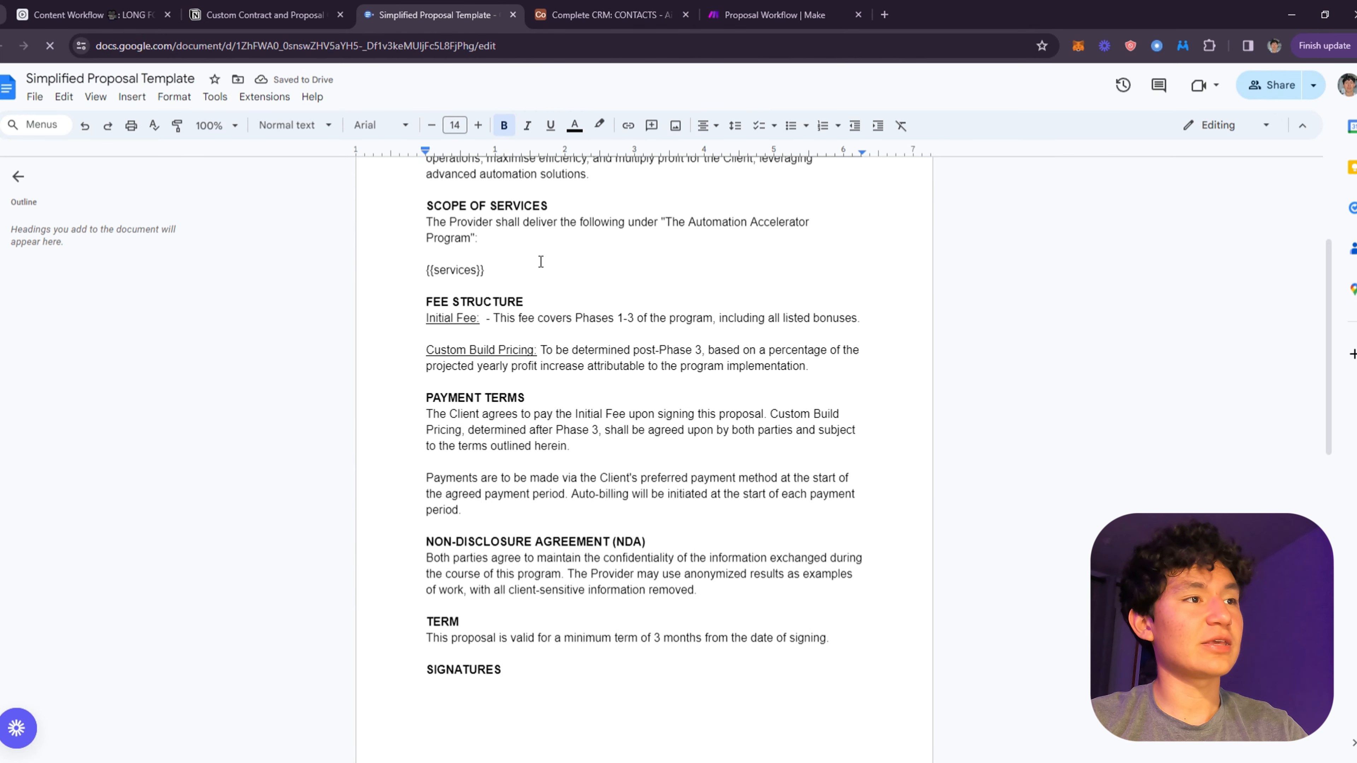
{"action": "scroll", "coordinate": [542, 262], "scroll_direction": "up", "scroll_amount": 3}
{"action": "left_click_drag", "start_coordinate": [702, 280], "coordinate": [654, 279]}
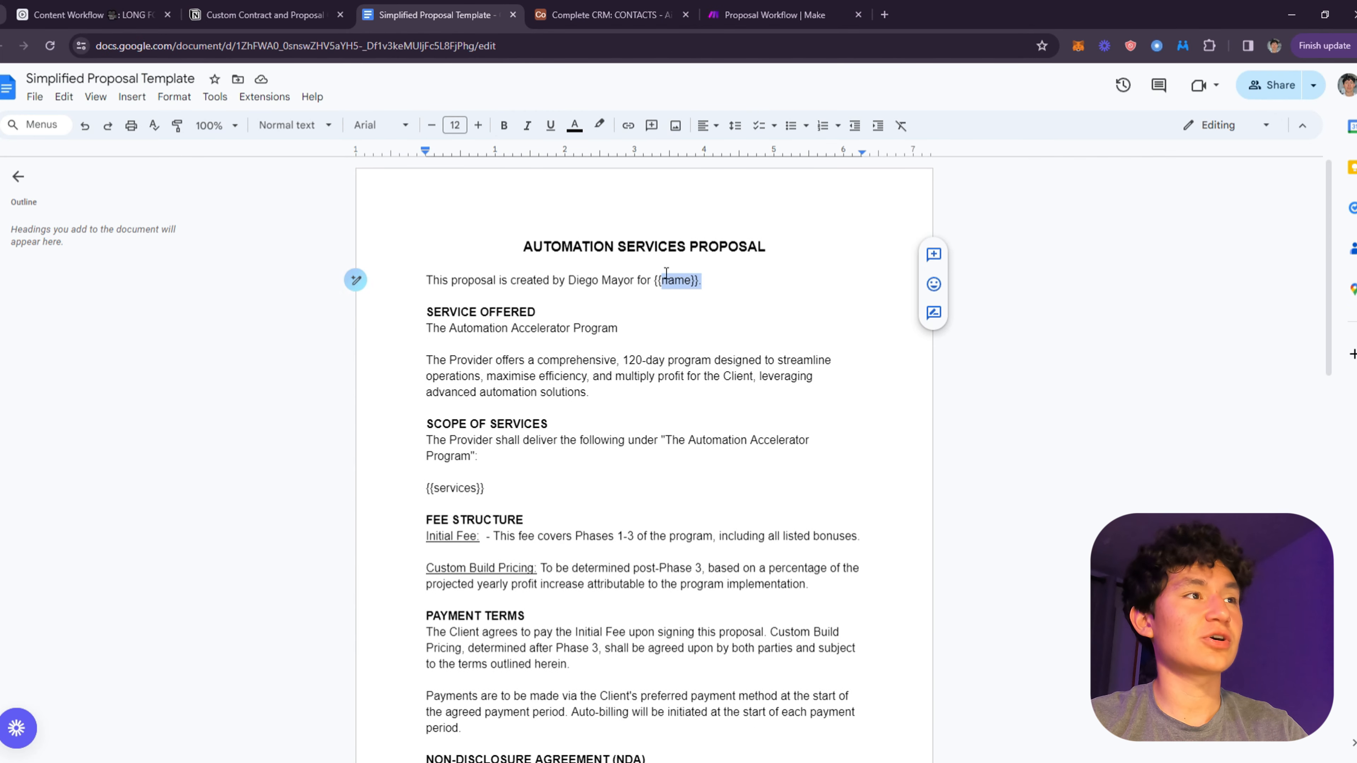
{"action": "left_click", "coordinate": [651, 7]}
{"action": "left_click", "coordinate": [322, 257]}
{"action": "left_click", "coordinate": [227, 182]}
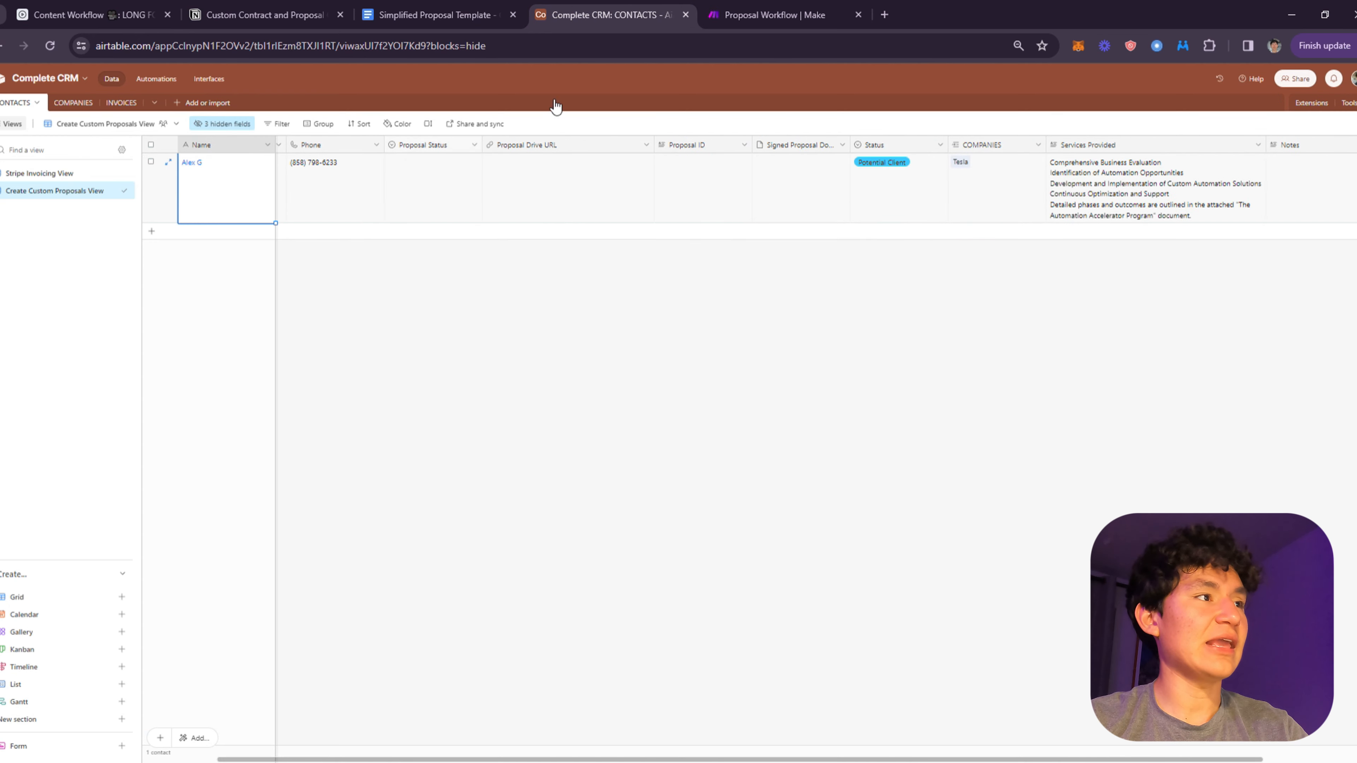
{"action": "left_click", "coordinate": [422, 15]}
- Compare the {{services}} placeholder with the contact's expanded Services Provided text
{"action": "left_click_drag", "start_coordinate": [493, 490], "coordinate": [426, 488]}
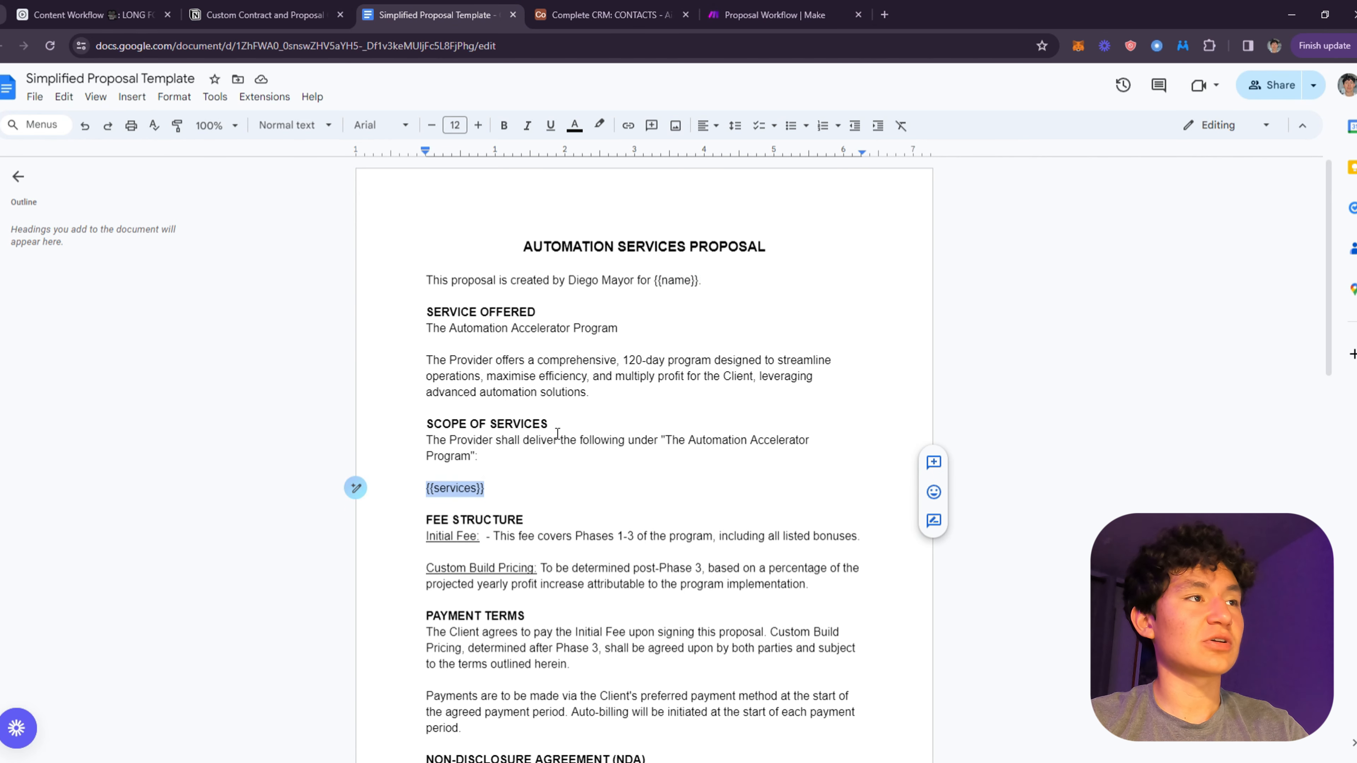
{"action": "left_click", "coordinate": [597, 7]}
{"action": "left_click_drag", "start_coordinate": [1165, 195], "coordinate": [1348, 192]}
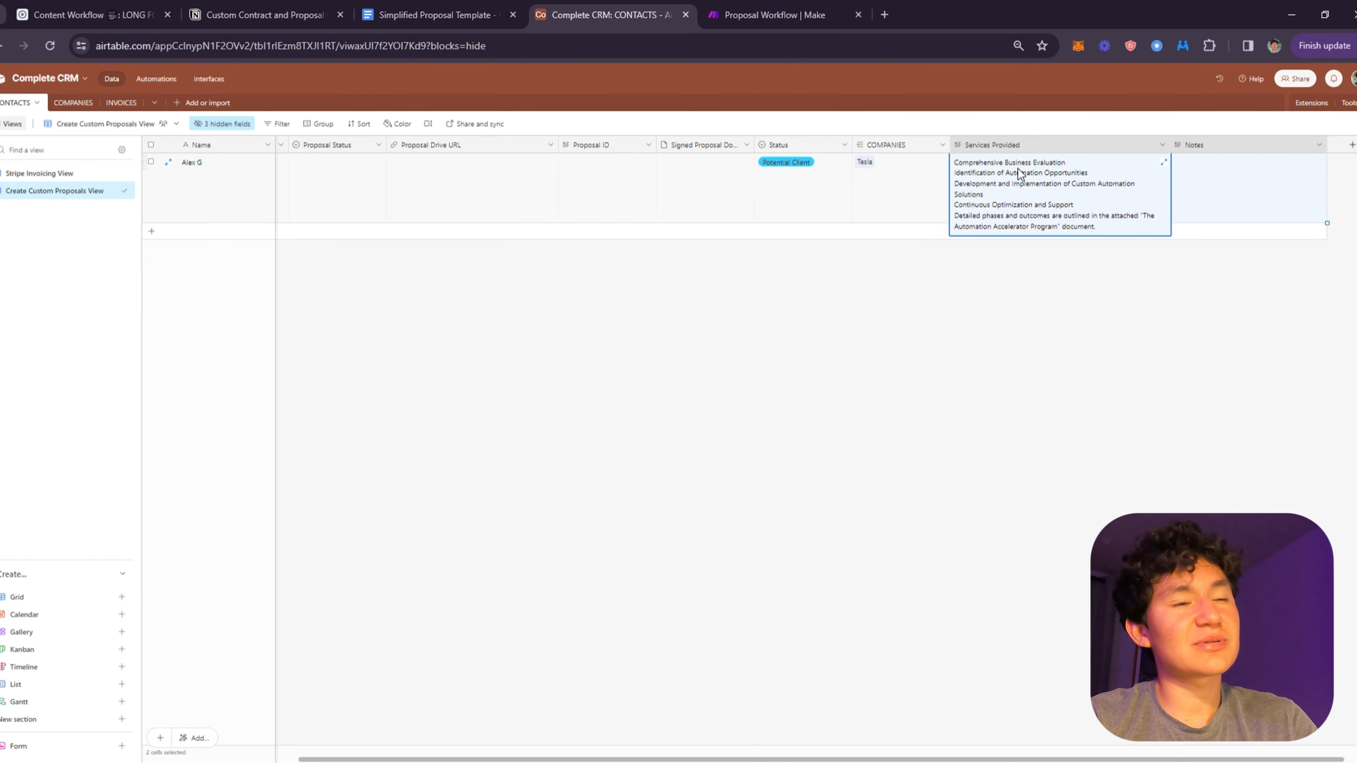
{"action": "left_click", "coordinate": [1063, 186]}
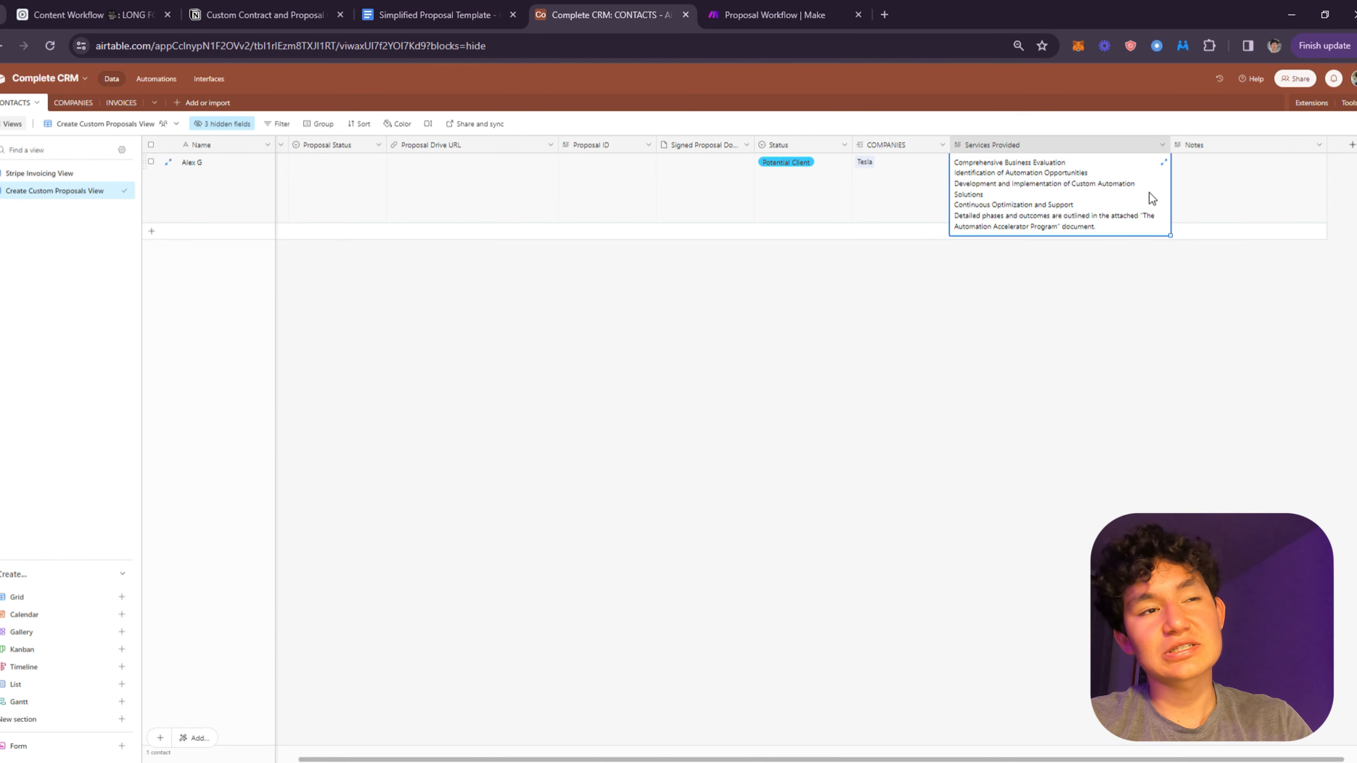
{"action": "left_click", "coordinate": [1165, 162]}
{"action": "left_click", "coordinate": [863, 294]}
{"action": "left_click_drag", "start_coordinate": [863, 294], "coordinate": [696, 179]}
{"action": "left_click", "coordinate": [855, 275]}
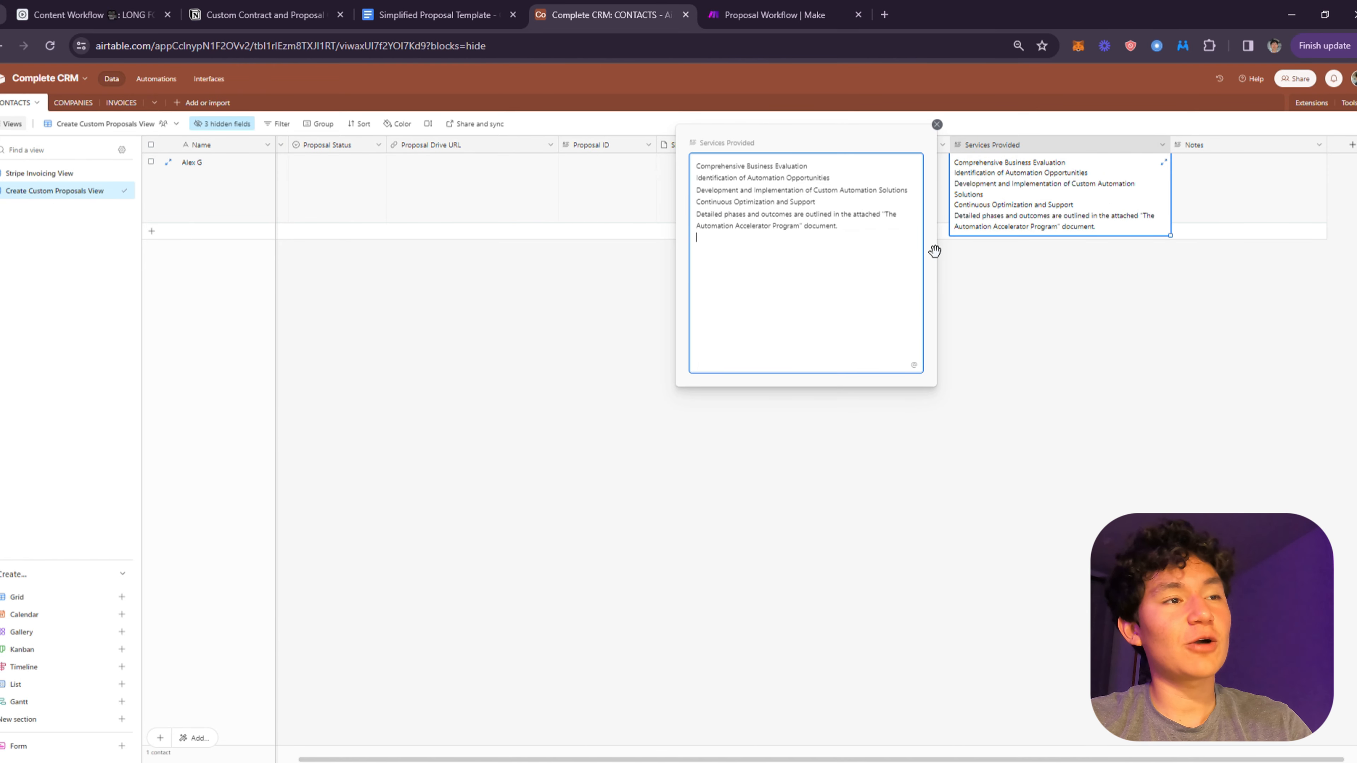
{"action": "left_click_drag", "start_coordinate": [903, 252], "coordinate": [737, 165]}
- Re-check the {{services}} placeholder in the template, removing stray braces typed after the payment paragraph
{"action": "left_click", "coordinate": [769, 6]}
{"action": "left_click", "coordinate": [432, 6]}
{"action": "scroll", "coordinate": [797, 527], "scroll_direction": "down", "scroll_amount": 1}
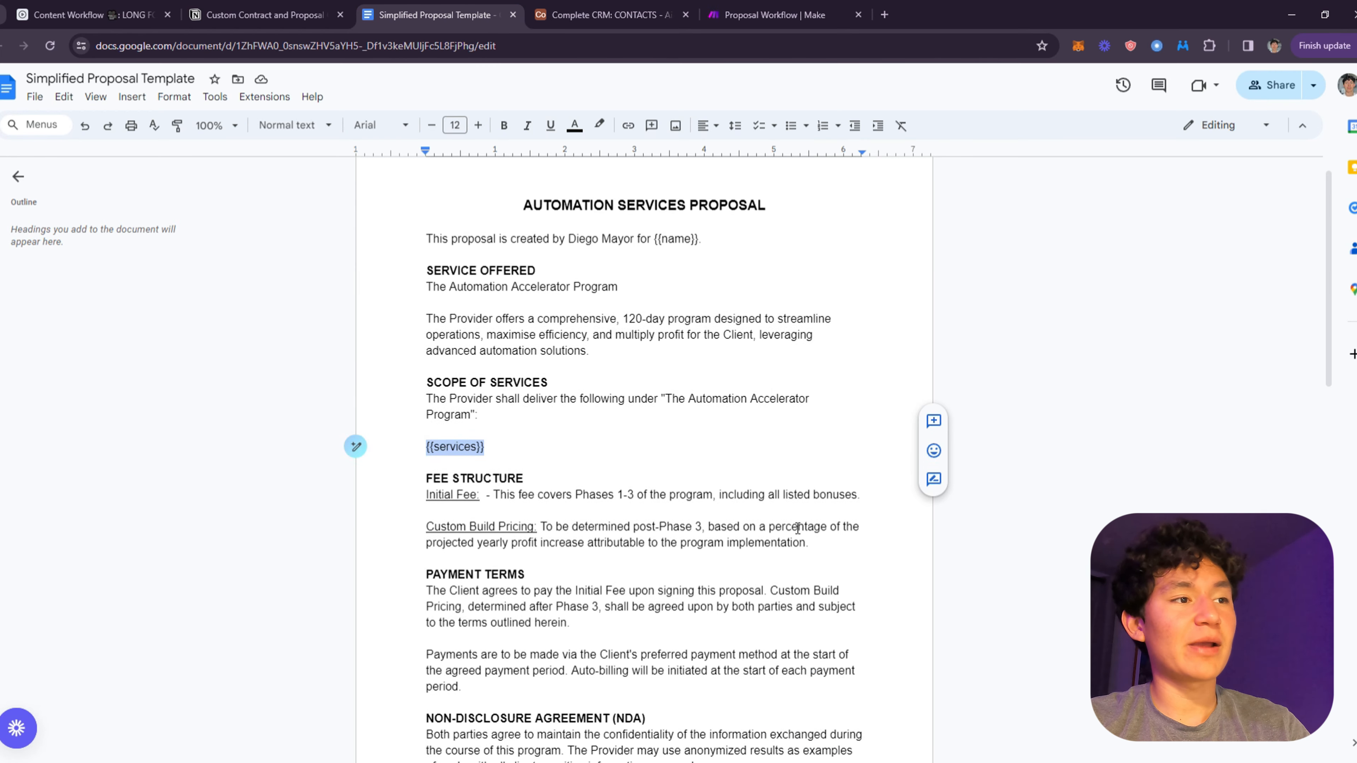
{"action": "scroll", "coordinate": [797, 527], "scroll_direction": "down", "scroll_amount": 2}
{"action": "left_click", "coordinate": [638, 477]}
{"action": "left_click", "coordinate": [597, 511]}
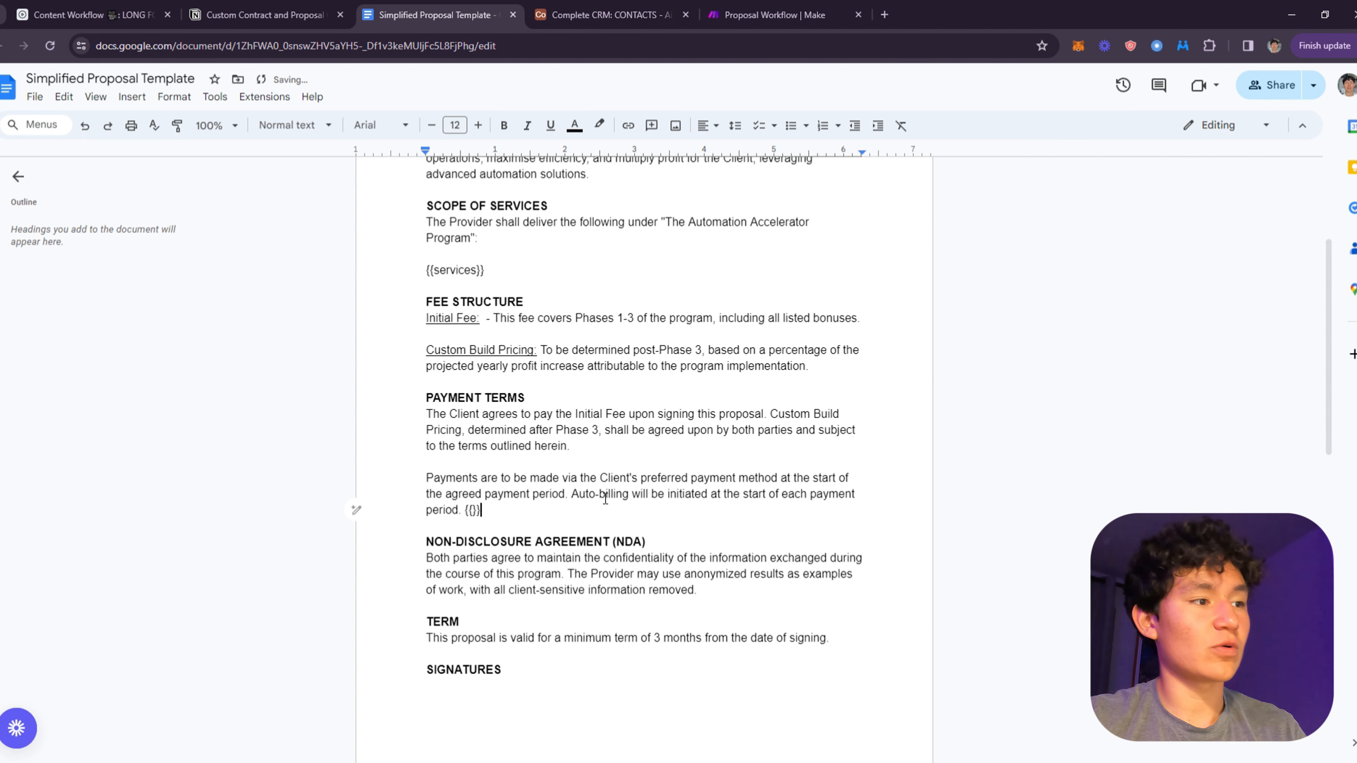
{"action": "type", "text": "{{"}
{"action": "key", "text": "BackSpace"}
{"action": "key", "text": "BackSpace"}
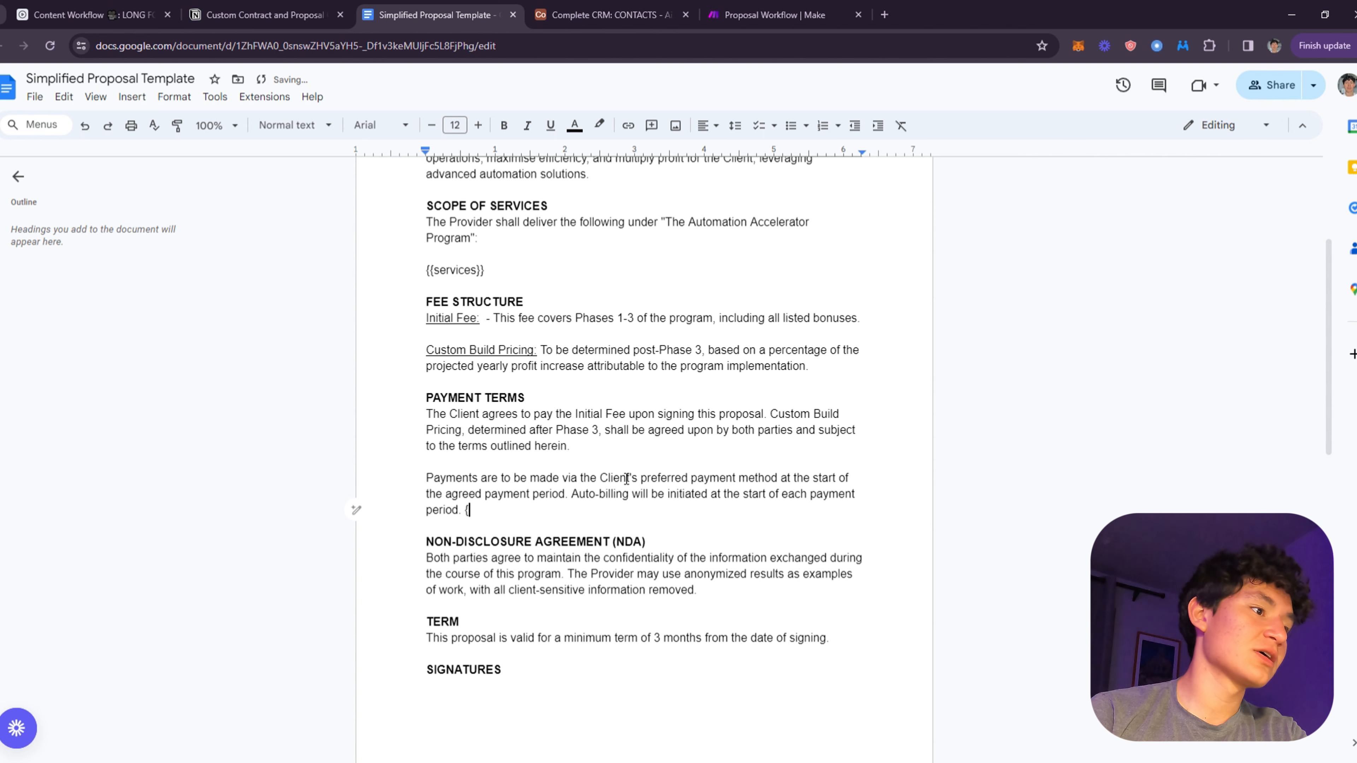
{"action": "scroll", "coordinate": [748, 394], "scroll_direction": "up", "scroll_amount": 5}
{"action": "left_click_drag", "start_coordinate": [532, 494], "coordinate": [394, 500]}
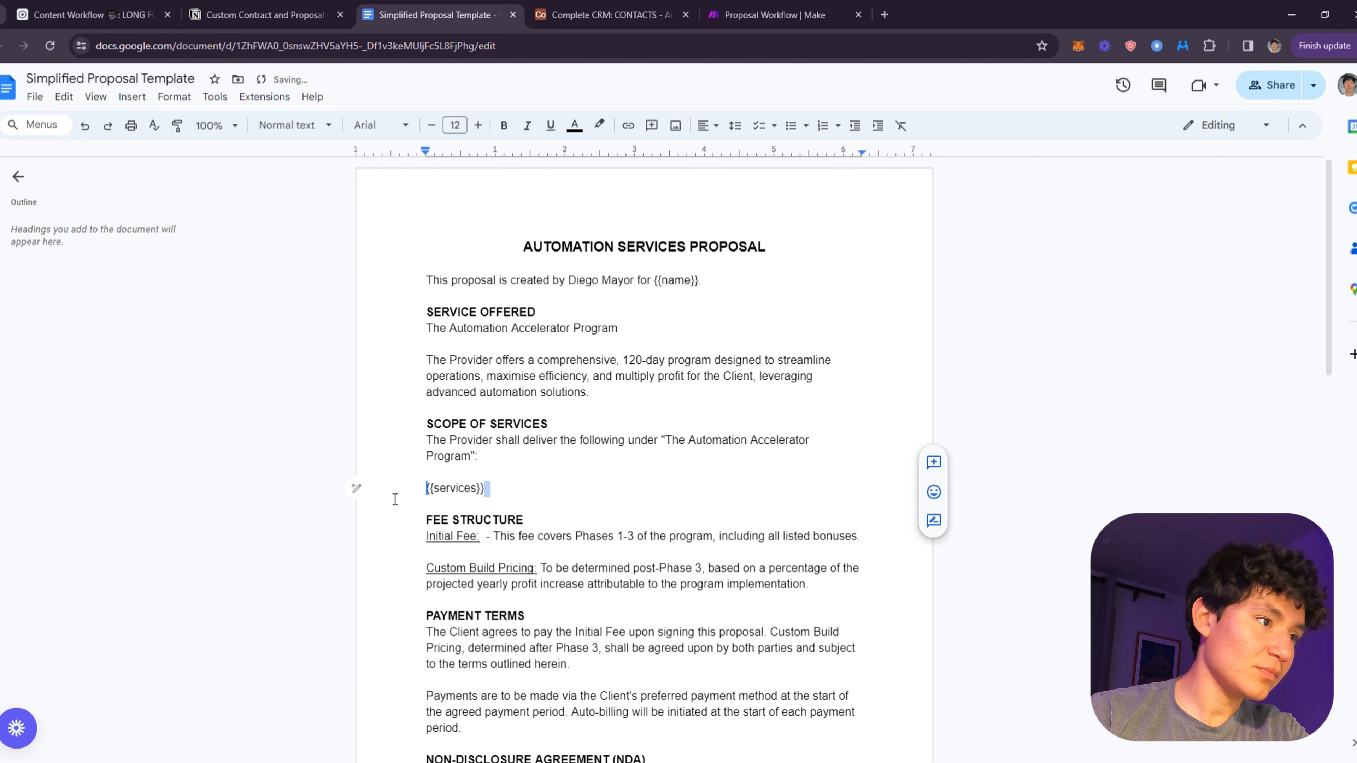
{"action": "left_click_drag", "start_coordinate": [513, 492], "coordinate": [351, 502]}
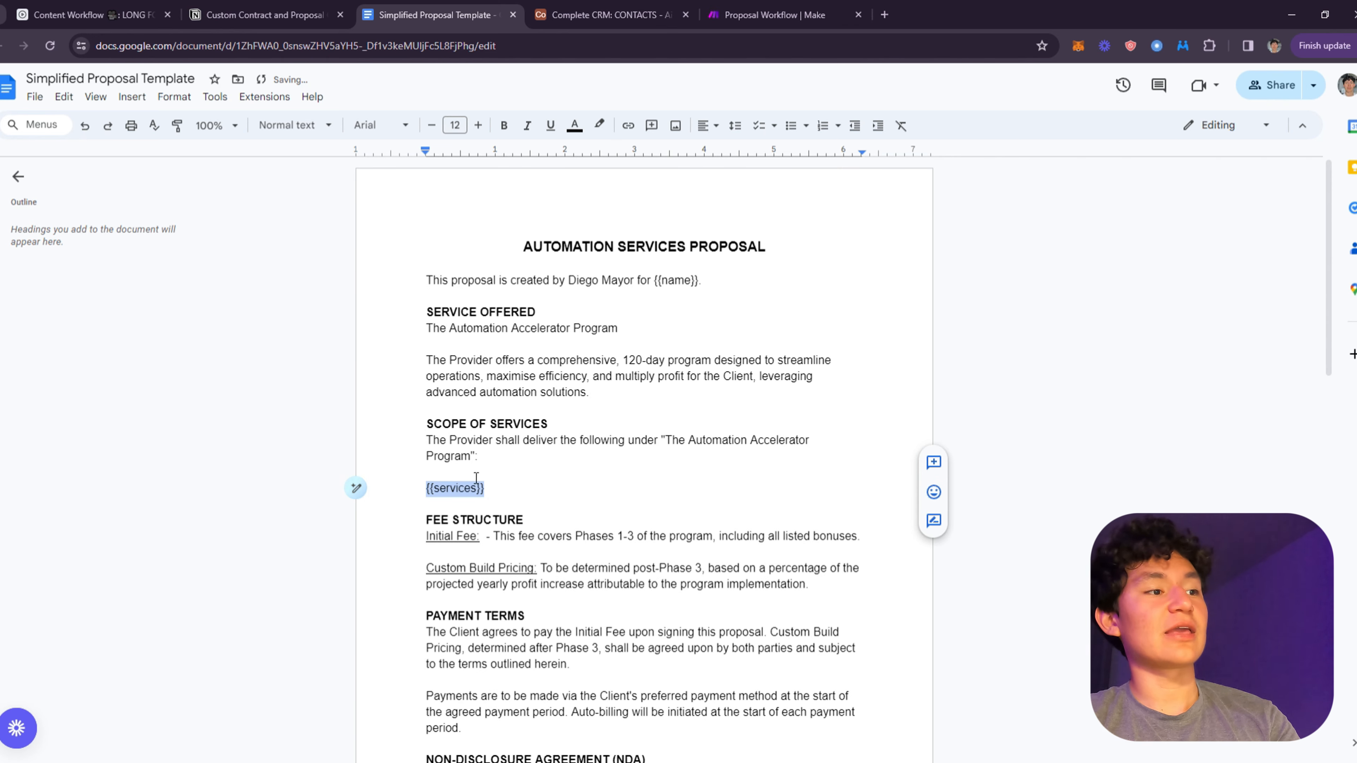
{"action": "left_click", "coordinate": [488, 492]}
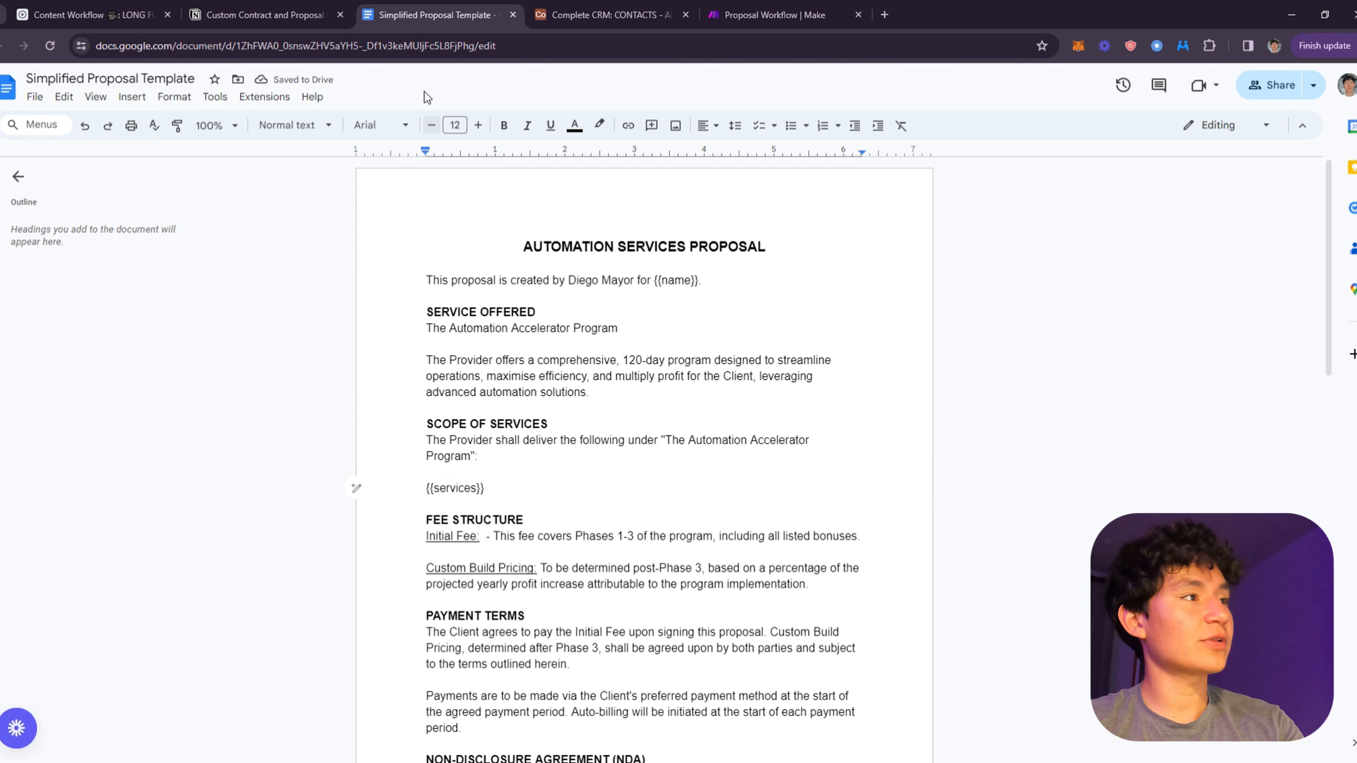
- Glance at the contract notes page, then close the CRM's expanded Services Provided editor
{"action": "left_click", "coordinate": [291, 6]}
{"action": "left_click", "coordinate": [443, 16]}
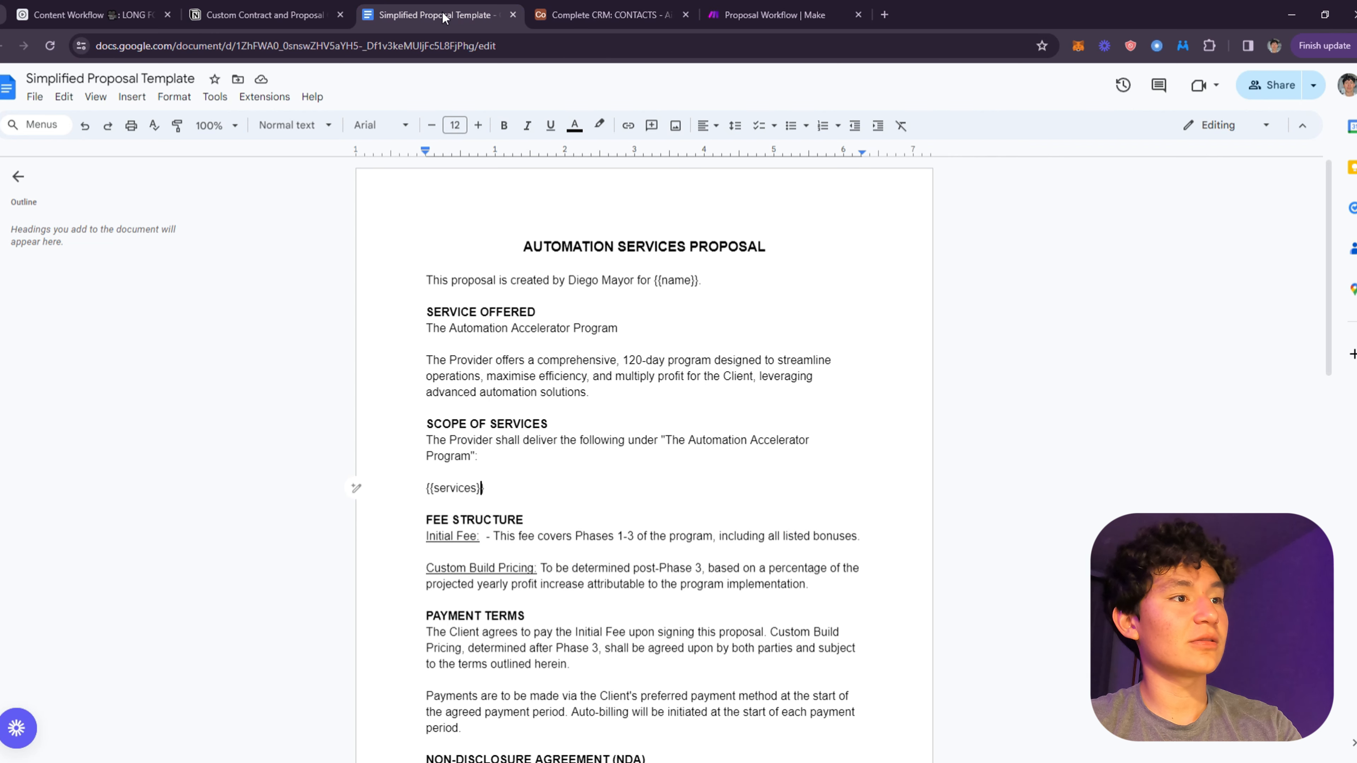
{"action": "left_click", "coordinate": [603, 15]}
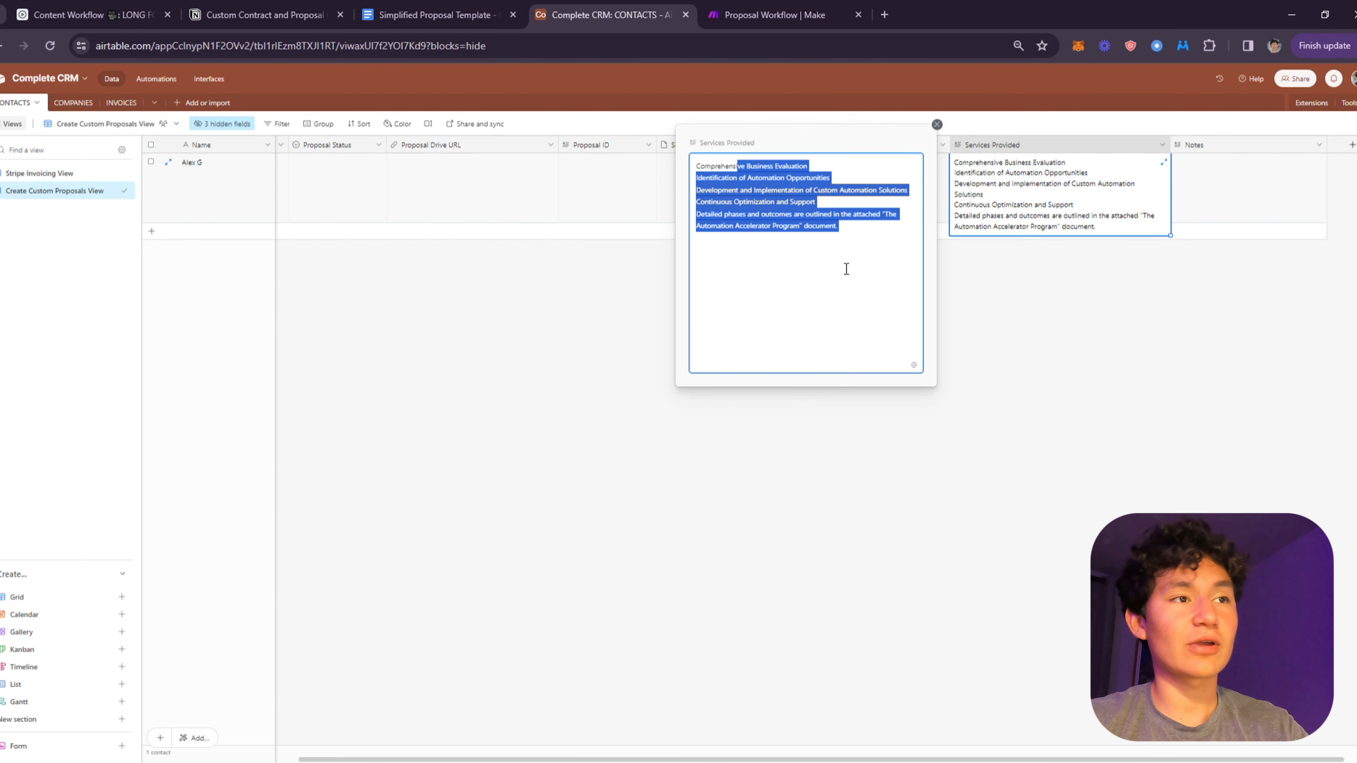
{"action": "left_click", "coordinate": [861, 234]}
{"action": "left_click", "coordinate": [438, 14]}
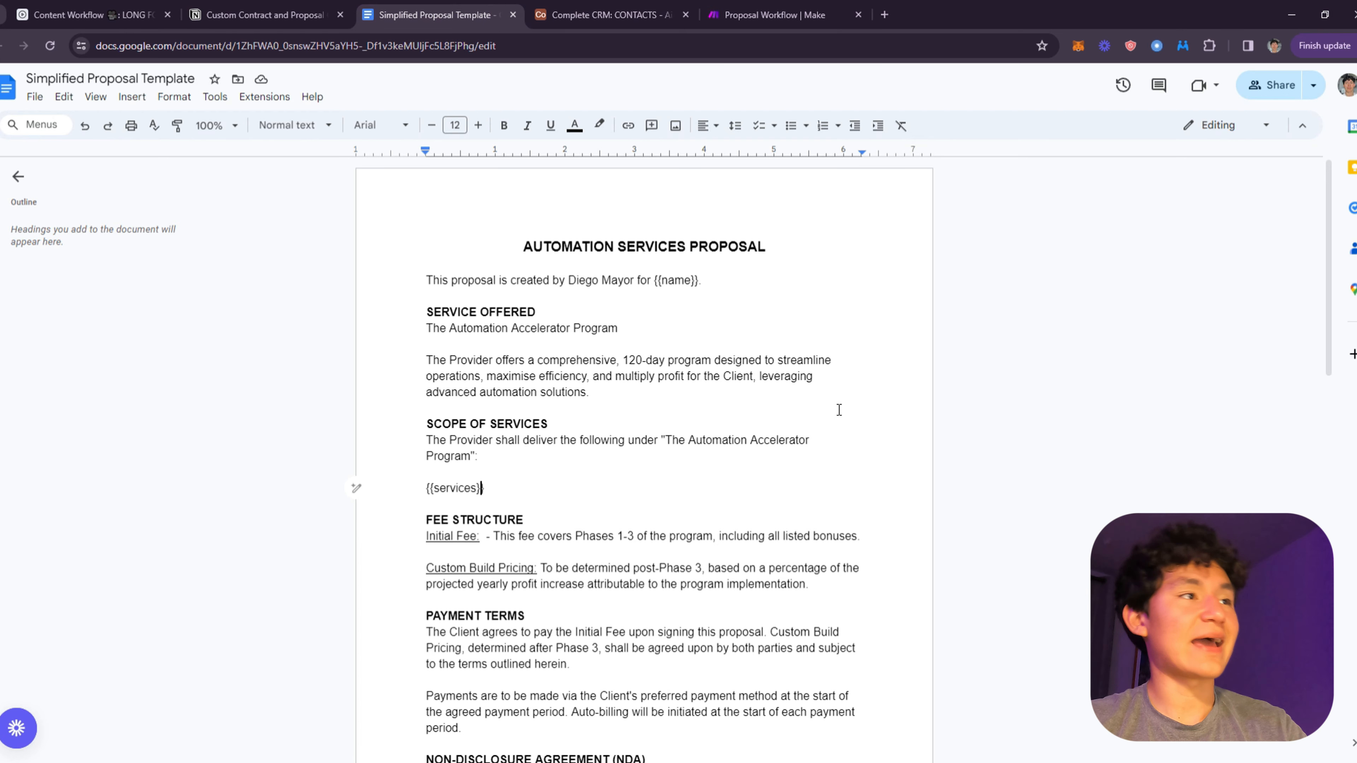
{"action": "left_click", "coordinate": [631, 8]}
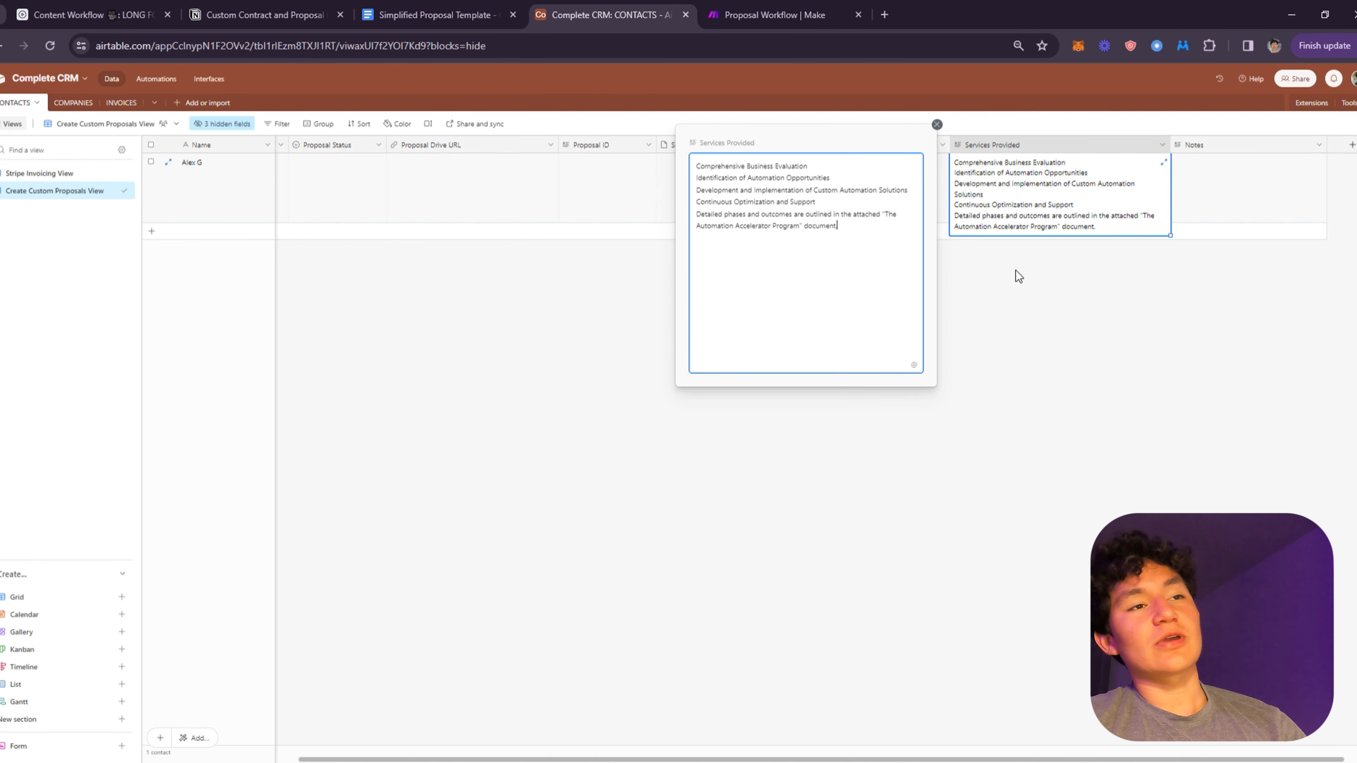
{"action": "left_click", "coordinate": [1071, 313]}
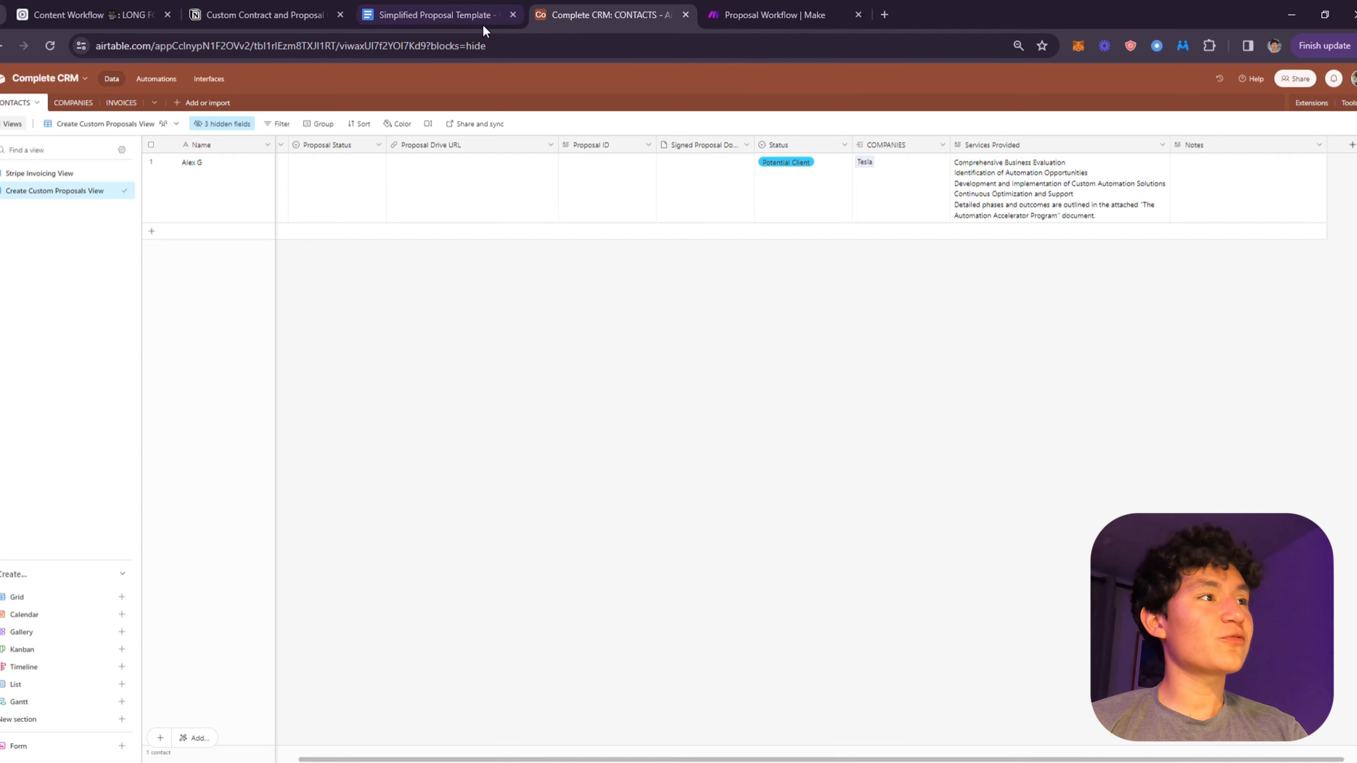
- Review the {{name}} placeholder in the template's opening sentence
{"action": "left_click", "coordinate": [433, 8]}
{"action": "scroll", "coordinate": [758, 327], "scroll_direction": "down", "scroll_amount": 15}
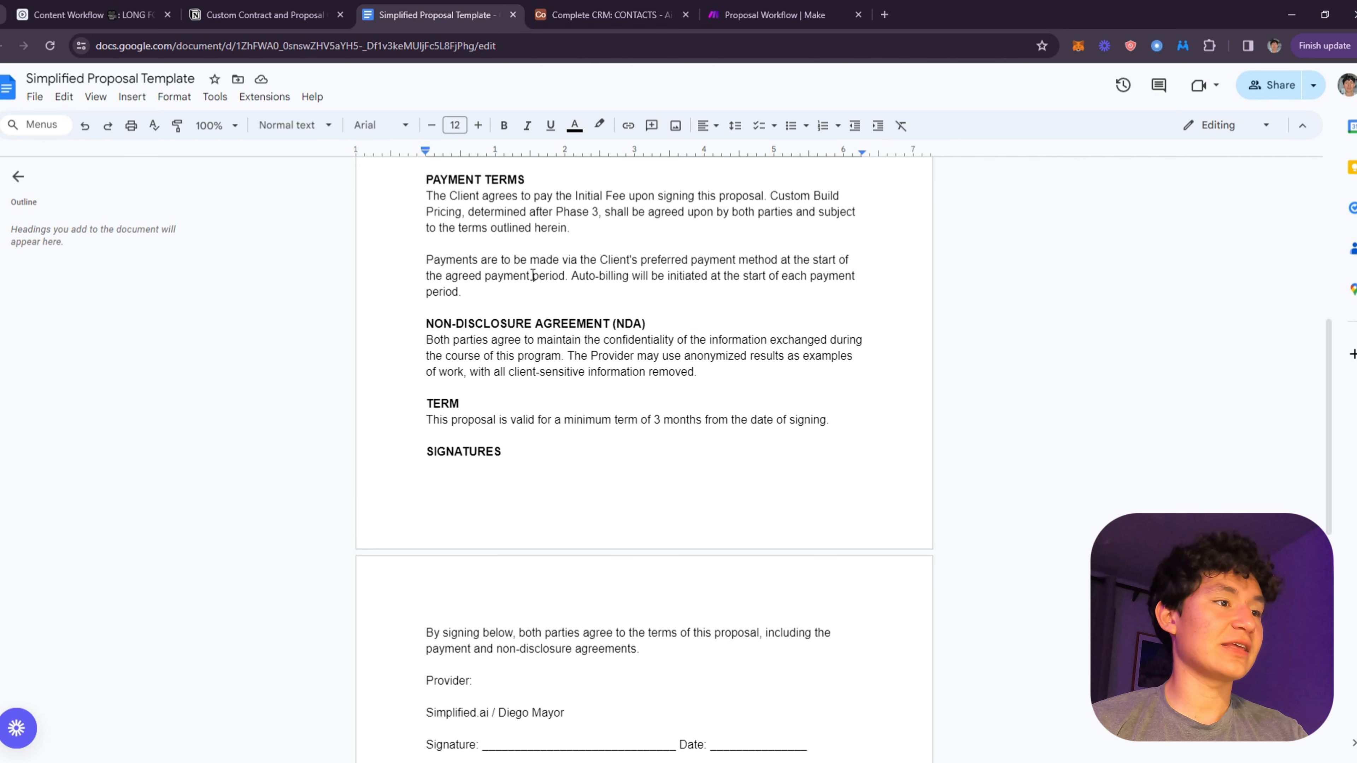
{"action": "scroll", "coordinate": [733, 333], "scroll_direction": "up", "scroll_amount": 15}
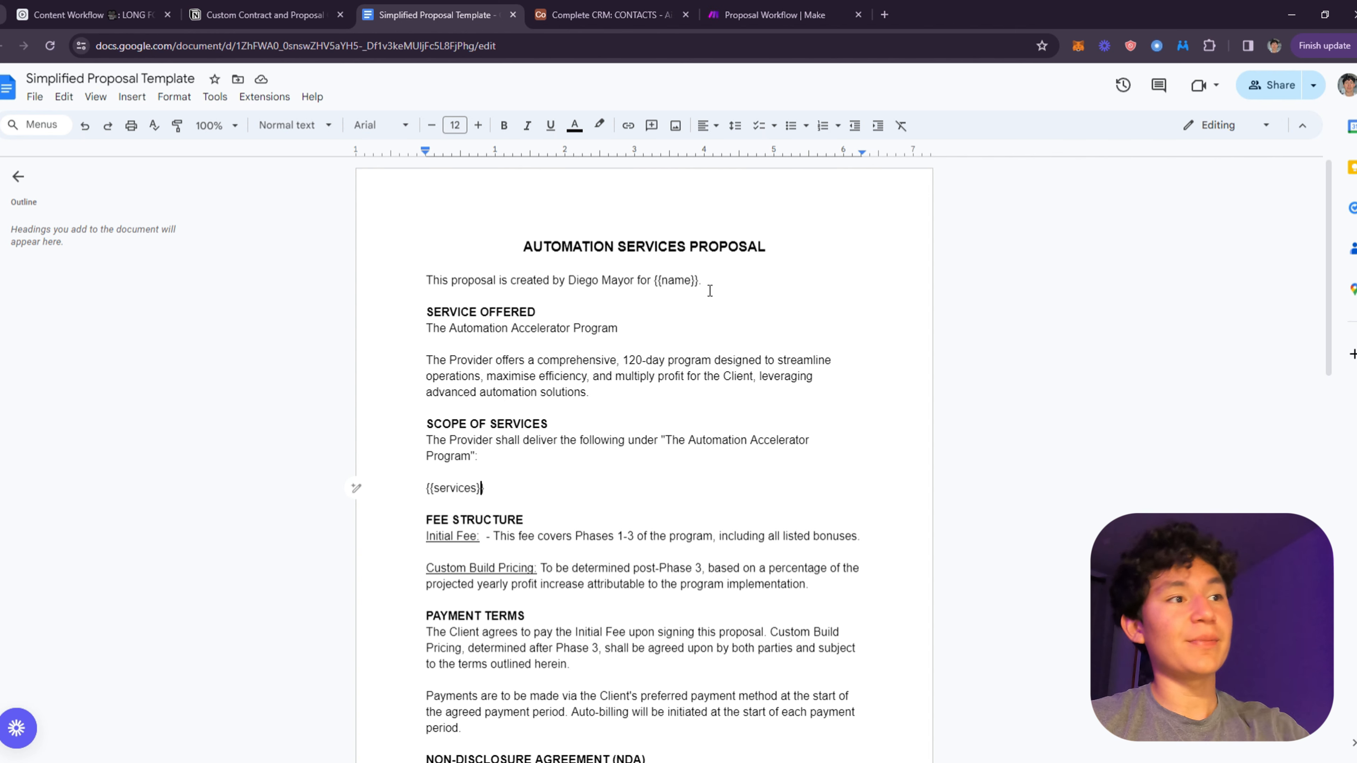
{"action": "left_click_drag", "start_coordinate": [696, 284], "coordinate": [661, 283]}
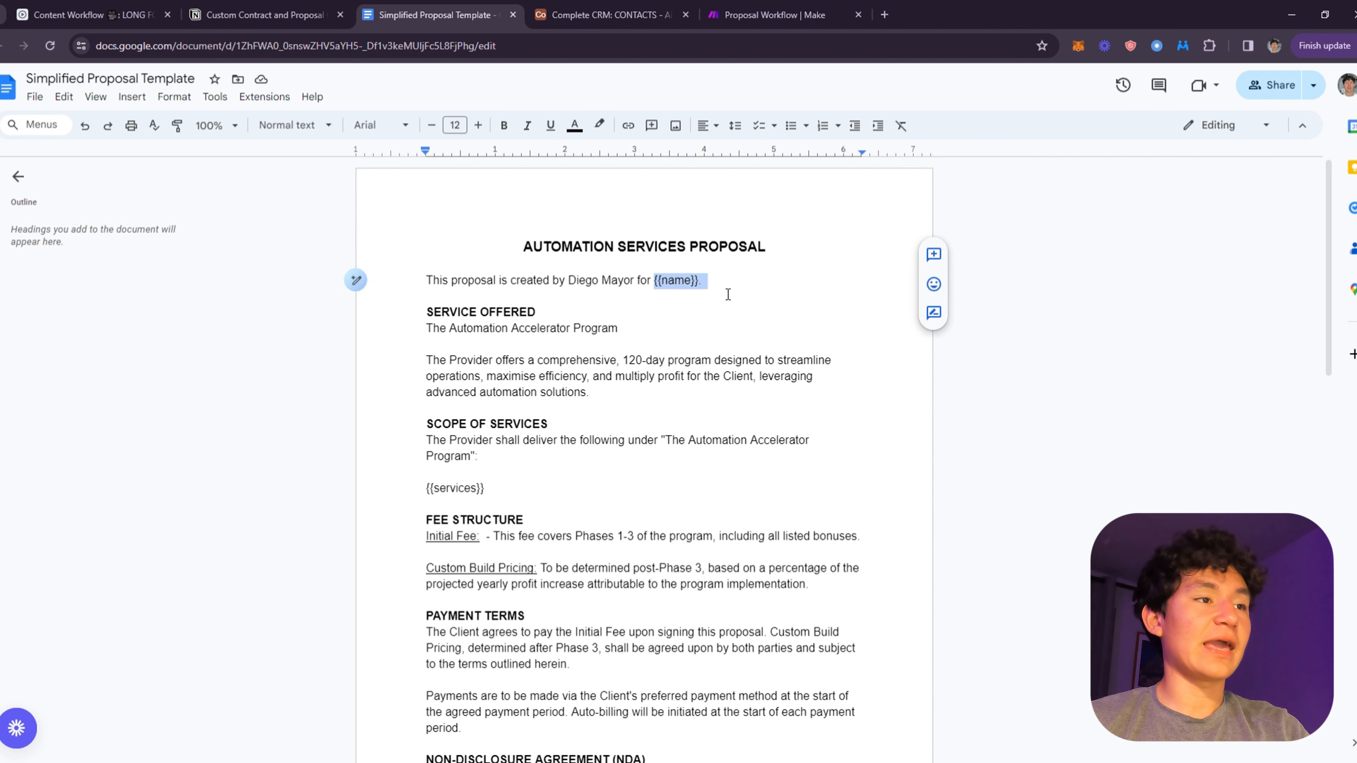
{"action": "left_click", "coordinate": [791, 298]}
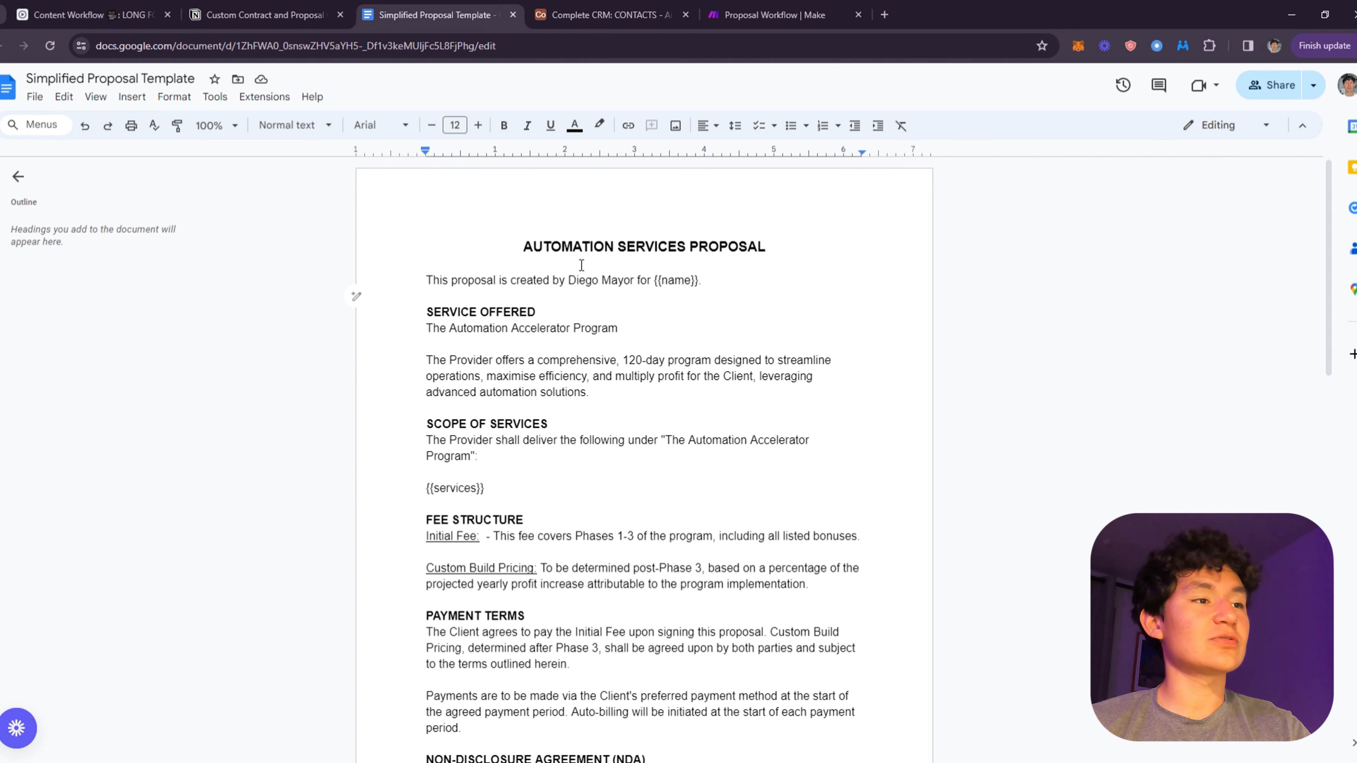
{"action": "scroll", "coordinate": [748, 340], "scroll_direction": "down", "scroll_amount": 15}
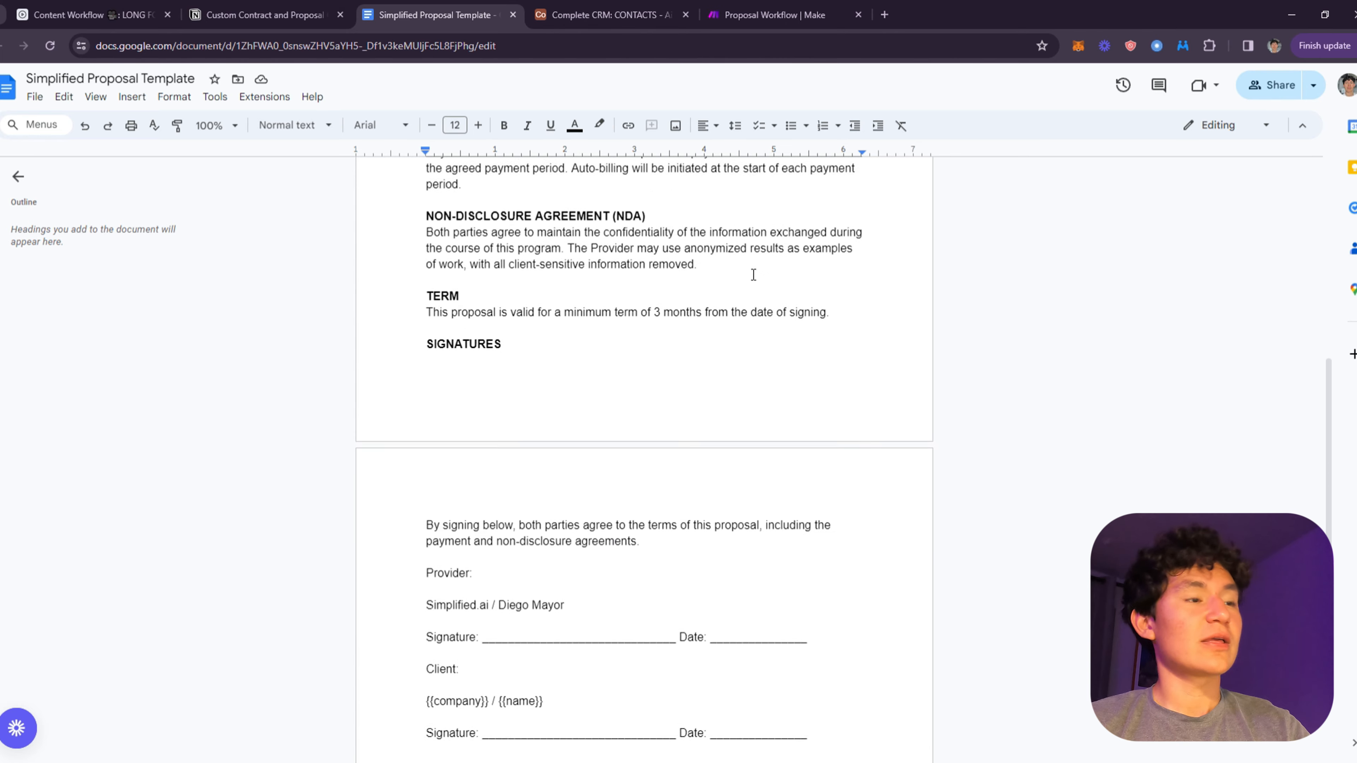
{"action": "scroll", "coordinate": [860, 384], "scroll_direction": "up", "scroll_amount": 15}
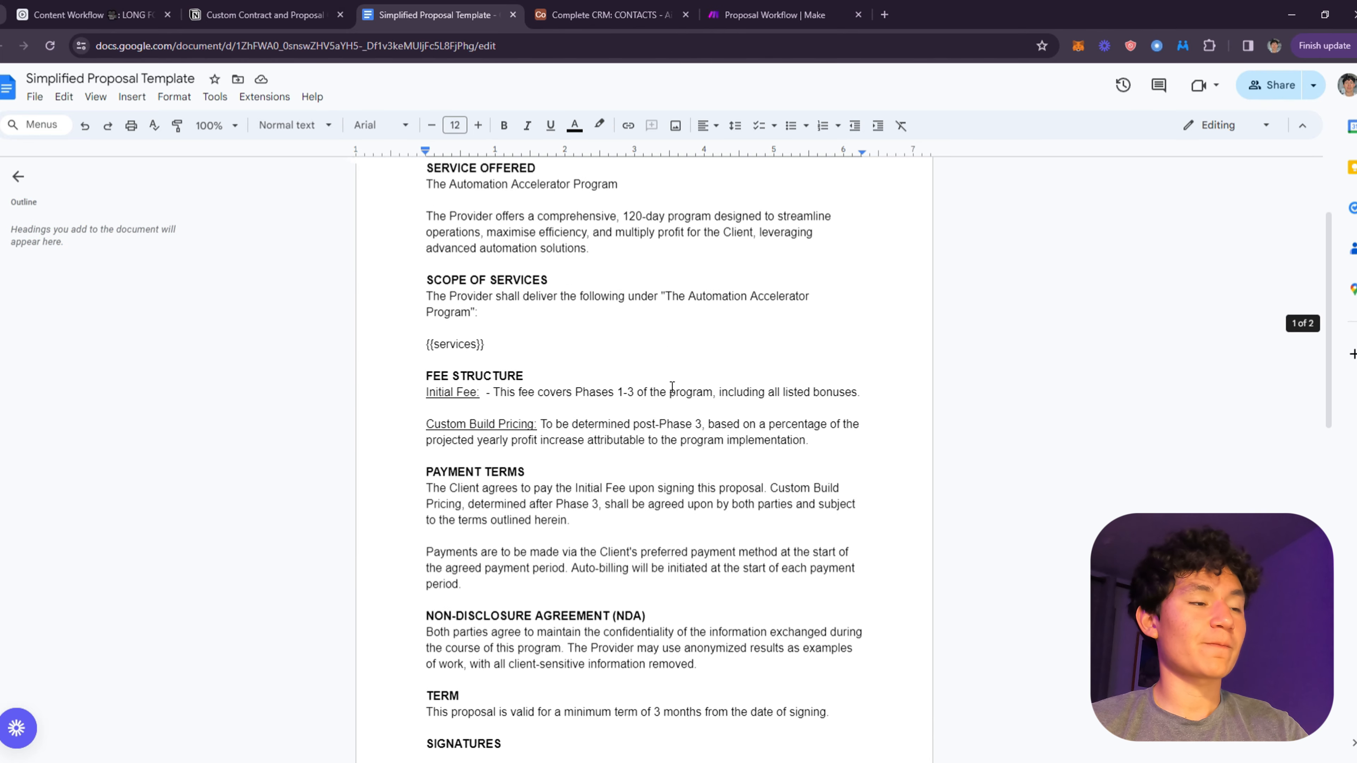
{"action": "scroll", "coordinate": [715, 481], "scroll_direction": "down", "scroll_amount": 4}
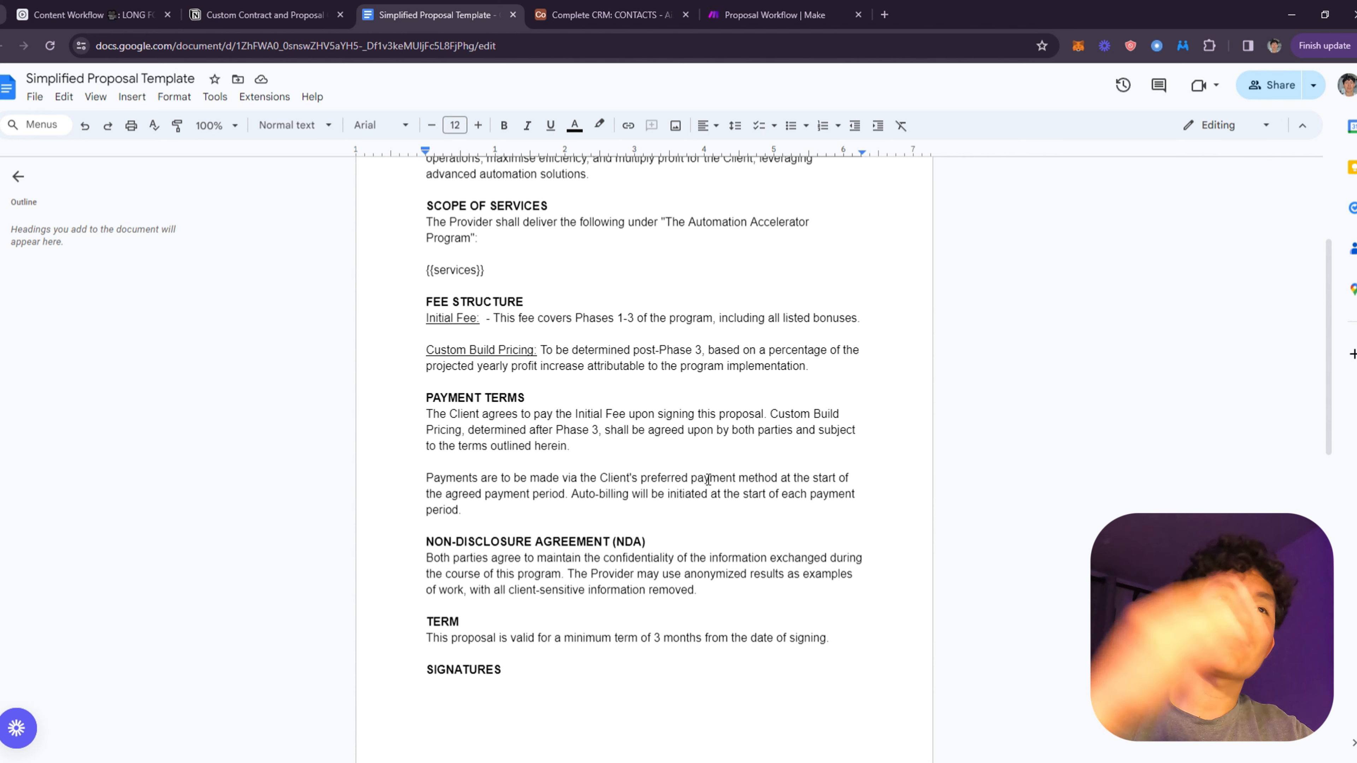
- Cross-check the proposal template against the Airtable contacts table and the Make scenario
{"action": "left_click", "coordinate": [600, 8]}
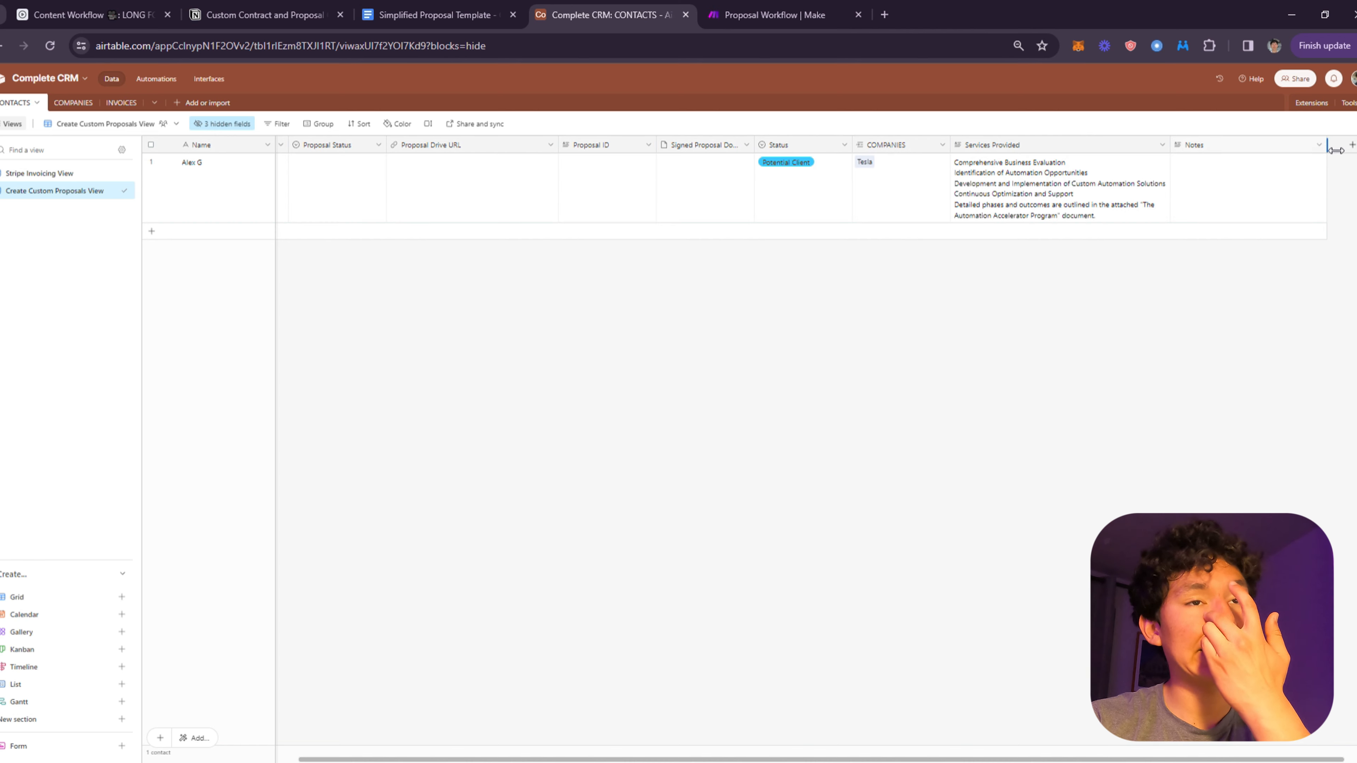
{"action": "left_click", "coordinate": [774, 15]}
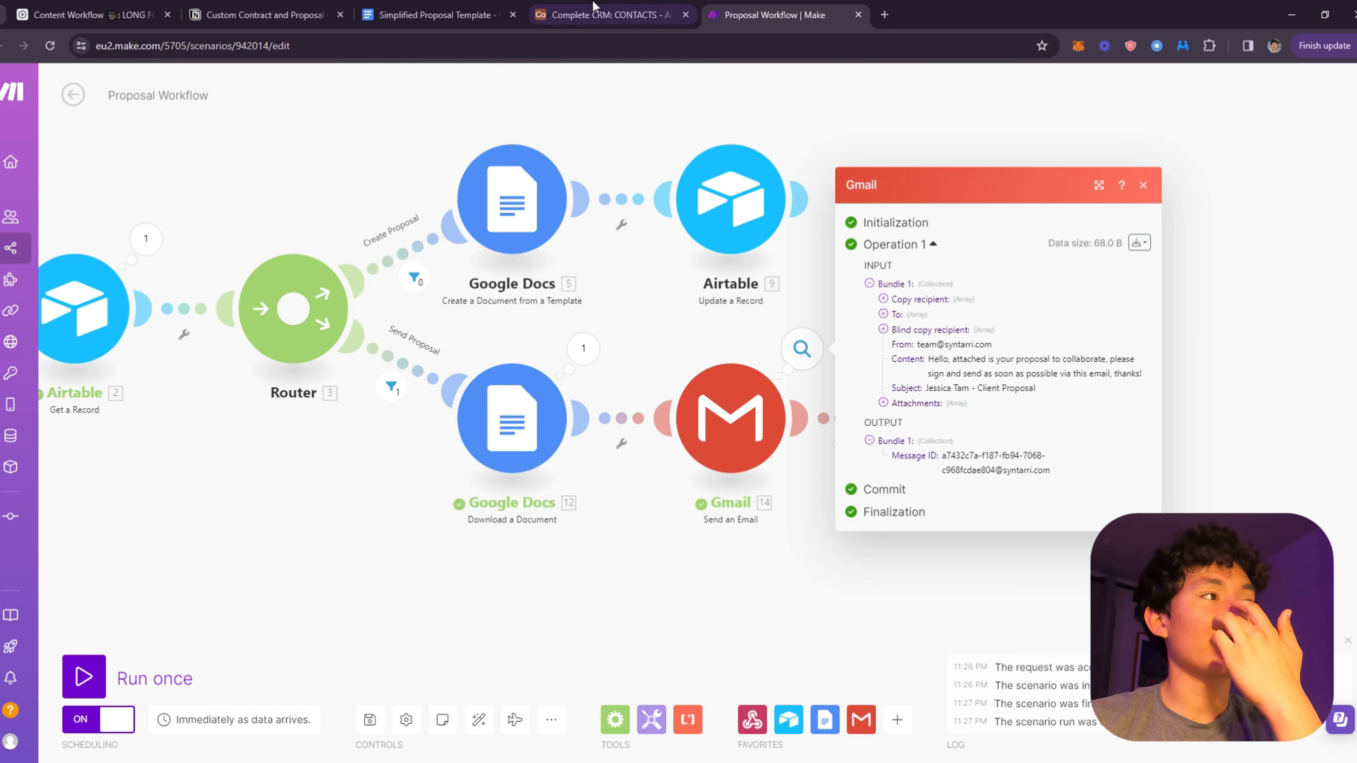
{"action": "left_click", "coordinate": [434, 14]}
{"action": "scroll", "coordinate": [810, 334], "scroll_direction": "up", "scroll_amount": 4}
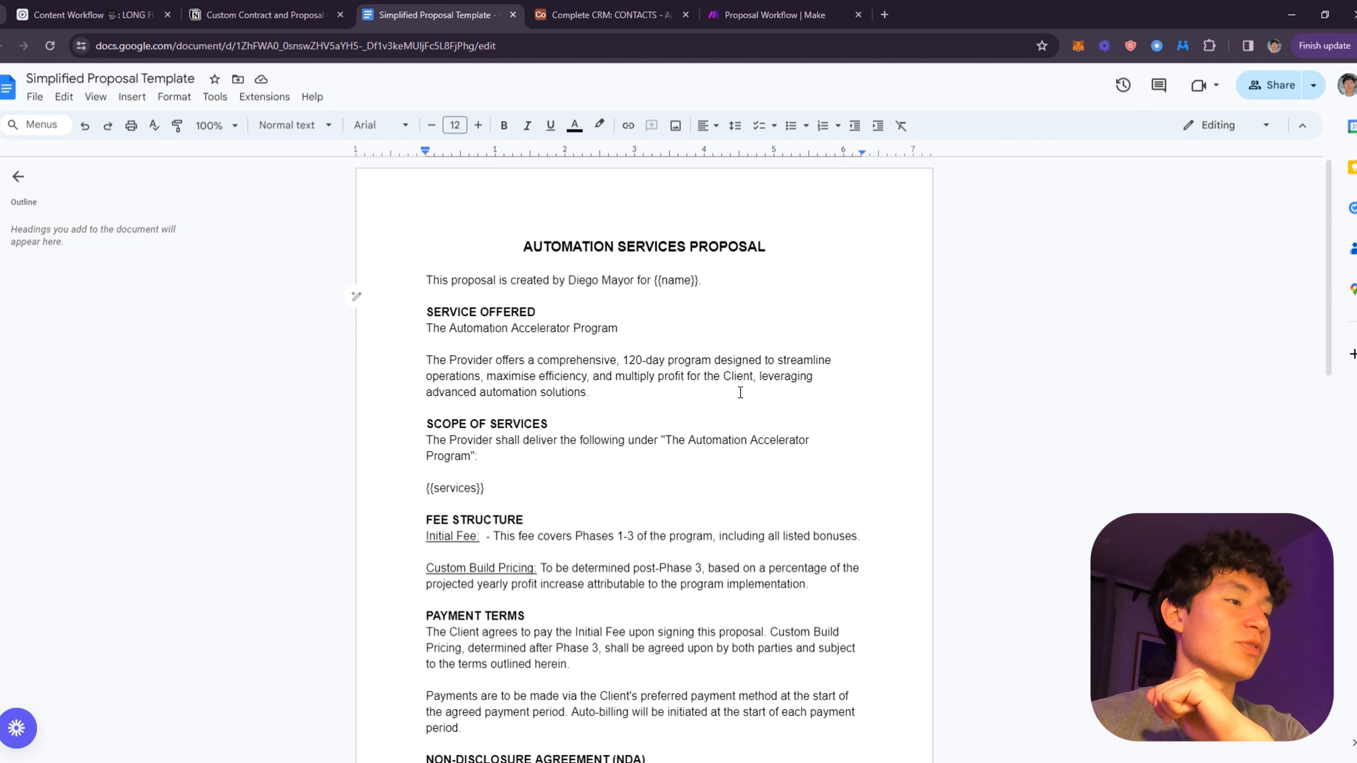
{"action": "left_click", "coordinate": [667, 7]}
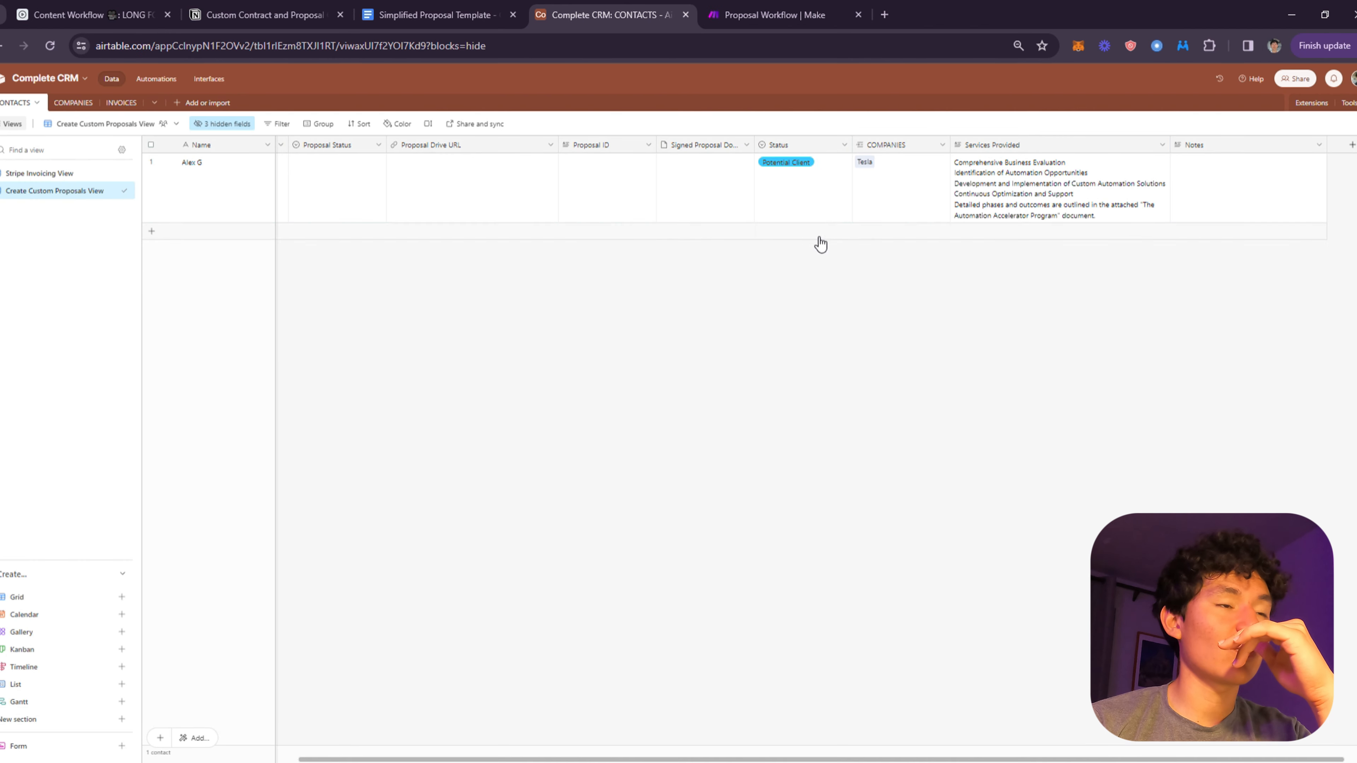
{"action": "left_click", "coordinate": [758, 10]}
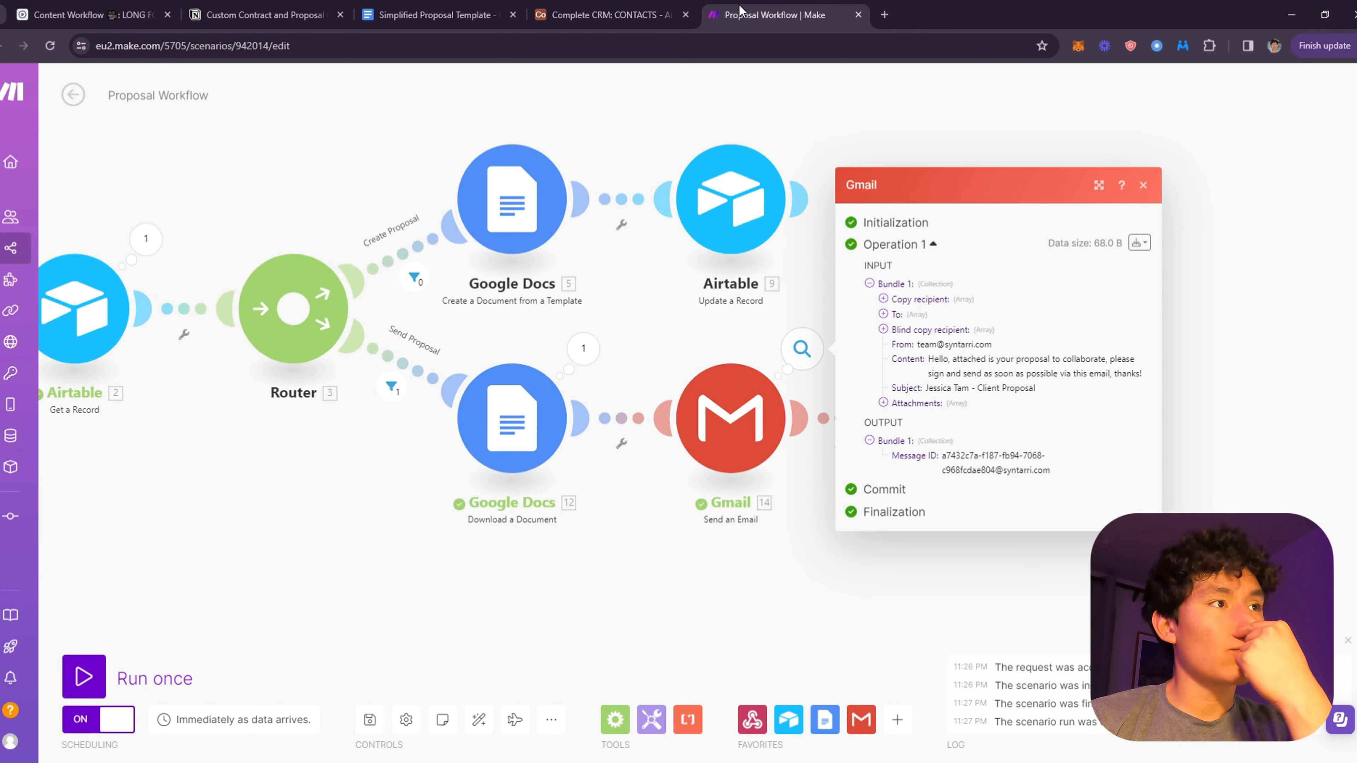
{"action": "left_click", "coordinate": [561, 11]}
{"action": "left_click", "coordinate": [516, 8]}
{"action": "left_click", "coordinate": [612, 7]}
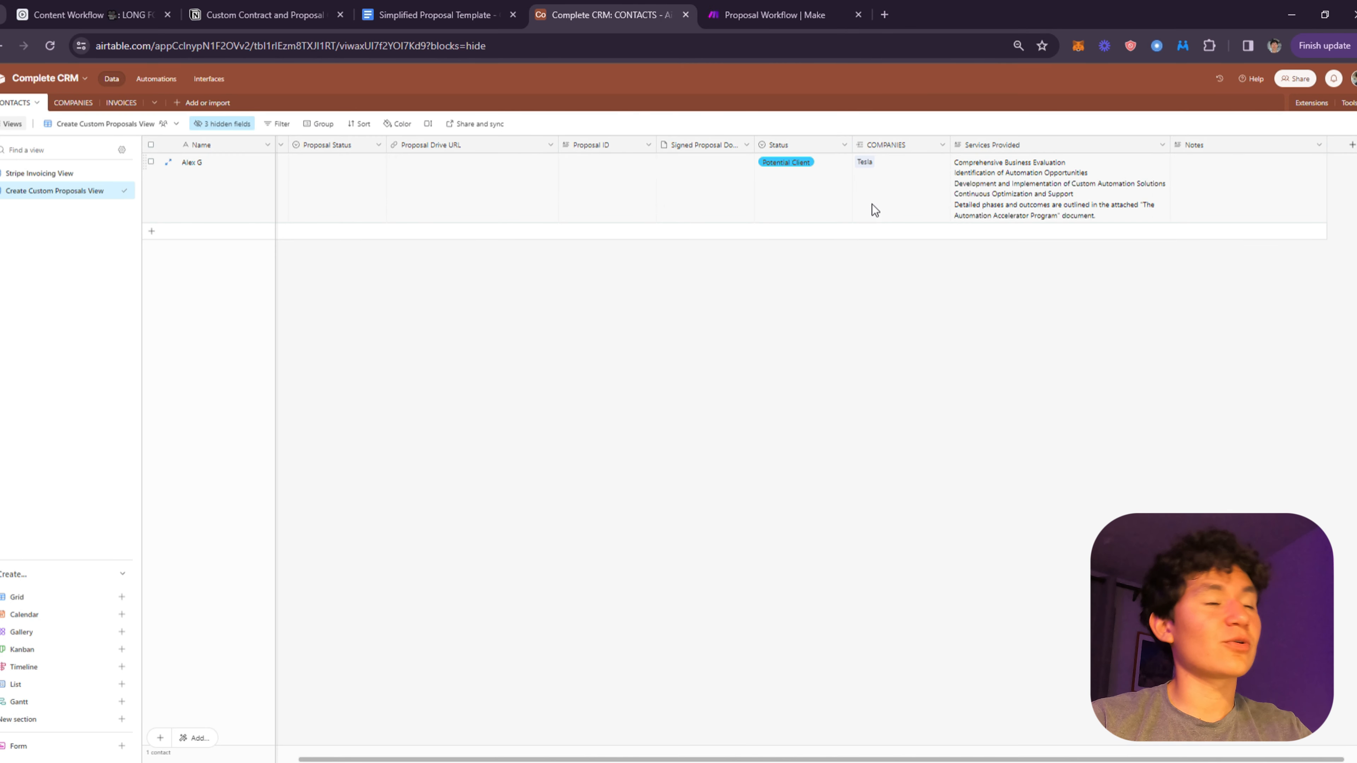
{"action": "left_click", "coordinate": [432, 13]}
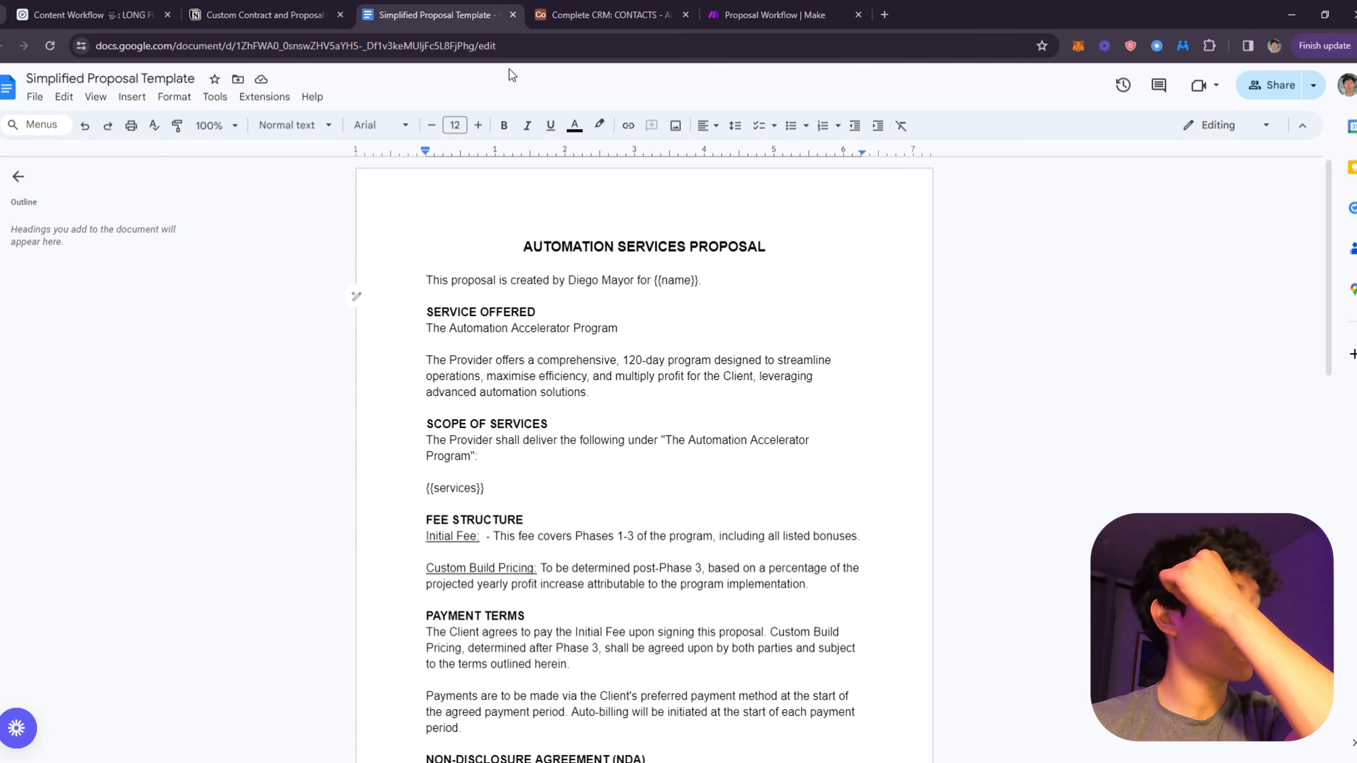
{"action": "left_click", "coordinate": [596, 7]}
{"action": "left_click", "coordinate": [448, 8]}
- Compare {{name}} with the contact's Phone, Proposal Drive URL, Signed Proposal Doc and Notes cells
{"action": "left_click_drag", "start_coordinate": [647, 283], "coordinate": [714, 292]}
{"action": "left_click", "coordinate": [614, 16]}
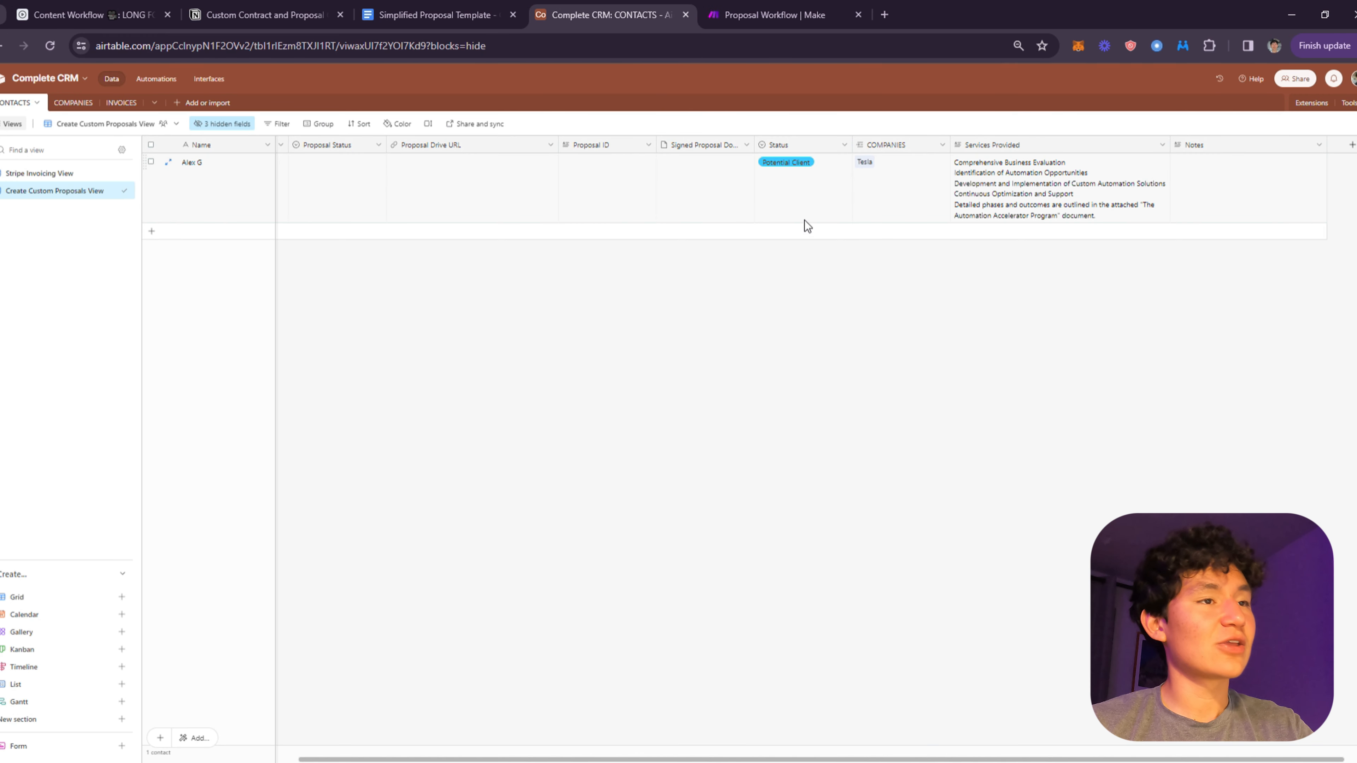
{"action": "left_click_drag", "start_coordinate": [1262, 209], "coordinate": [378, 194]}
{"action": "left_click", "coordinate": [385, 192]}
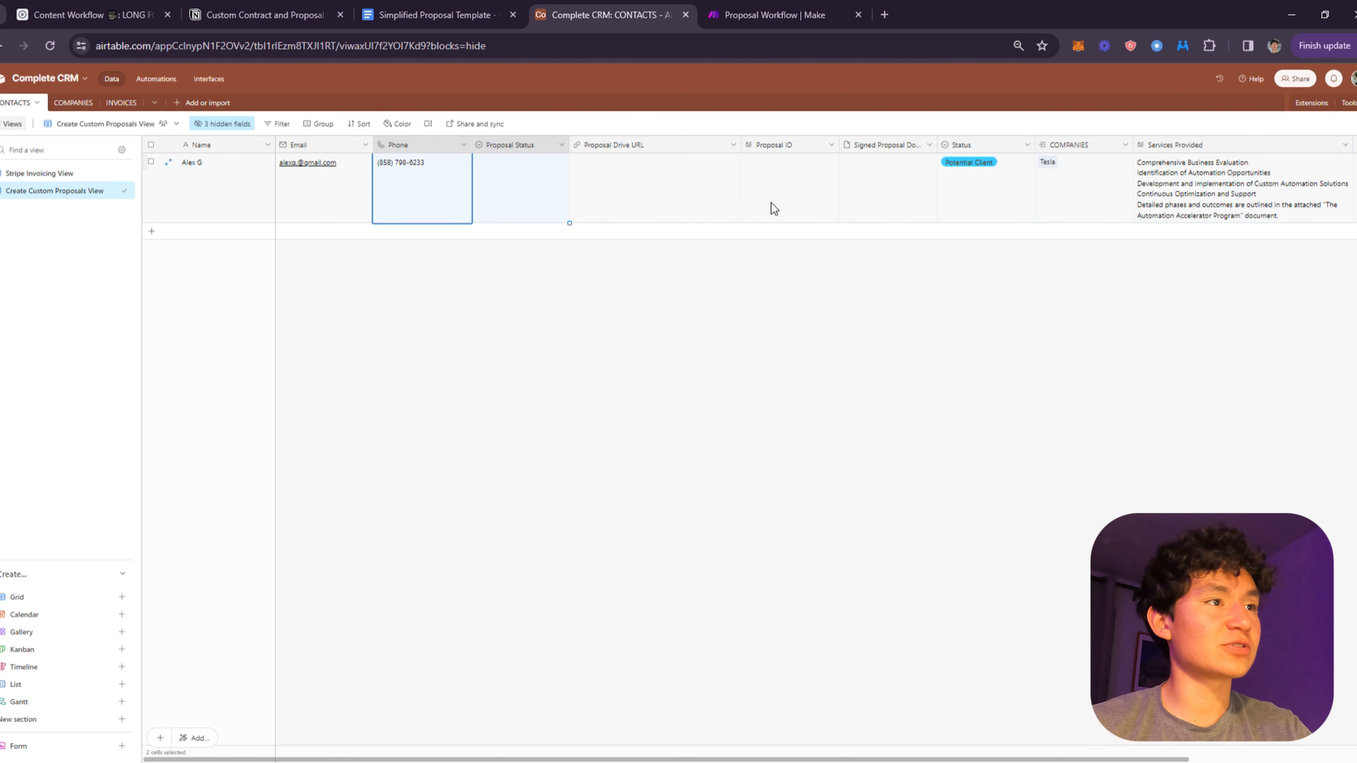
{"action": "left_click", "coordinate": [717, 185]}
{"action": "left_click", "coordinate": [899, 185]}
{"action": "left_click", "coordinate": [456, 6]}
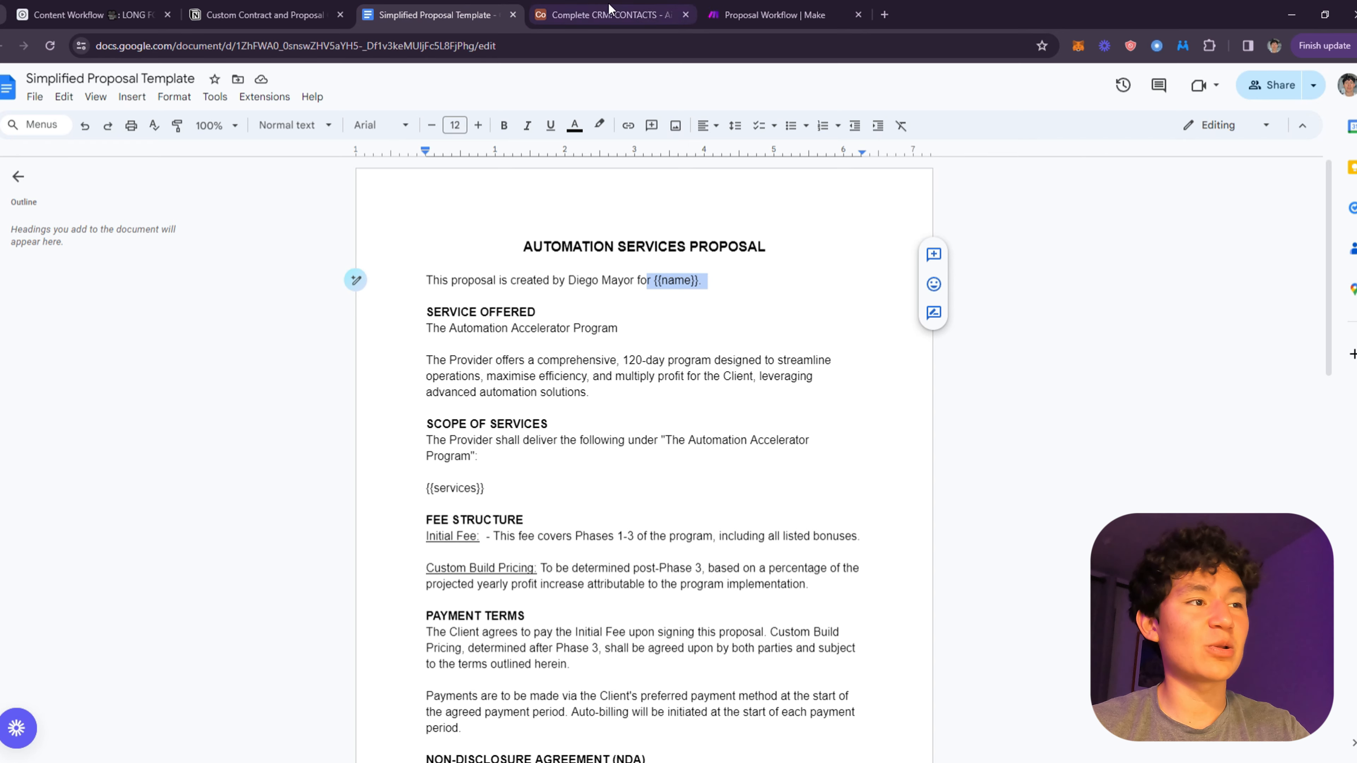
{"action": "left_click", "coordinate": [583, 12]}
{"action": "left_click_drag", "start_coordinate": [1025, 193], "coordinate": [1289, 168]}
{"action": "left_click", "coordinate": [1228, 177]}
{"action": "left_click_drag", "start_coordinate": [668, 202], "coordinate": [390, 218]}
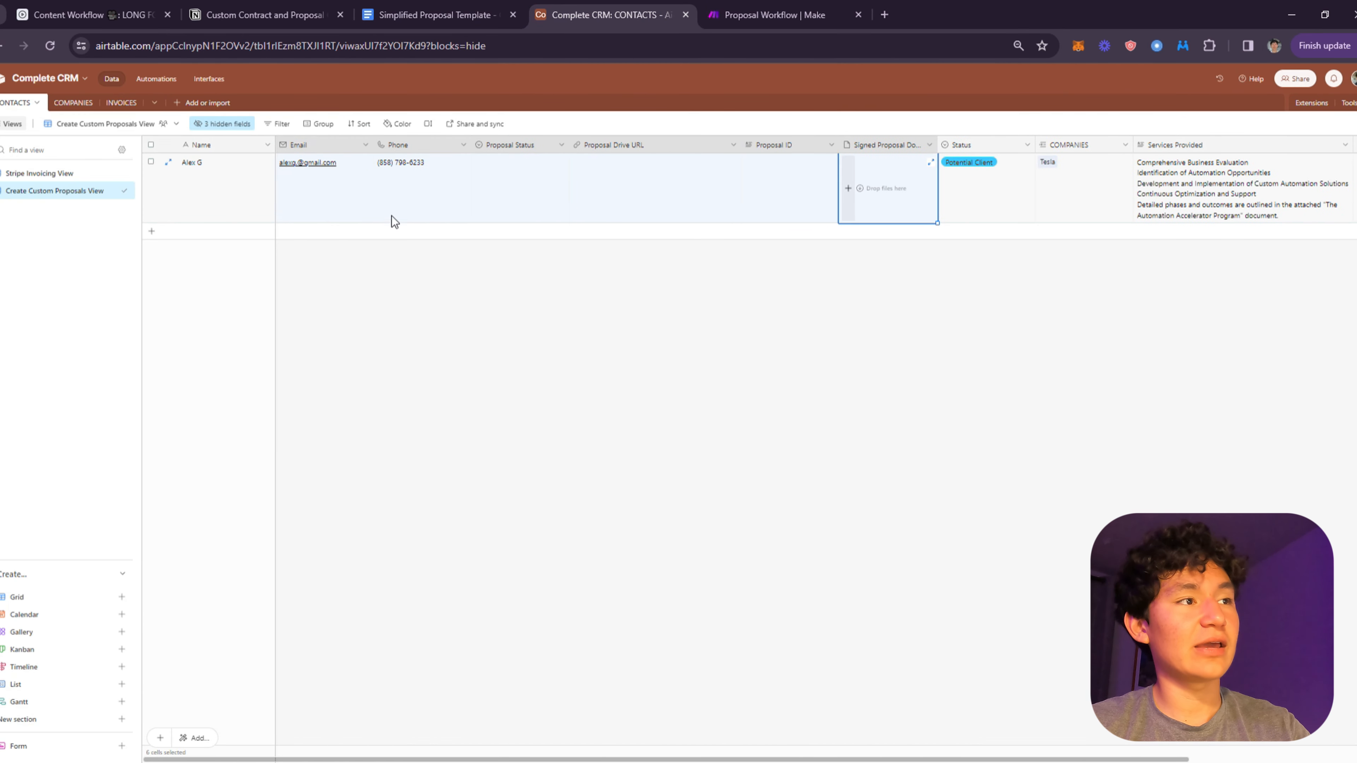
{"action": "left_click", "coordinate": [670, 205]}
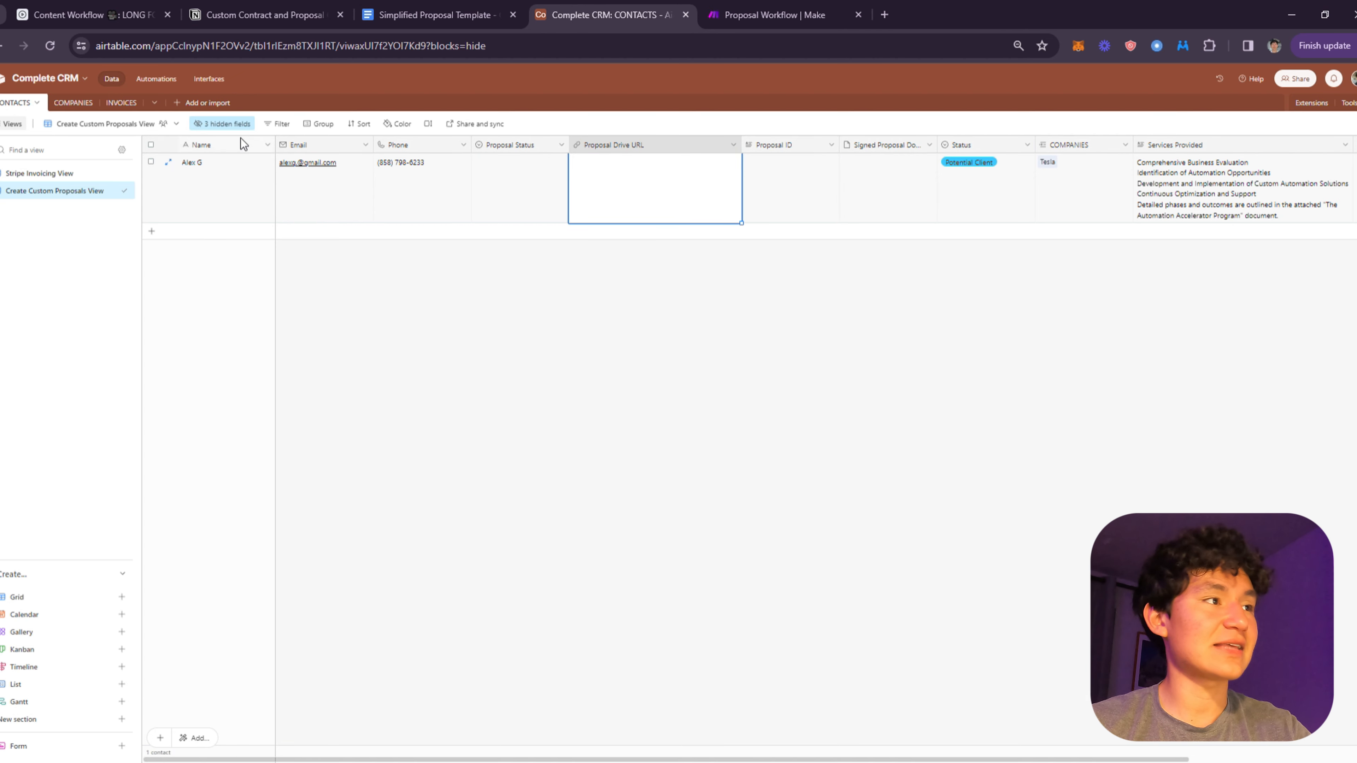
- In Make, close the Gmail output details and zoom out to show every Proposal Workflow module
{"action": "left_click", "coordinate": [750, 7]}
{"action": "left_click_drag", "start_coordinate": [655, 327], "coordinate": [876, 85]}
{"action": "scroll", "coordinate": [748, 176], "scroll_direction": "down", "scroll_amount": 3}
{"action": "mouse_move", "coordinate": [611, 273]}
{"action": "left_mouse_down"}
{"action": "mouse_move", "coordinate": [770, 479]}
{"action": "mouse_move", "coordinate": [596, 365]}
{"action": "mouse_move", "coordinate": [623, 284]}
{"action": "left_mouse_up"}
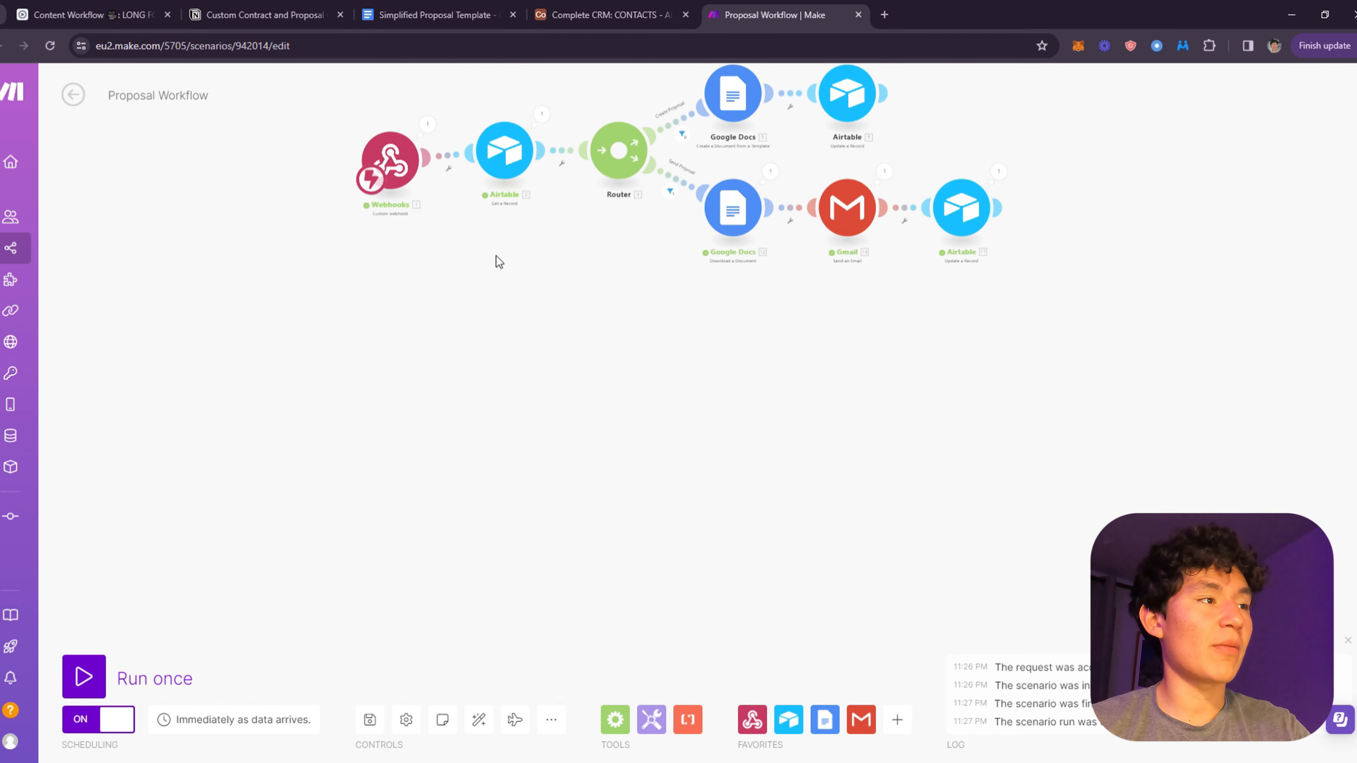
- Add a Webhooks Custom webhook module and place it as the scenario's trigger
{"action": "scroll", "coordinate": [496, 255], "scroll_direction": "up", "scroll_amount": 5}
{"action": "left_click_drag", "start_coordinate": [512, 252], "coordinate": [609, 415]}
{"action": "scroll", "coordinate": [449, 228], "scroll_direction": "down", "scroll_amount": 3}
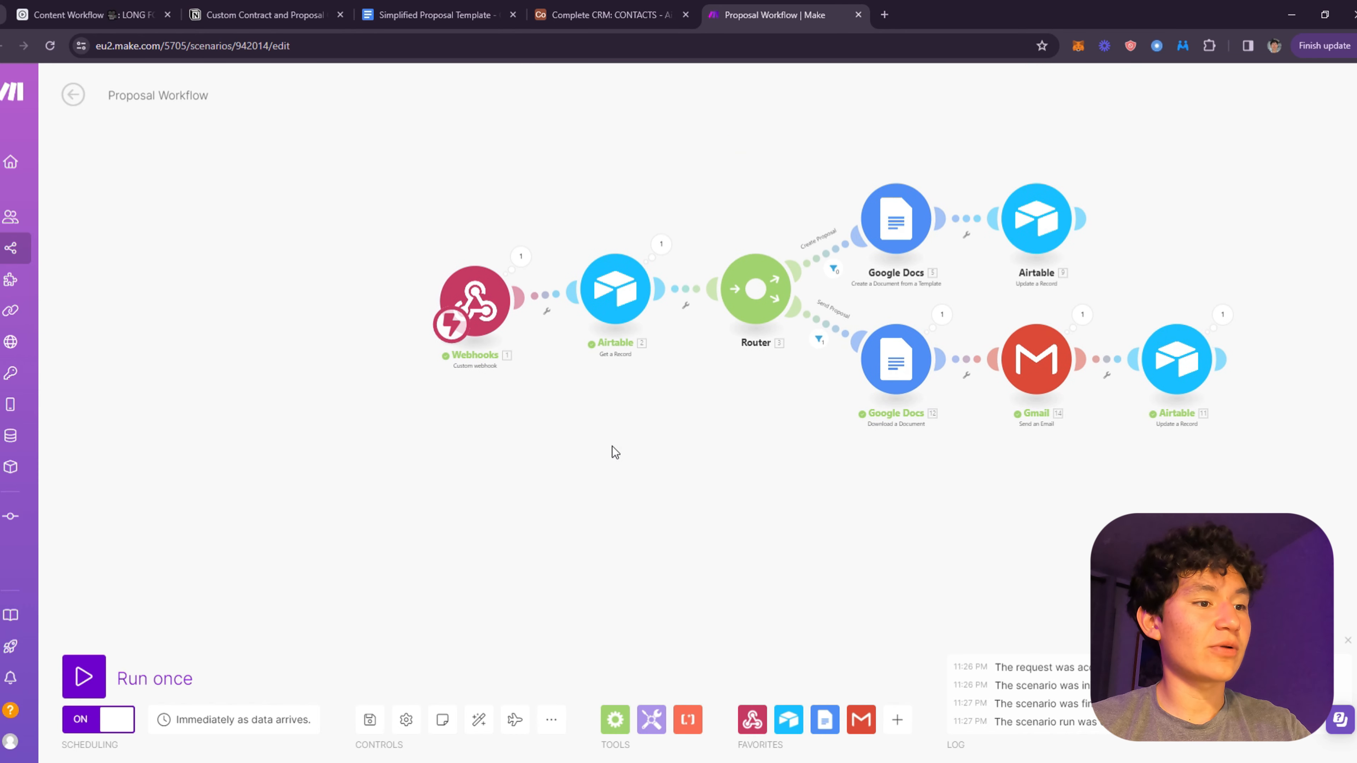
{"action": "left_click", "coordinate": [753, 719]}
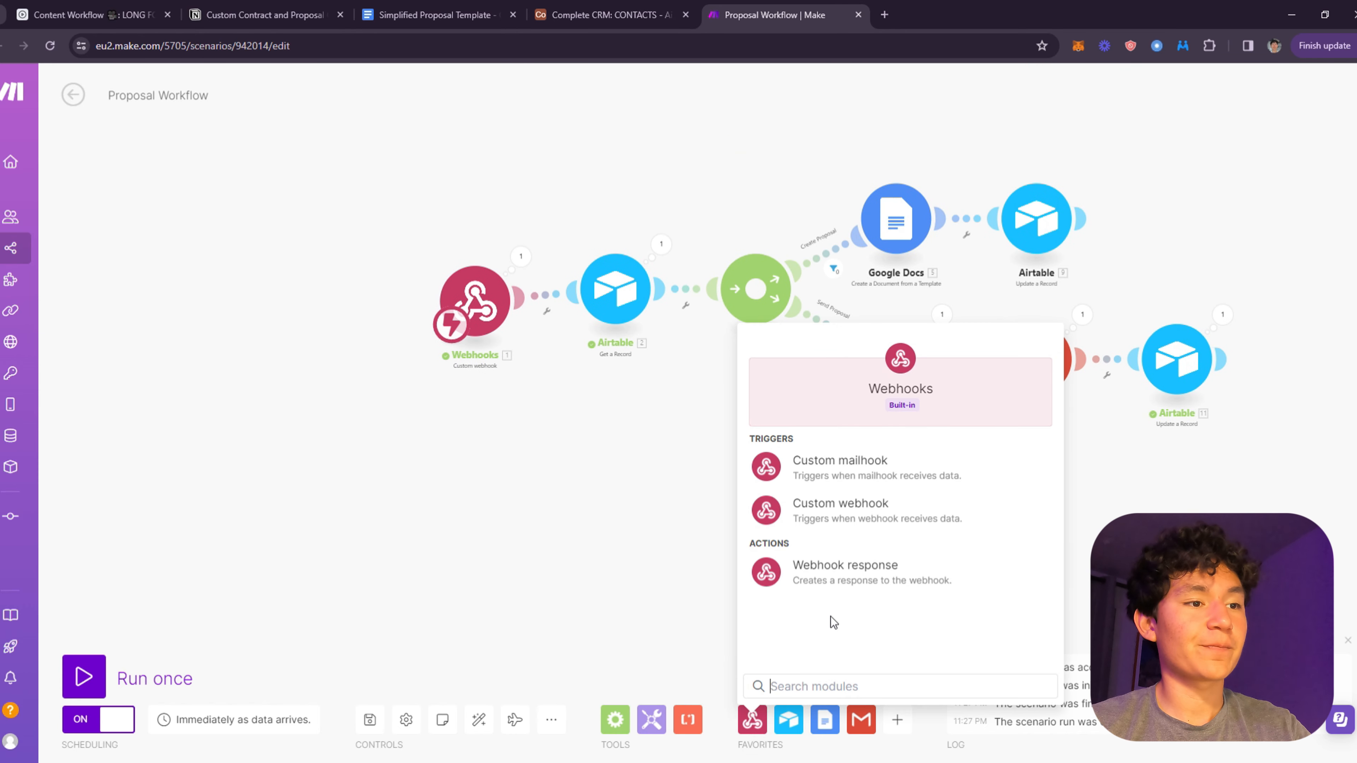
{"action": "left_click", "coordinate": [954, 518]}
{"action": "left_click_drag", "start_coordinate": [936, 524], "coordinate": [678, 354]}
{"action": "left_click_drag", "start_coordinate": [602, 383], "coordinate": [572, 404]}
{"action": "left_click_drag", "start_coordinate": [553, 142], "coordinate": [581, 423]}
- Recentre the canvas on the new webhook trigger, then return to the Airtable contacts table
{"action": "scroll", "coordinate": [592, 407], "scroll_direction": "up", "scroll_amount": 4}
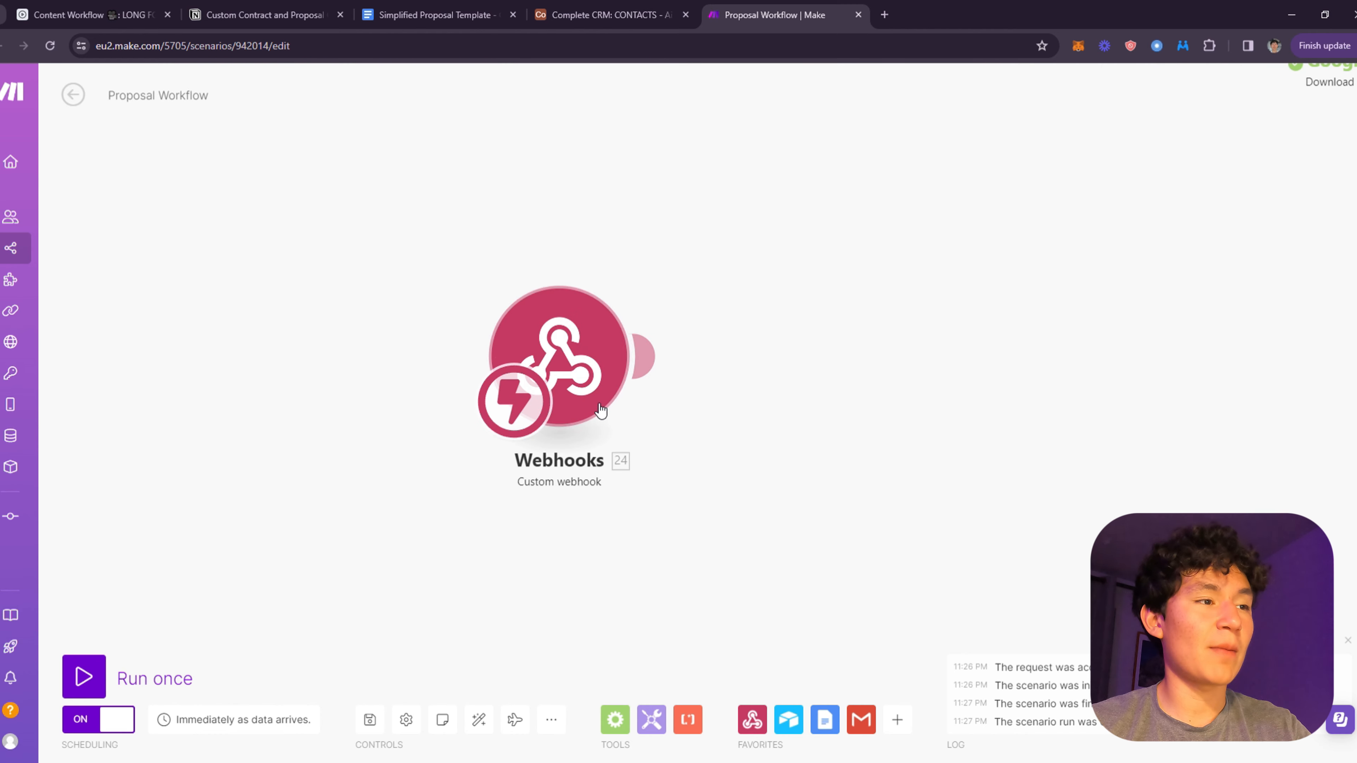
{"action": "left_click_drag", "start_coordinate": [689, 428], "coordinate": [428, 281]}
{"action": "scroll", "coordinate": [458, 375], "scroll_direction": "down", "scroll_amount": 5}
{"action": "scroll", "coordinate": [409, 303], "scroll_direction": "up", "scroll_amount": 3}
{"action": "left_click_drag", "start_coordinate": [430, 335], "coordinate": [614, 415]}
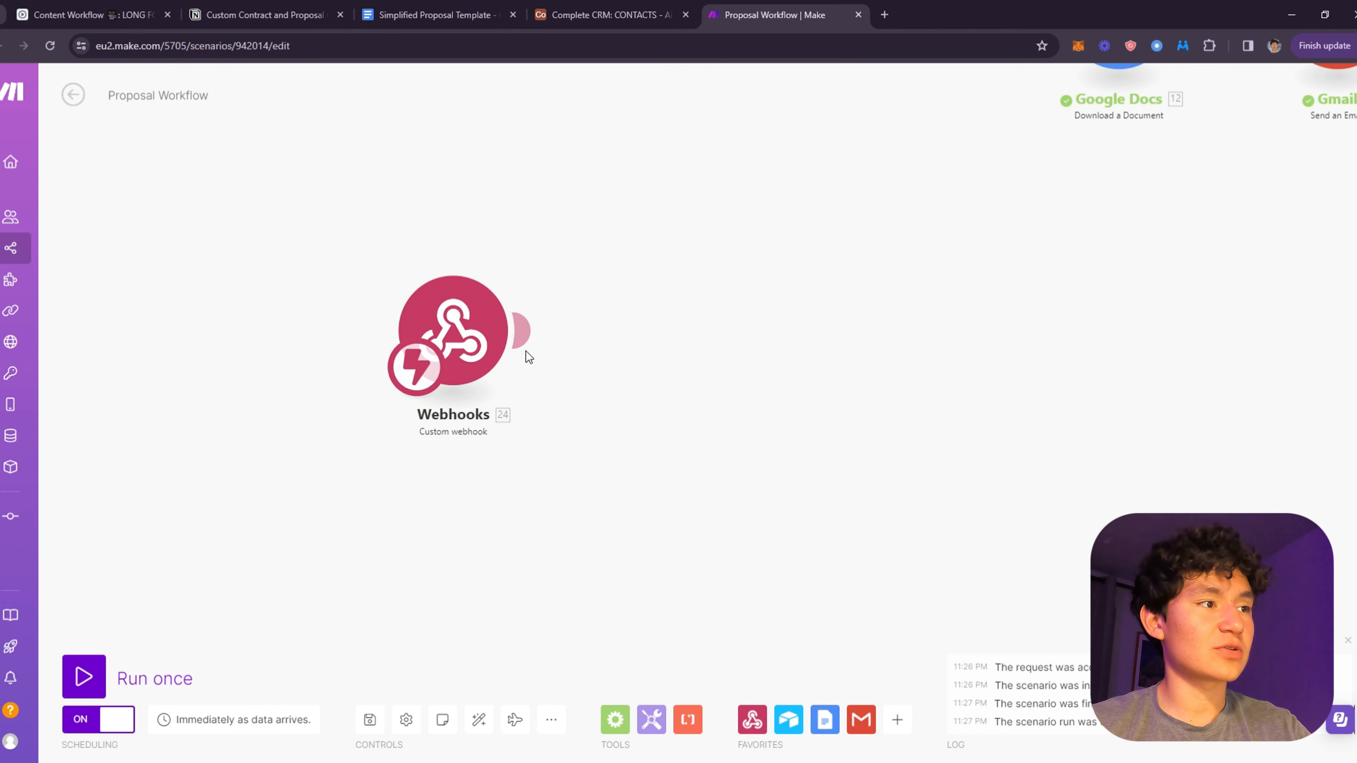
{"action": "left_click_drag", "start_coordinate": [592, 359], "coordinate": [436, 361]}
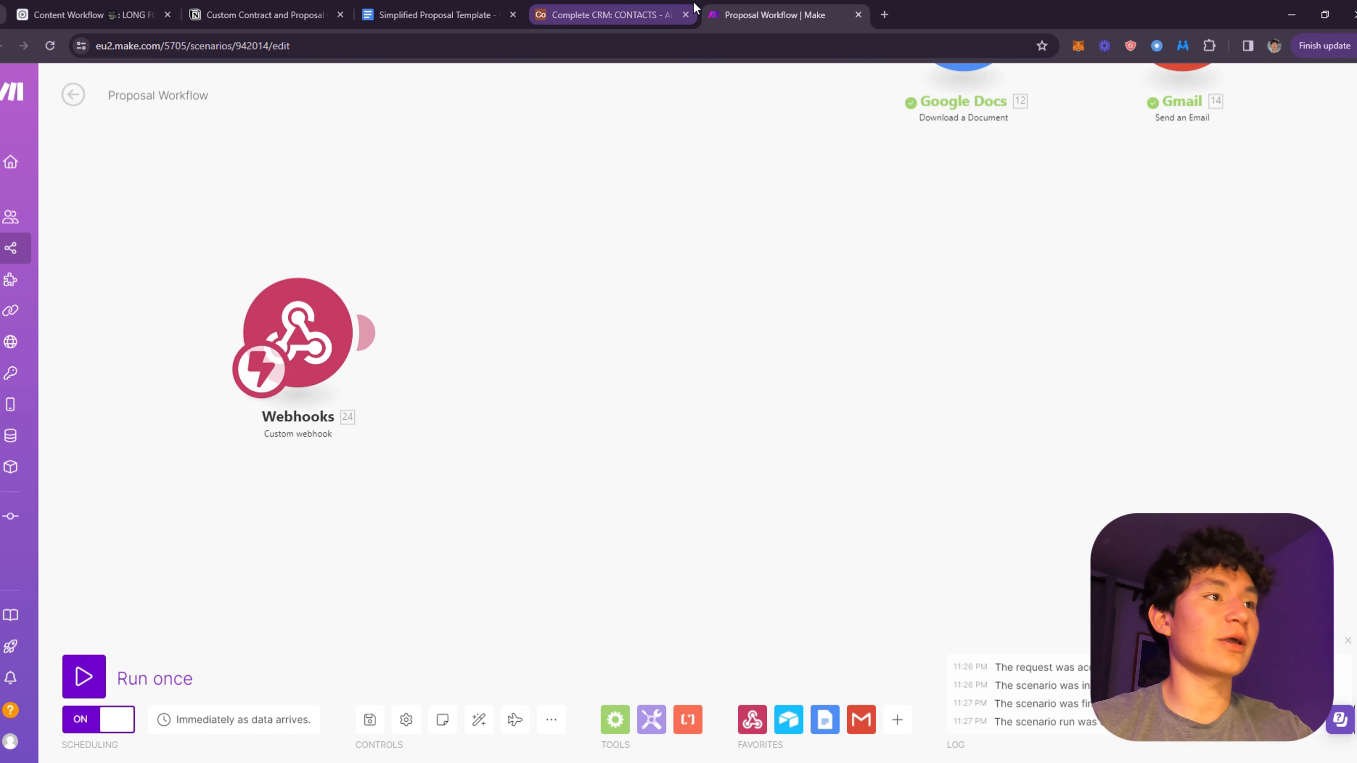
{"action": "left_click", "coordinate": [653, 16]}
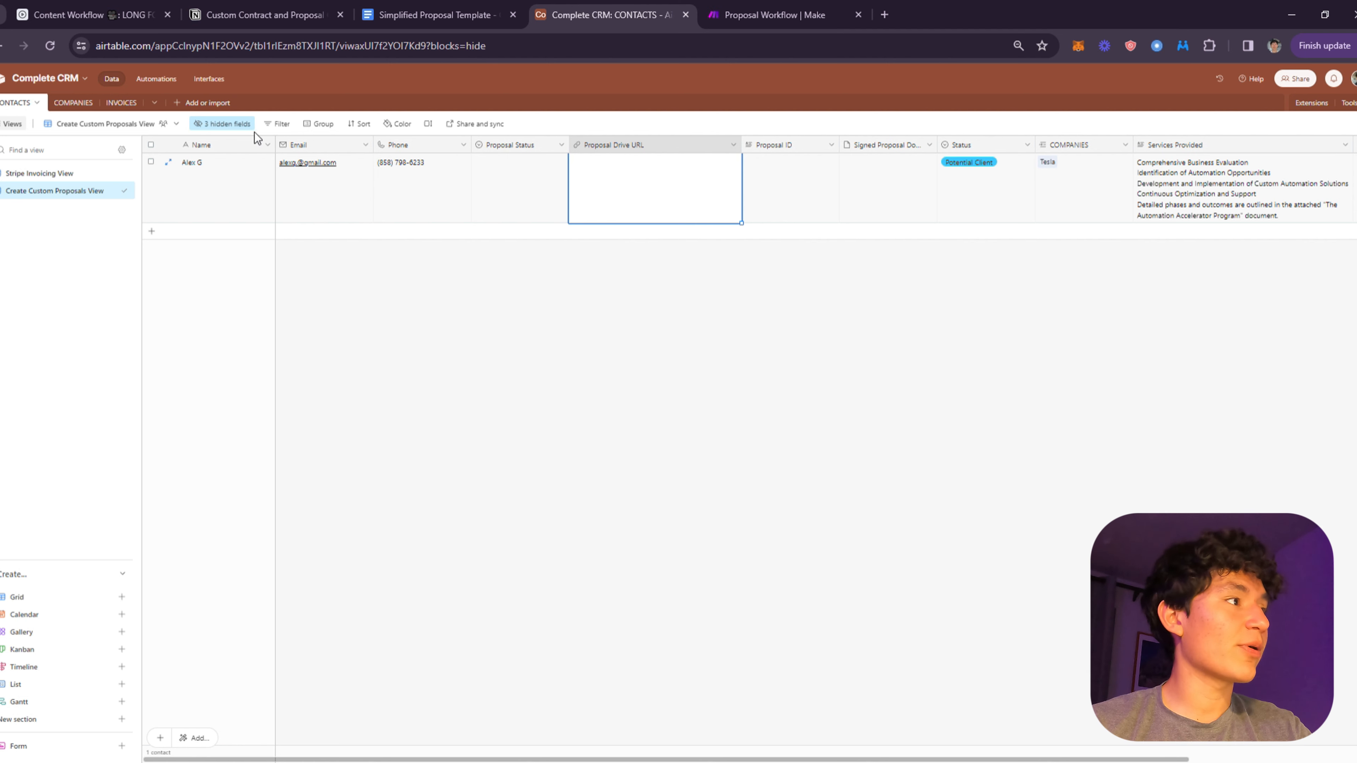
- Give Automation 1 a 'When record matches conditions' trigger on the CONTACTS table
{"action": "left_click", "coordinate": [162, 77]}
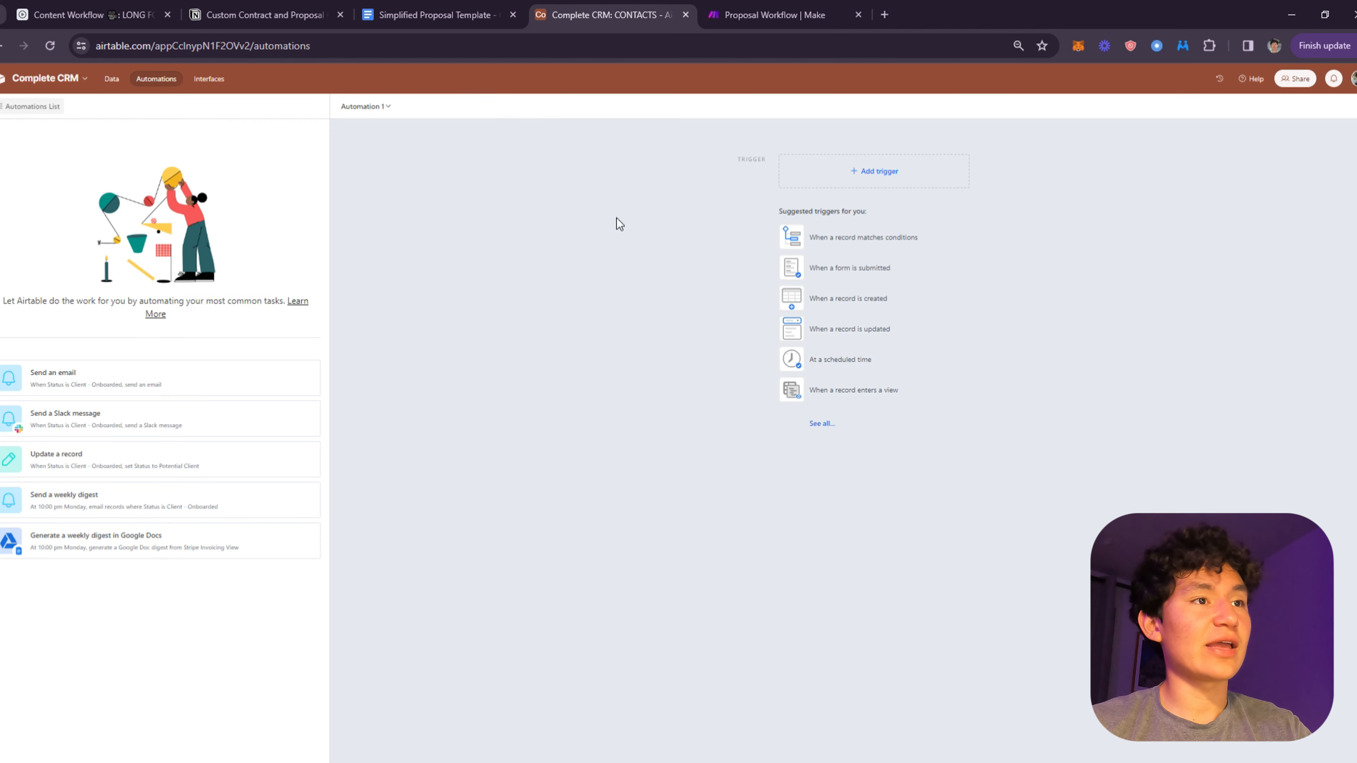
{"action": "left_click", "coordinate": [885, 178]}
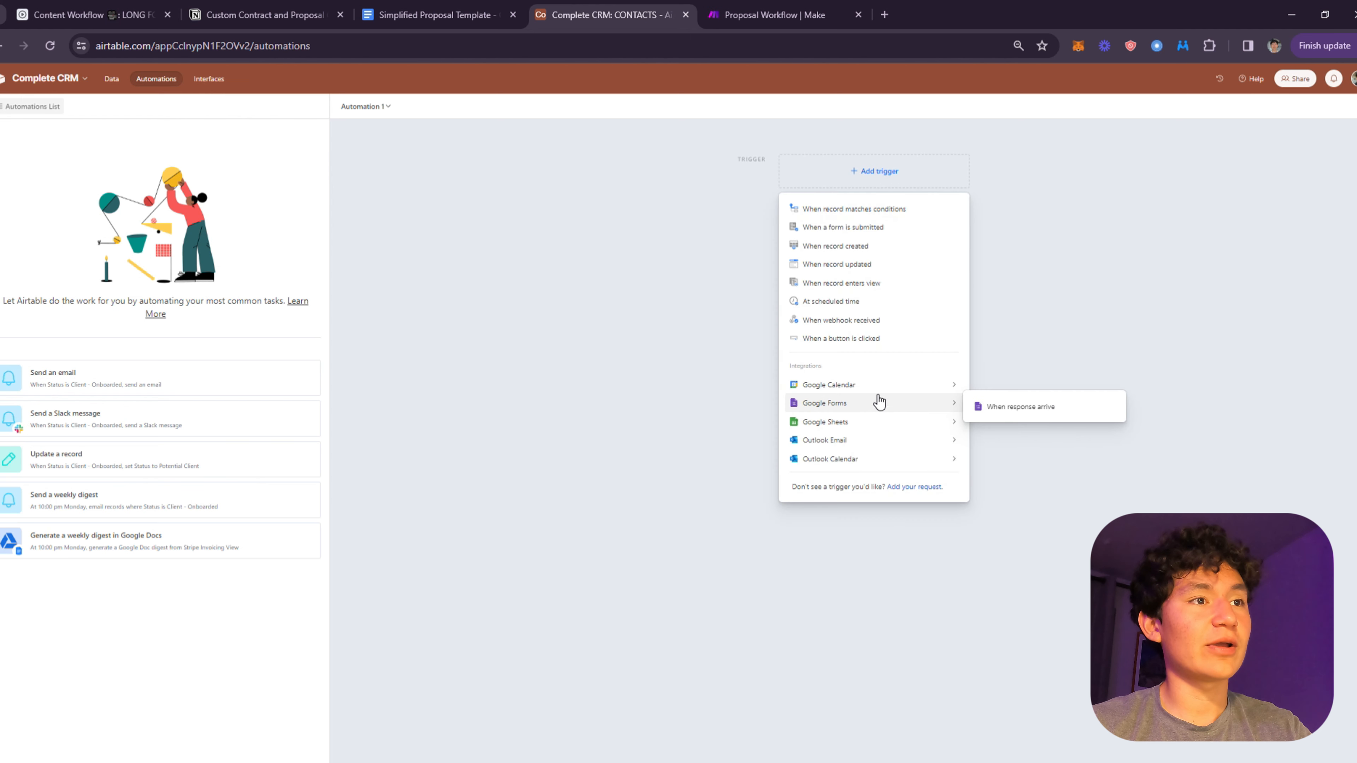
{"action": "left_click", "coordinate": [867, 212]}
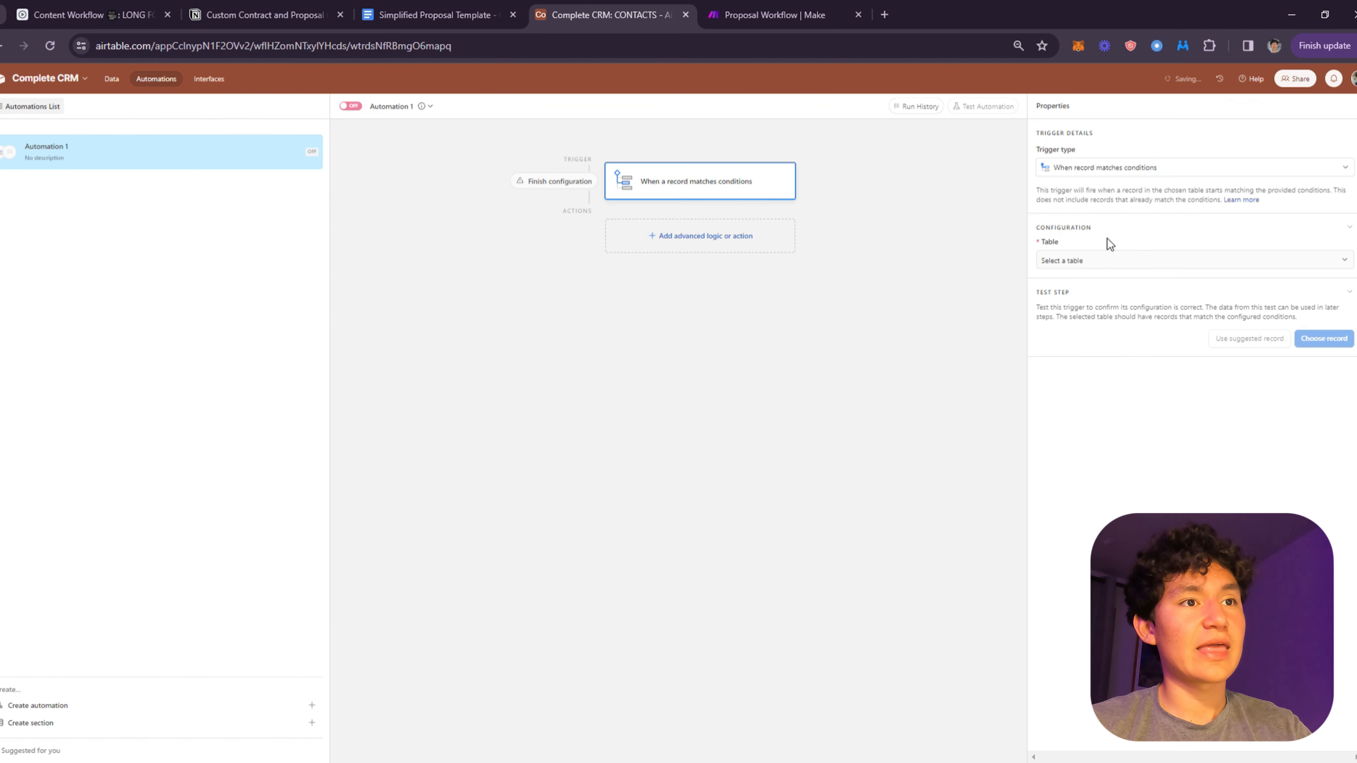
{"action": "left_click", "coordinate": [1113, 258]}
{"action": "left_click", "coordinate": [1084, 301]}
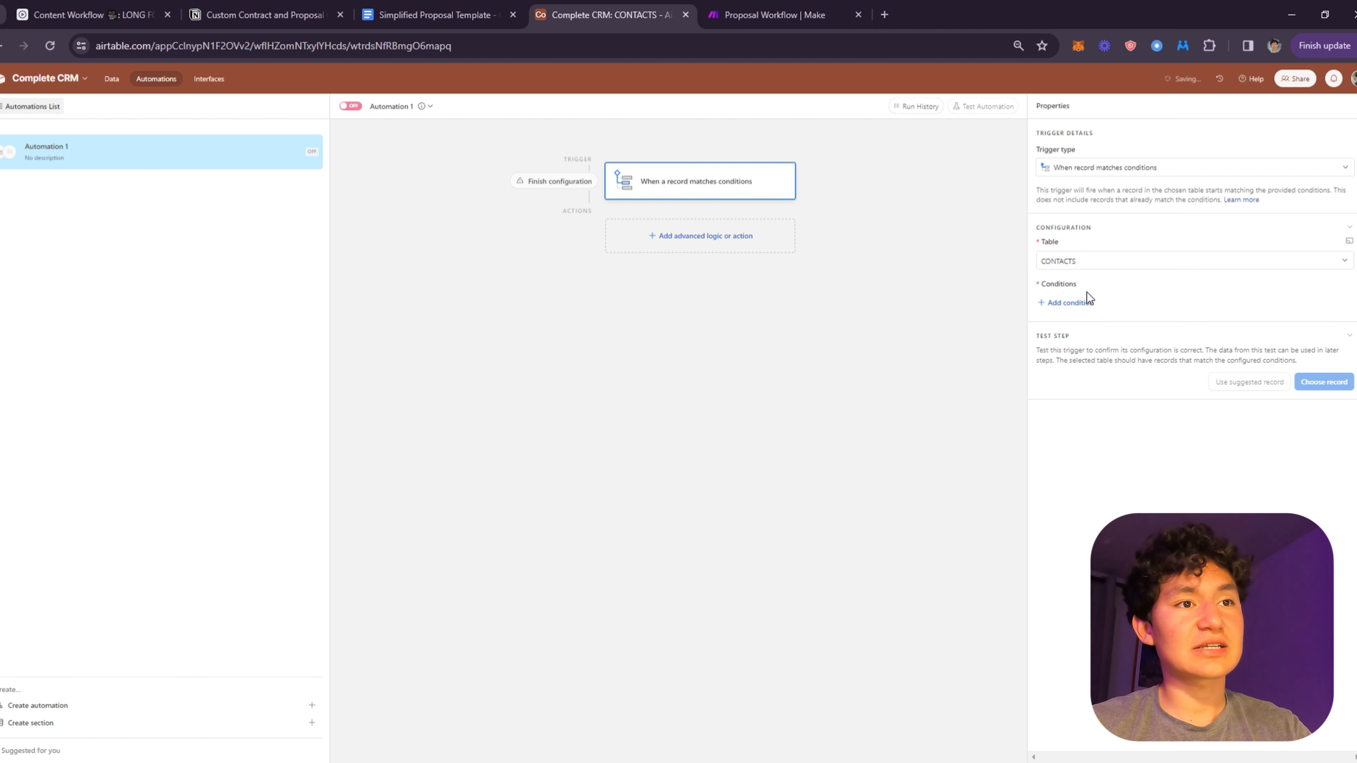
- Set the condition to Proposal Status is any of Create or Send, and add a Run script action
{"action": "left_click", "coordinate": [1093, 304]}
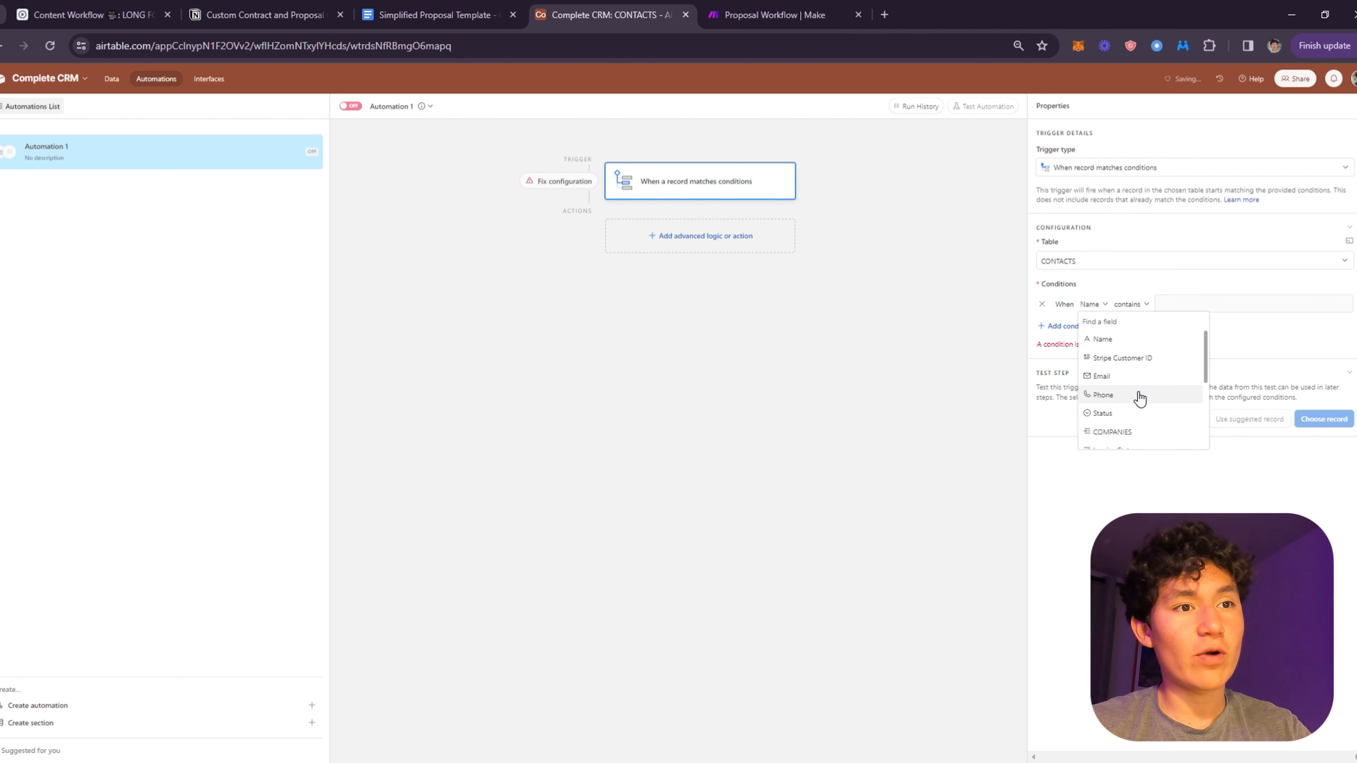
{"action": "scroll", "coordinate": [1138, 419], "scroll_direction": "down", "scroll_amount": 5}
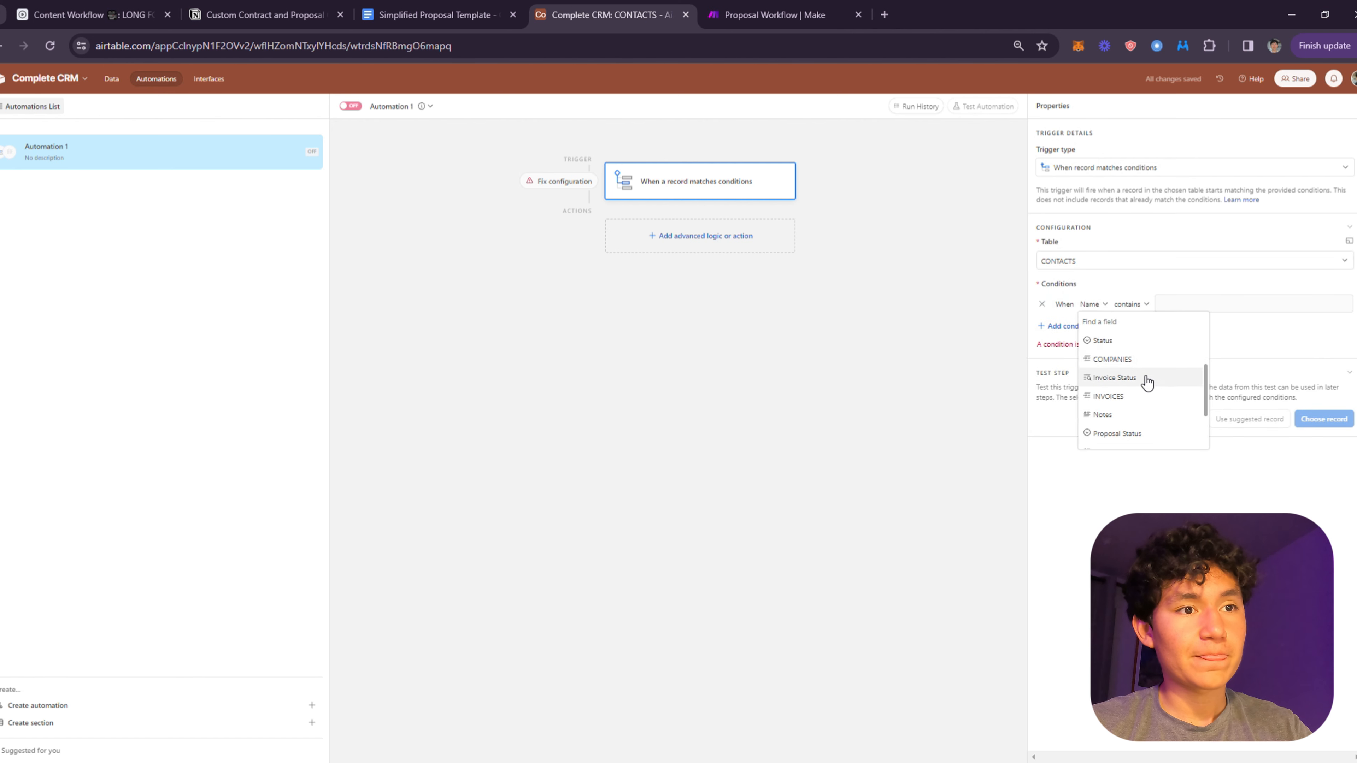
{"action": "left_click", "coordinate": [1131, 368]}
{"action": "left_click", "coordinate": [1164, 309]}
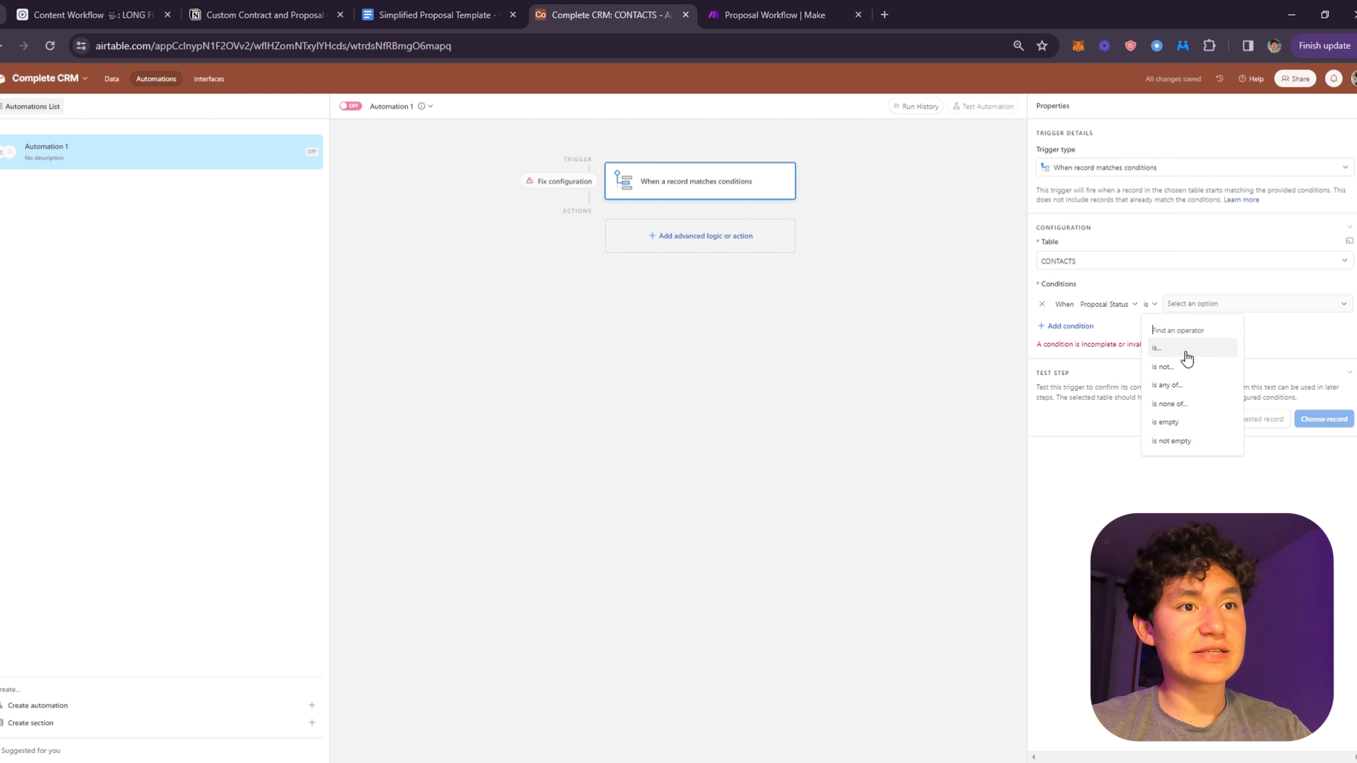
{"action": "left_click", "coordinate": [1185, 388]}
{"action": "left_click", "coordinate": [1213, 304]}
{"action": "left_click", "coordinate": [1205, 347]}
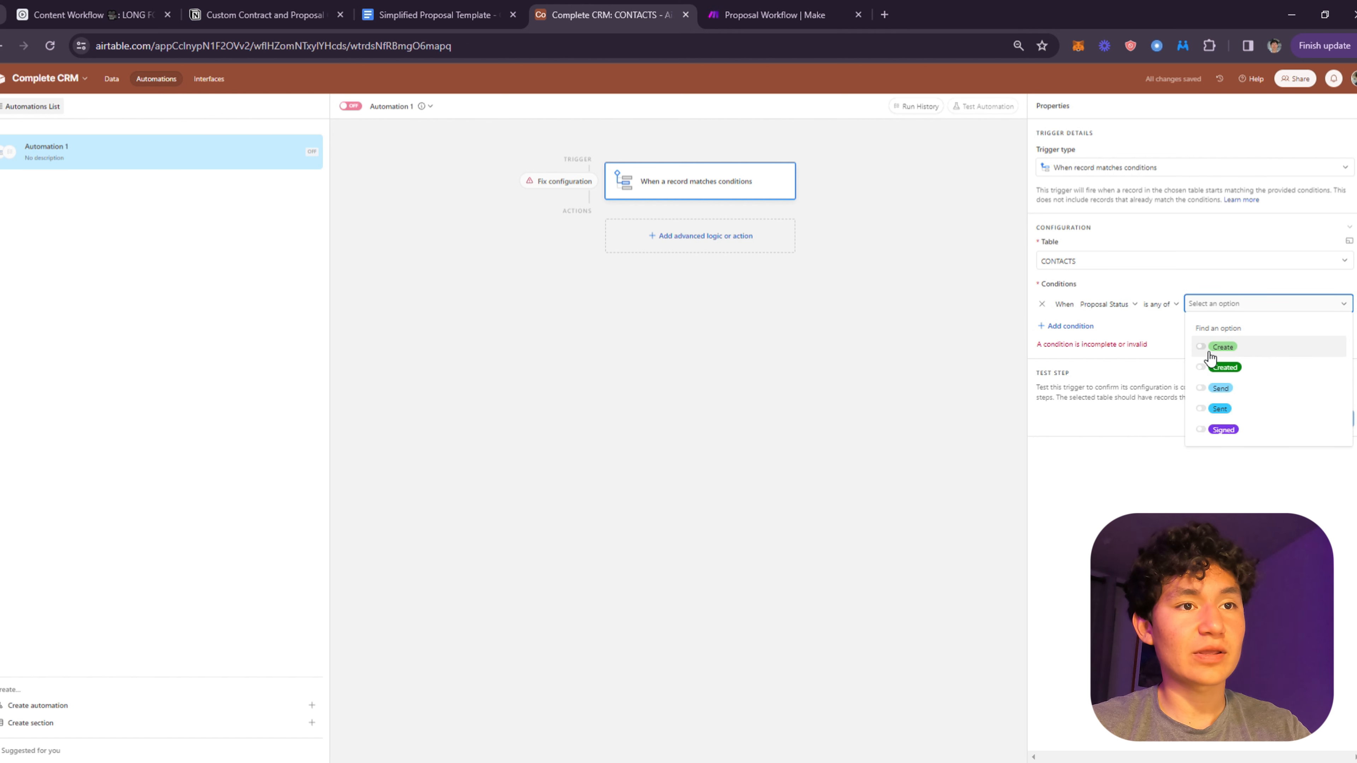
{"action": "left_click", "coordinate": [1208, 389]}
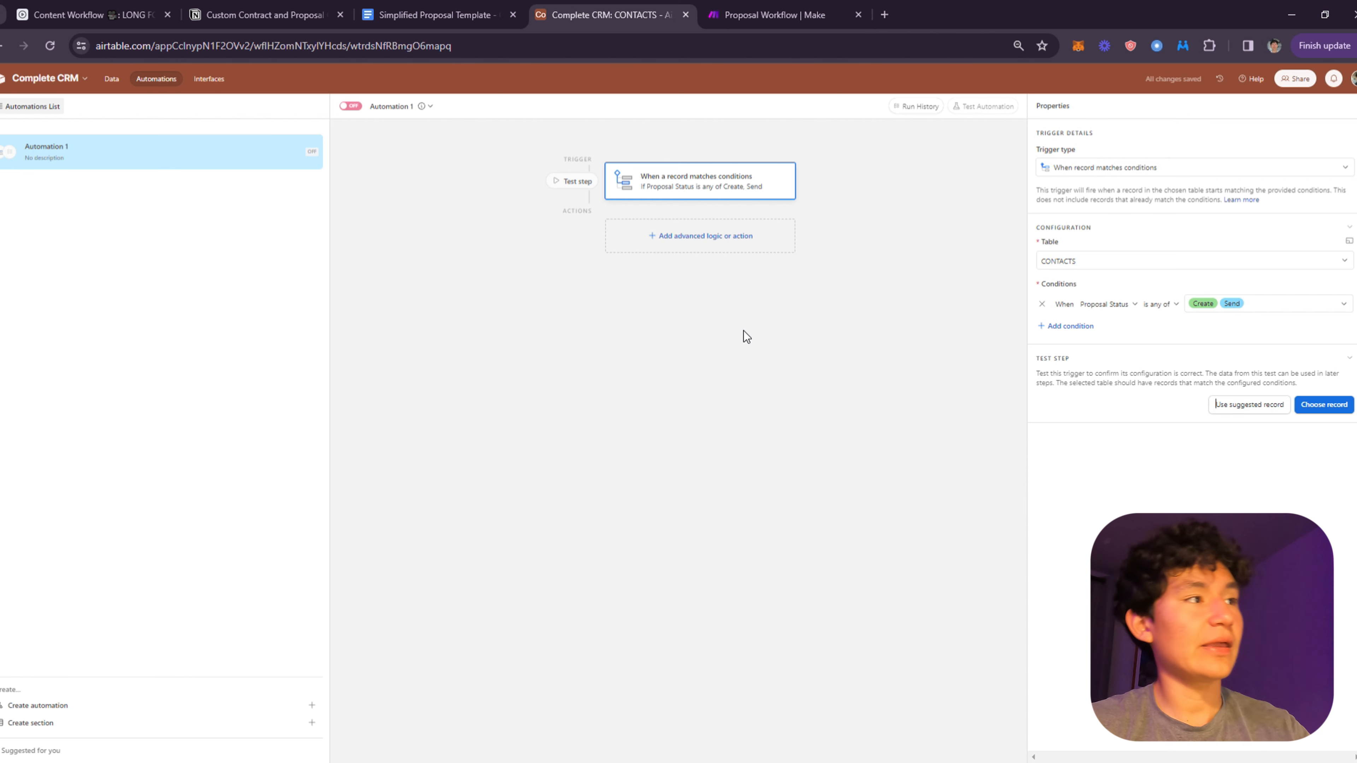
{"action": "left_click", "coordinate": [695, 232]}
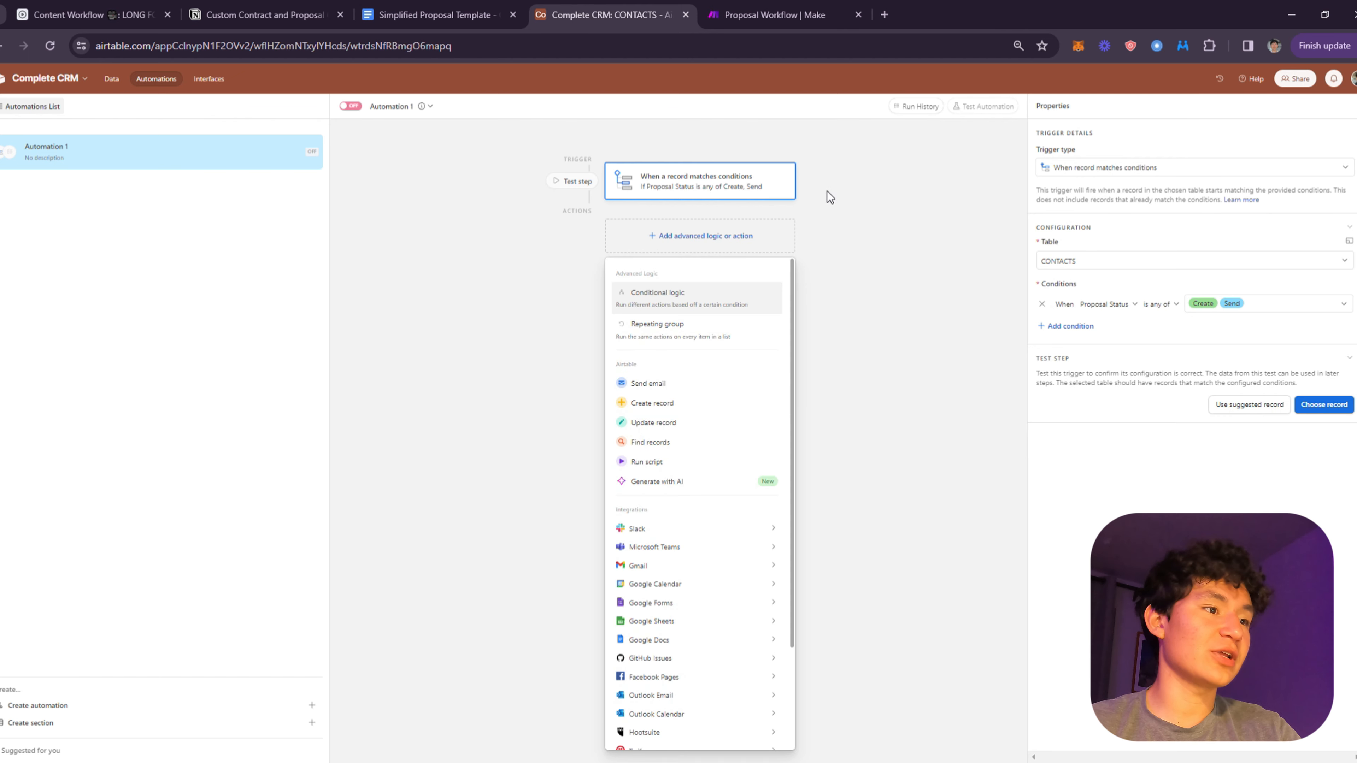
{"action": "left_click", "coordinate": [668, 443]}
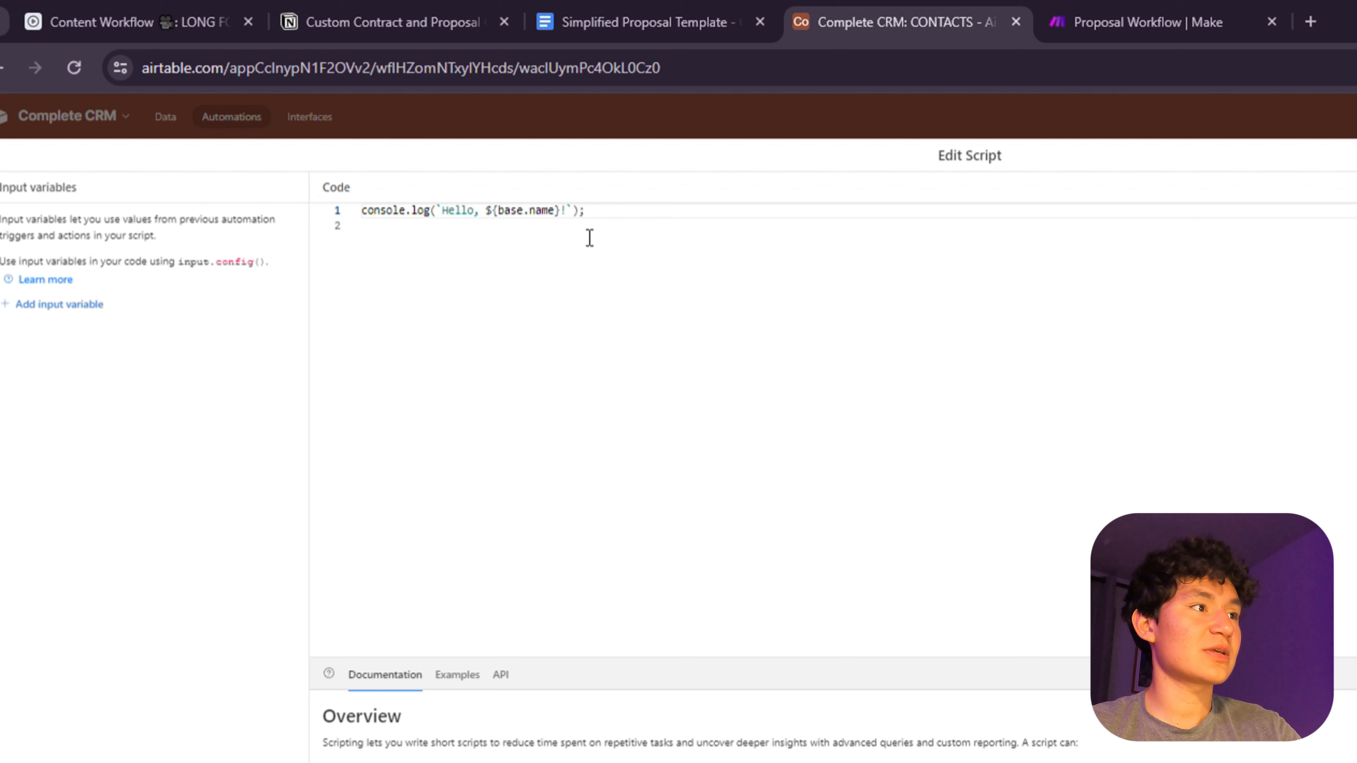
- Delete the sample console.log code and add a script input variable named recordId
{"action": "left_click_drag", "start_coordinate": [630, 230], "coordinate": [175, 204]}
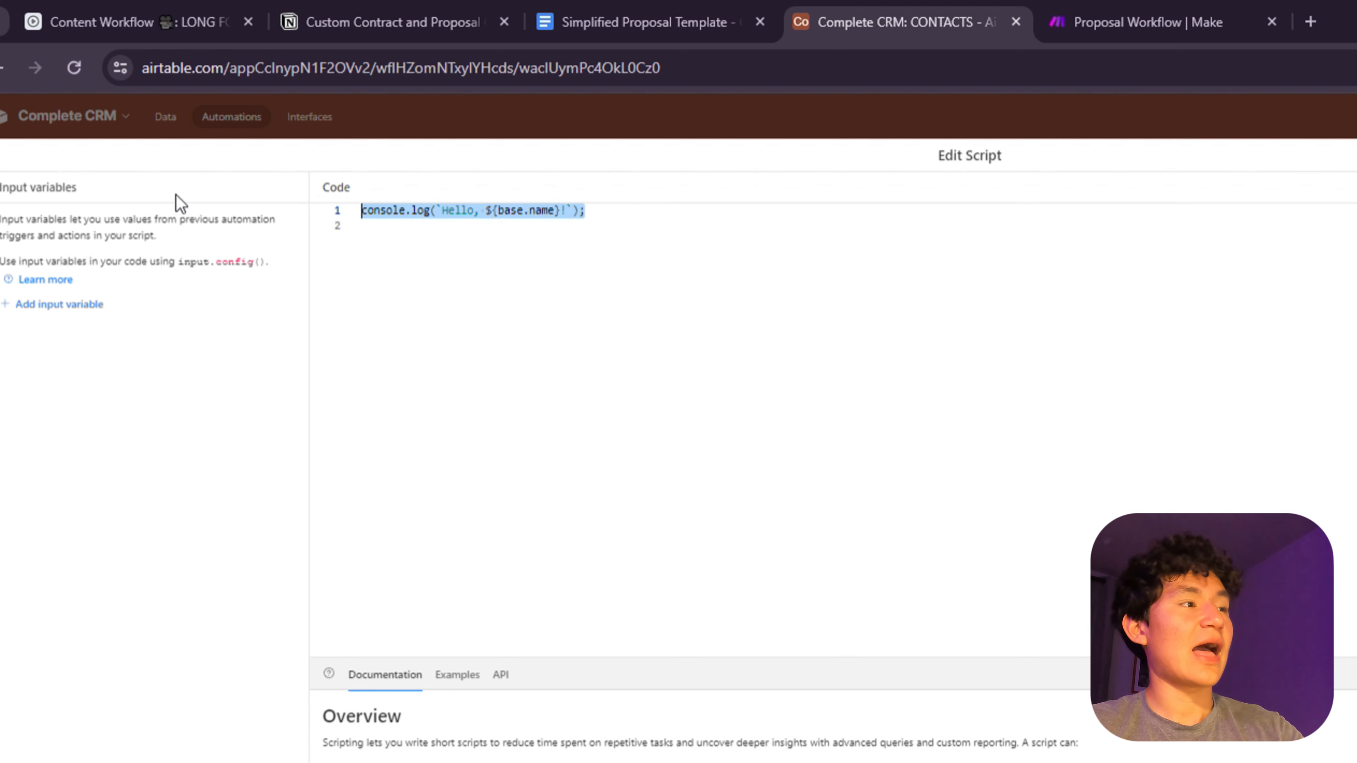
{"action": "key", "text": "BackSpace"}
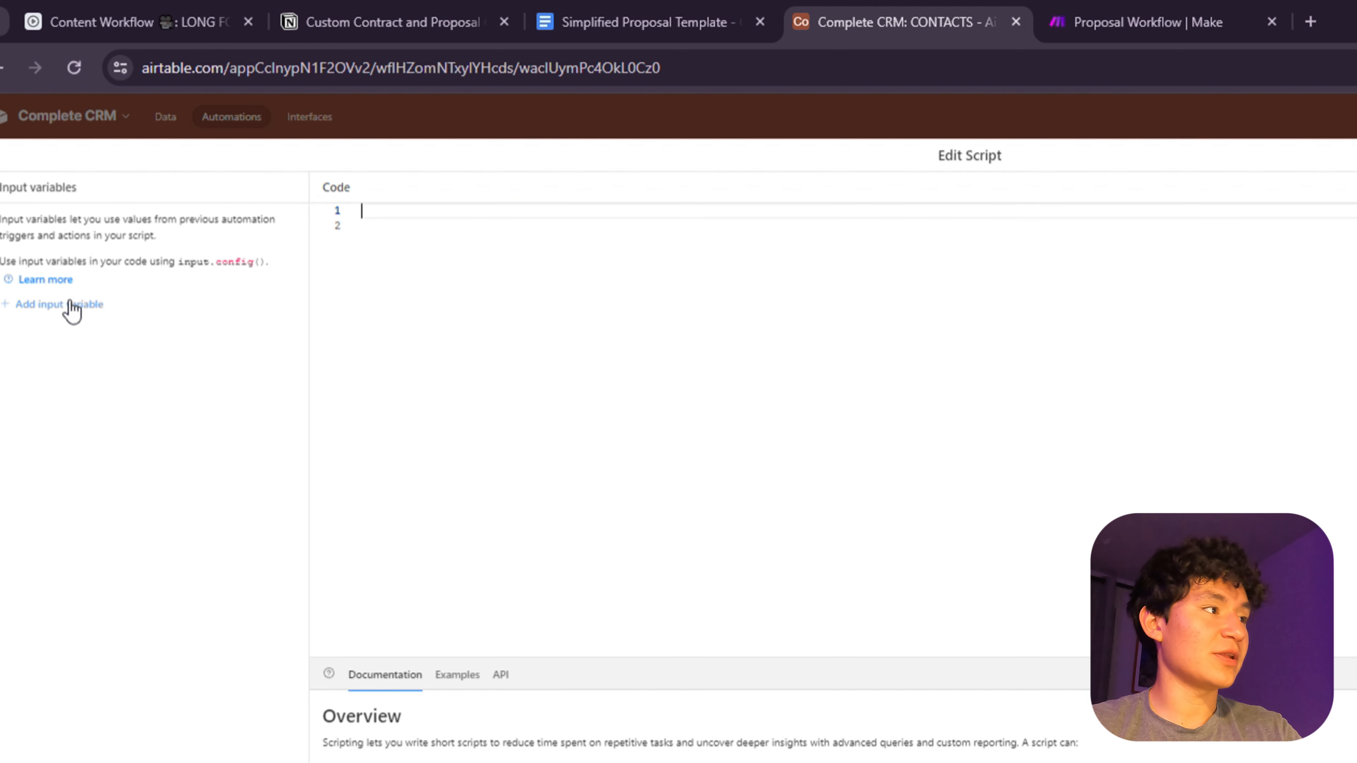
{"action": "left_click", "coordinate": [49, 312]}
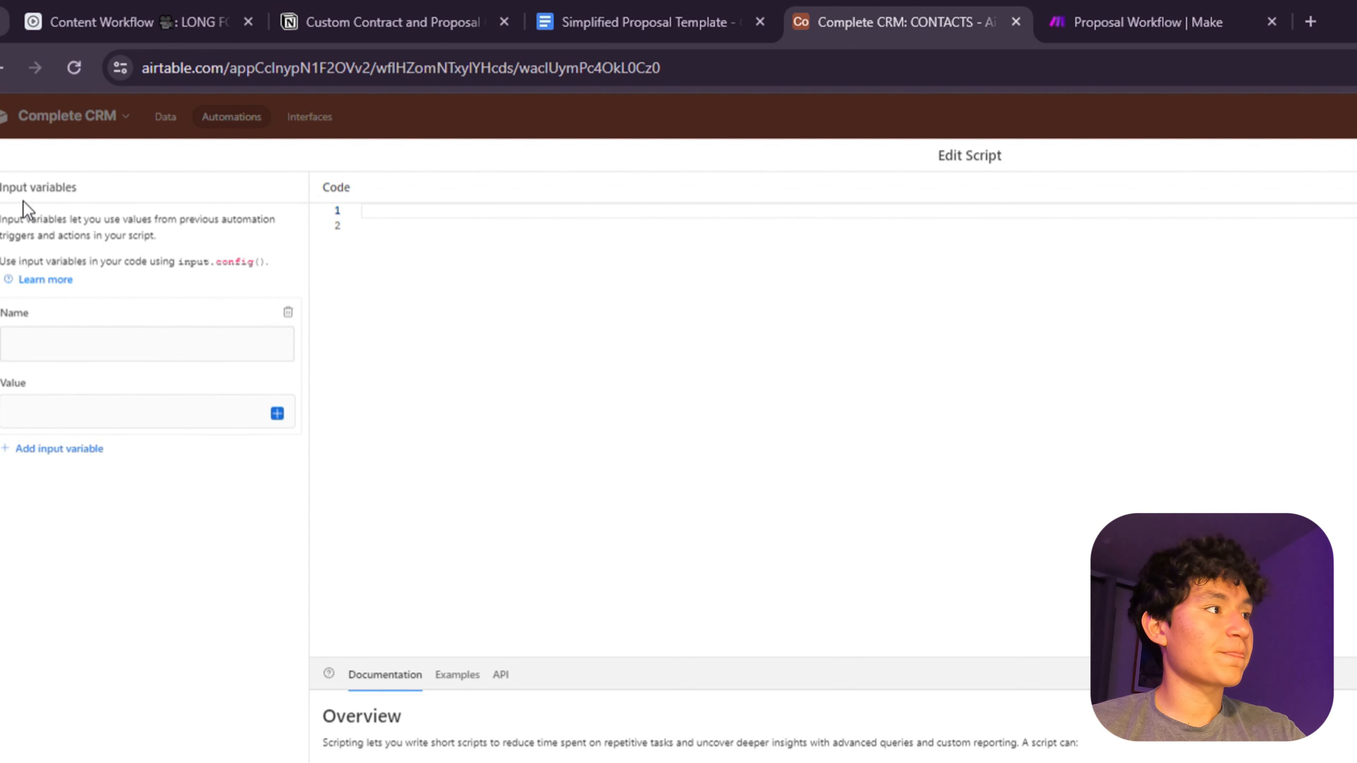
{"action": "left_click_drag", "start_coordinate": [2, 195], "coordinate": [127, 206]}
{"action": "left_click", "coordinate": [38, 344]}
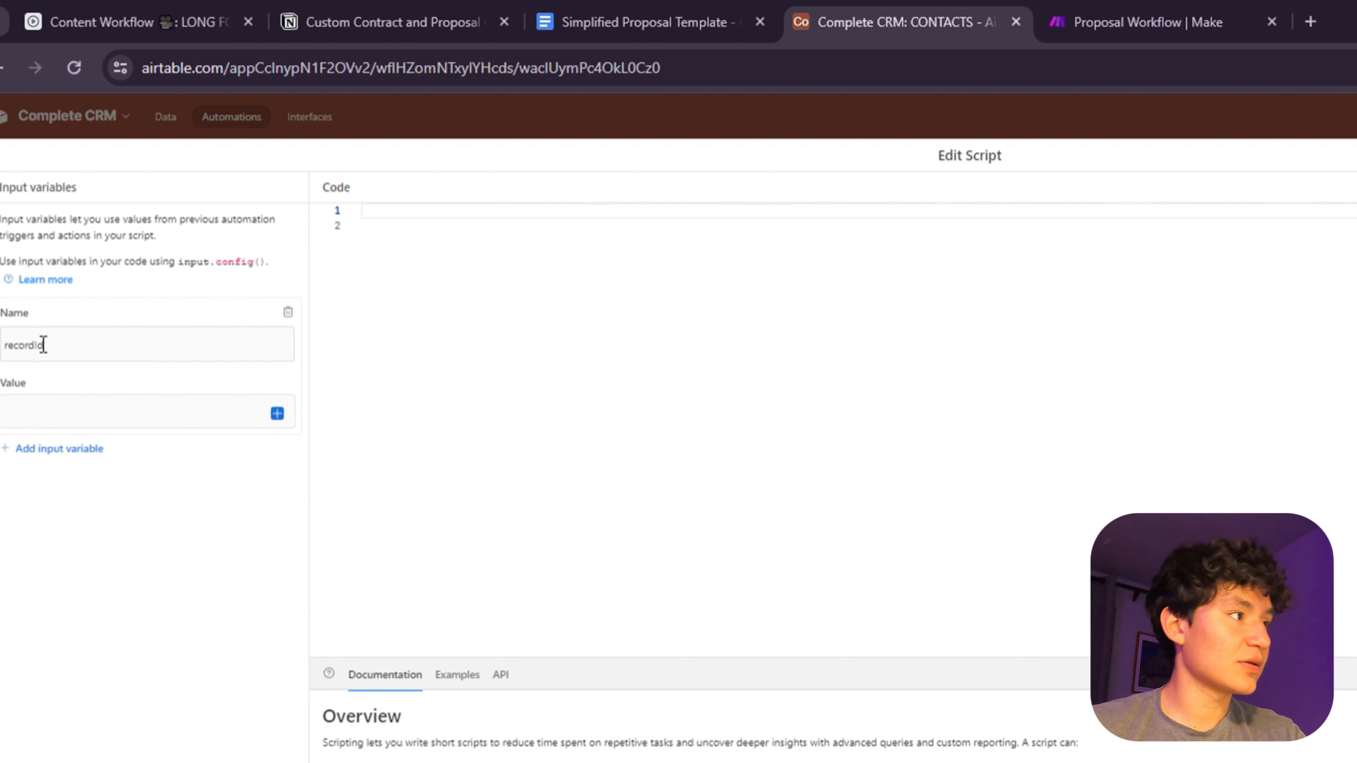
- Set recordId's value to the triggering record's Airtable record ID
{"action": "left_click", "coordinate": [68, 407]}
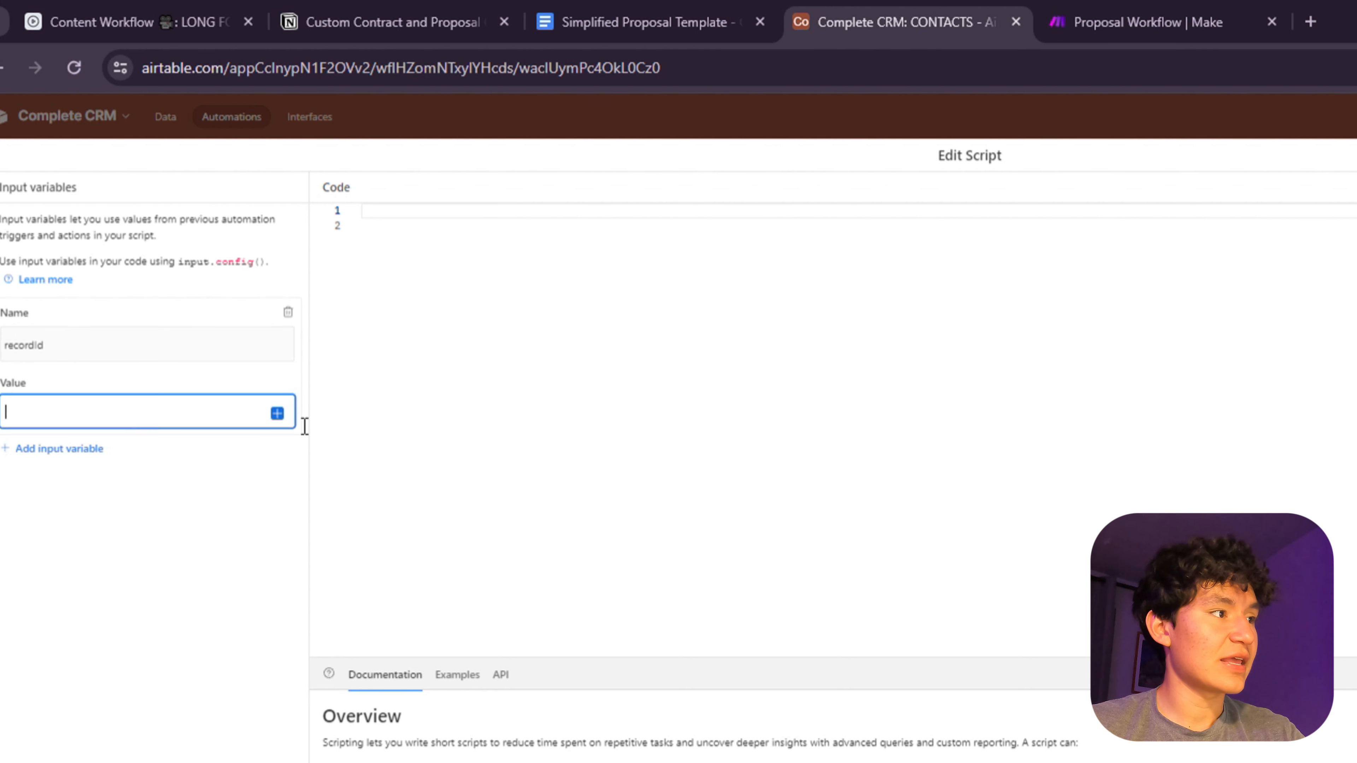
{"action": "left_click", "coordinate": [277, 414]}
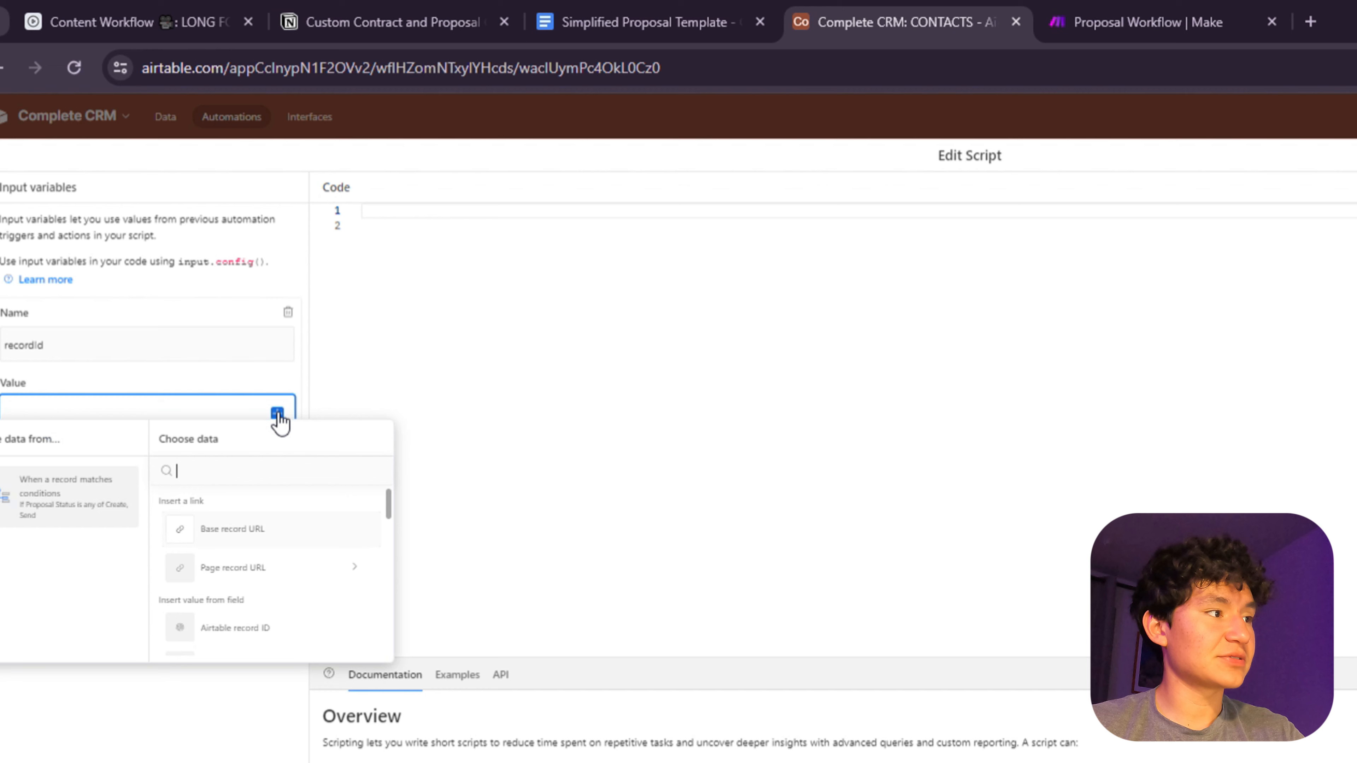
{"action": "left_click", "coordinate": [272, 635]}
{"action": "left_click", "coordinate": [667, 378]}
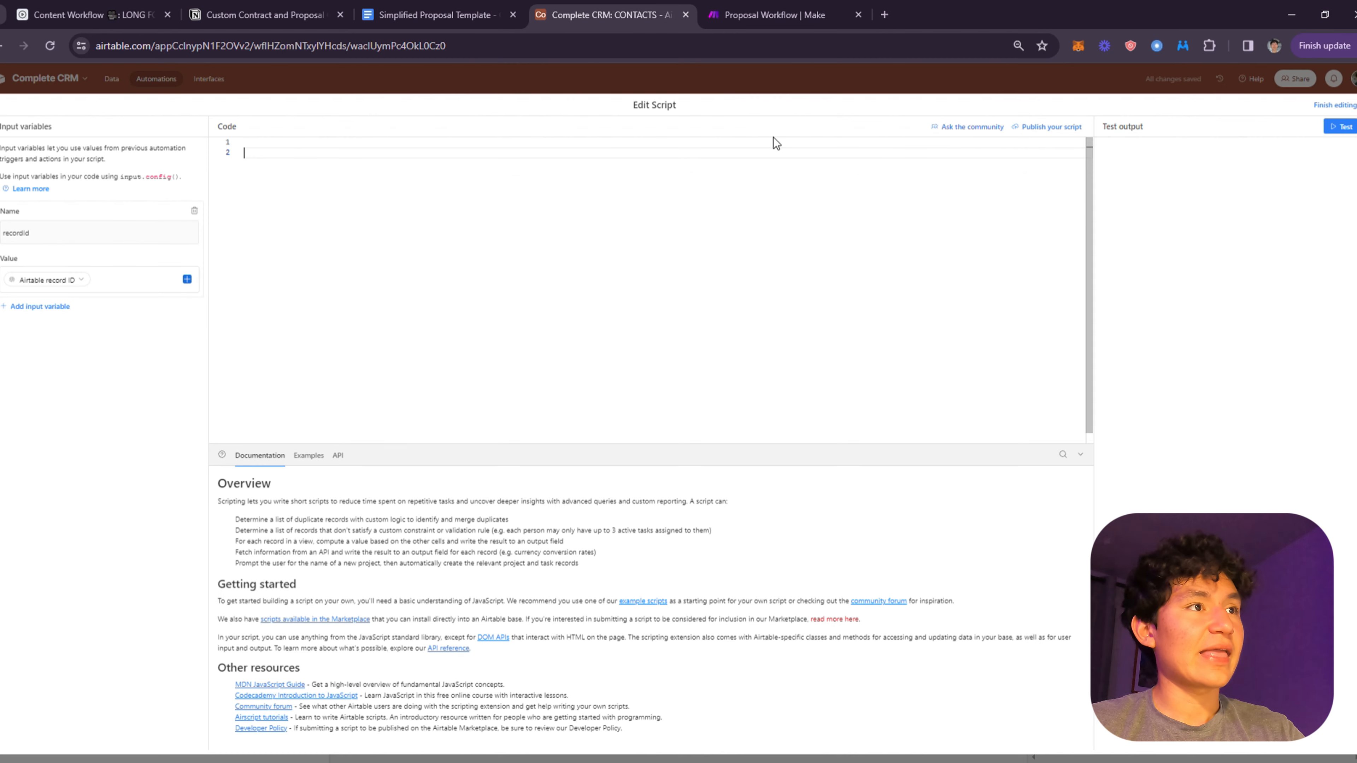
{"action": "left_click", "coordinate": [1095, 10]}
{"action": "left_click_drag", "start_coordinate": [339, 245], "coordinate": [576, 285]}
- Create a webhook named WEBHOOKAIRTAVBLE in the Webhooks trigger and copy its address
{"action": "scroll", "coordinate": [571, 289], "scroll_direction": "up", "scroll_amount": 3}
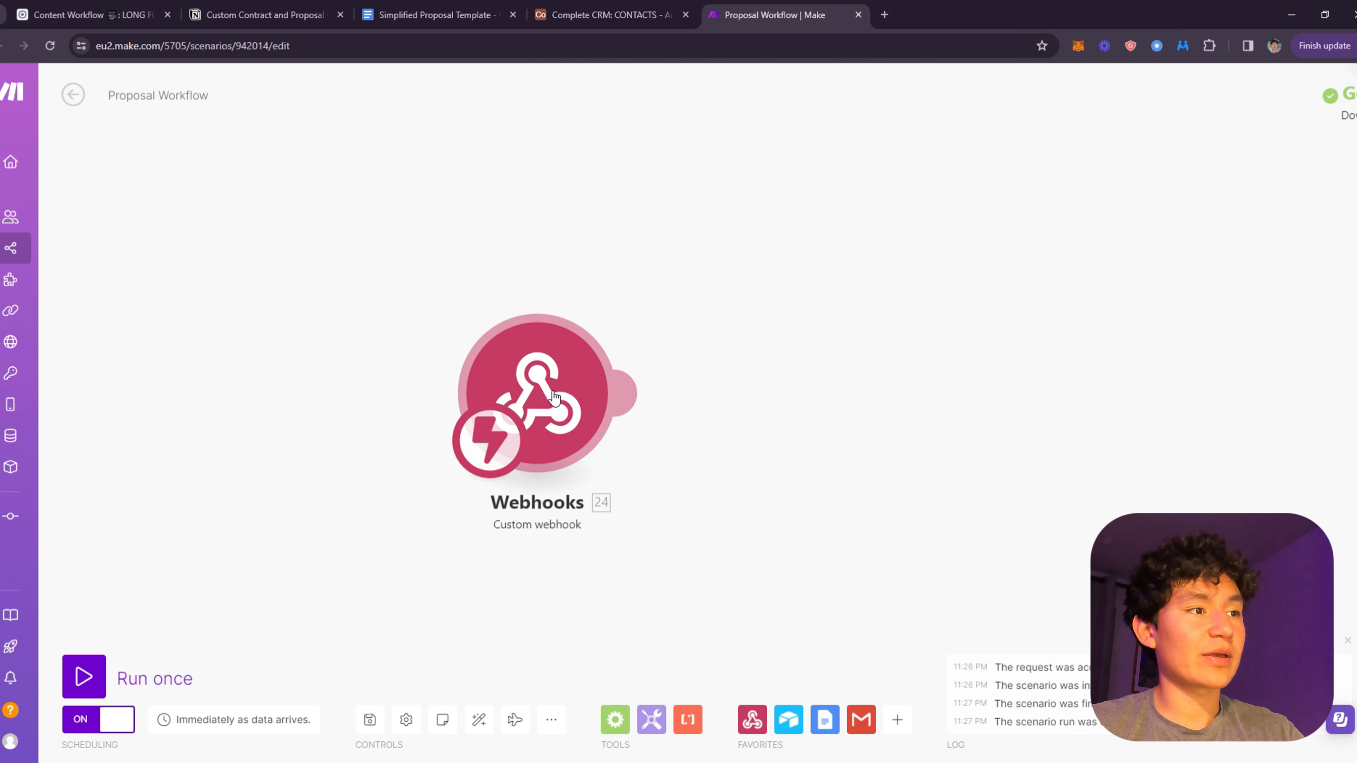
{"action": "left_click", "coordinate": [557, 396]}
{"action": "left_click", "coordinate": [834, 385]}
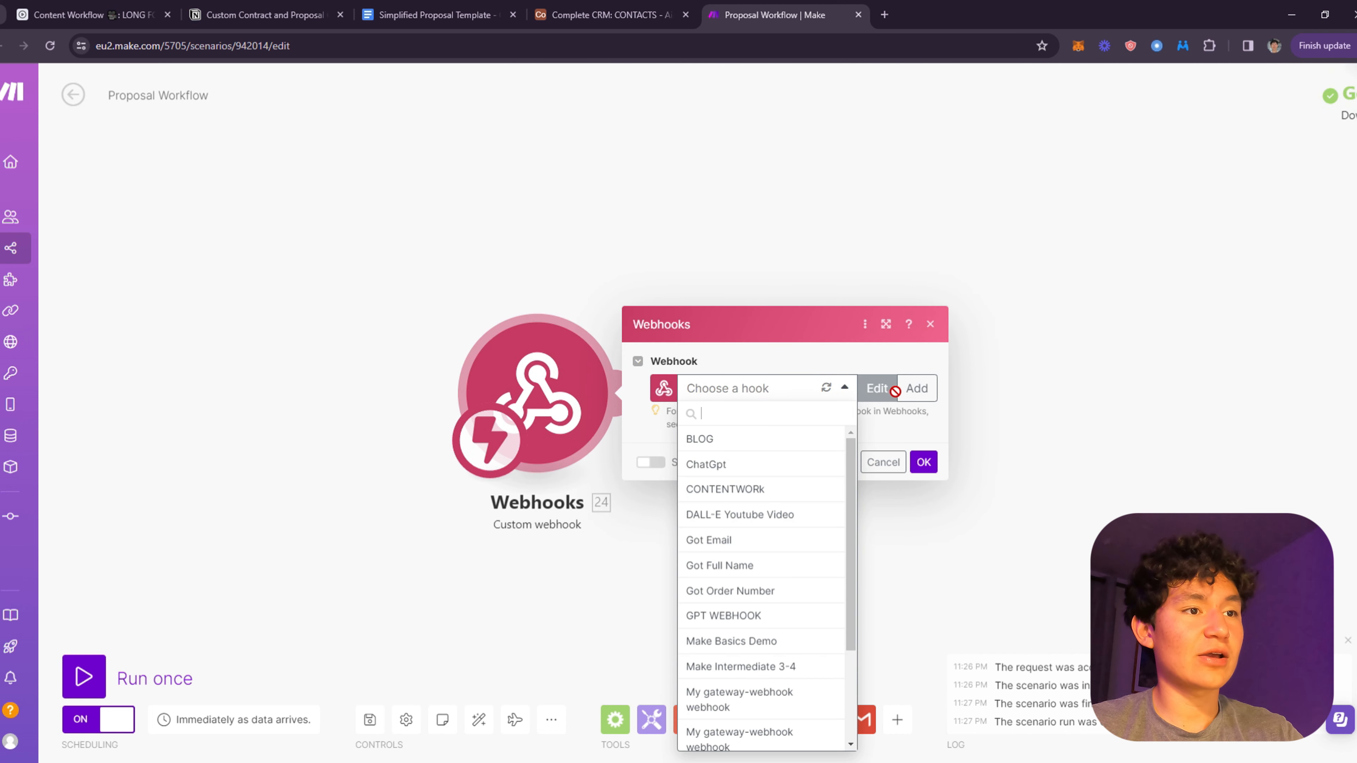
{"action": "left_click", "coordinate": [916, 388]}
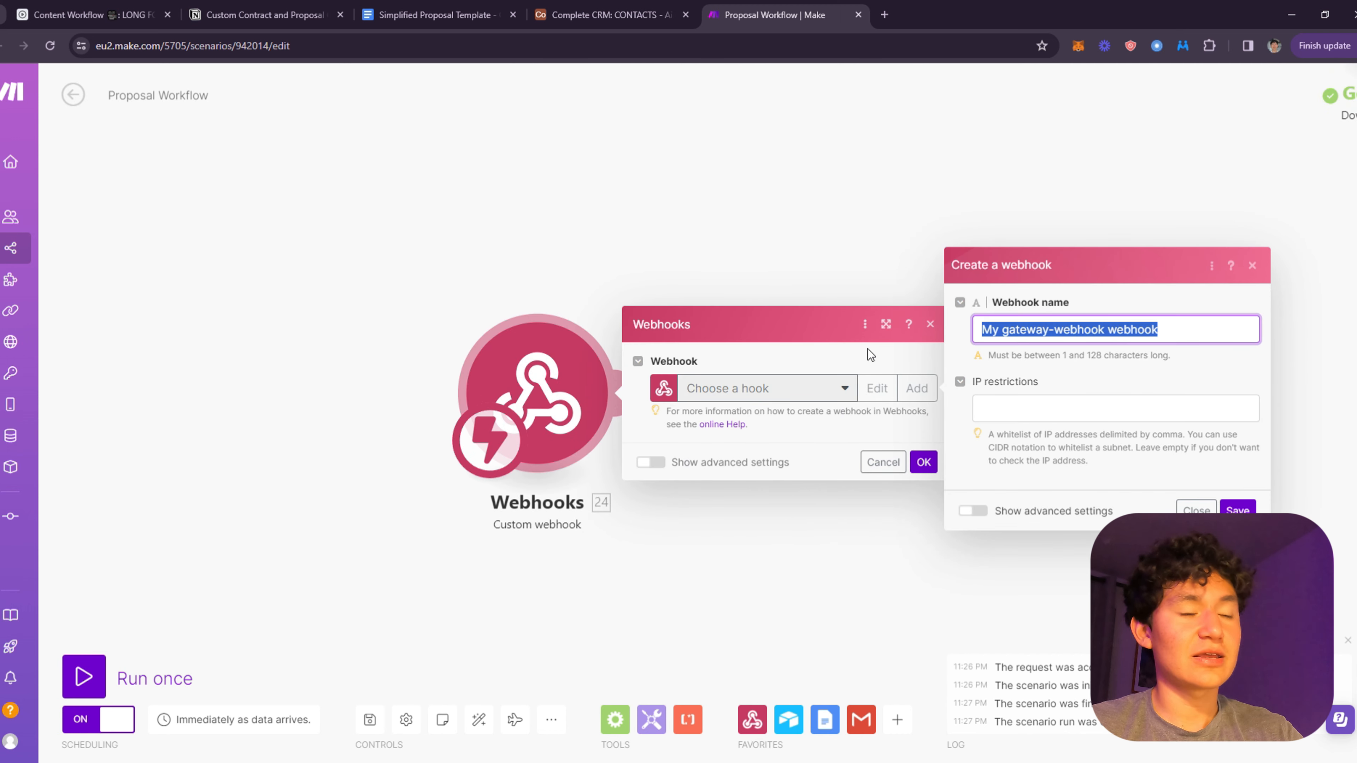
{"action": "type", "text": "WEBHOOKA"}
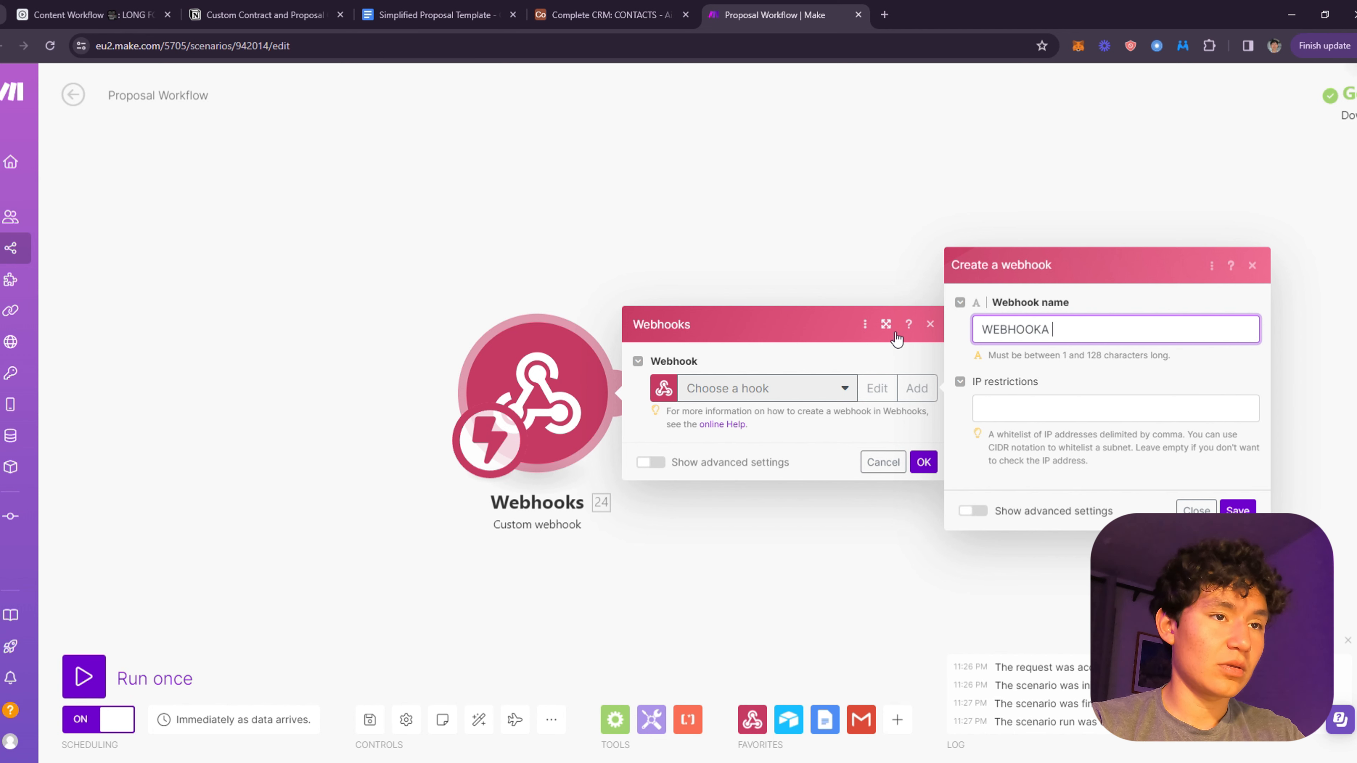
{"action": "type", "text": "IRTAVBLE"}
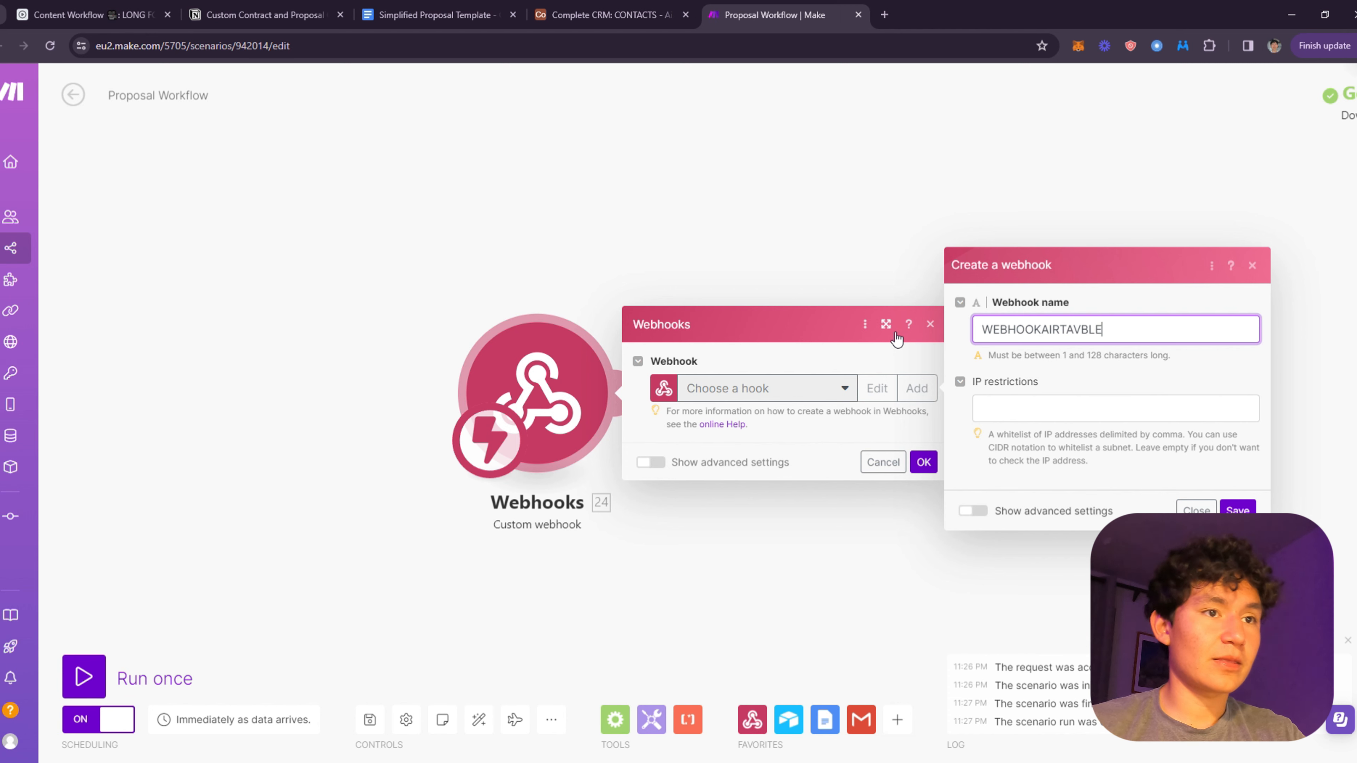
{"action": "left_click", "coordinate": [1237, 510]}
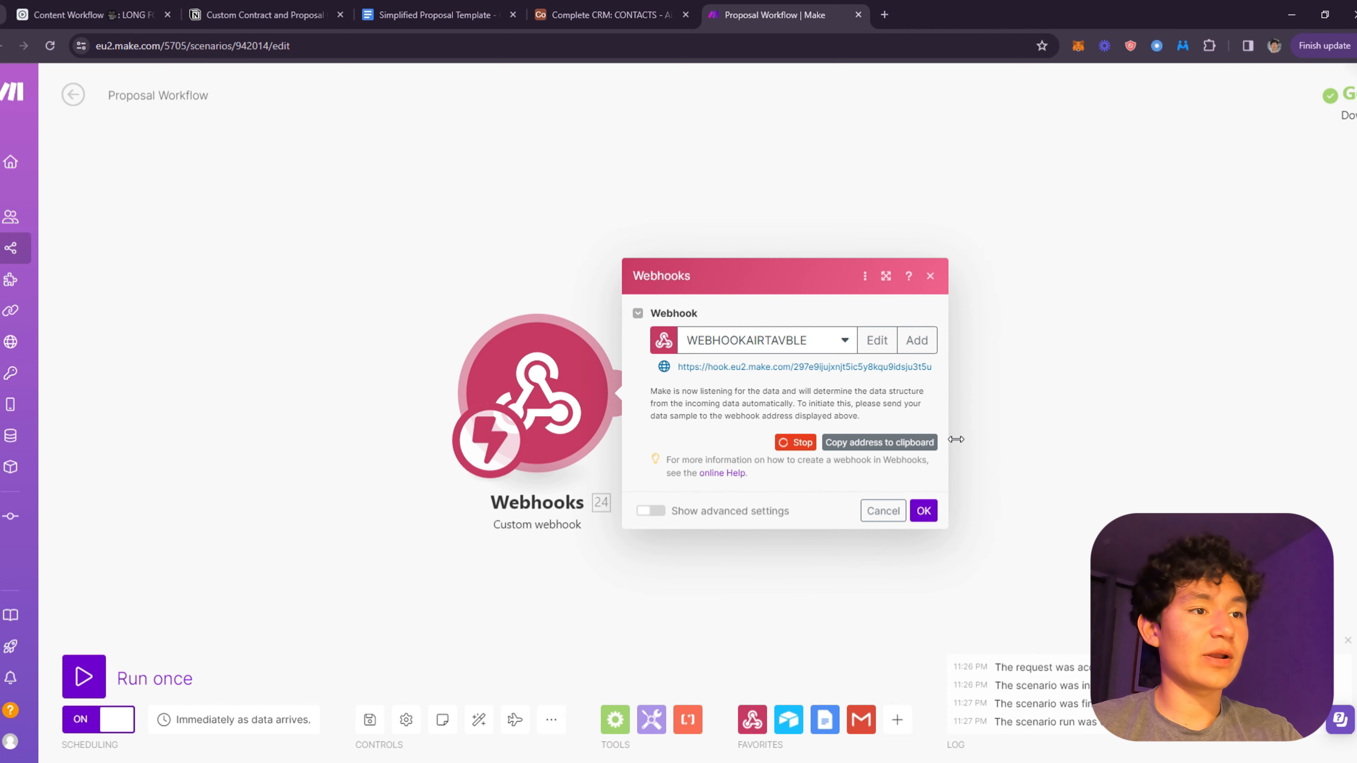
{"action": "left_click", "coordinate": [877, 443]}
{"action": "left_click", "coordinate": [932, 512]}
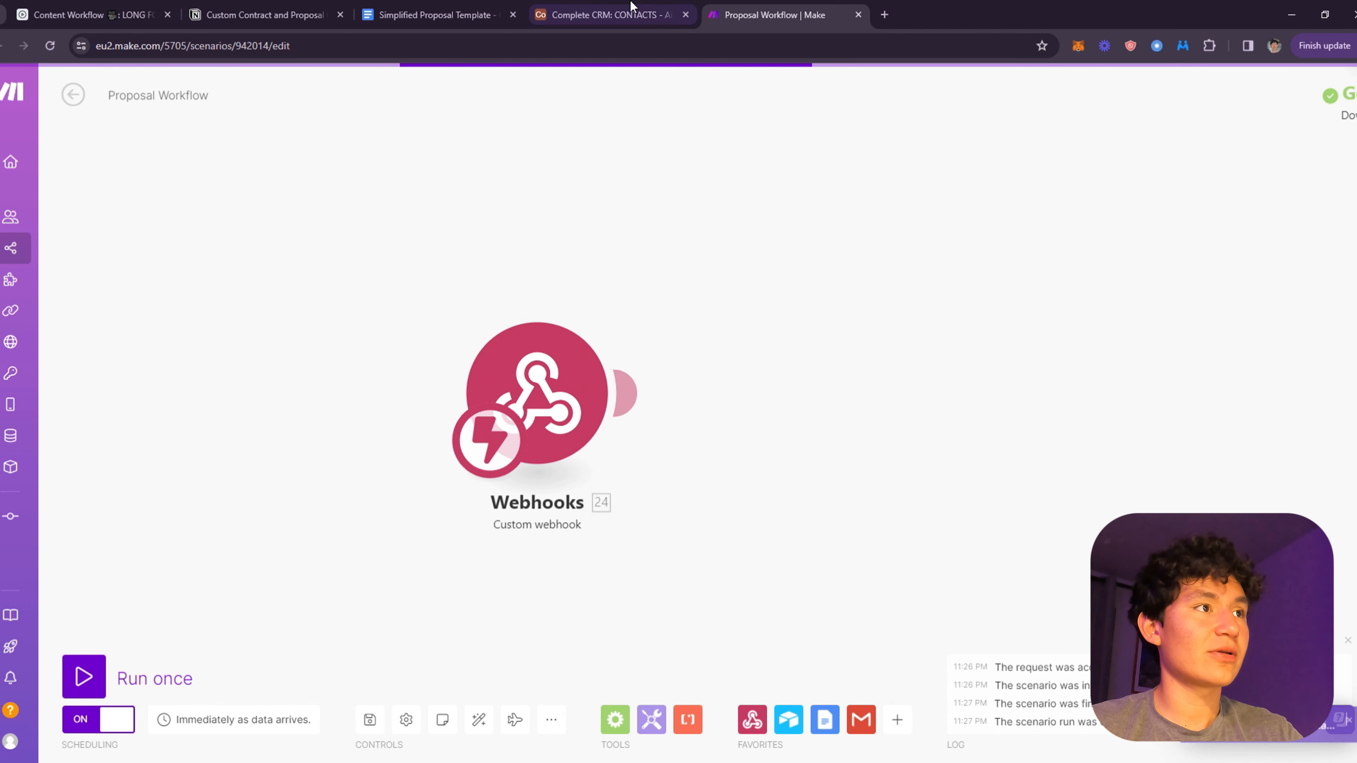
{"action": "left_click", "coordinate": [623, 12]}
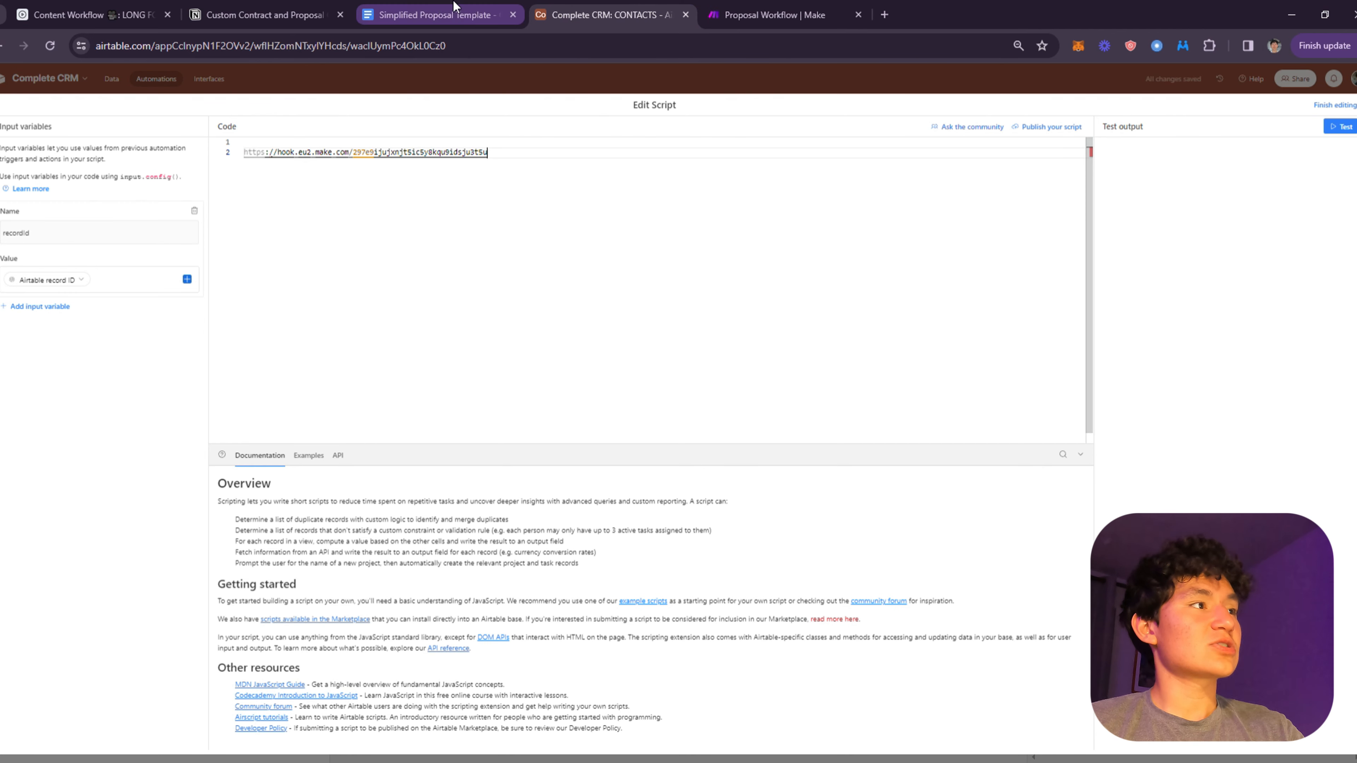
- Paste the prepared fetch script into the editor and clear the sample webhookUrl value
{"action": "left_click", "coordinate": [457, 12]}
{"action": "left_click", "coordinate": [600, 16]}
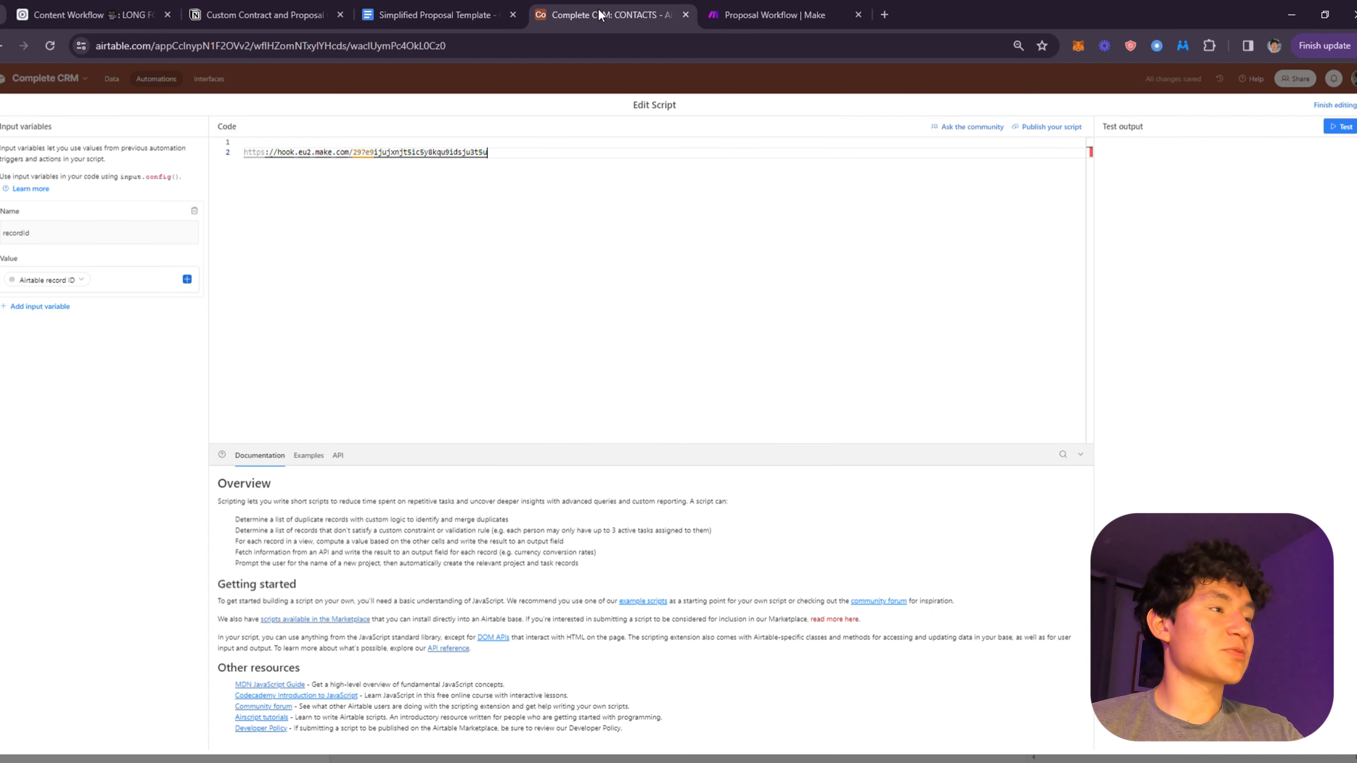
{"action": "key", "text": "ctrl+v"}
{"action": "key", "text": "shift+End"}
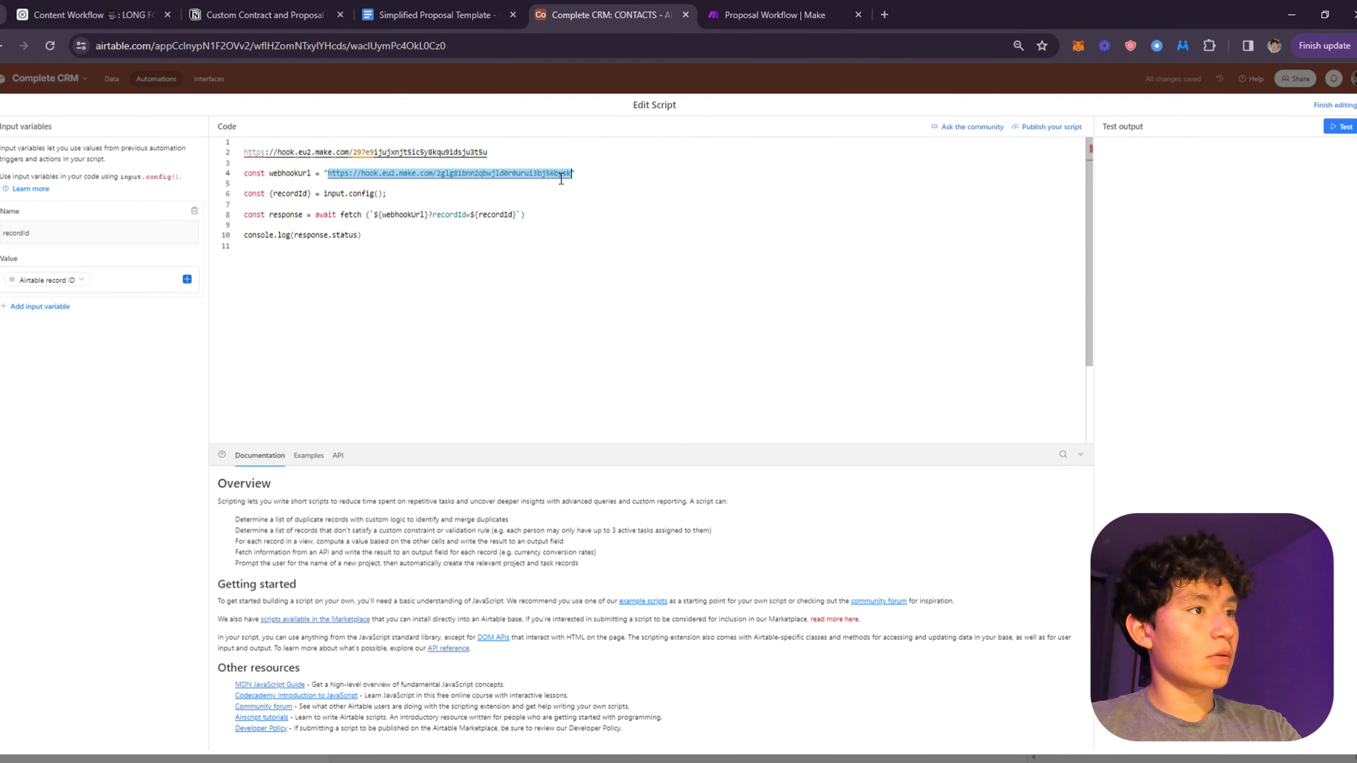
{"action": "key", "text": "BackSpace"}
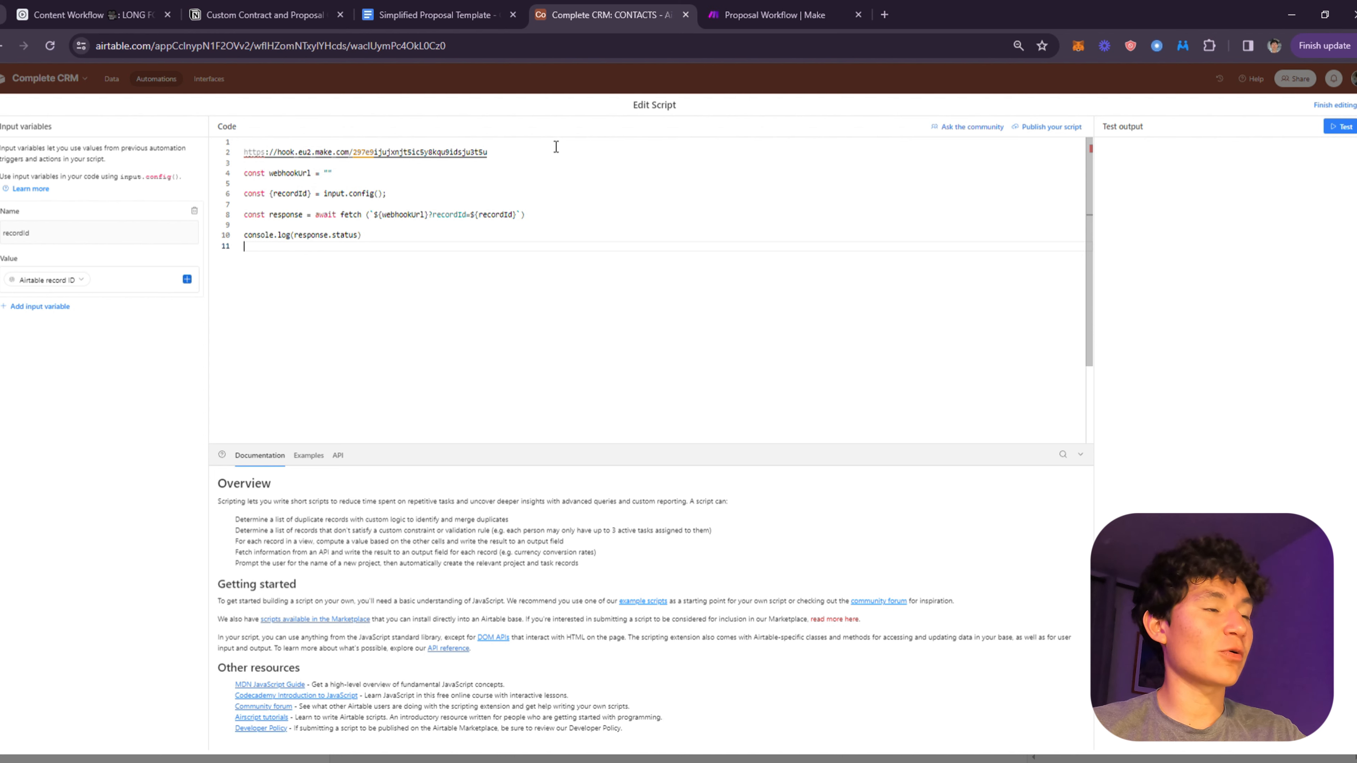
- Move the webhook address from line 2 into the webhookUrl quotes and remove blank lines
{"action": "left_click_drag", "start_coordinate": [535, 152], "coordinate": [216, 158]}
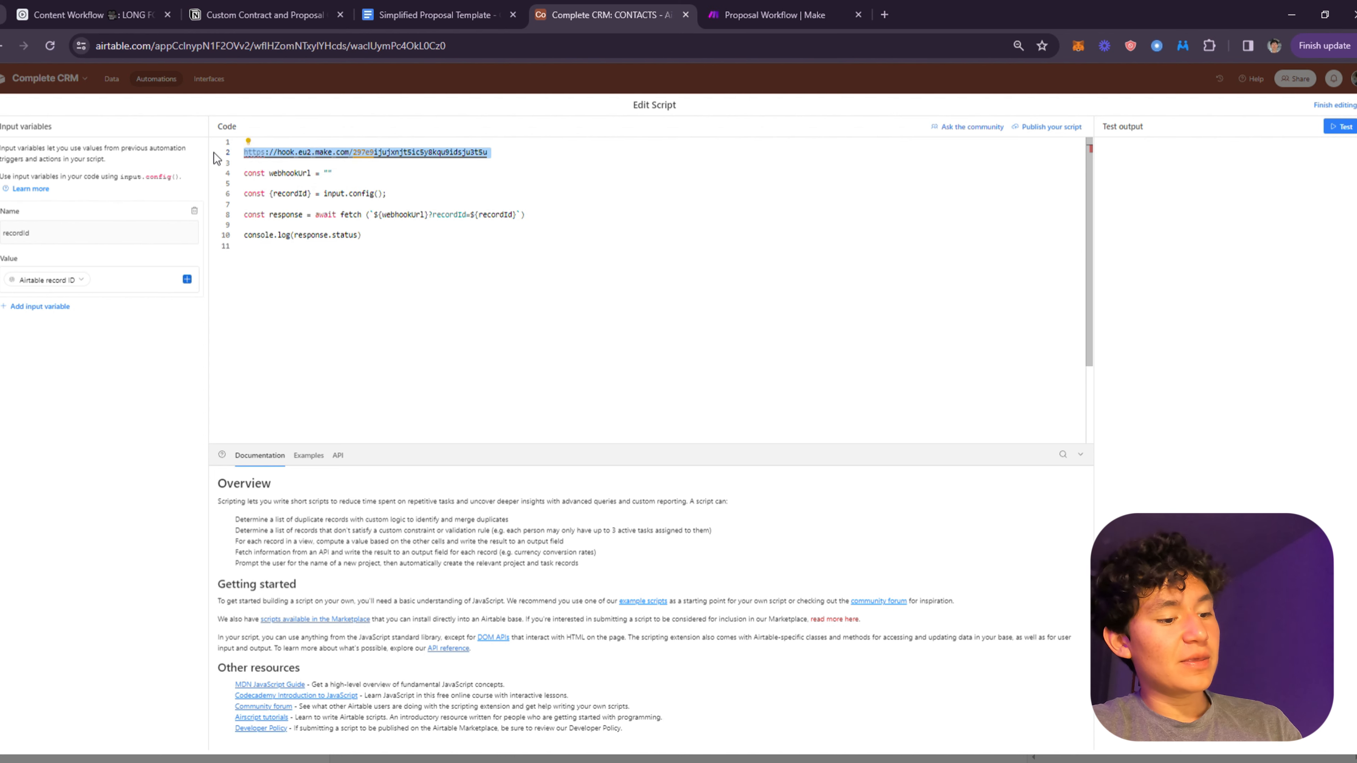
{"action": "key", "text": "ctrl+x"}
{"action": "key", "text": "Delete"}
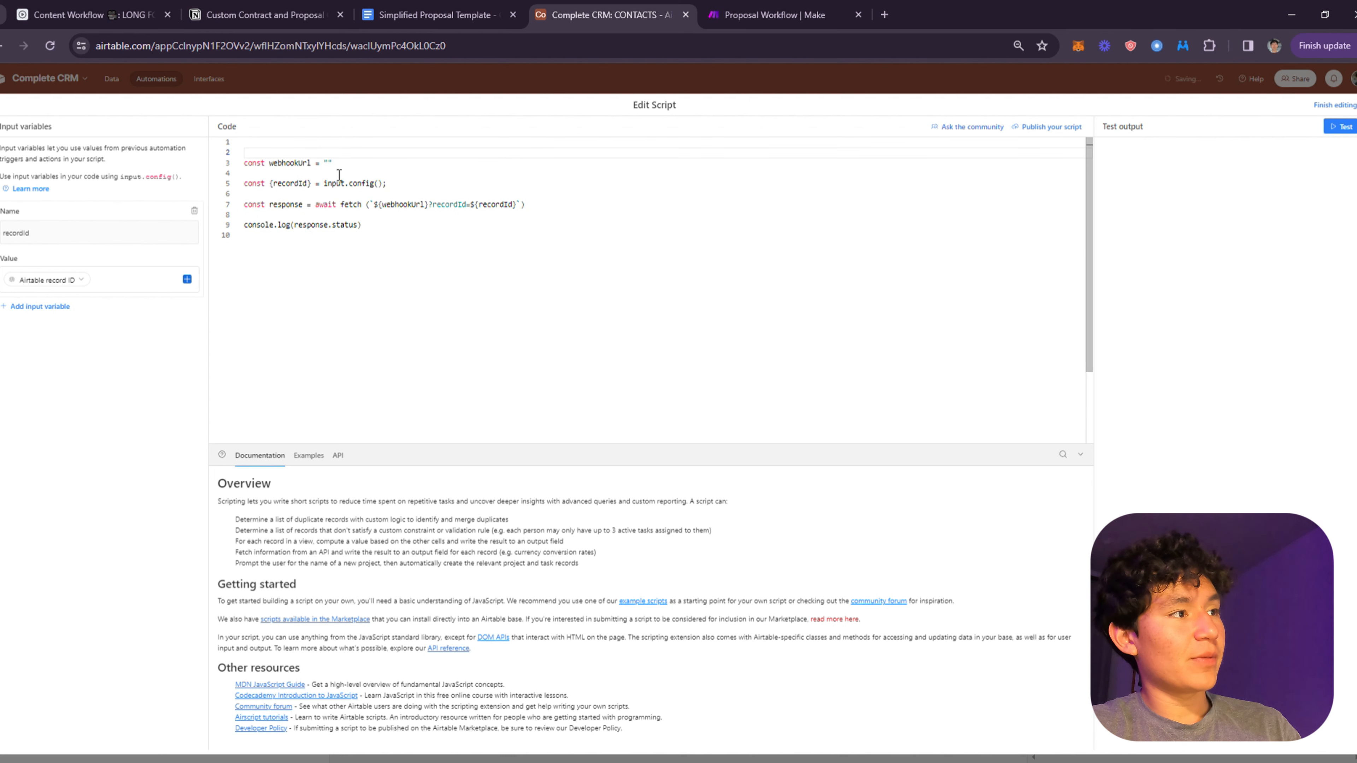
{"action": "key", "text": "ctrl+v"}
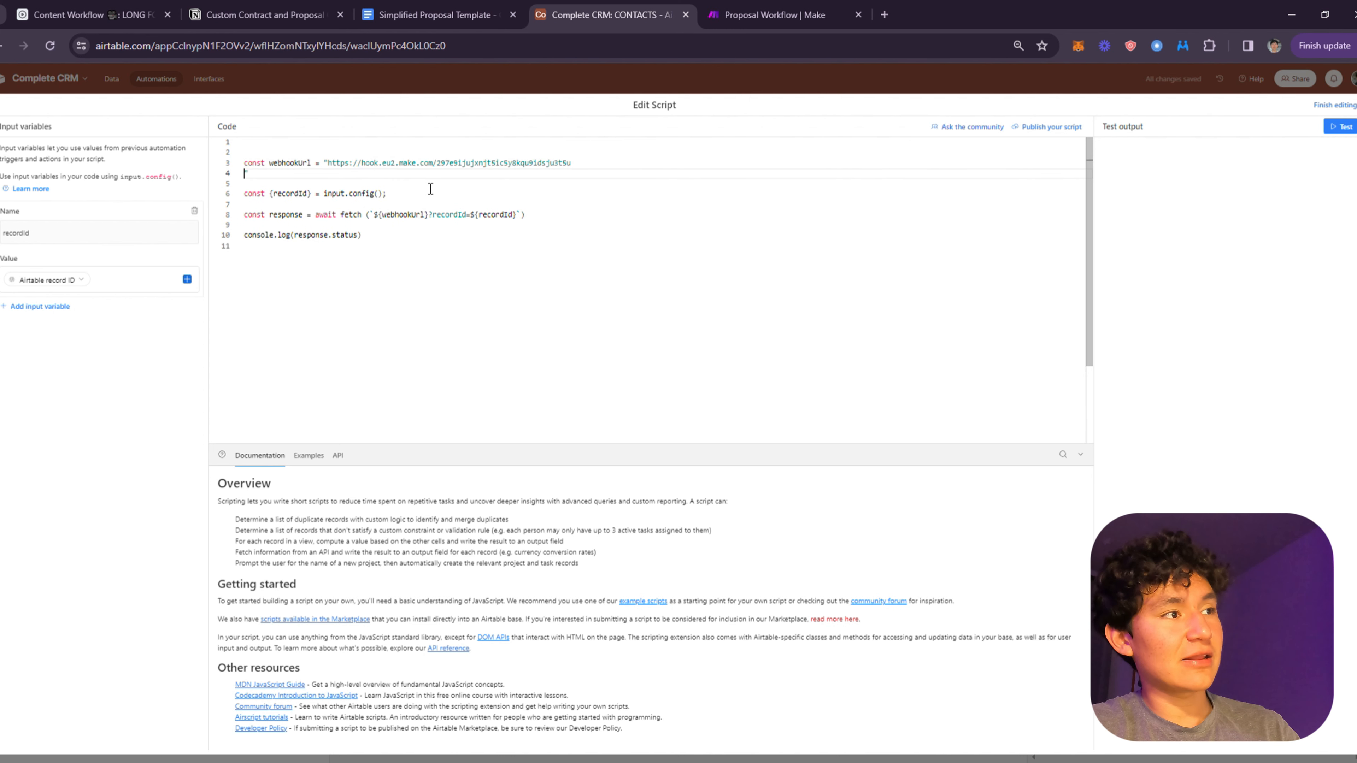
{"action": "key", "text": "BackSpace"}
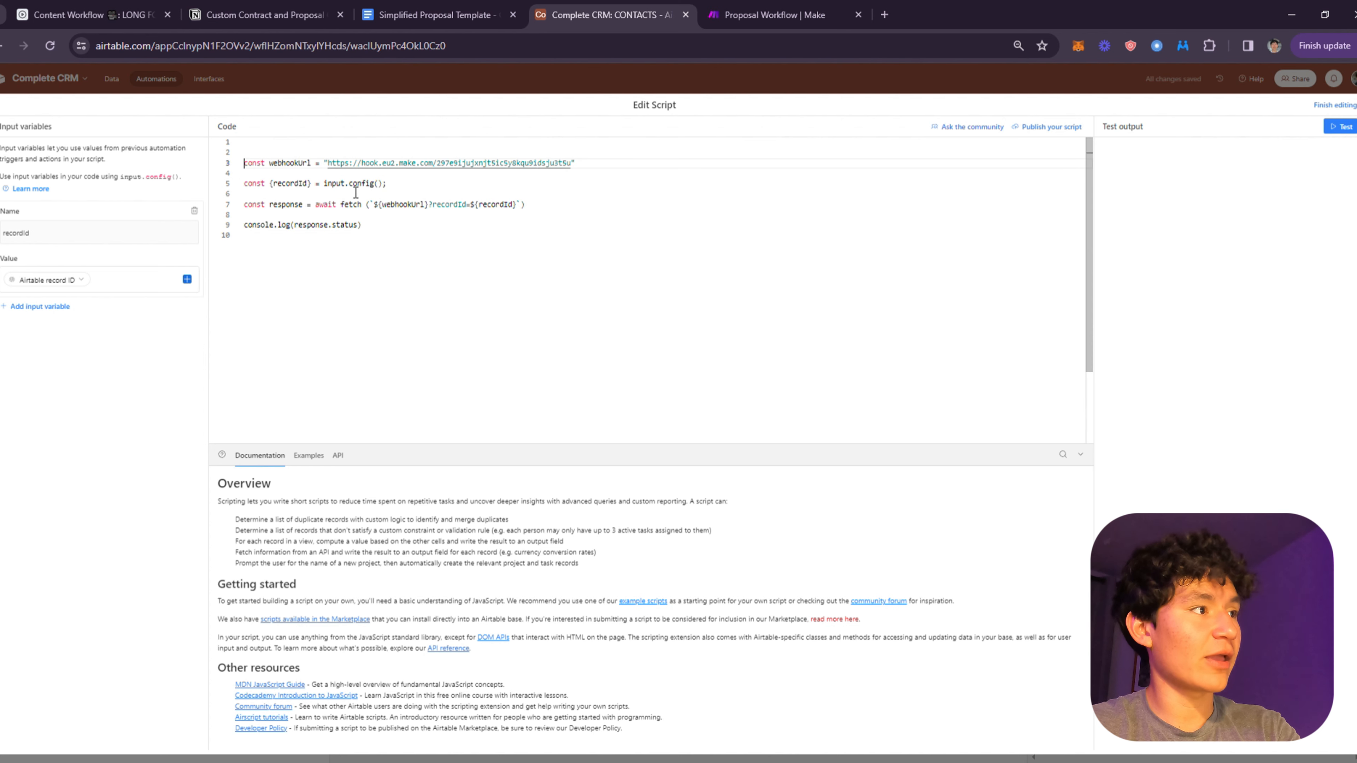
{"action": "key", "text": "BackSpace"}
{"action": "key", "text": "BackSpace"}
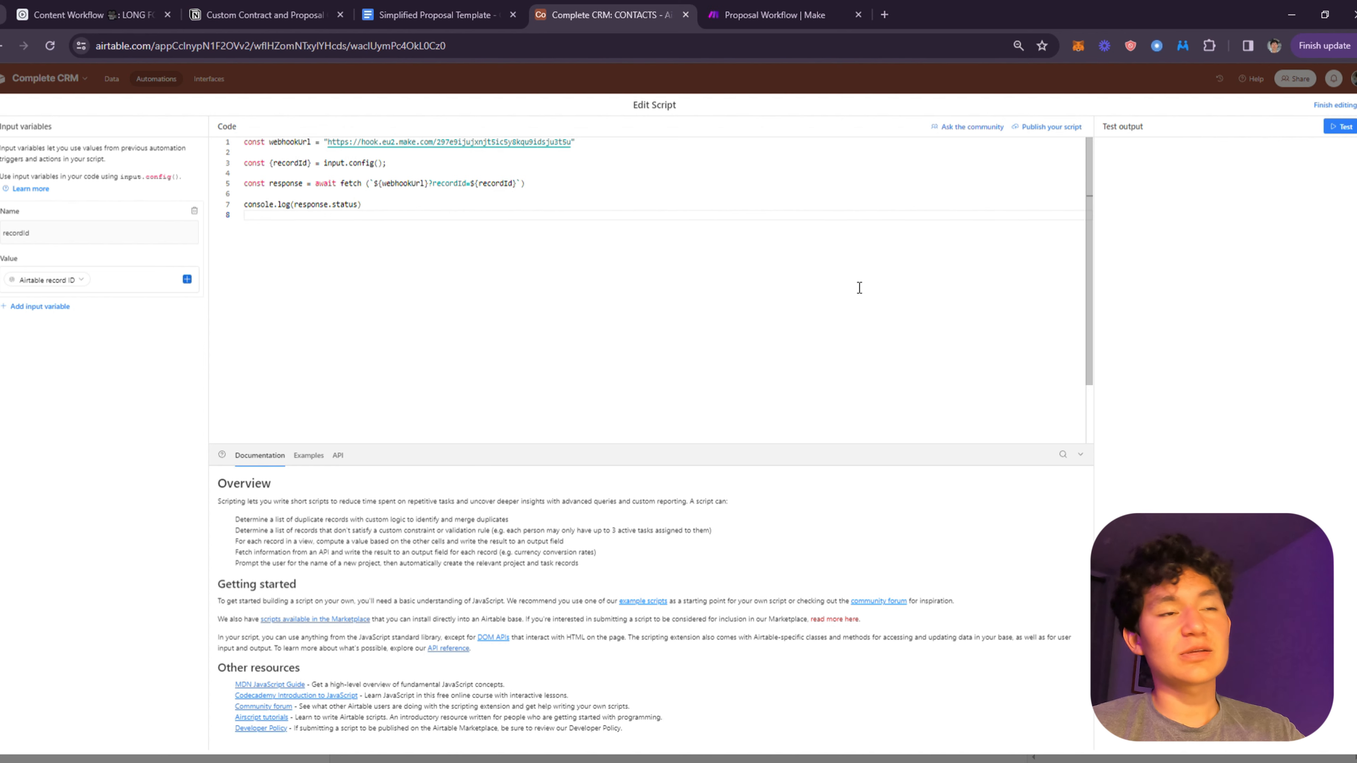
- Start a test of the webhook-calling script in Airtable's script editor
{"action": "left_click", "coordinate": [775, 14]}
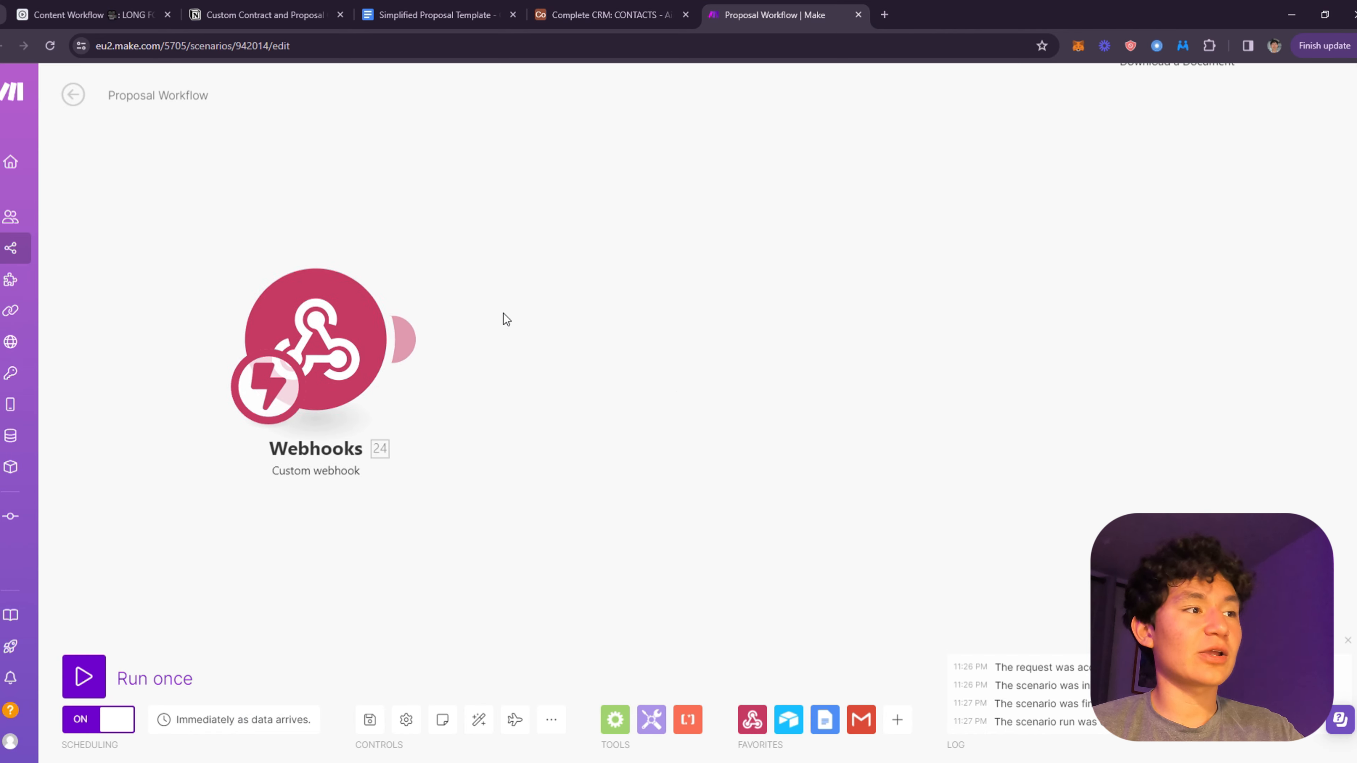
{"action": "left_click", "coordinate": [611, 12]}
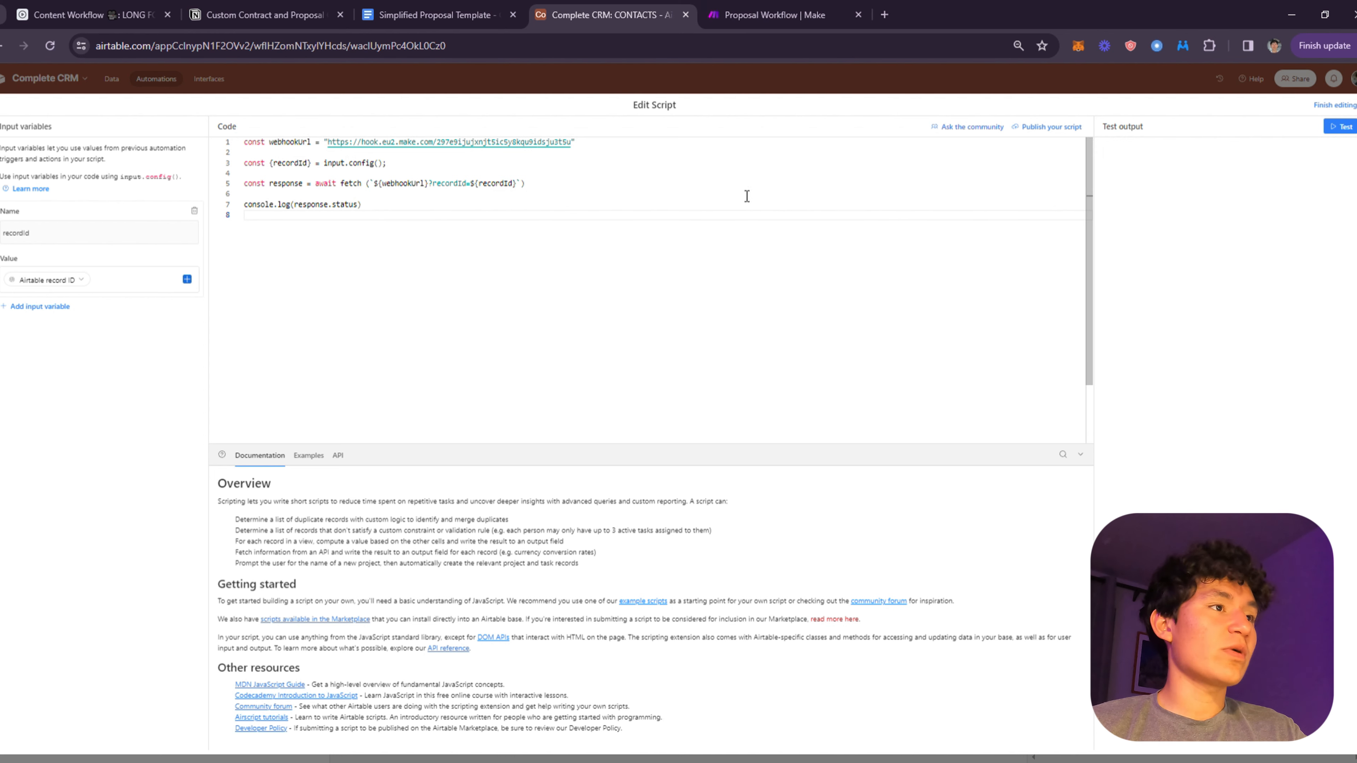
{"action": "key", "text": "ctrl+Tab"}
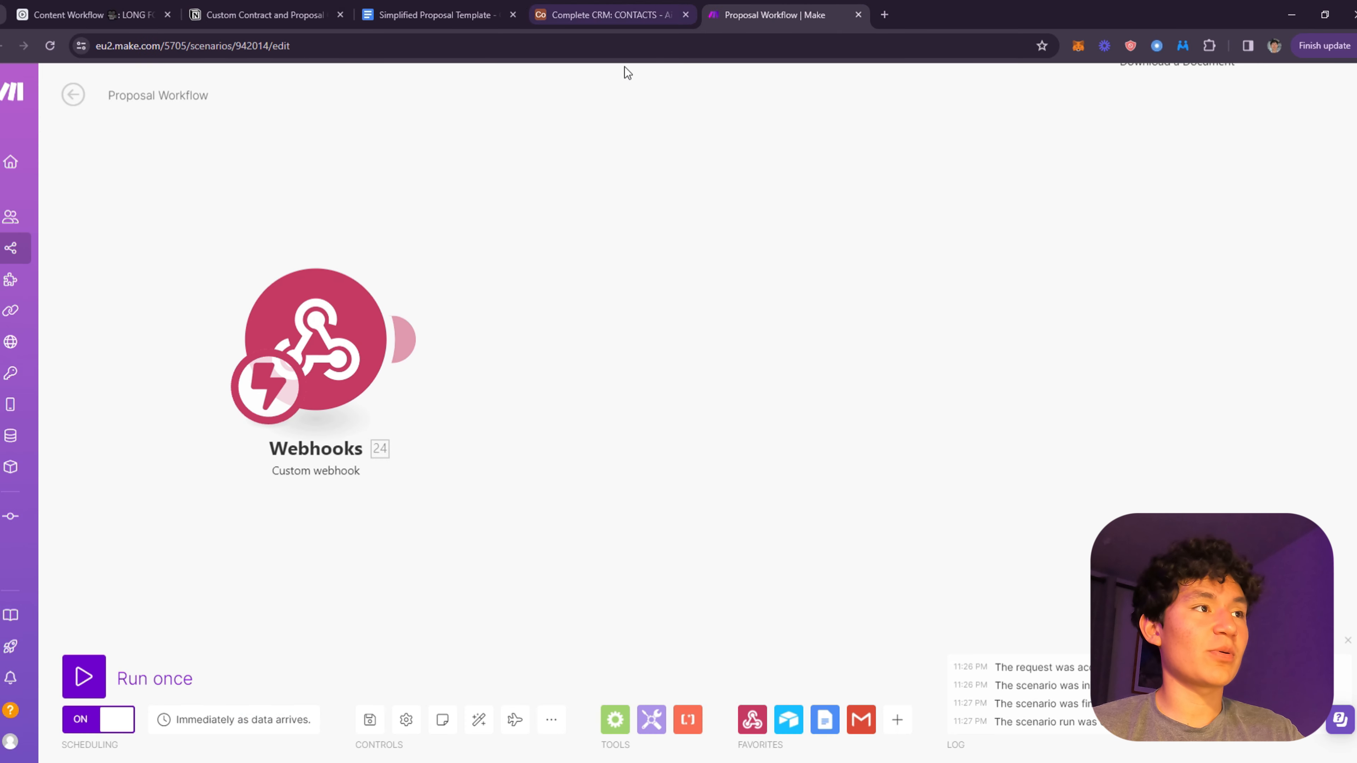
{"action": "key", "text": "ctrl+shift+Tab"}
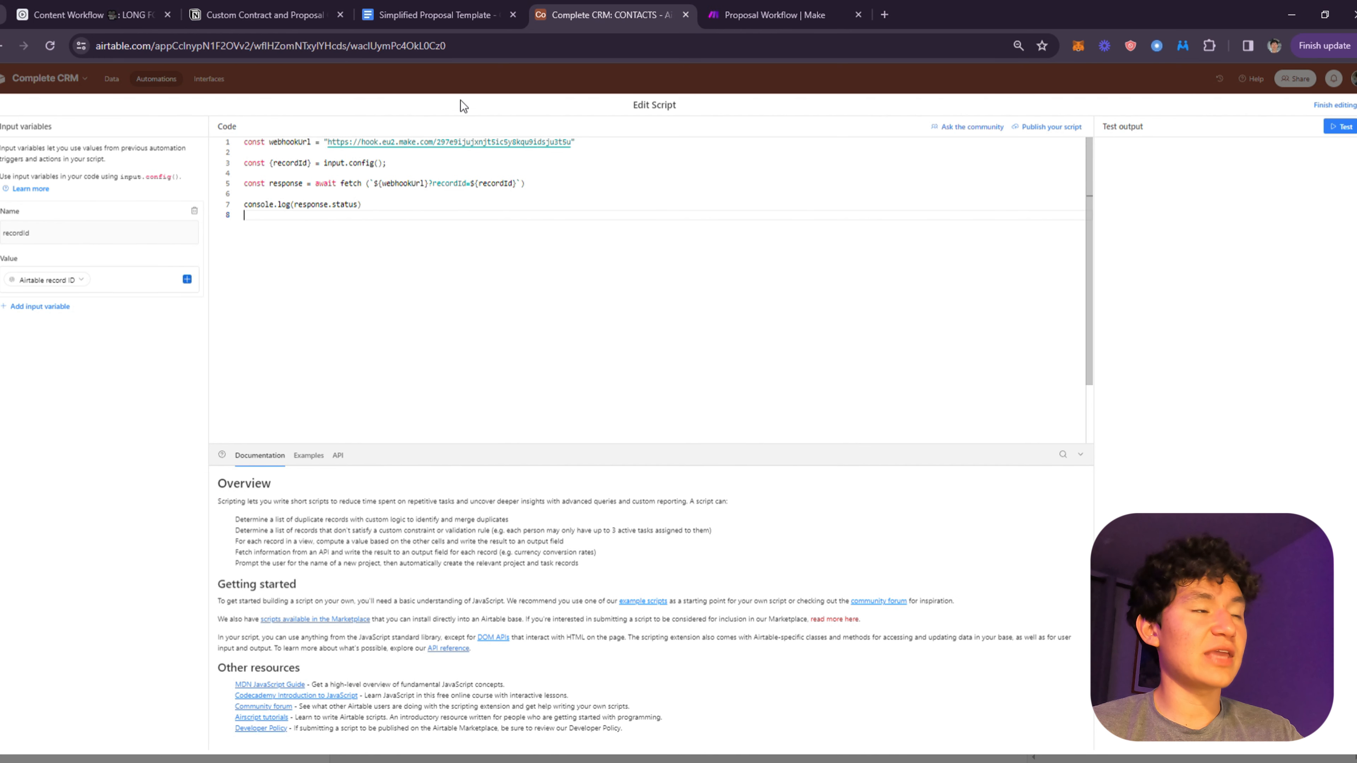
{"action": "left_click", "coordinate": [1340, 128]}
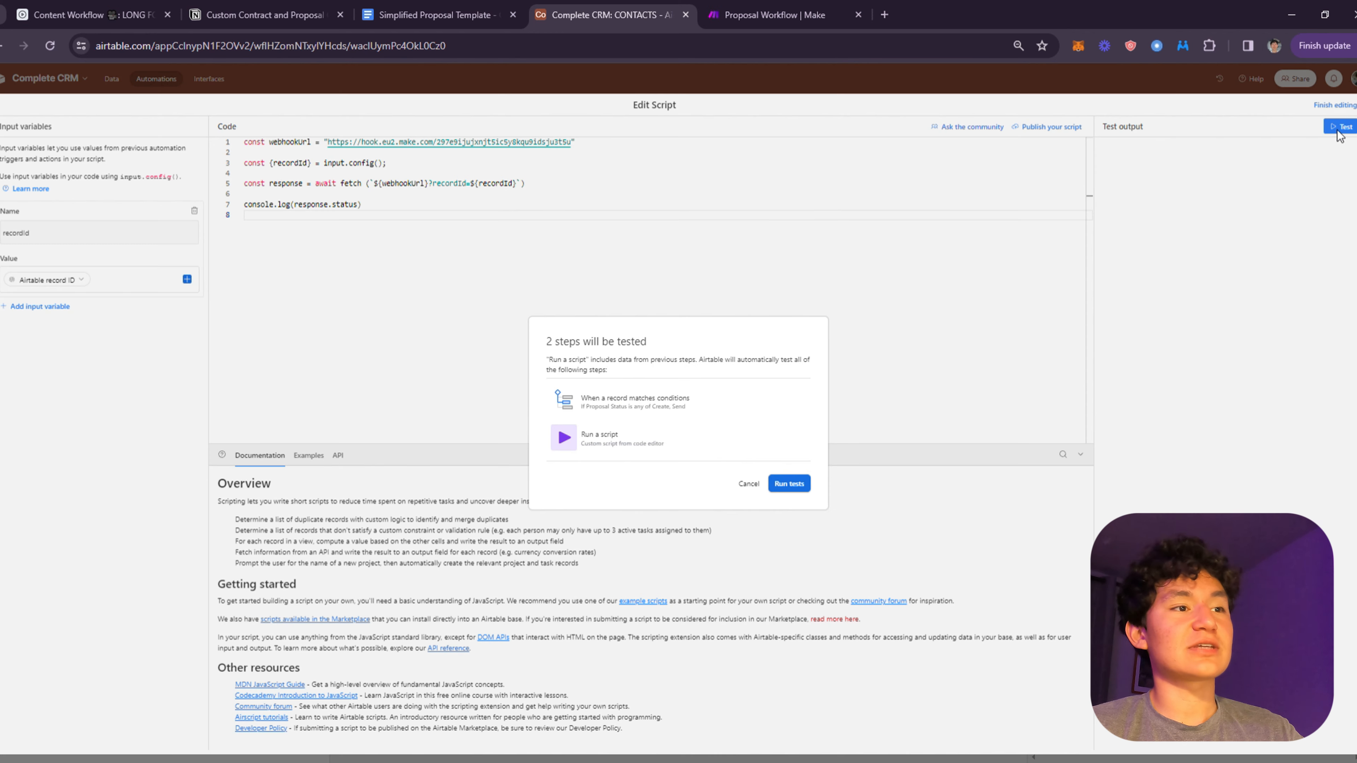
- Set the Make scenario to run once, run the script tests, and close the editor
{"action": "left_click", "coordinate": [815, 16]}
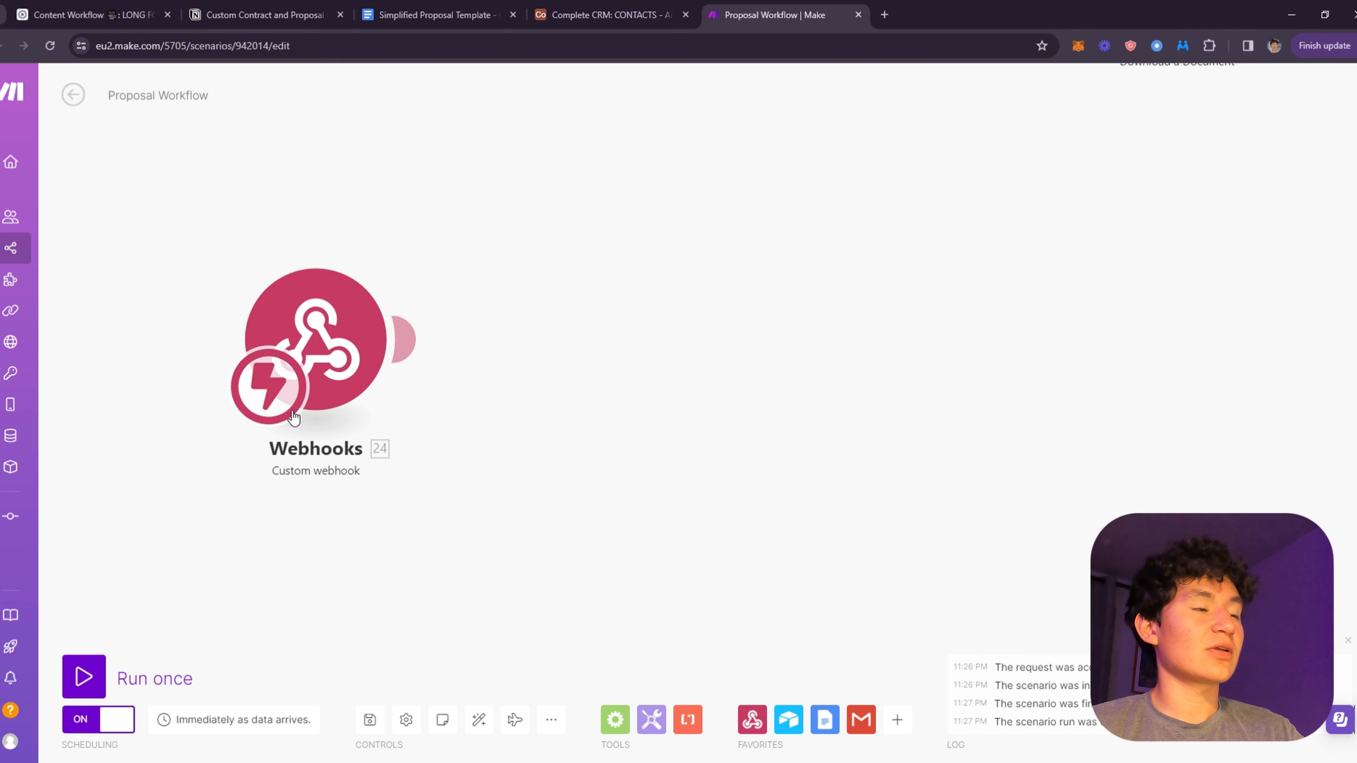
{"action": "left_click", "coordinate": [82, 679]}
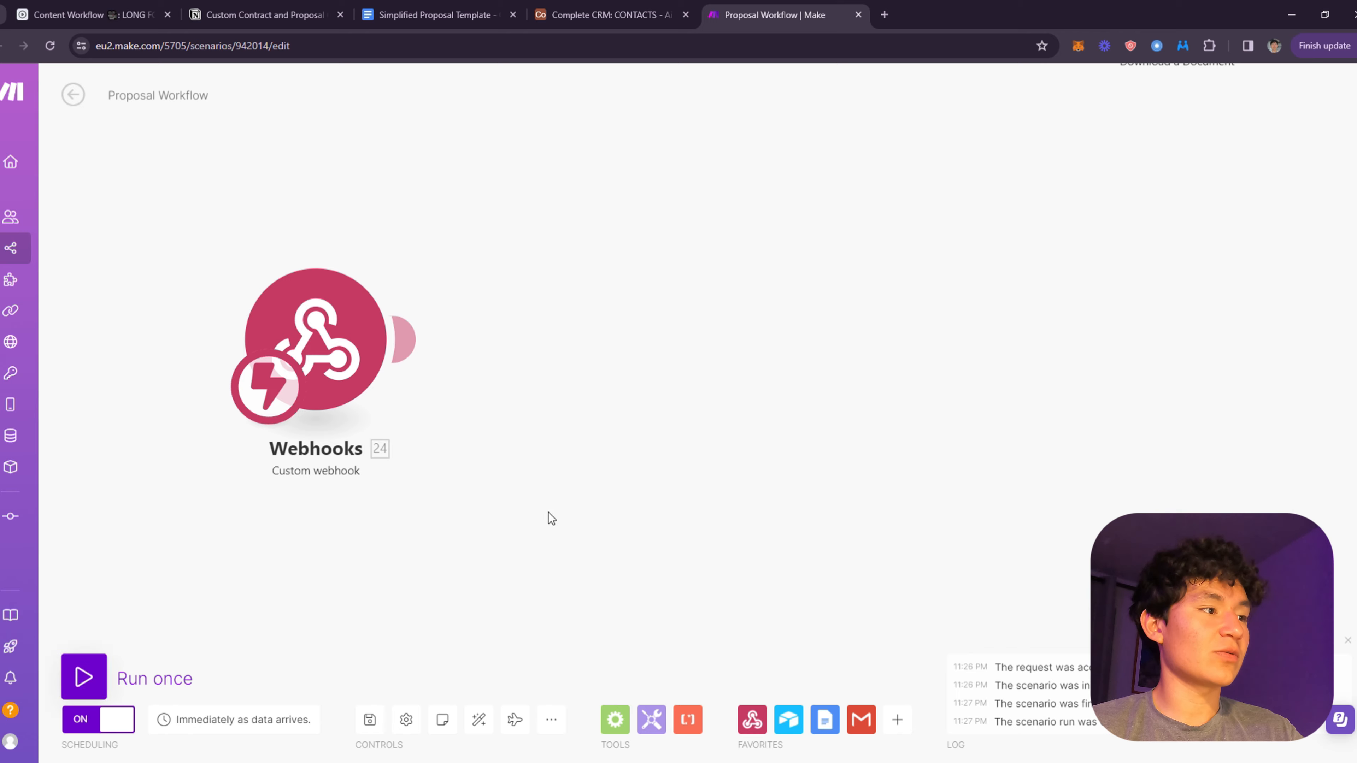
{"action": "left_click", "coordinate": [608, 14]}
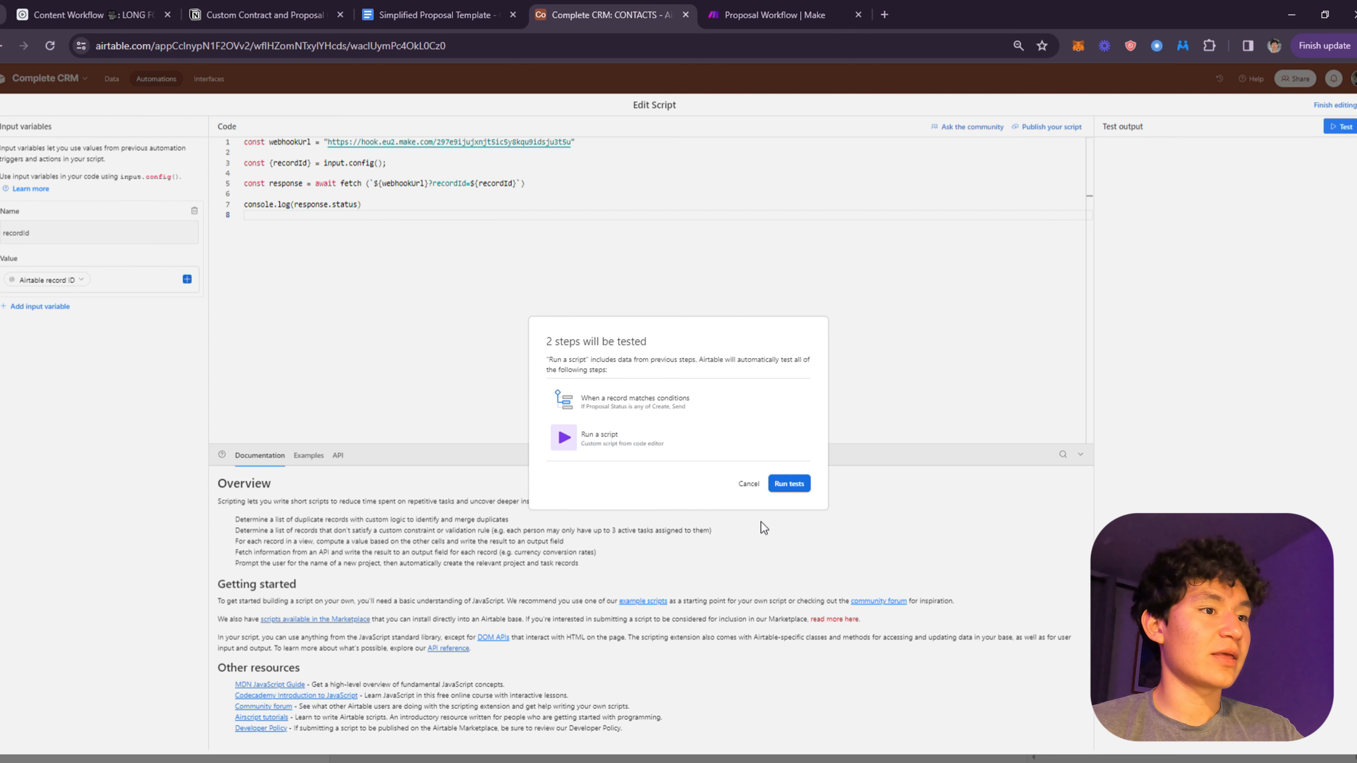
{"action": "left_click", "coordinate": [786, 489]}
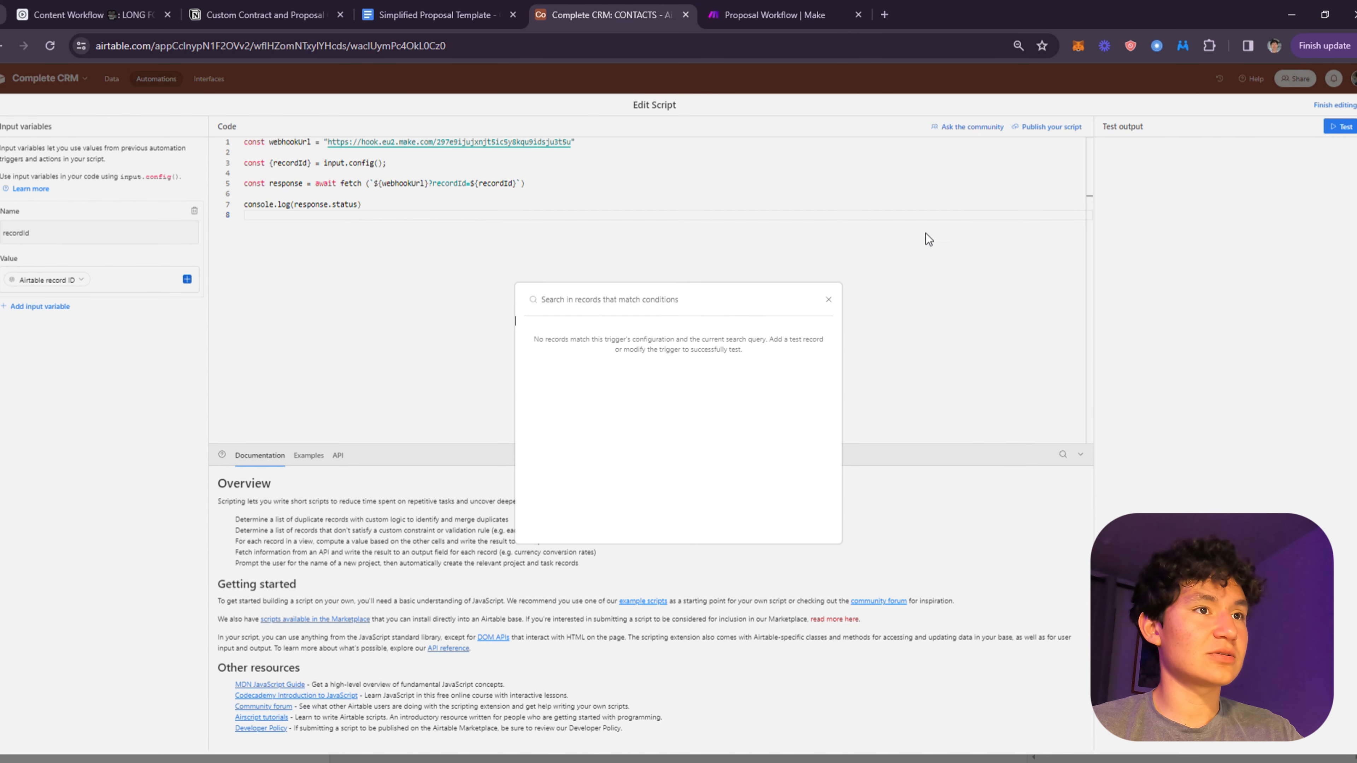
{"action": "key", "text": "Escape"}
{"action": "key", "text": "Escape"}
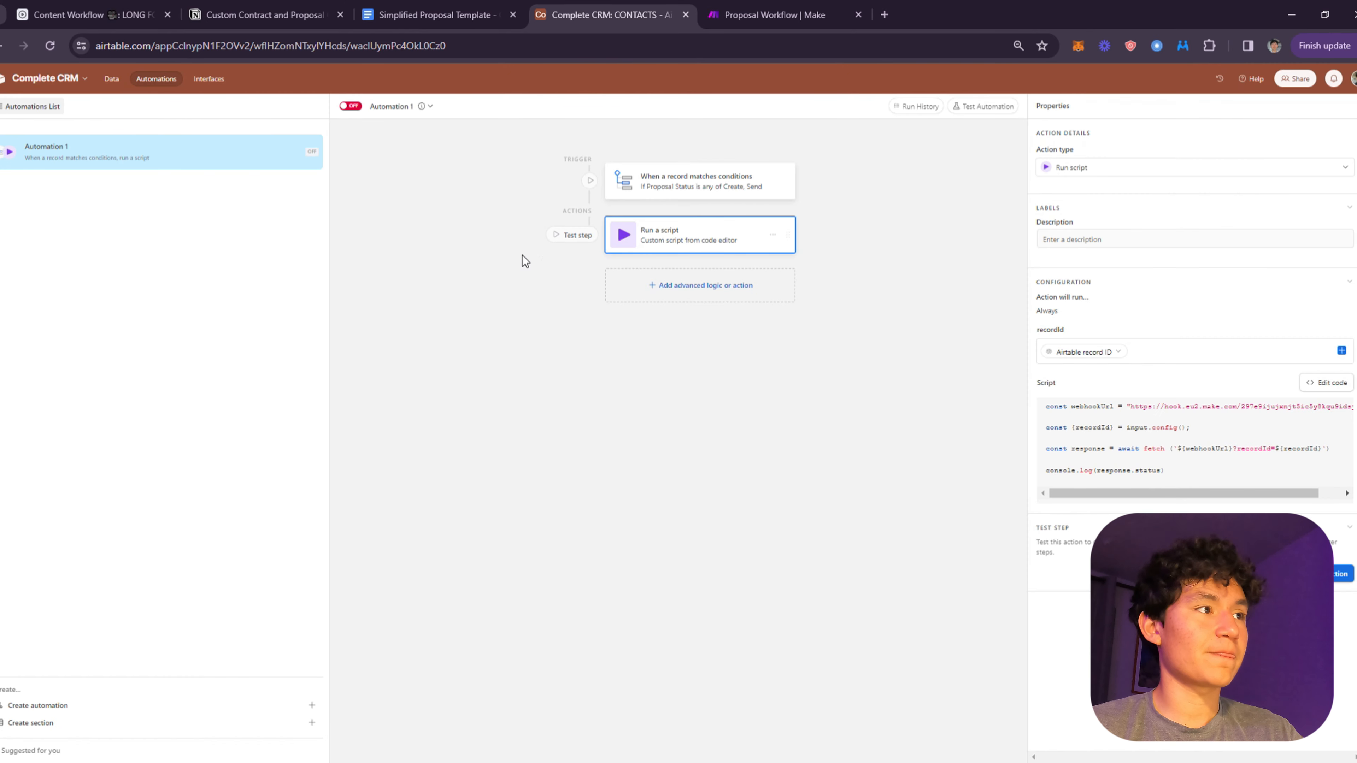
- Turn Automation 1 on and set the contact's Proposal Status to Create
{"action": "left_click", "coordinate": [114, 80]}
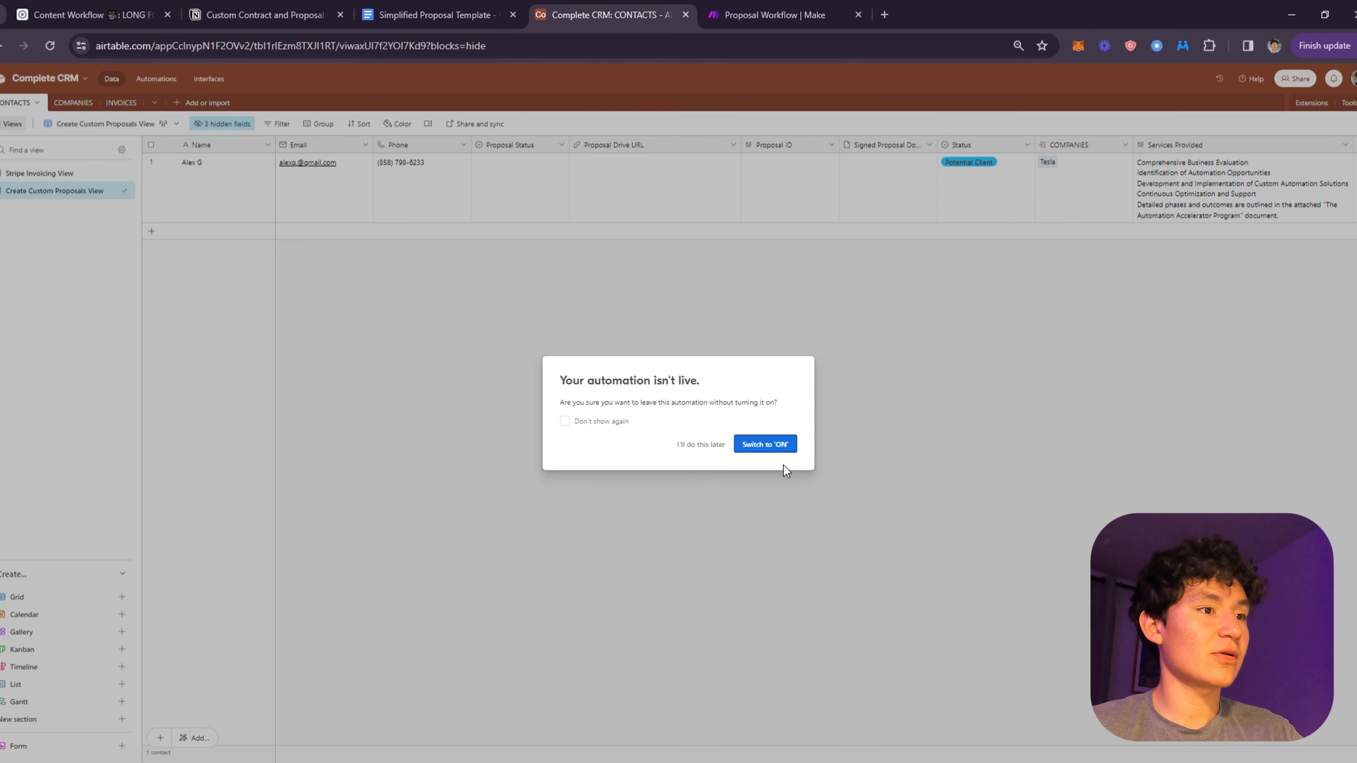
{"action": "left_click", "coordinate": [774, 451]}
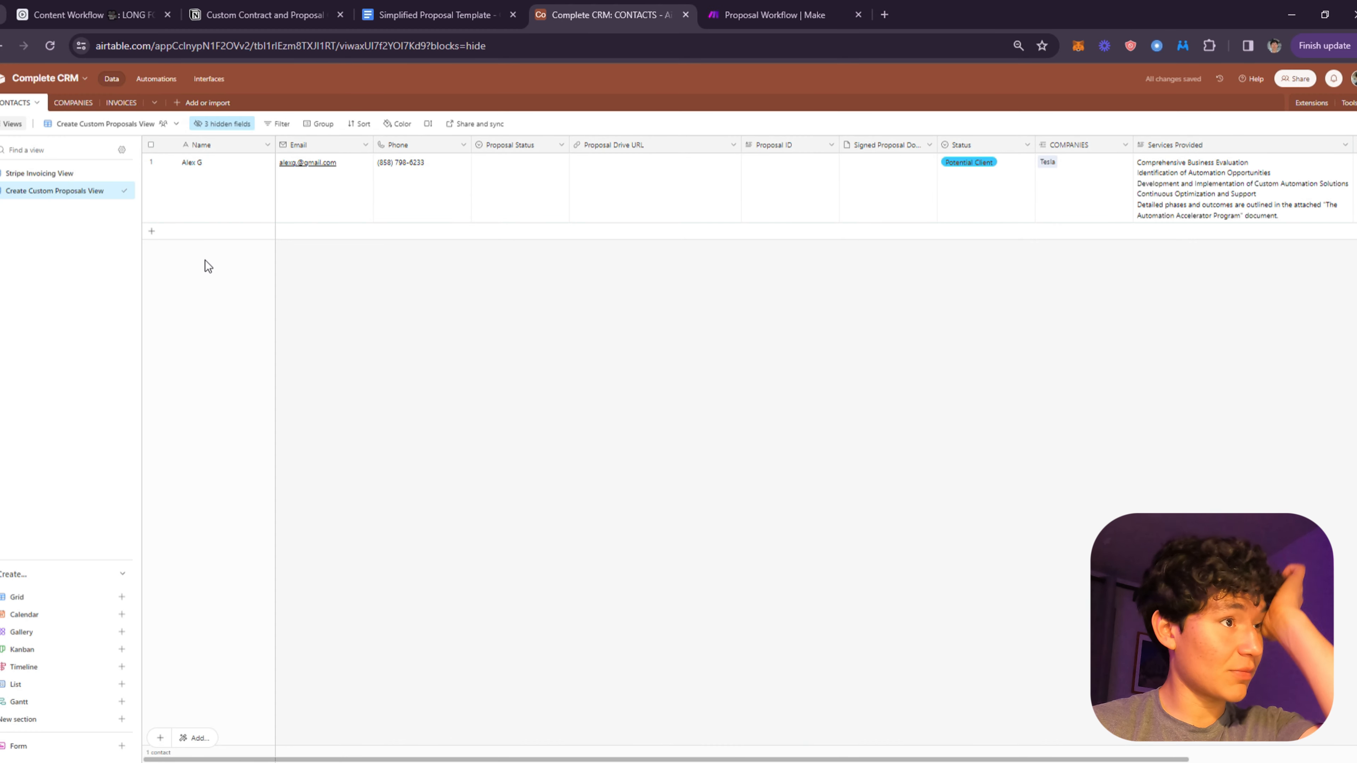
{"action": "left_click", "coordinate": [913, 201]}
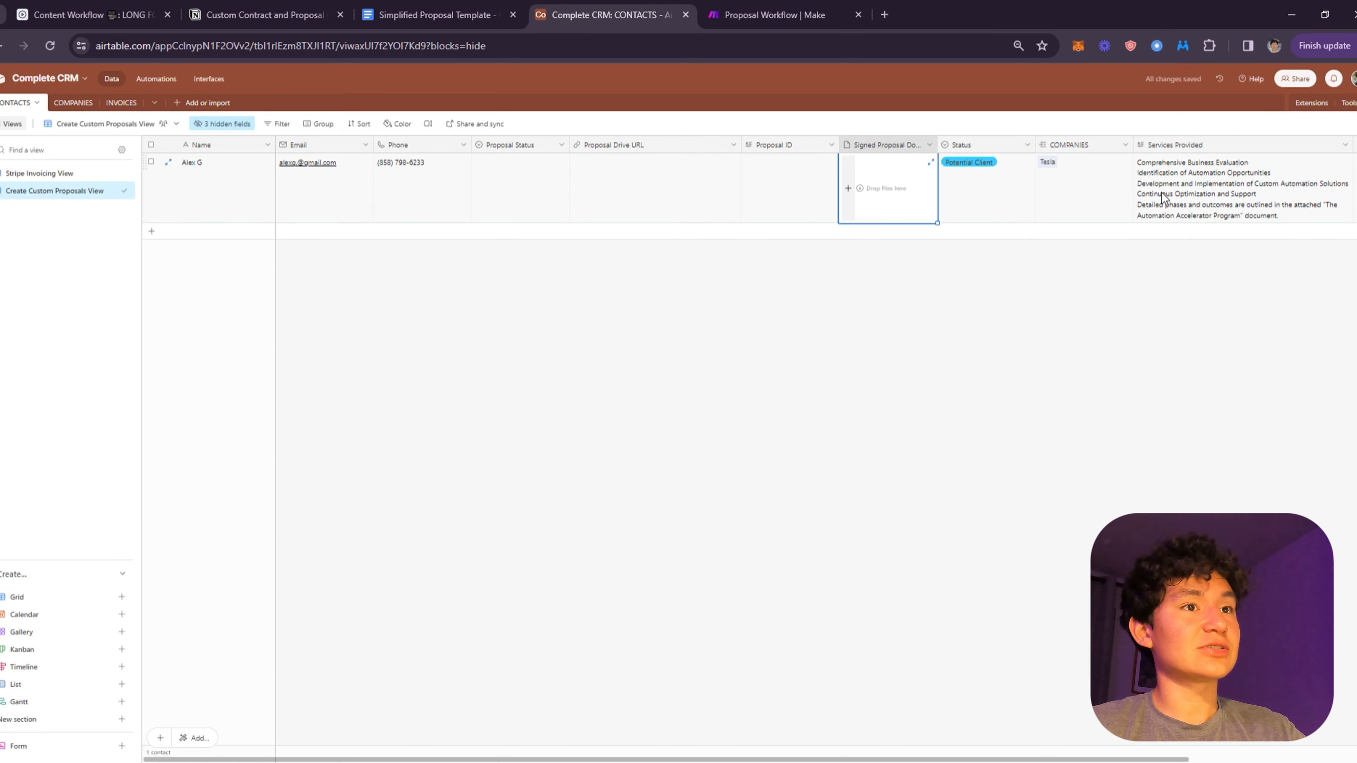
{"action": "left_click", "coordinate": [1079, 192]}
{"action": "double_click", "coordinate": [562, 196]}
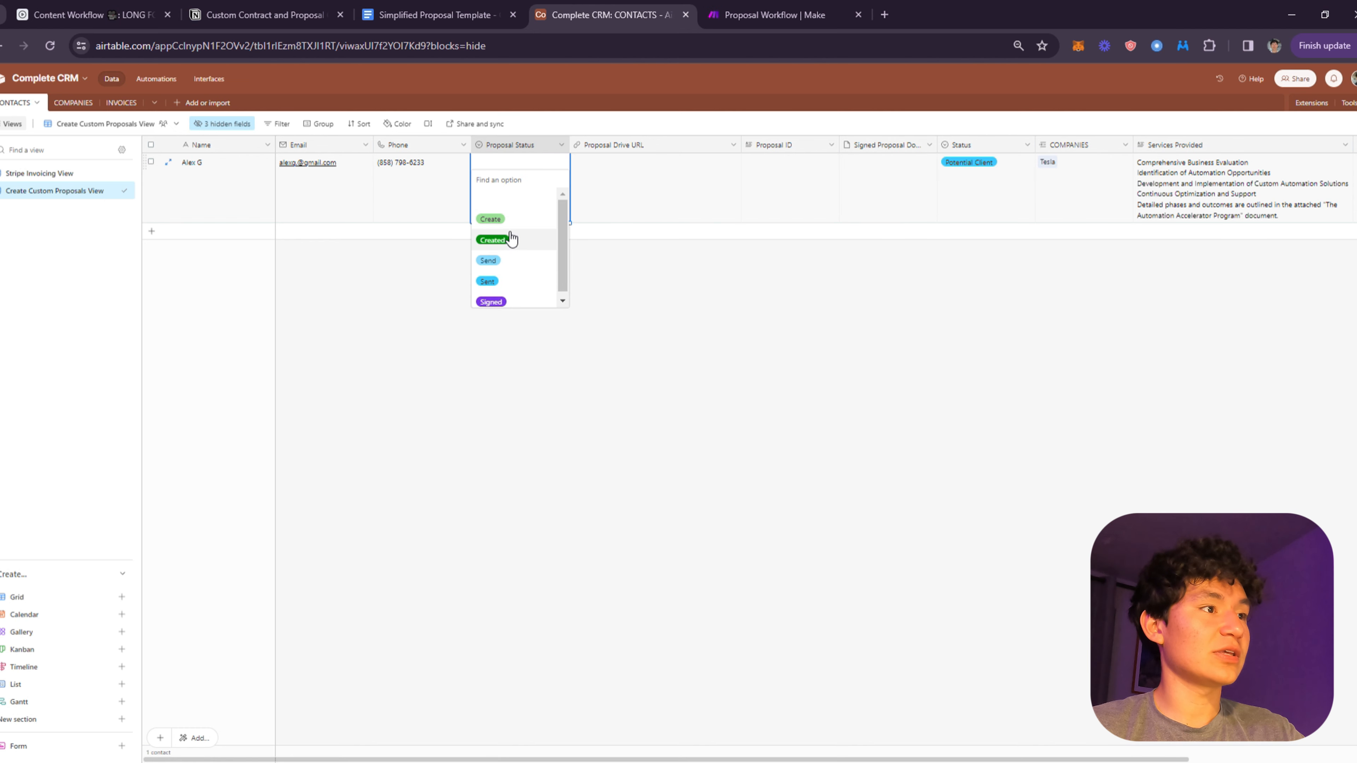
{"action": "left_click", "coordinate": [490, 219]}
{"action": "left_click", "coordinate": [796, 10]}
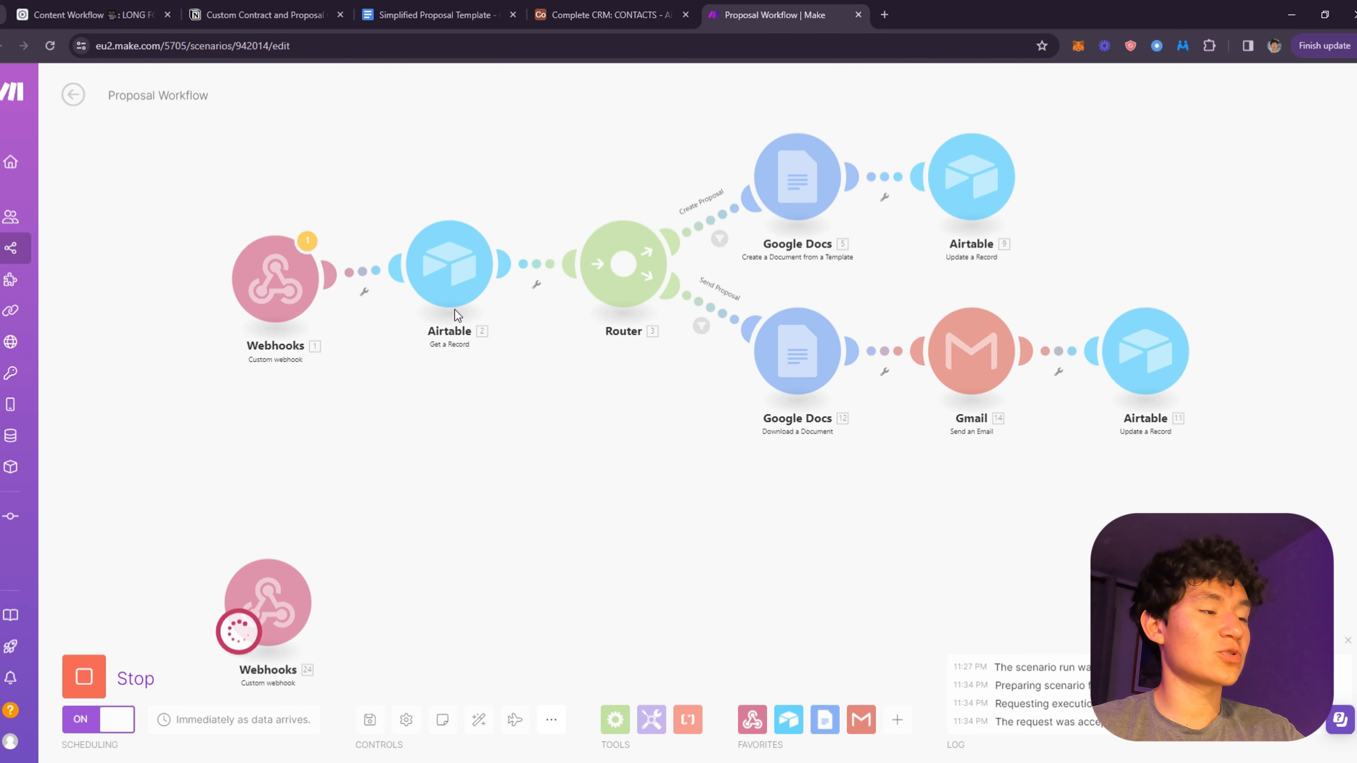
- Check the recordId value the listening webhook received
{"action": "left_click_drag", "start_coordinate": [454, 311], "coordinate": [660, 81]}
{"action": "scroll", "coordinate": [560, 285], "scroll_direction": "up", "scroll_amount": 3}
{"action": "left_click_drag", "start_coordinate": [561, 285], "coordinate": [457, 156]}
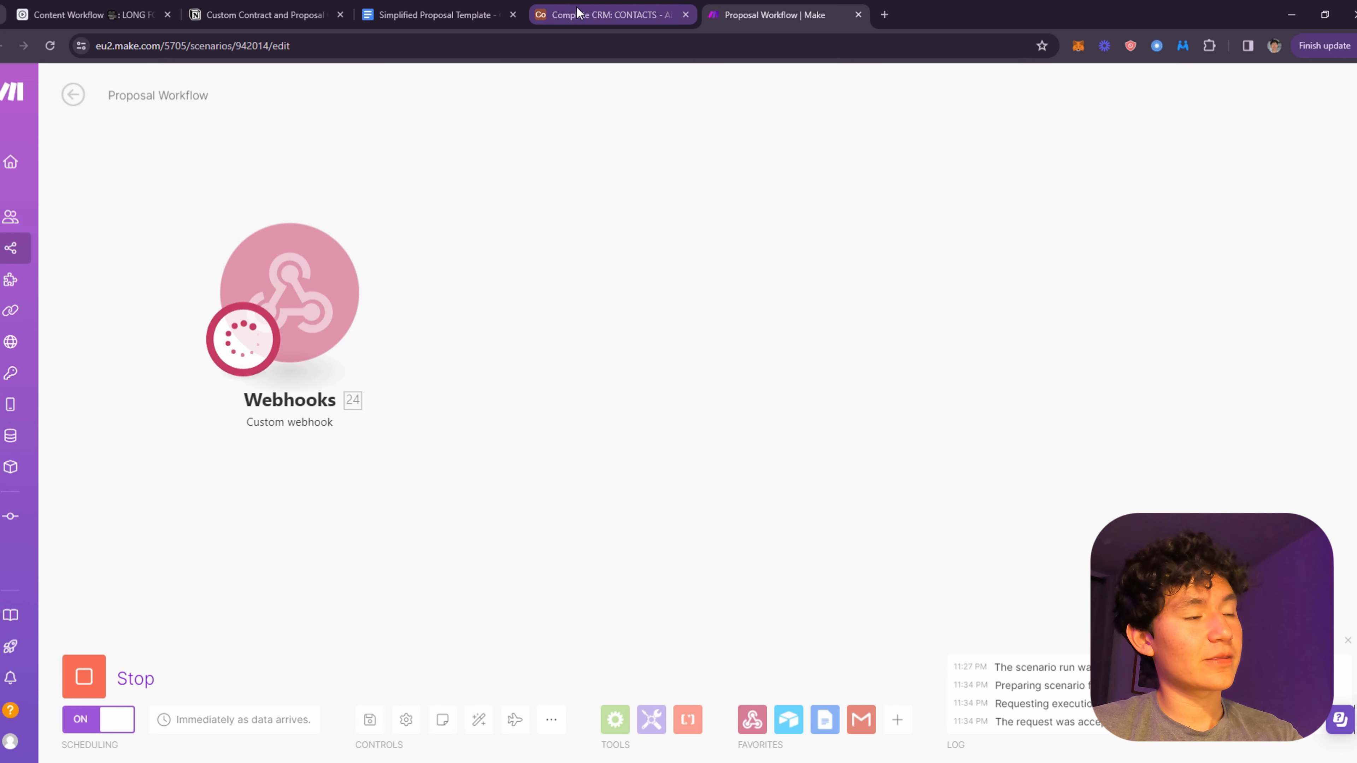
{"action": "left_click", "coordinate": [409, 208]}
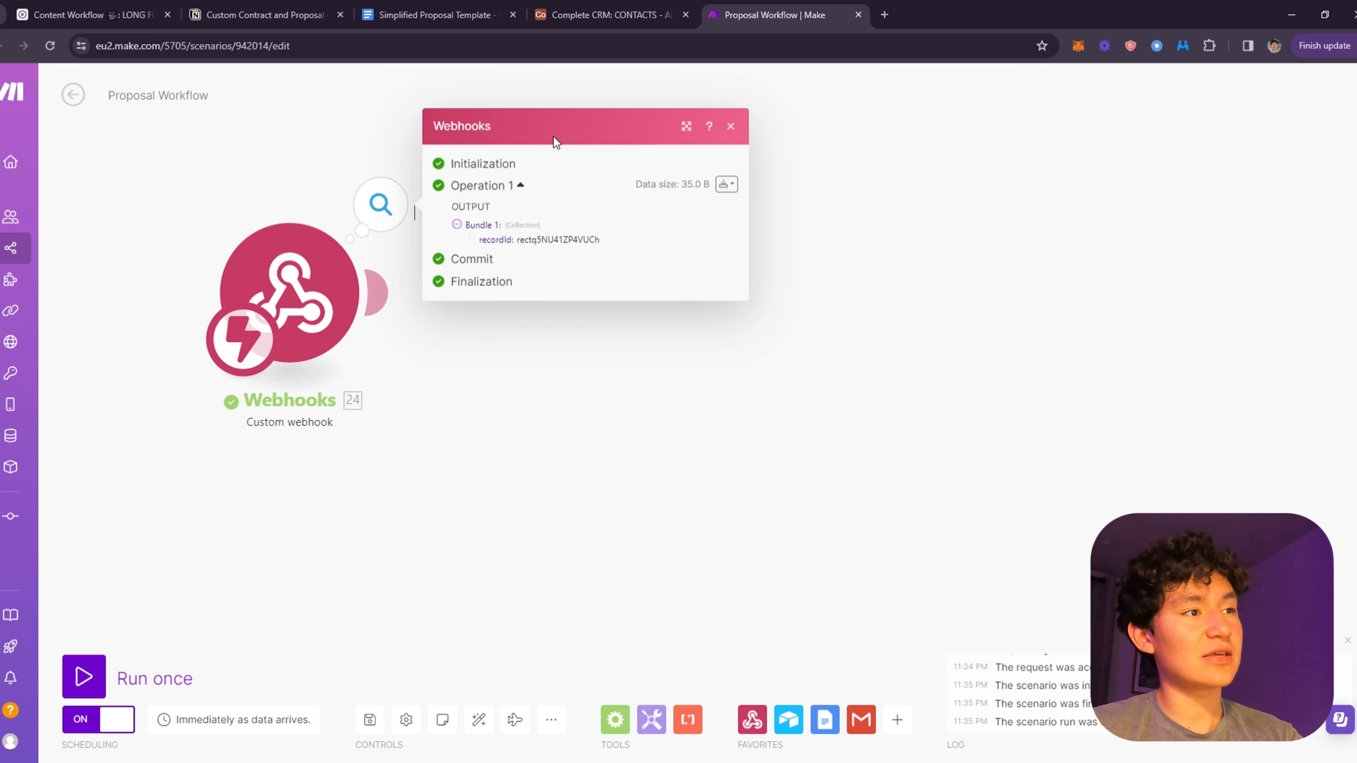
{"action": "double_click", "coordinate": [544, 240]}
{"action": "left_click", "coordinate": [451, 343]}
- Add an Airtable Get a Record module after the webhook
{"action": "left_click", "coordinate": [376, 292]}
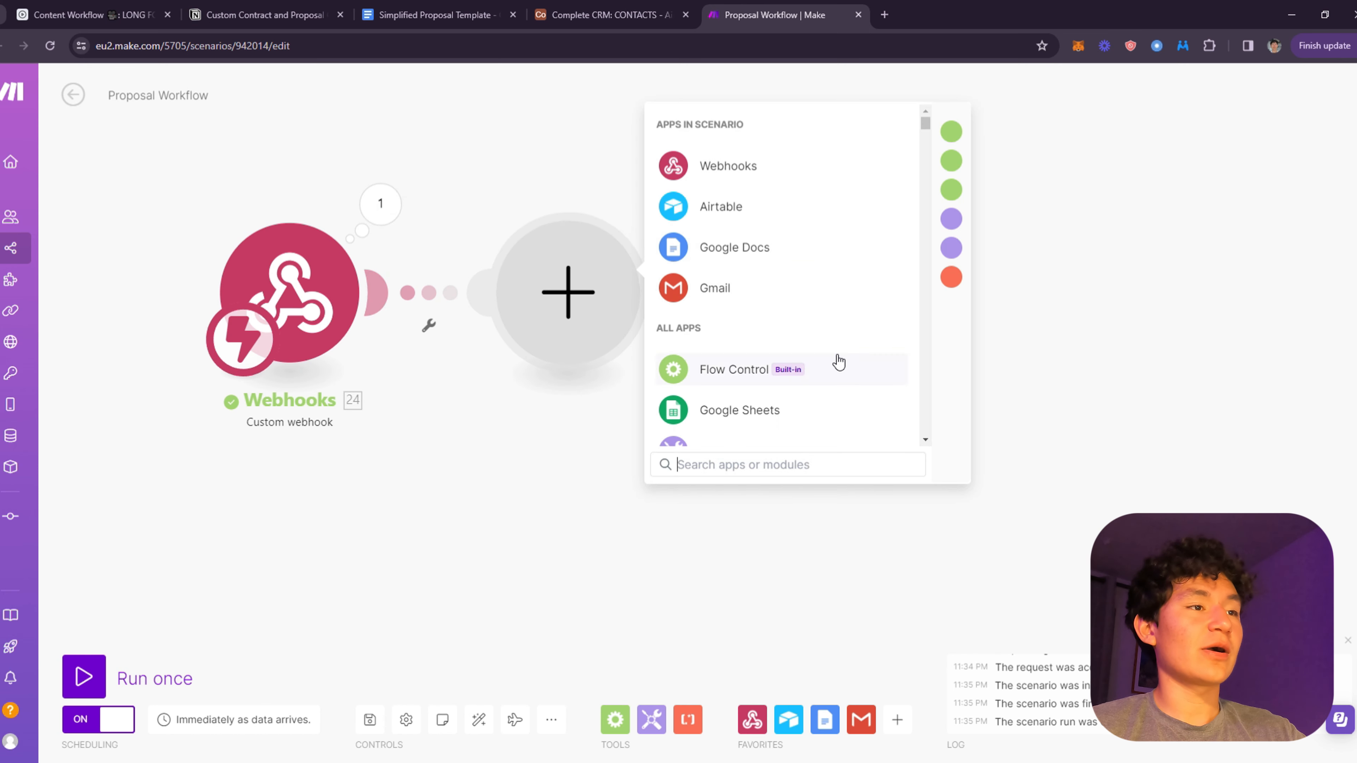
{"action": "left_click", "coordinate": [775, 207]}
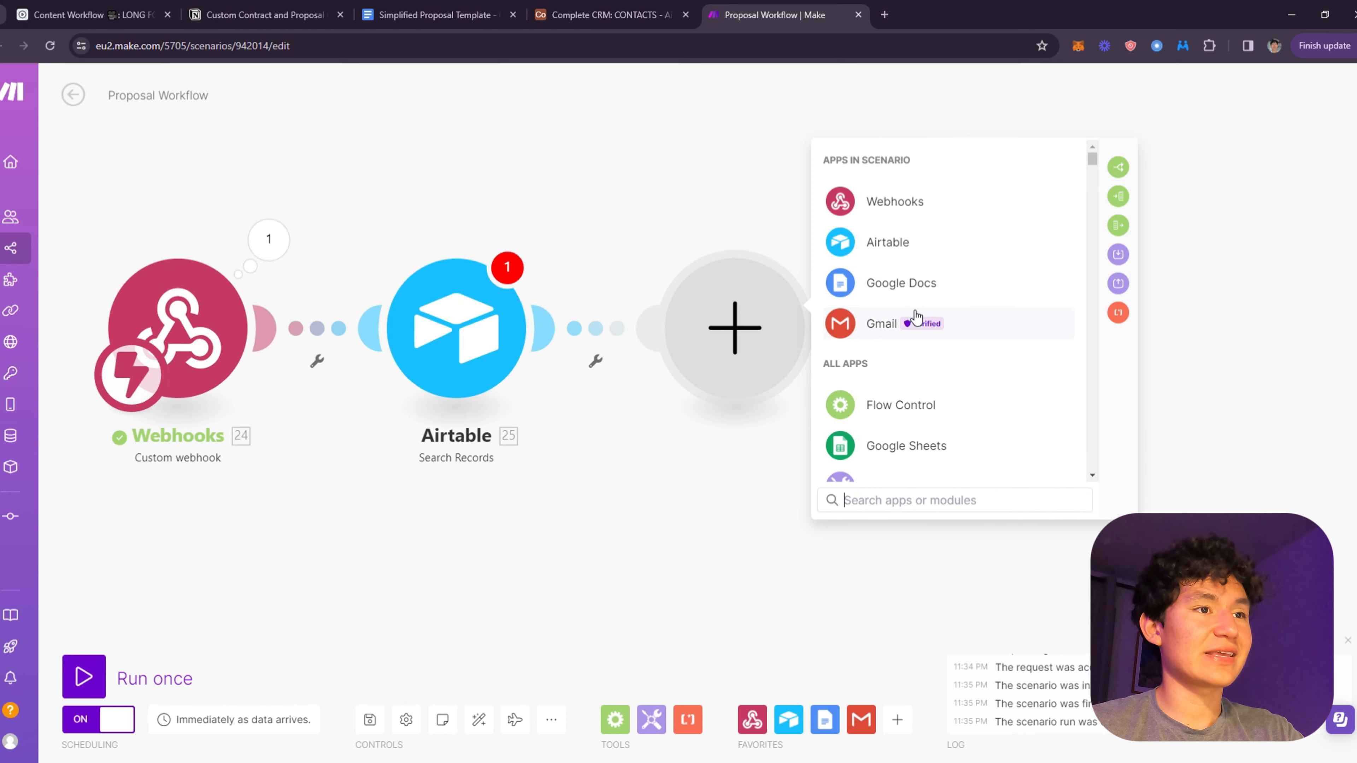
{"action": "left_click", "coordinate": [880, 240]}
{"action": "left_click", "coordinate": [907, 324]}
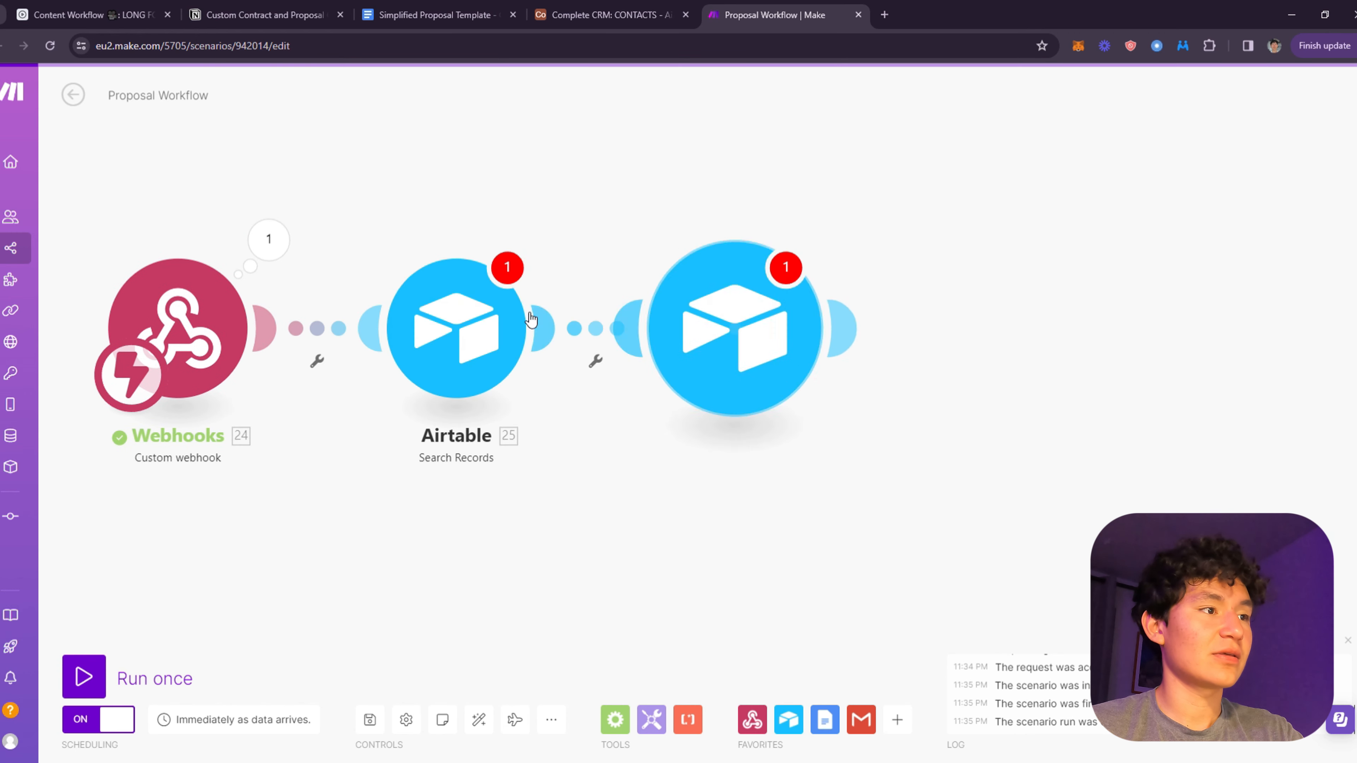
- Point it at Complete CRM's CONTACTS table with Record ID mapped to 24. recordId
{"action": "left_click", "coordinate": [643, 387]}
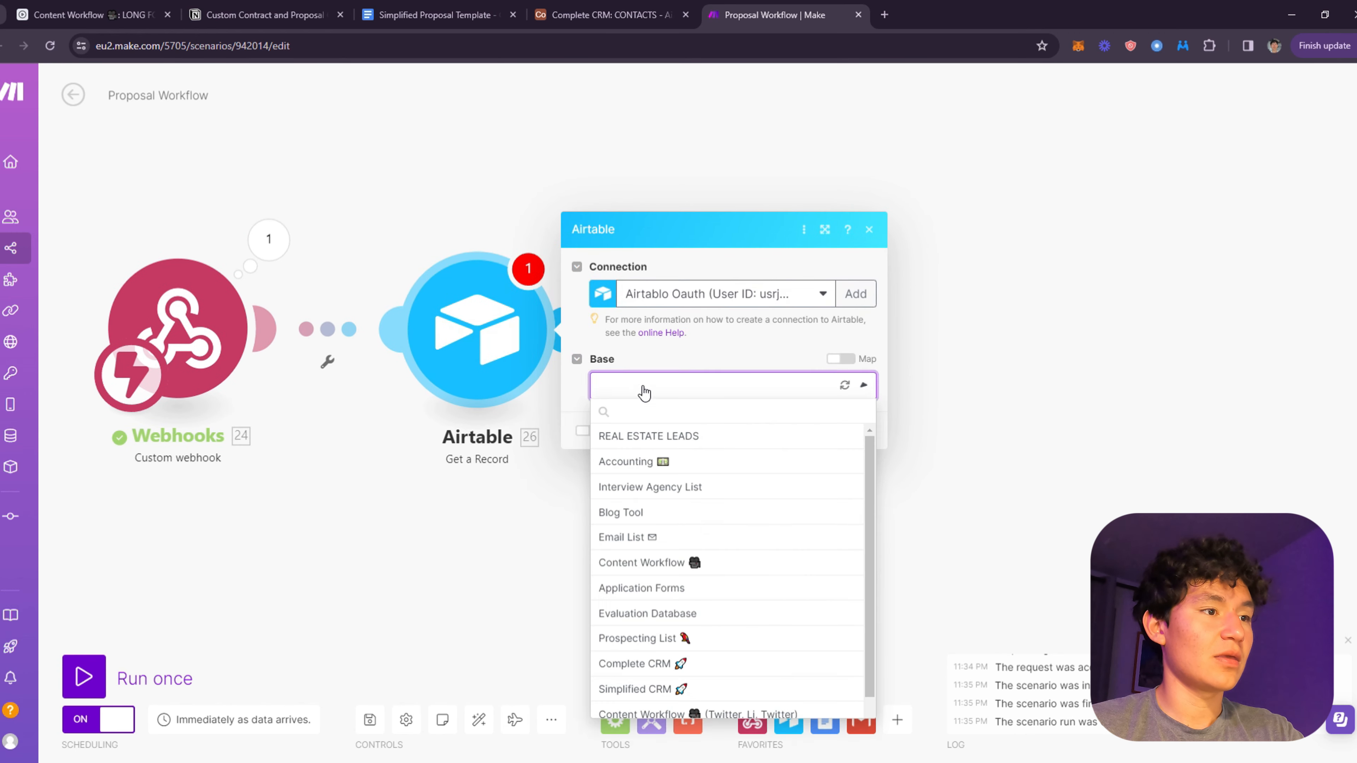
{"action": "scroll", "coordinate": [732, 556], "scroll_direction": "down", "scroll_amount": 2}
{"action": "left_click", "coordinate": [691, 740]}
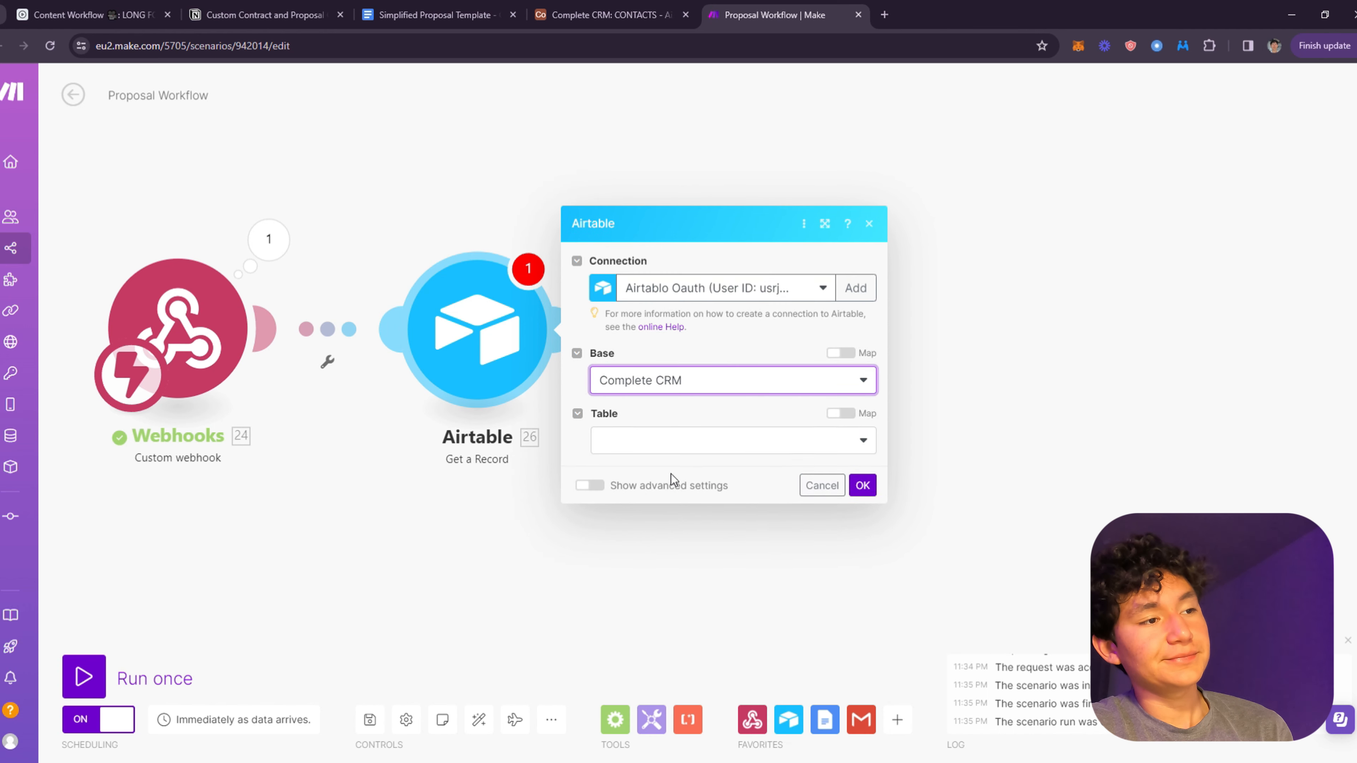
{"action": "left_click", "coordinate": [635, 411]}
{"action": "left_click", "coordinate": [621, 441]}
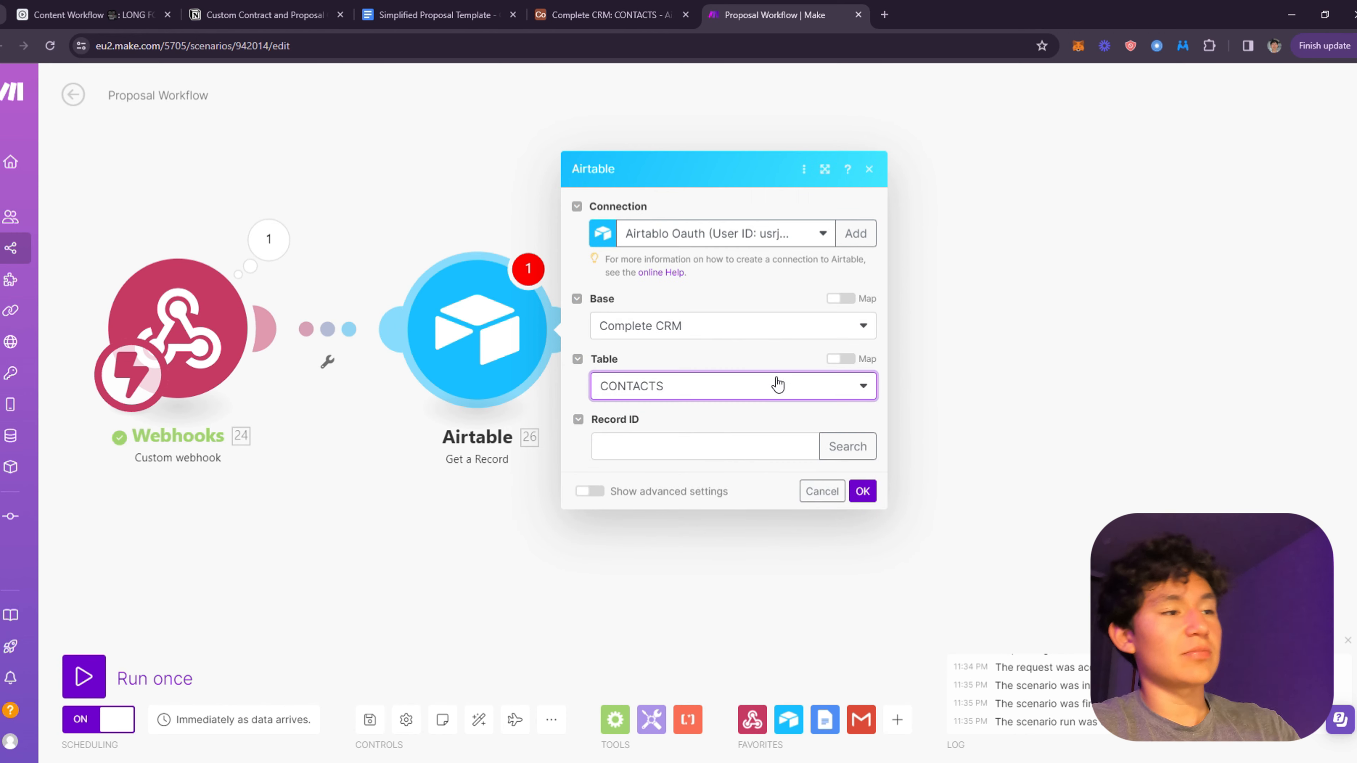
{"action": "left_click", "coordinate": [672, 452]}
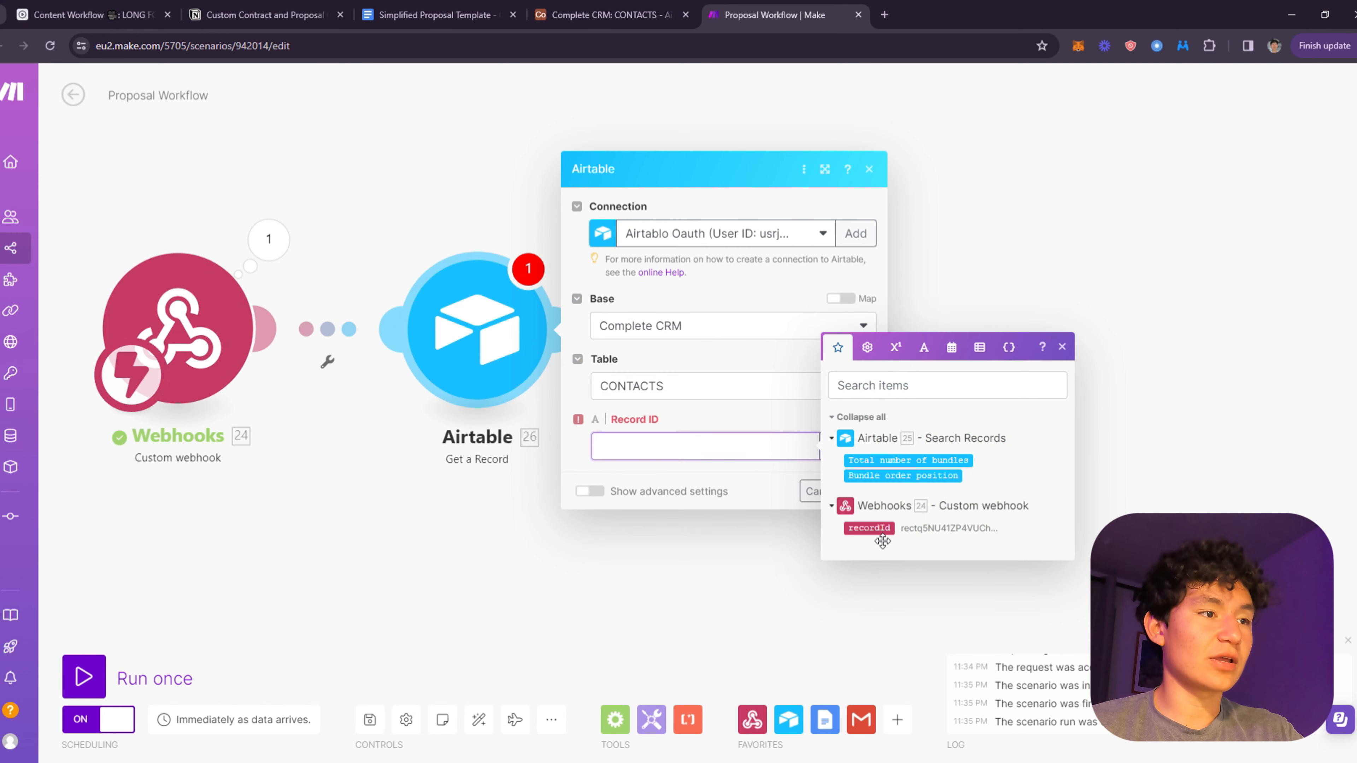
{"action": "left_click", "coordinate": [866, 528]}
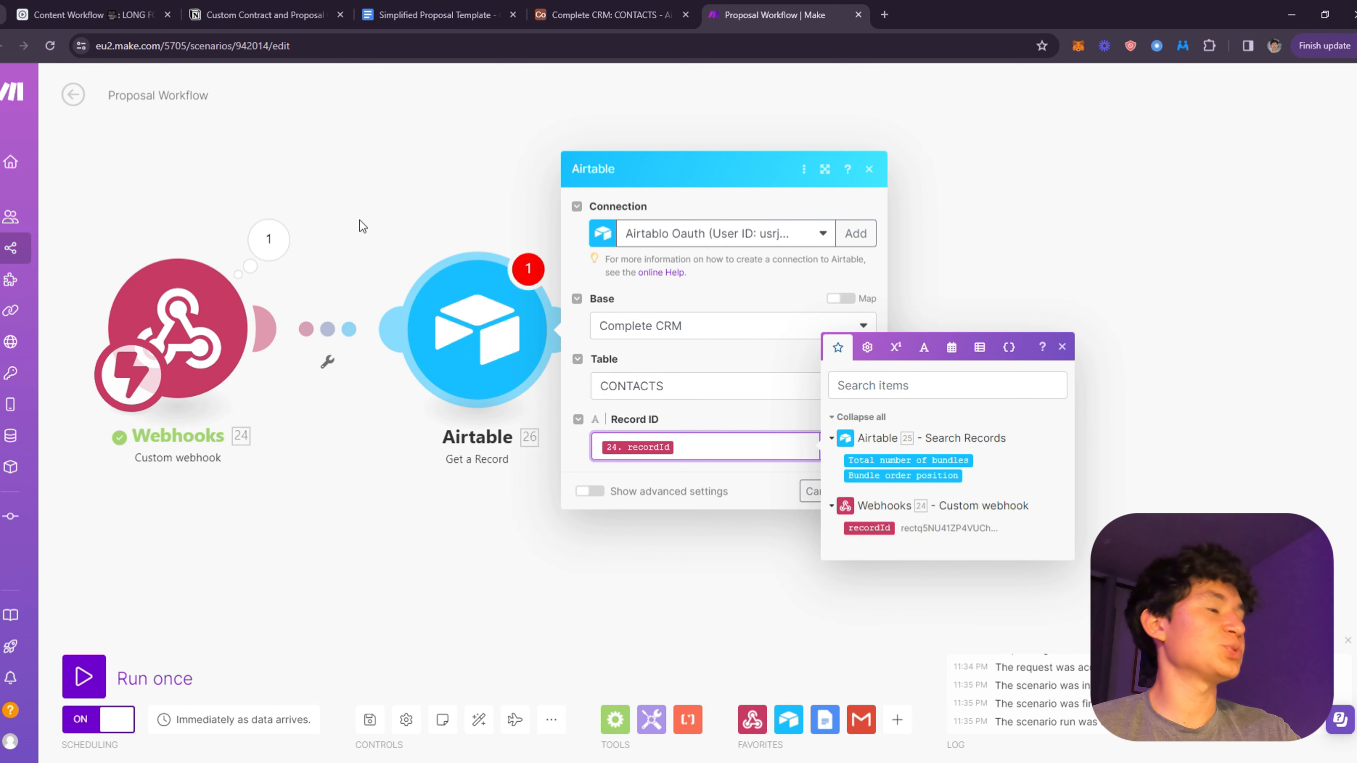
{"action": "left_click", "coordinate": [699, 477]}
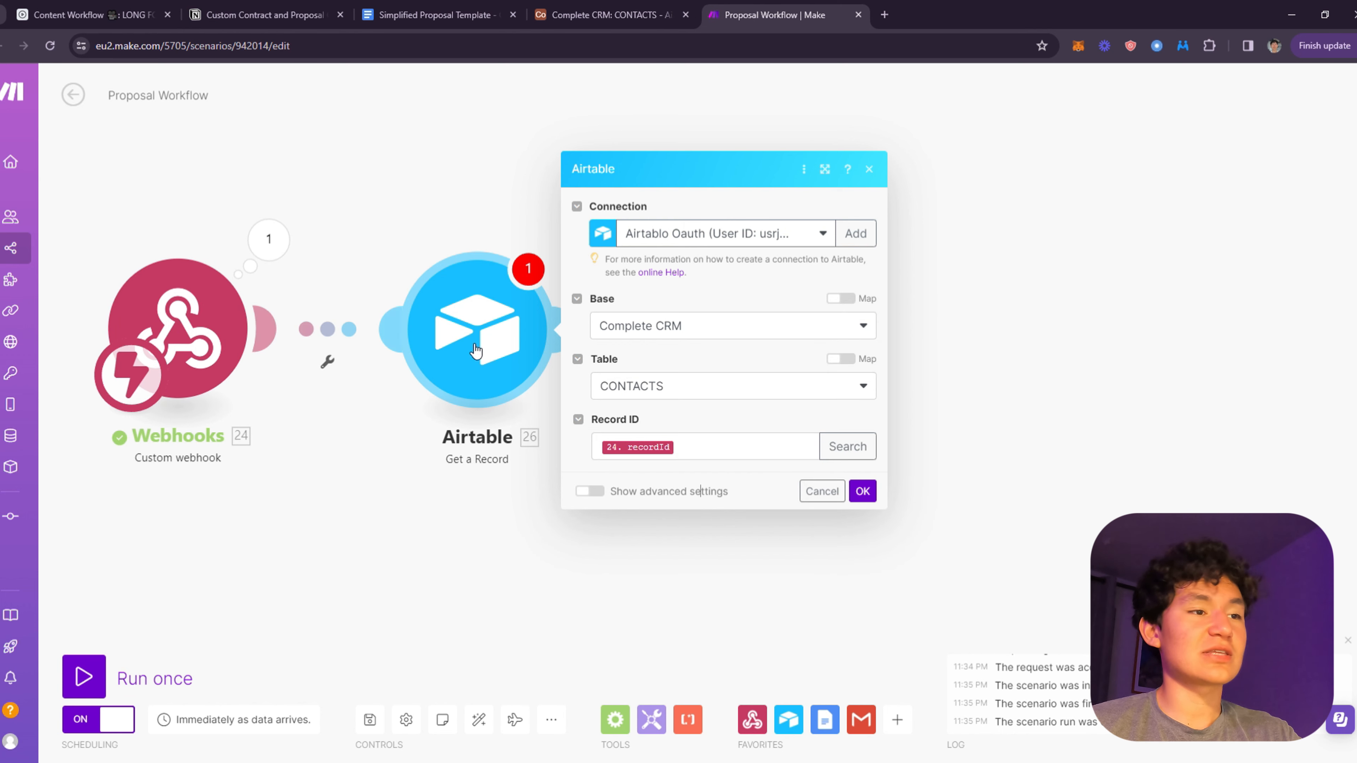
{"action": "left_click", "coordinate": [862, 492]}
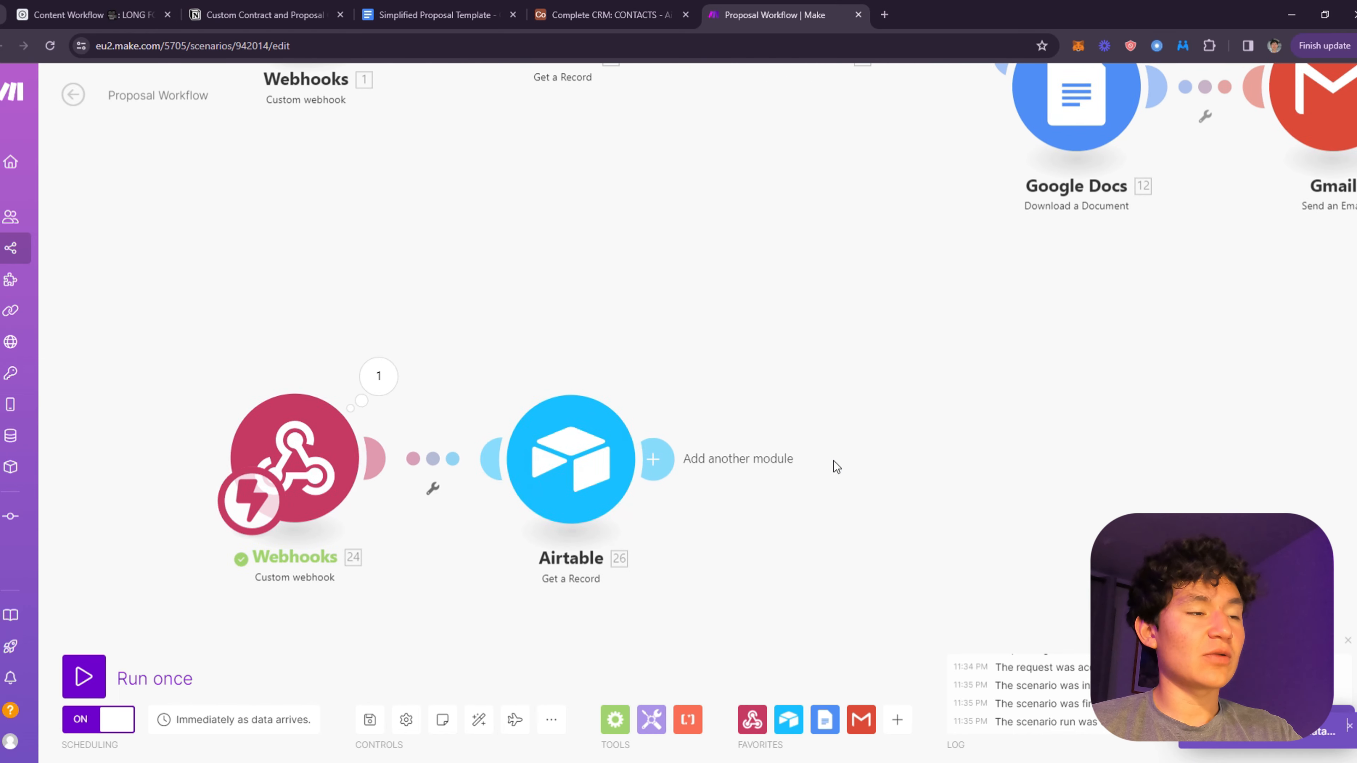
{"action": "left_click_drag", "start_coordinate": [739, 421], "coordinate": [589, 273]}
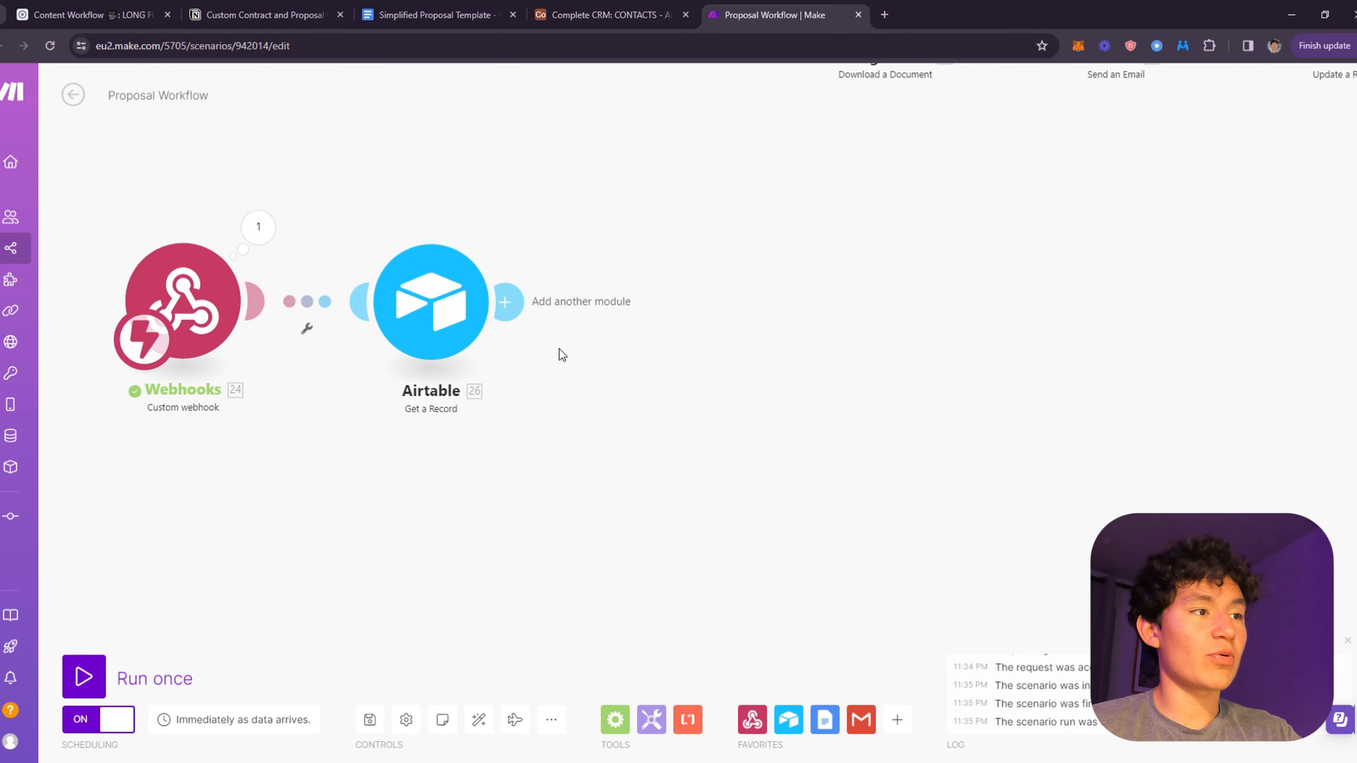
{"action": "left_click_drag", "start_coordinate": [503, 351], "coordinate": [680, 343]}
{"action": "left_click", "coordinate": [684, 292]}
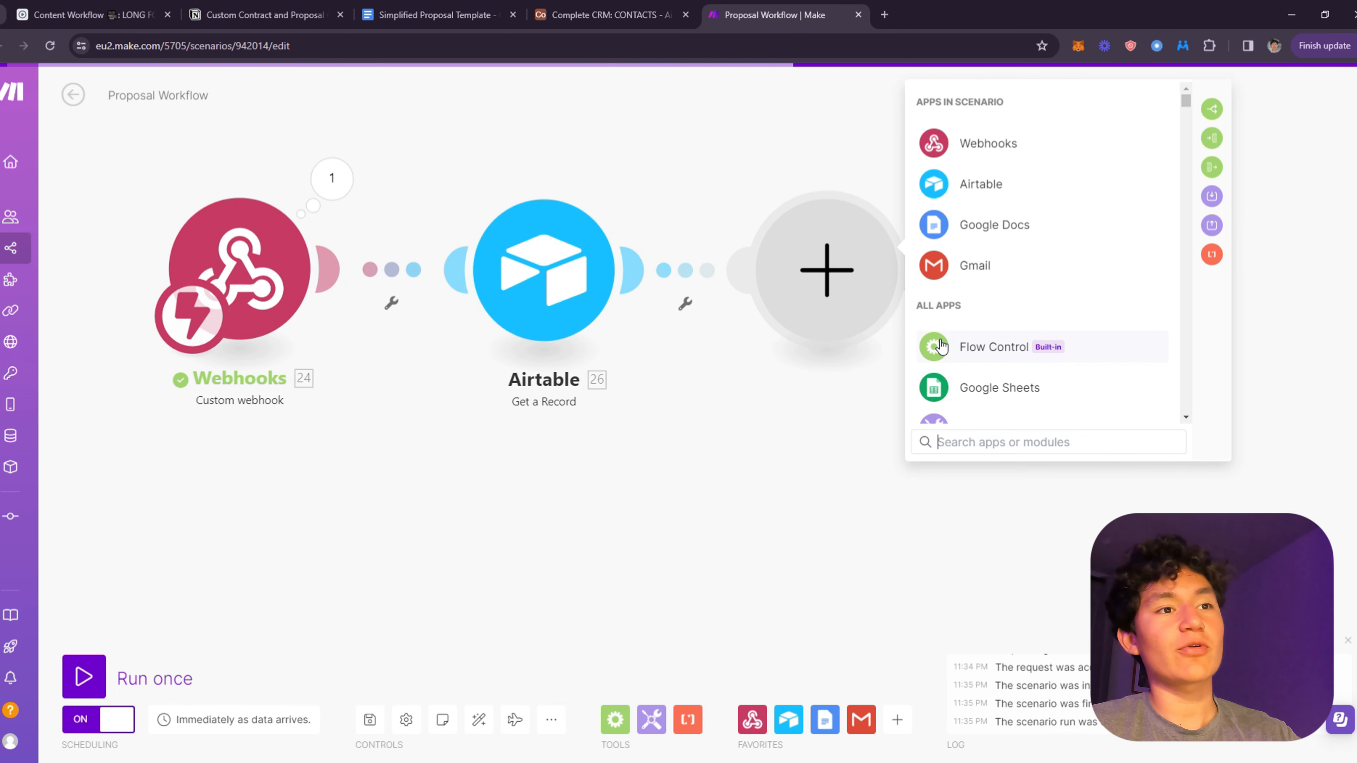
{"action": "left_click", "coordinate": [945, 350]}
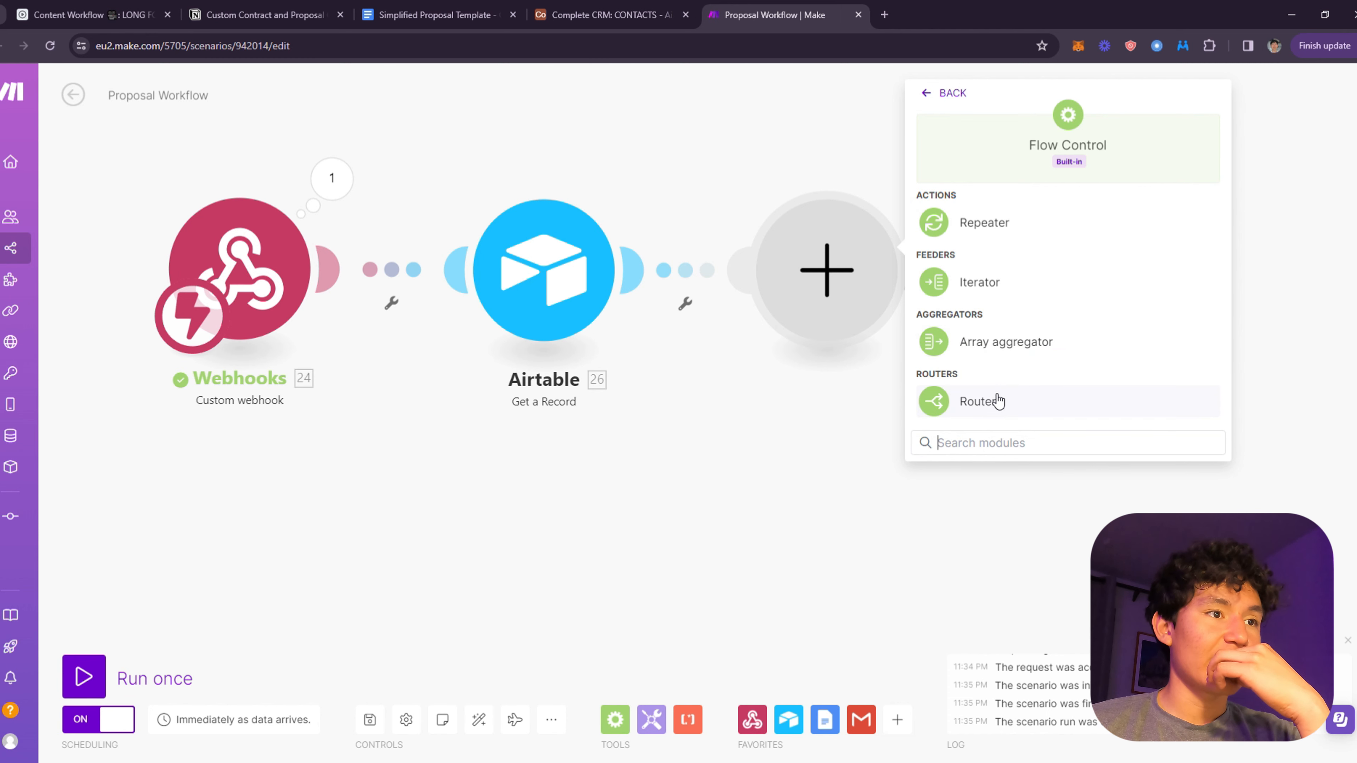
{"action": "left_click", "coordinate": [980, 401]}
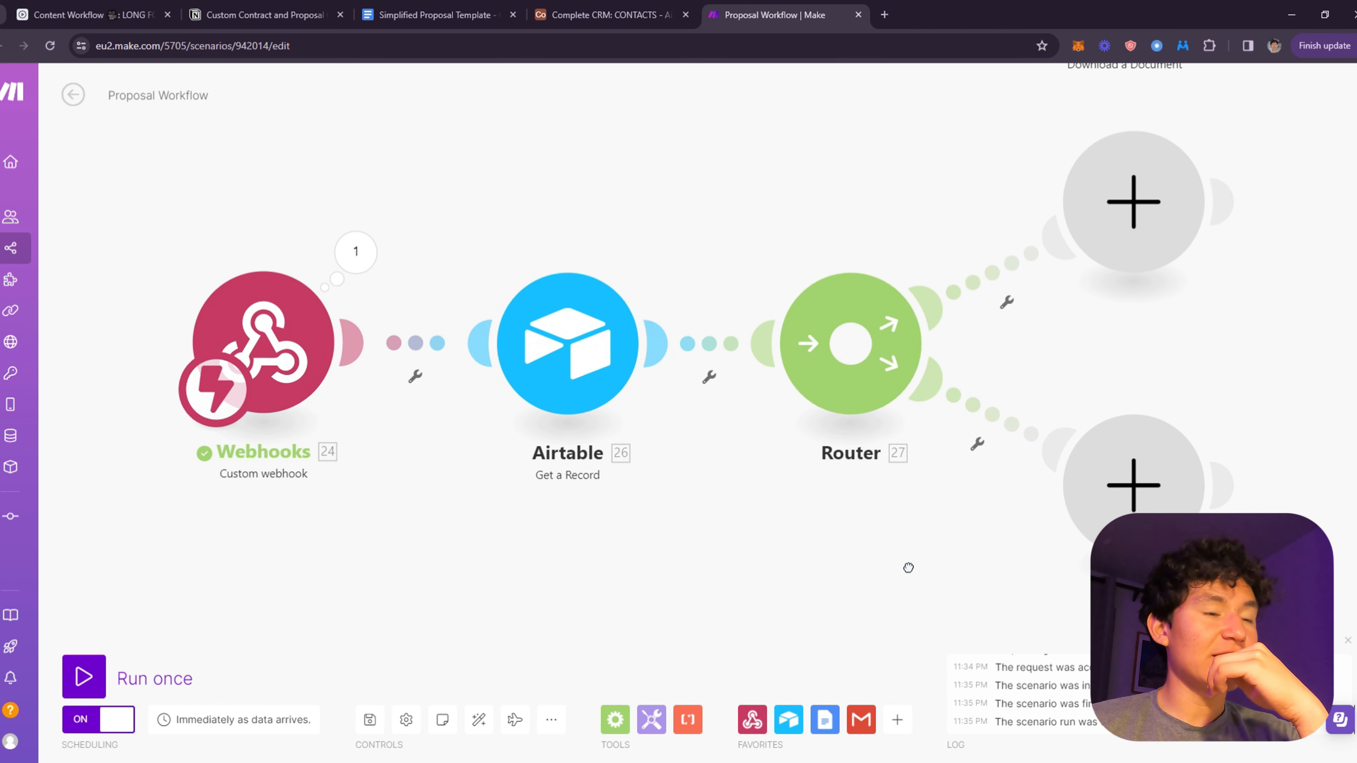
{"action": "left_click_drag", "start_coordinate": [908, 567], "coordinate": [796, 470]}
{"action": "scroll", "coordinate": [777, 409], "scroll_direction": "down", "scroll_amount": 2}
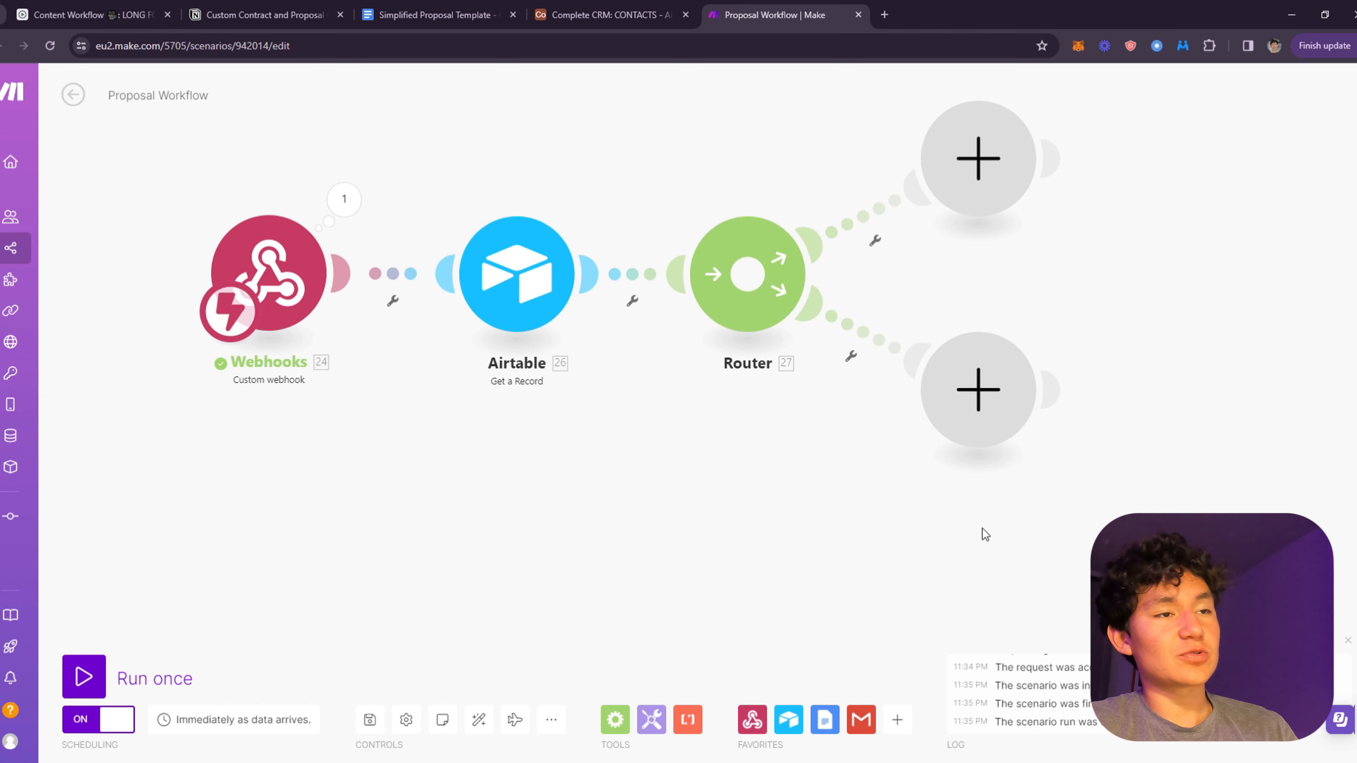
{"action": "left_click_drag", "start_coordinate": [993, 513], "coordinate": [346, 202]}
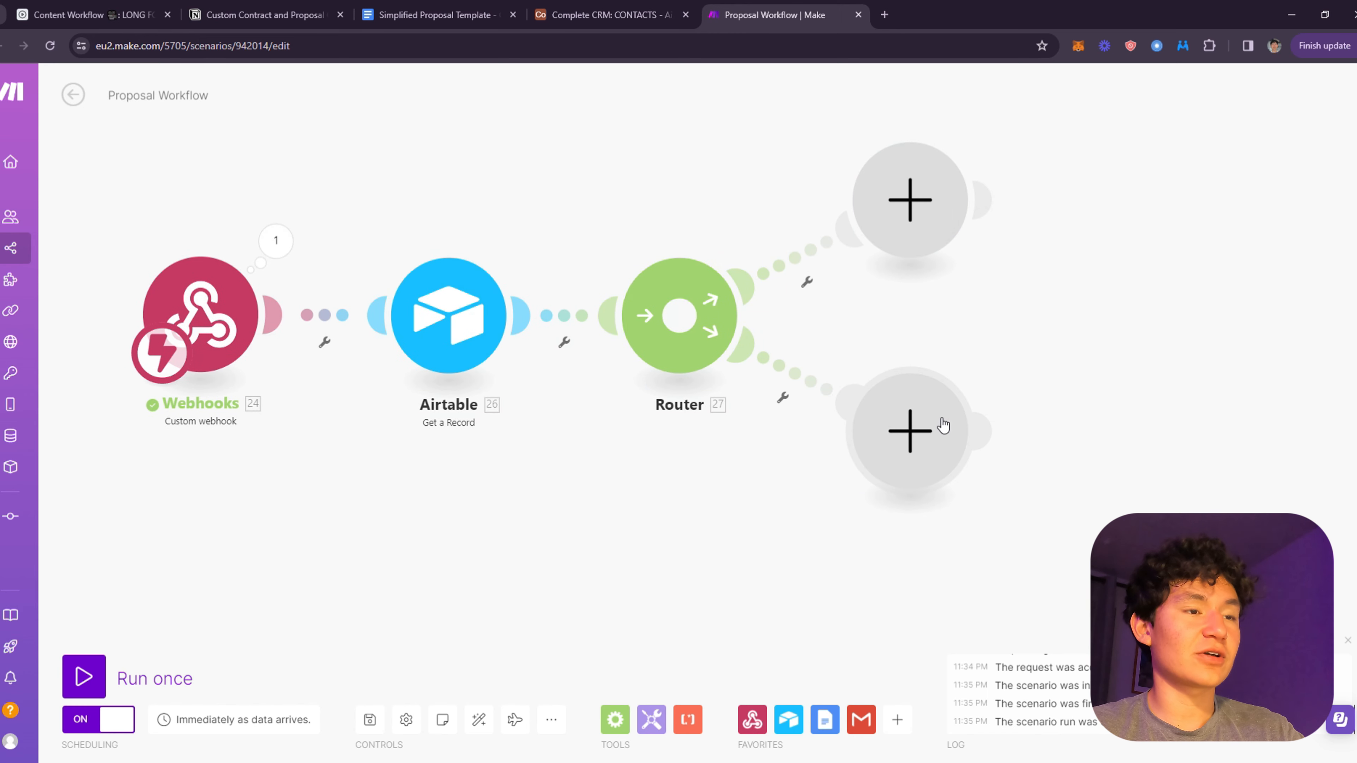
- Start a Create Contract filter on the upper route, testing the Proposal Status field
{"action": "left_click", "coordinate": [806, 282]}
{"action": "left_click", "coordinate": [817, 299]}
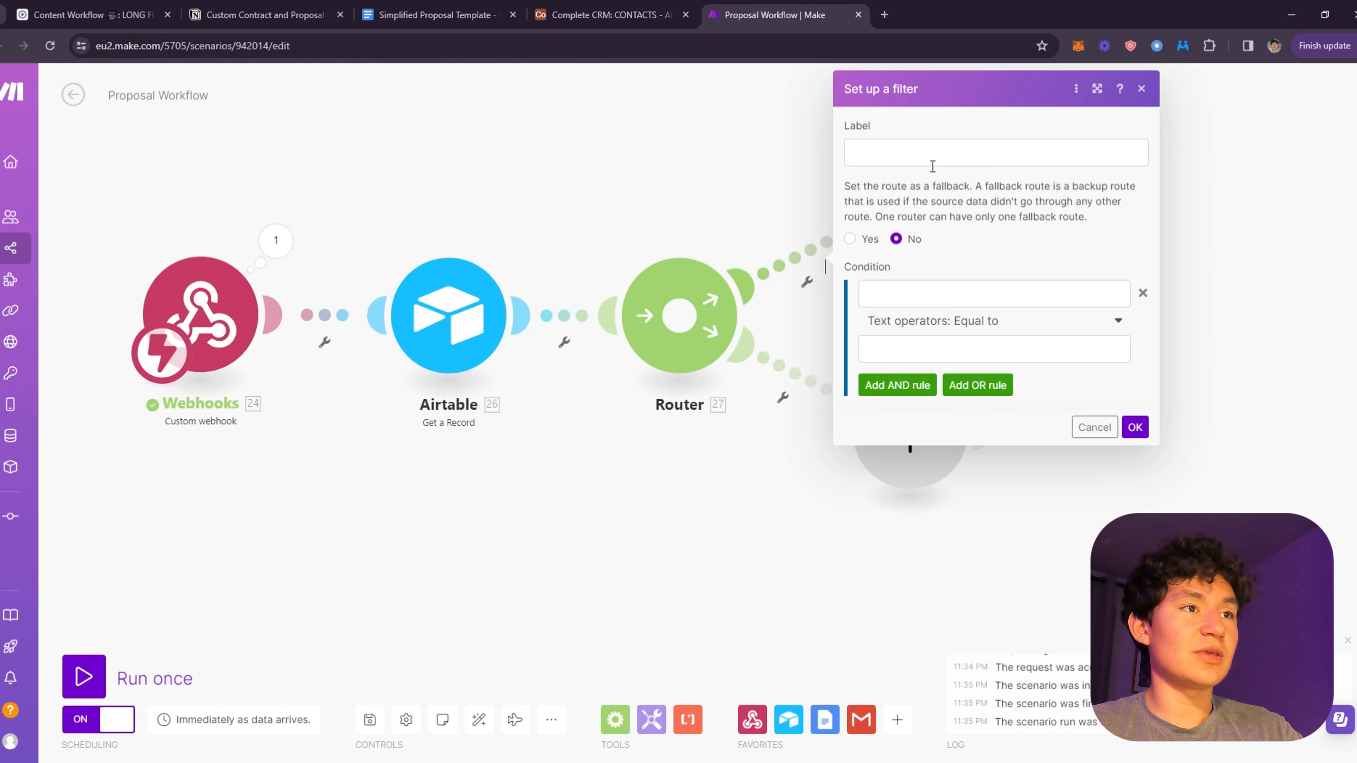
{"action": "type", "text": "Crea"}
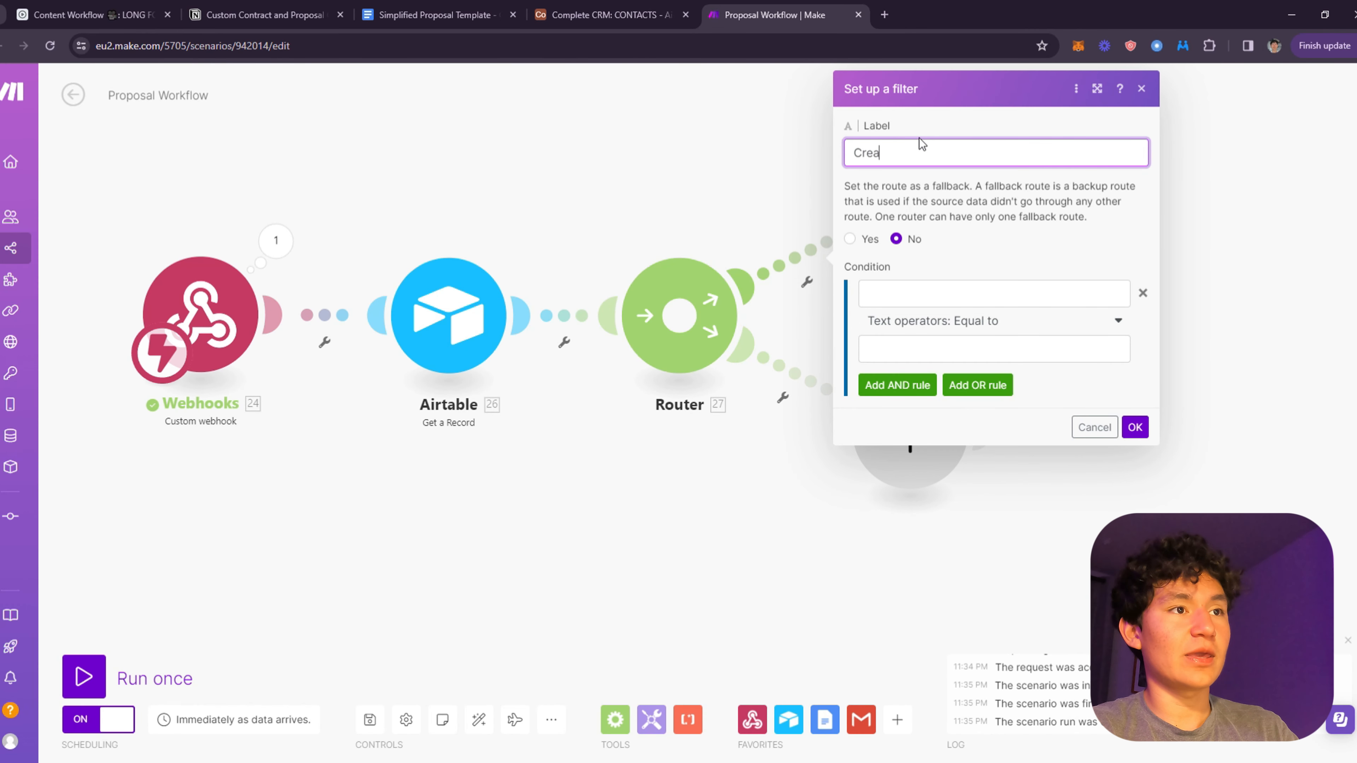
{"action": "type", "text": "te Contract"}
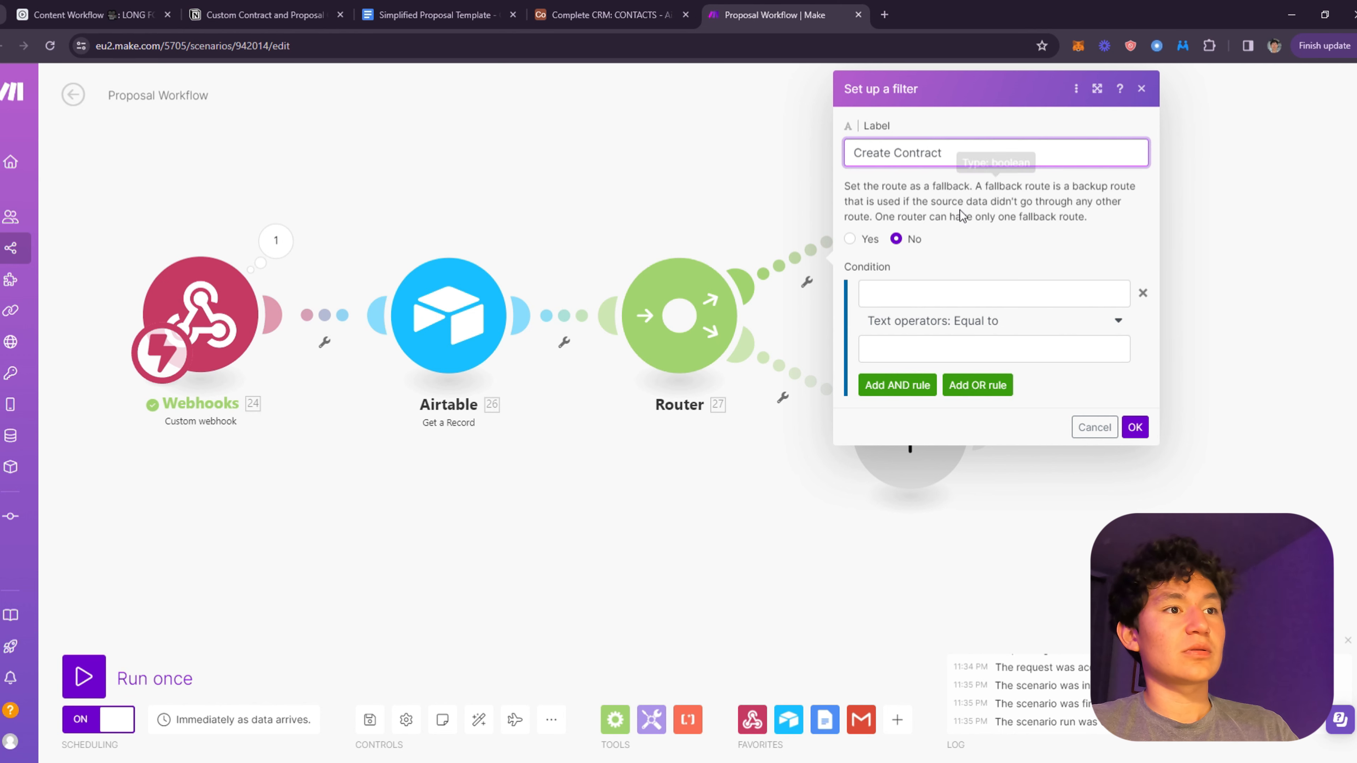
{"action": "left_click", "coordinate": [968, 292]}
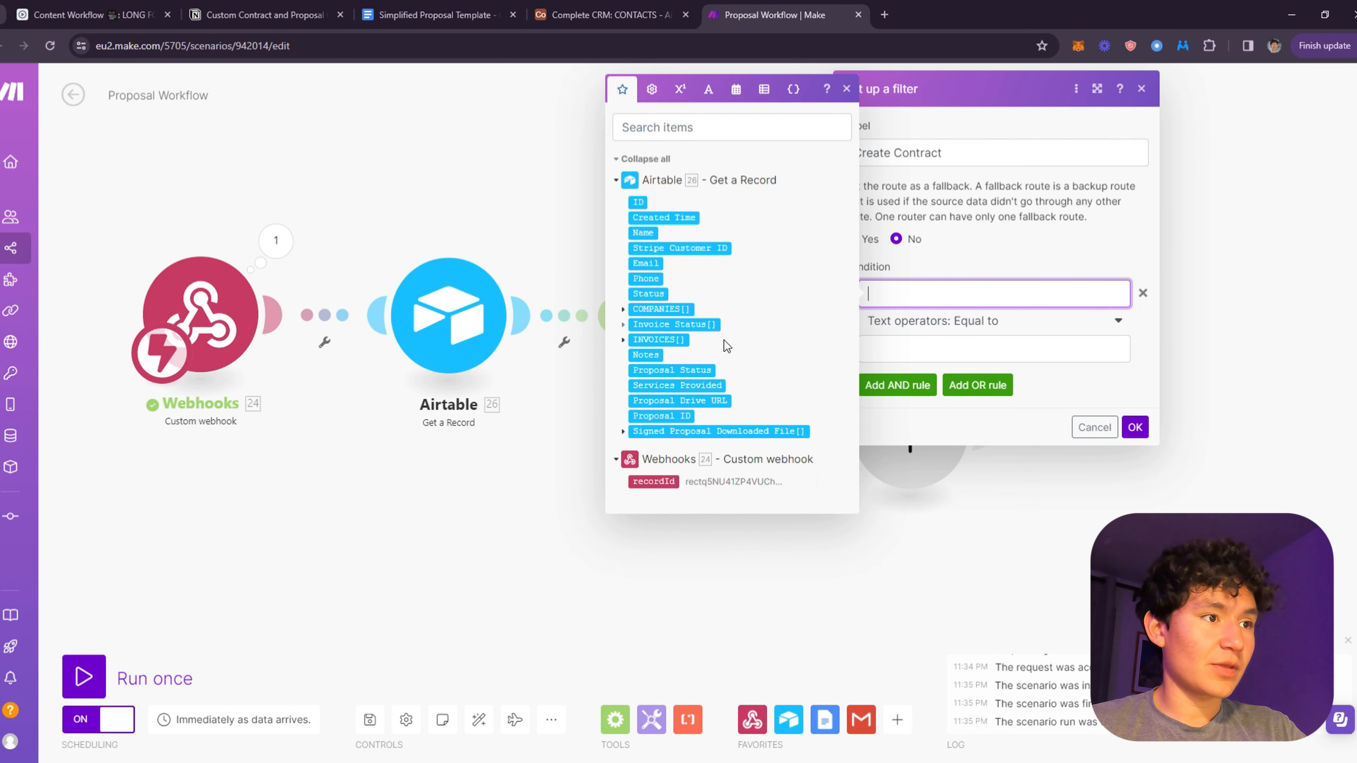
{"action": "left_click", "coordinate": [692, 370]}
- Check Airtable's Proposal Status options, then finish the condition as Equal to Create and save
{"action": "left_click", "coordinate": [598, 15]}
{"action": "left_click", "coordinate": [470, 13]}
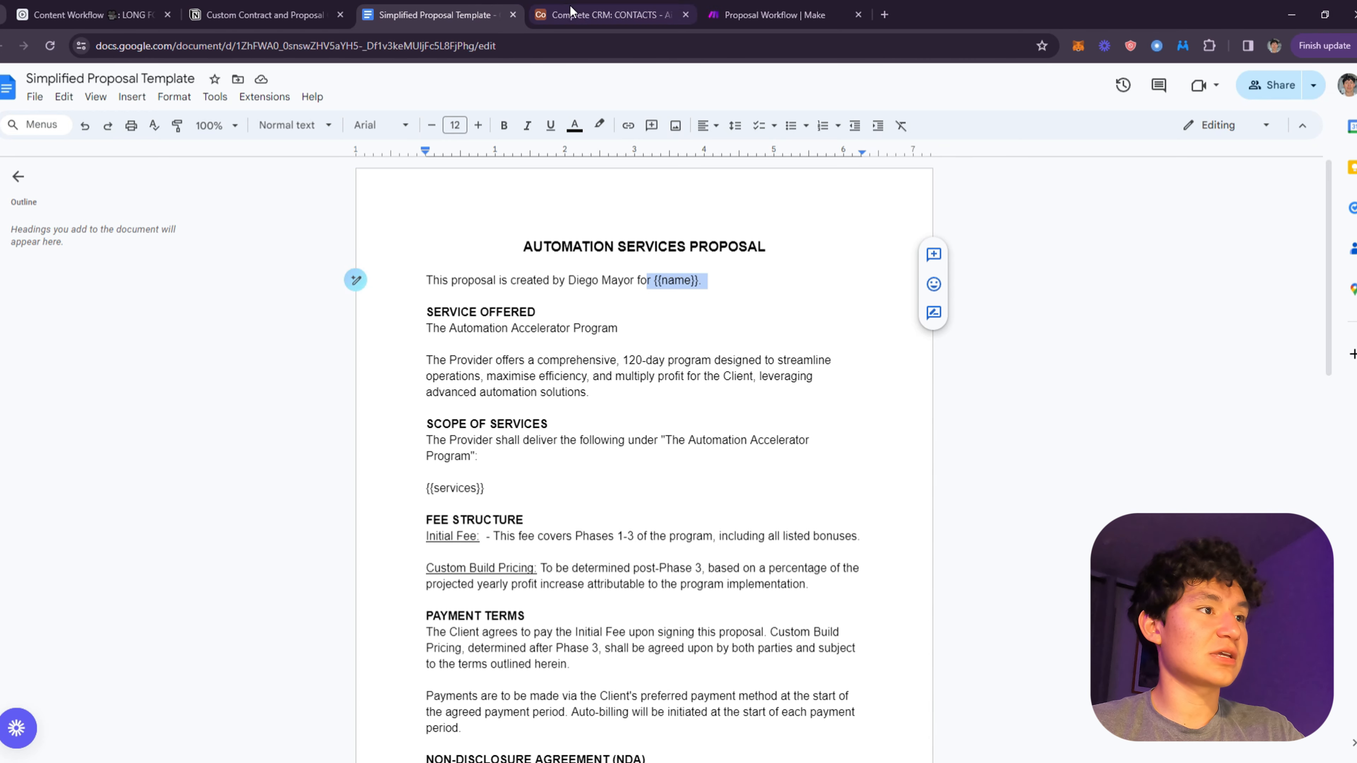
{"action": "left_click", "coordinate": [577, 12]}
{"action": "left_click", "coordinate": [561, 207]}
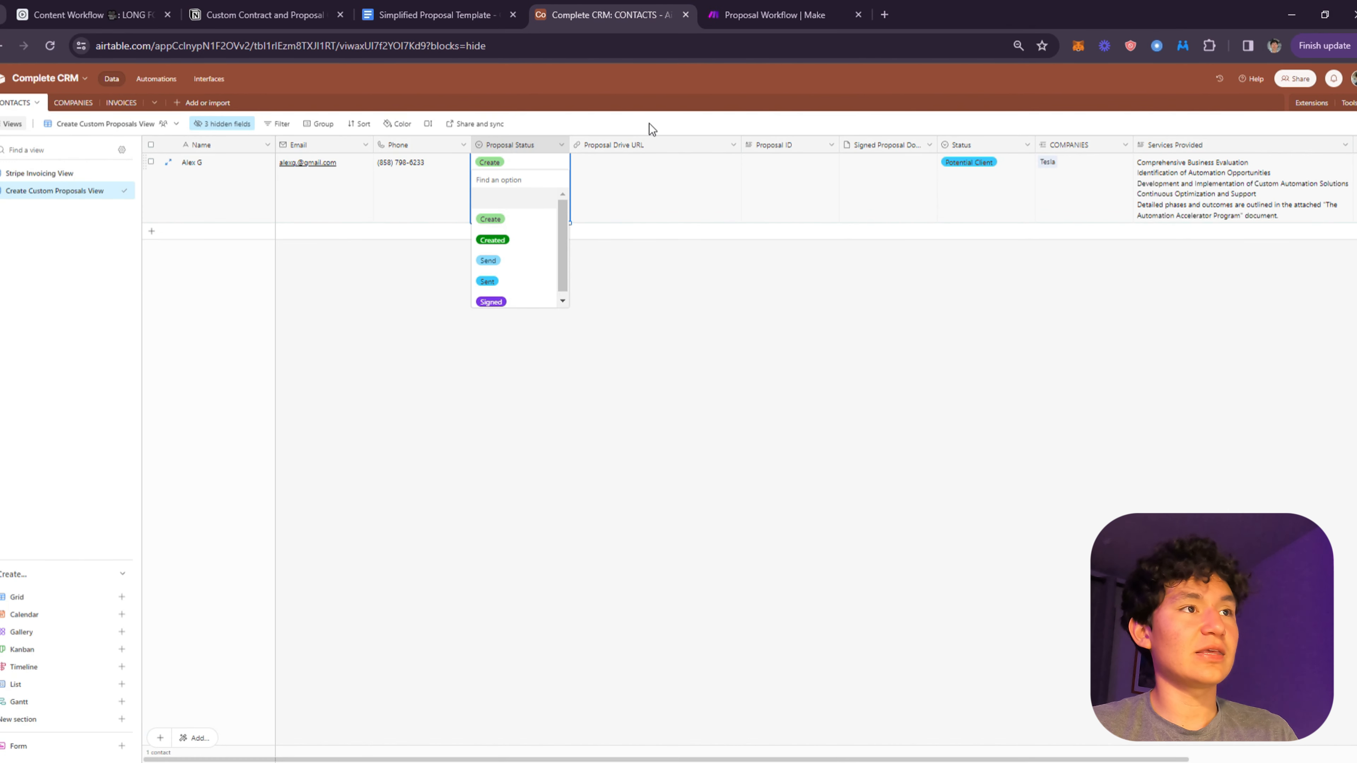
{"action": "left_click", "coordinate": [774, 15]}
{"action": "left_click", "coordinate": [905, 335]}
{"action": "left_click", "coordinate": [888, 353]}
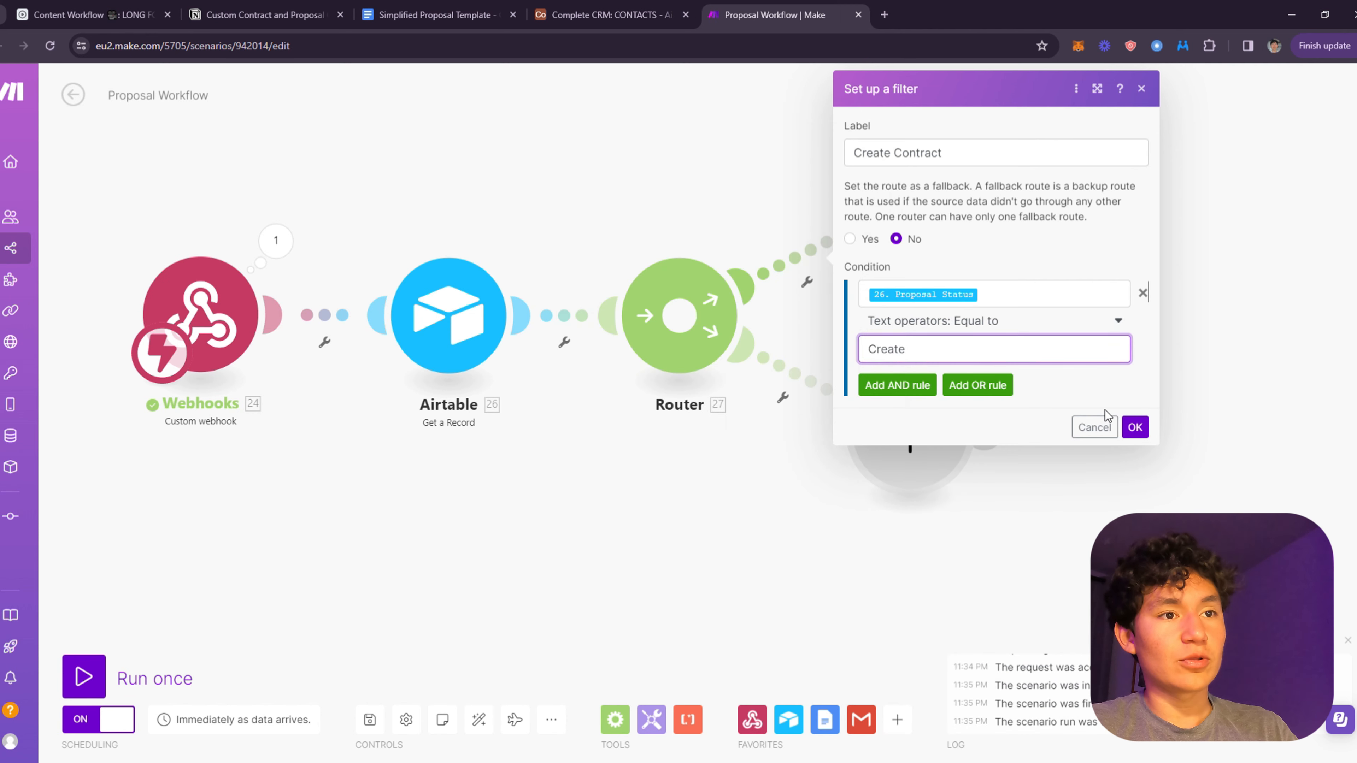
{"action": "left_click", "coordinate": [1135, 427]}
- Begin a filter on the lower route and review Airtable's Proposal Status options
{"action": "left_click", "coordinate": [850, 356]}
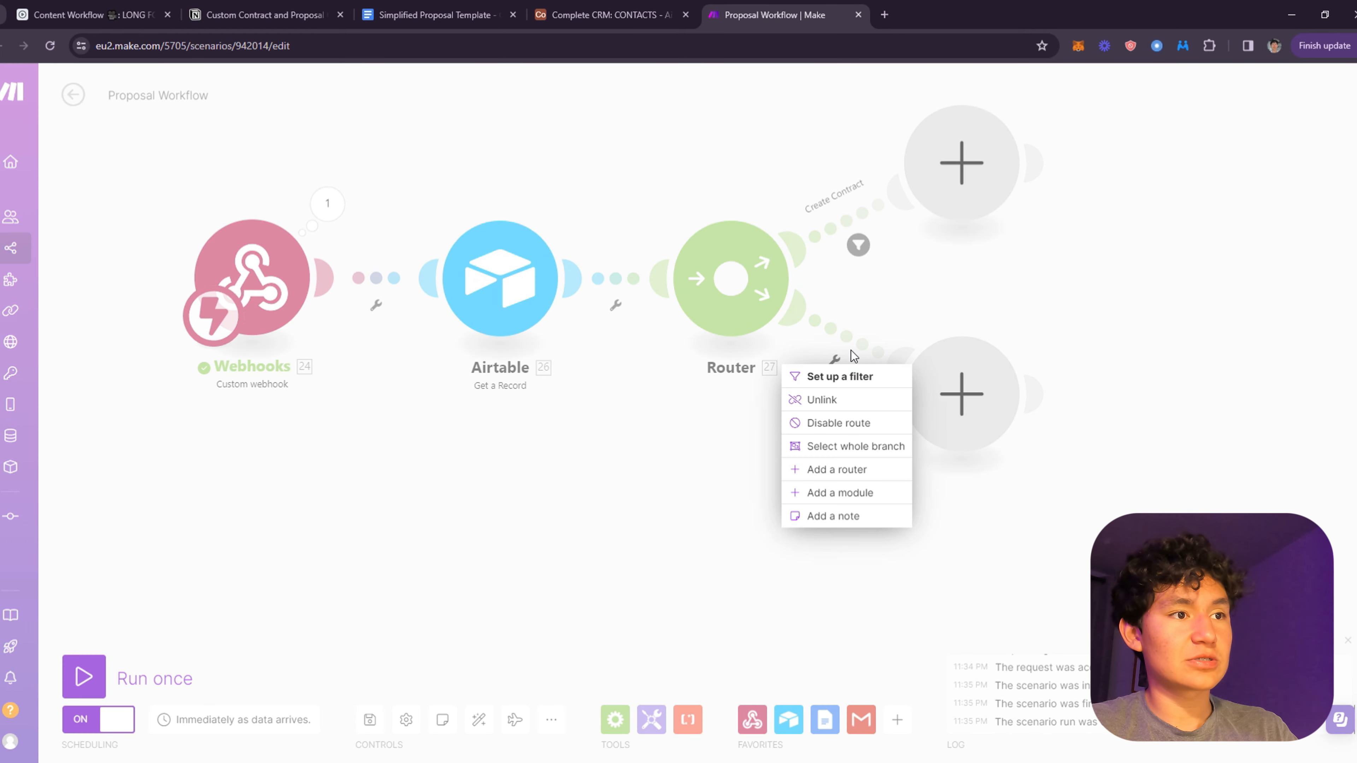
{"action": "left_click", "coordinate": [833, 376]}
{"action": "left_click", "coordinate": [557, 6]}
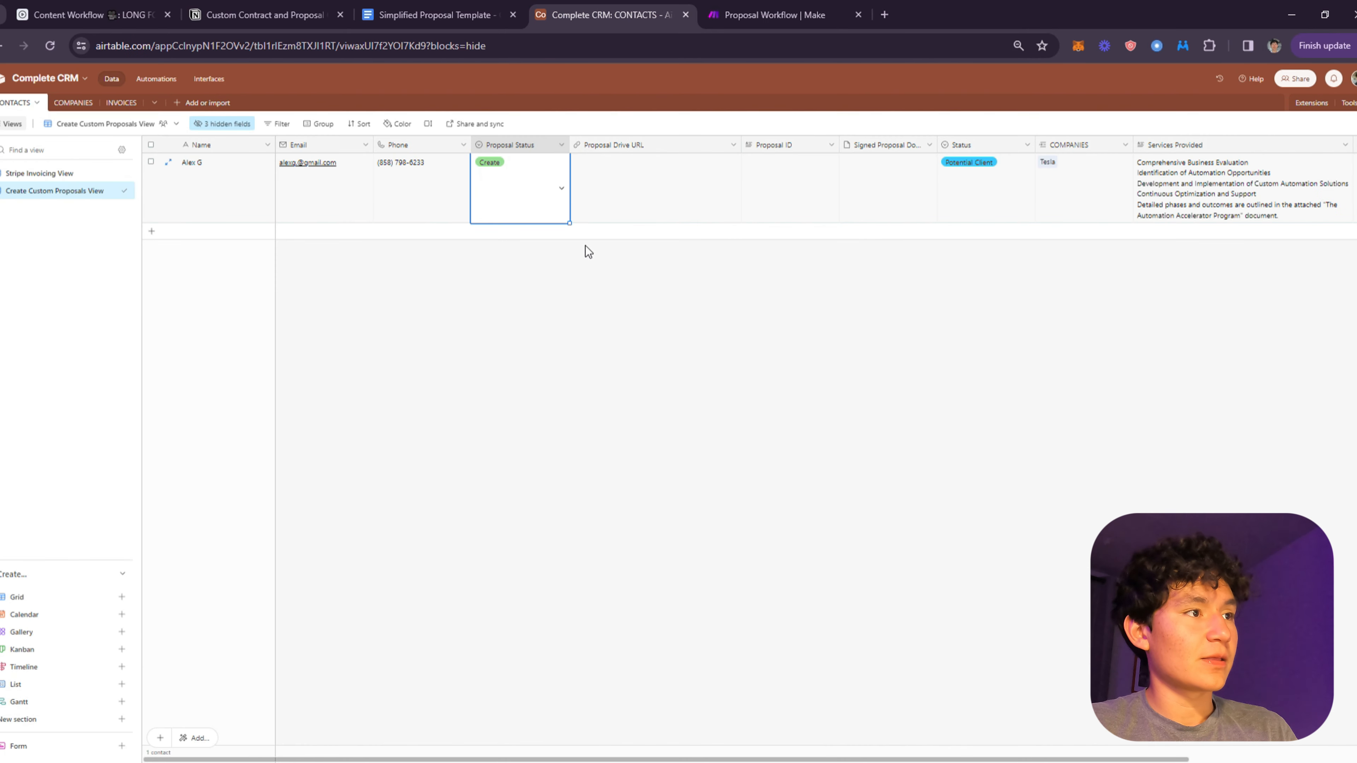
{"action": "left_click", "coordinate": [562, 195]}
- Set the lower route's condition to Proposal Status Equal to Send
{"action": "left_click", "coordinate": [838, 6]}
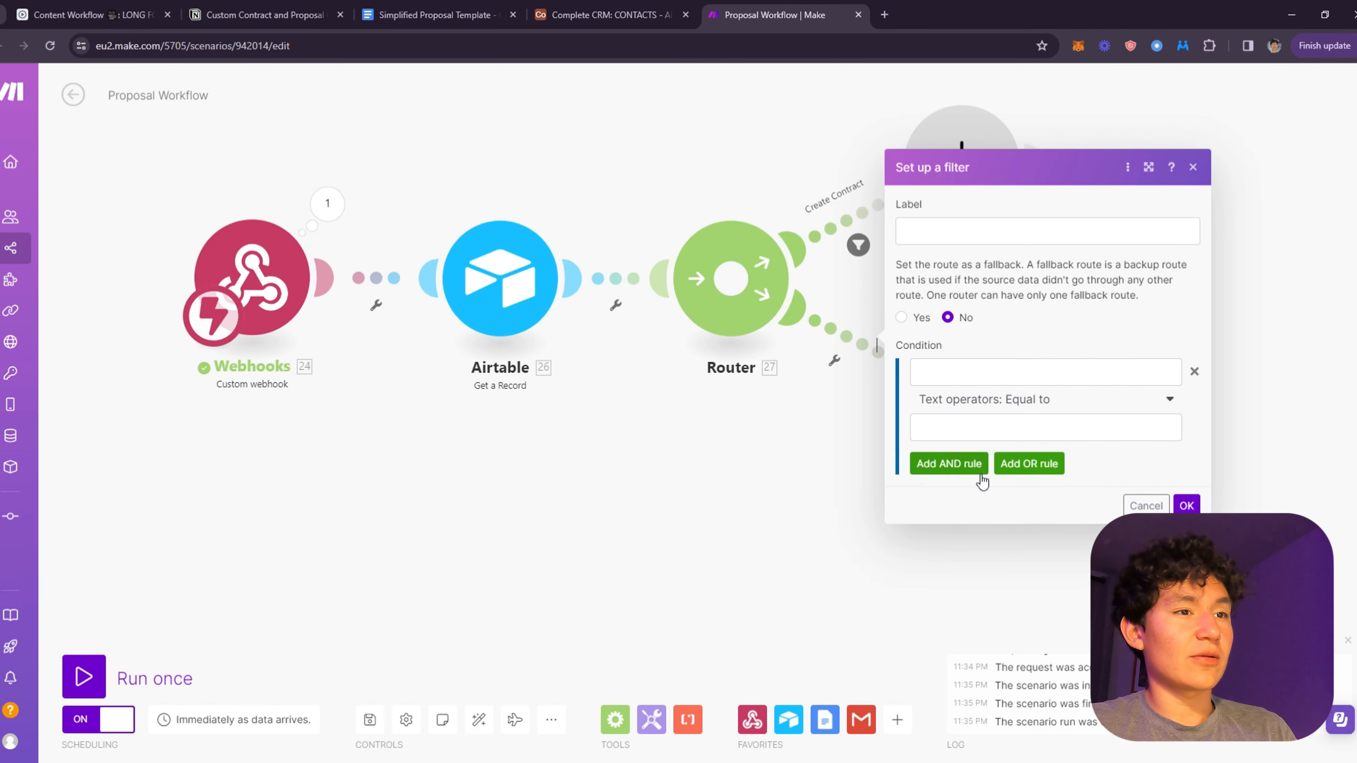
{"action": "left_click", "coordinate": [951, 411]}
{"action": "left_click", "coordinate": [958, 405]}
{"action": "left_click", "coordinate": [930, 431]}
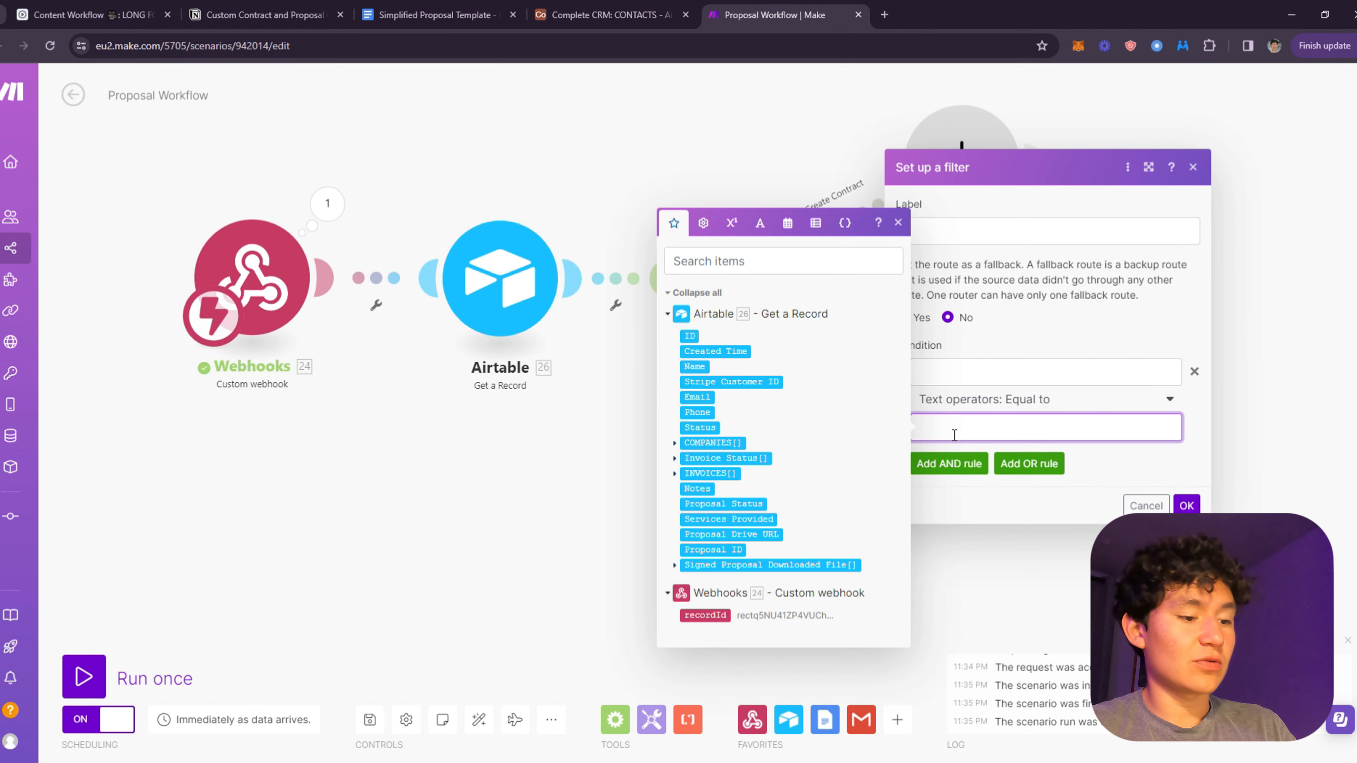
{"action": "left_click", "coordinate": [964, 381]}
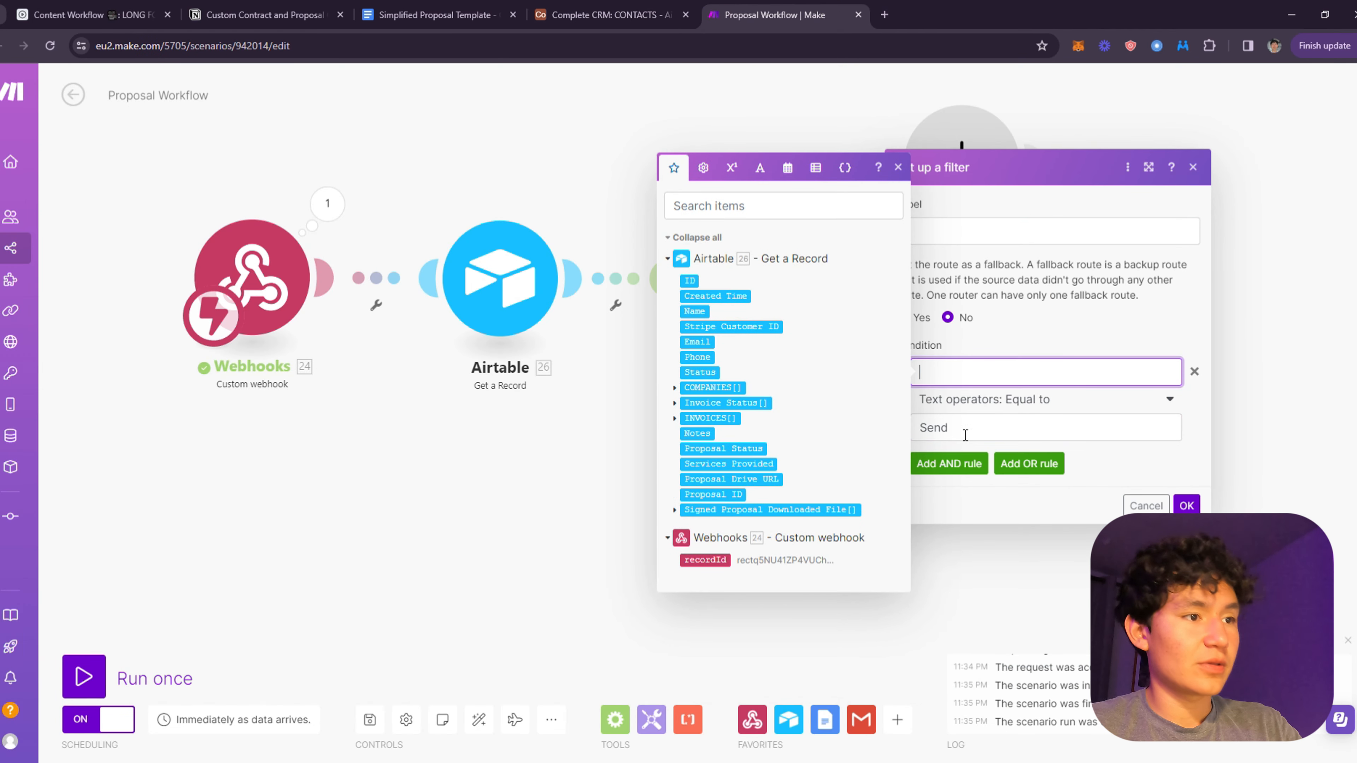
{"action": "left_click", "coordinate": [723, 449]}
{"action": "left_click", "coordinate": [964, 401]}
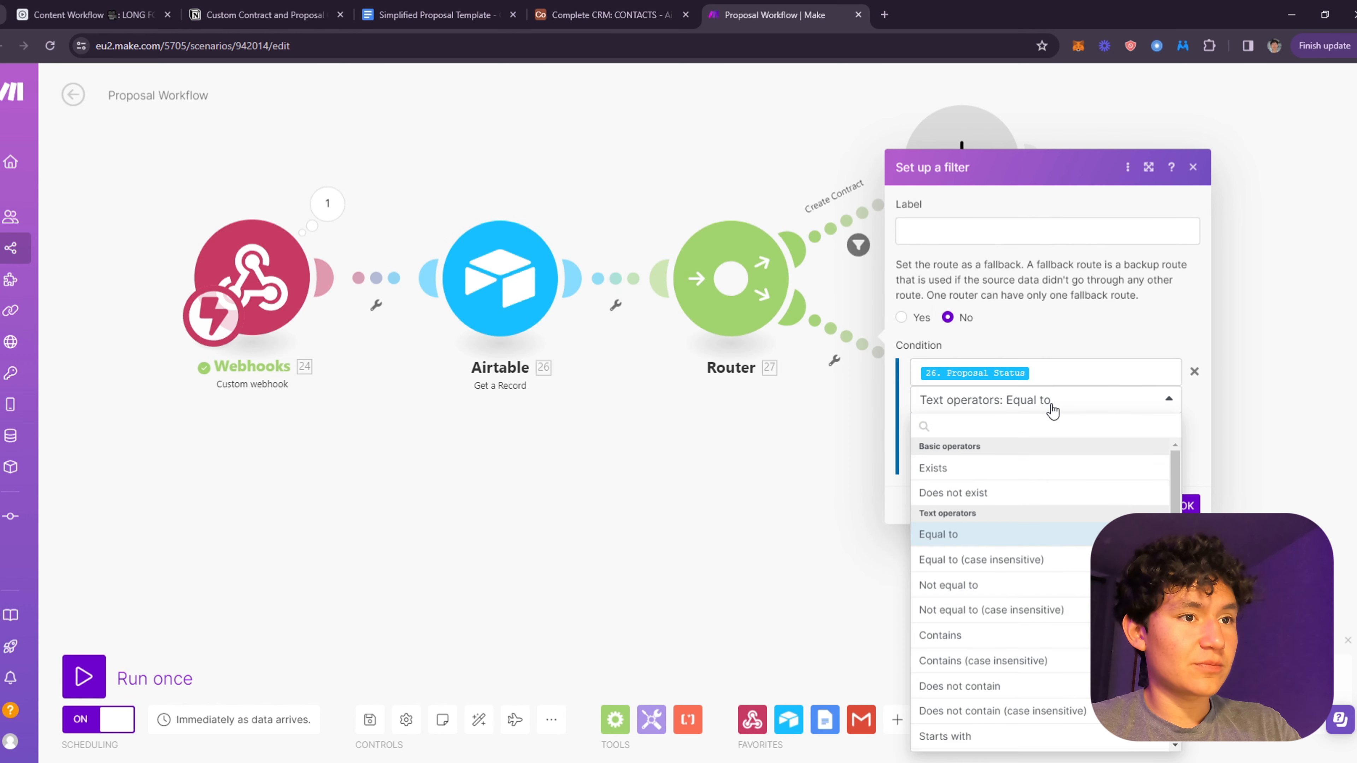
{"action": "left_click", "coordinate": [1050, 403]}
- Label the lower route Send Contract and save the filter
{"action": "left_click", "coordinate": [1003, 235]}
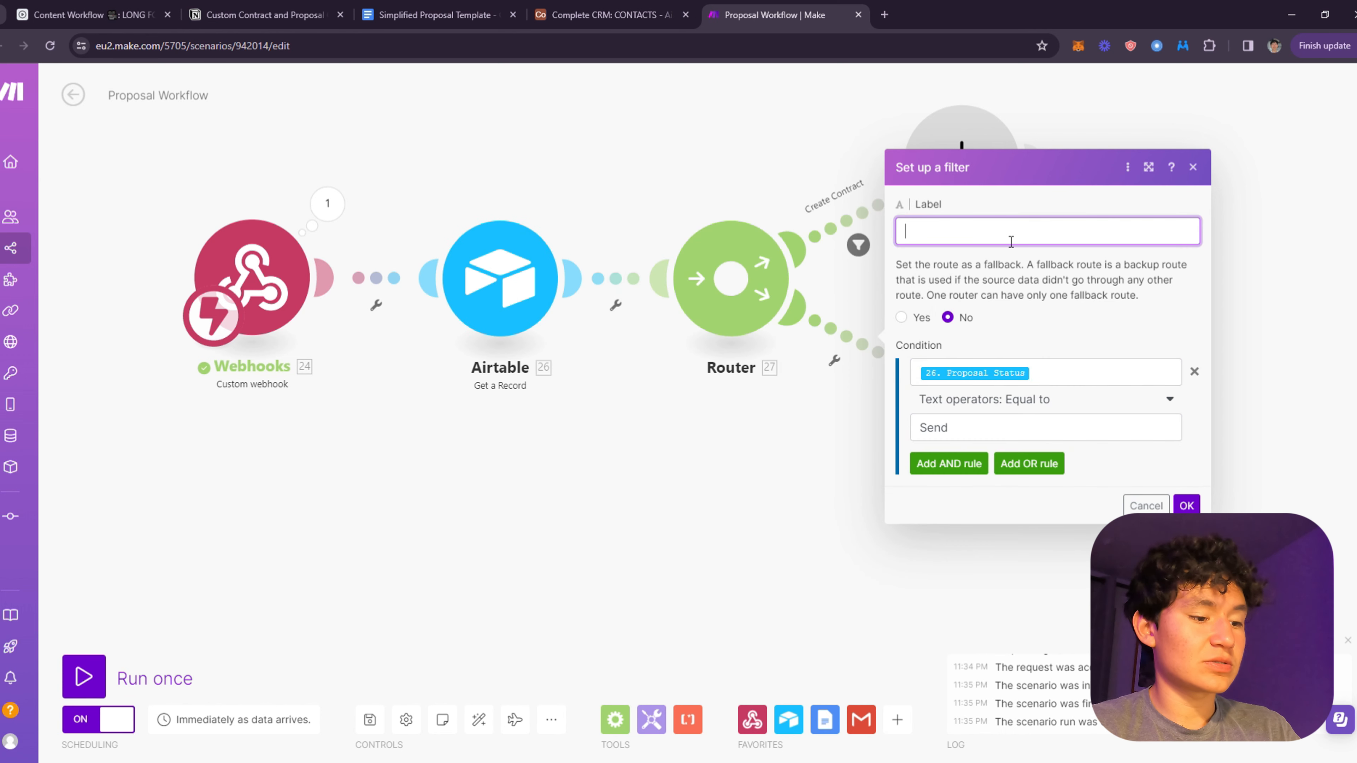
{"action": "type", "text": "ract"}
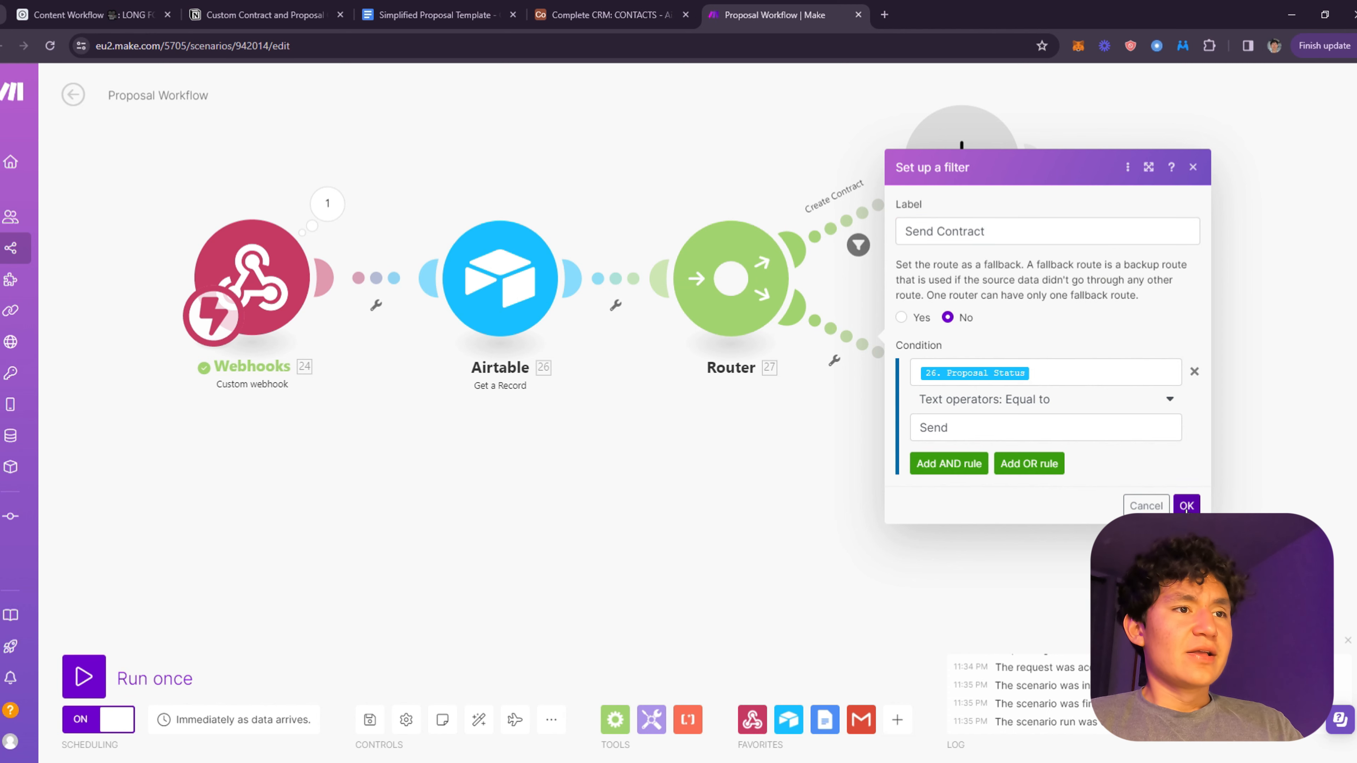
{"action": "left_click", "coordinate": [1187, 506]}
{"action": "left_click_drag", "start_coordinate": [1010, 425], "coordinate": [1047, 438]}
{"action": "left_click_drag", "start_coordinate": [1156, 379], "coordinate": [1191, 389]}
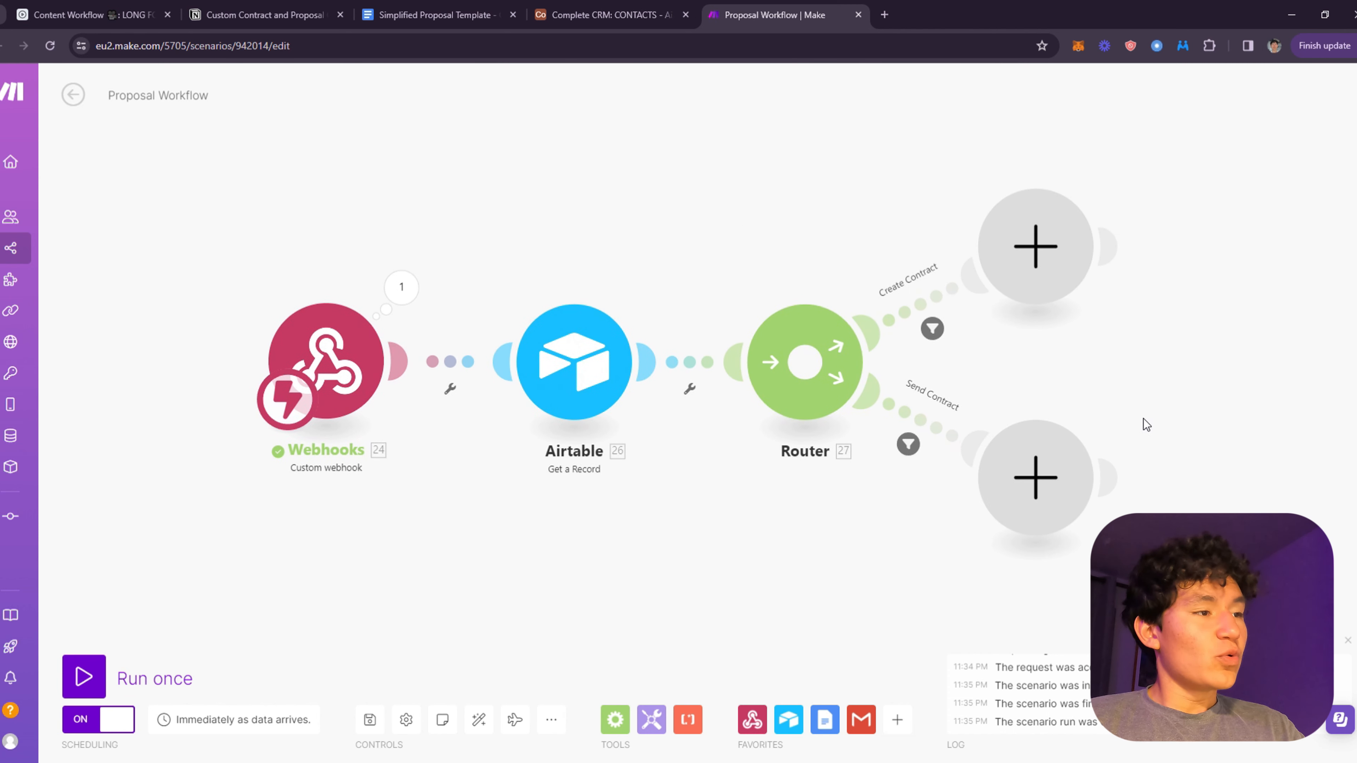
{"action": "left_click", "coordinate": [603, 14]}
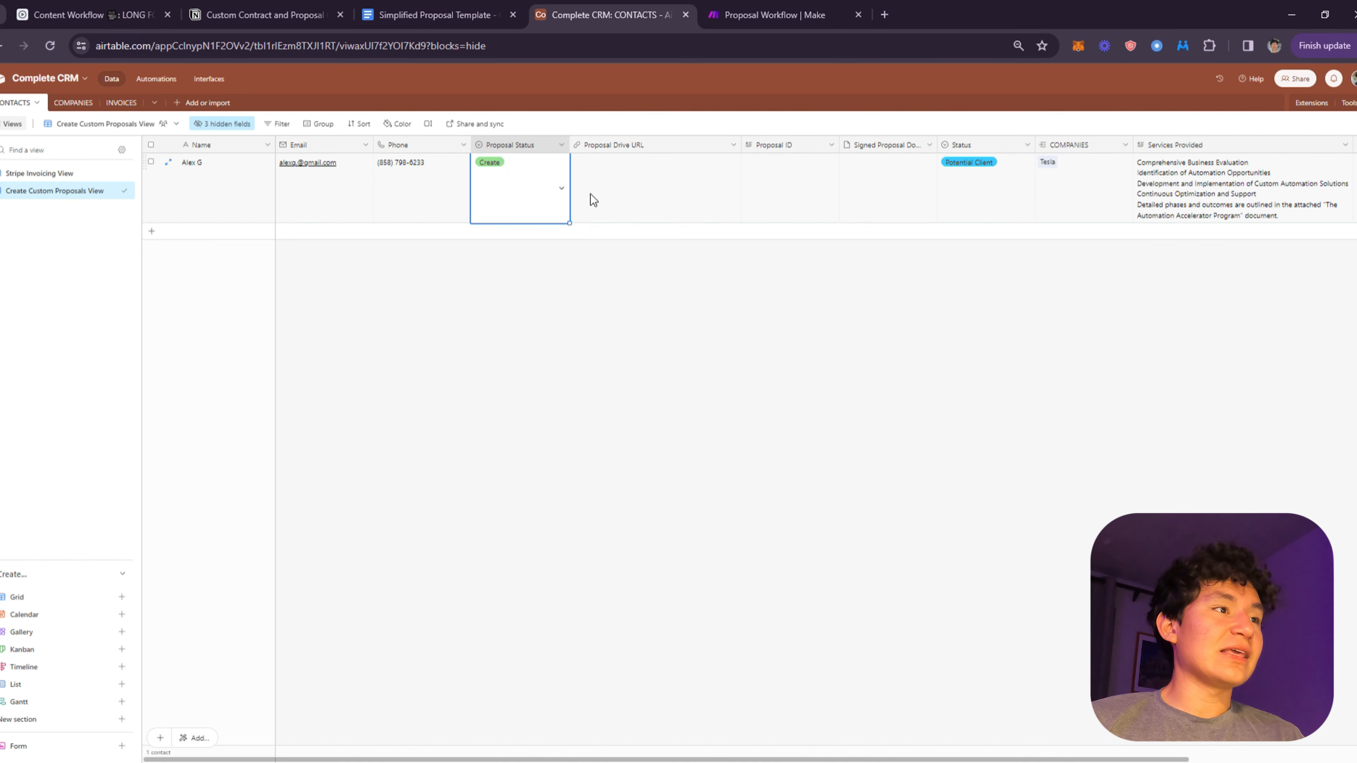
{"action": "left_click", "coordinate": [565, 202]}
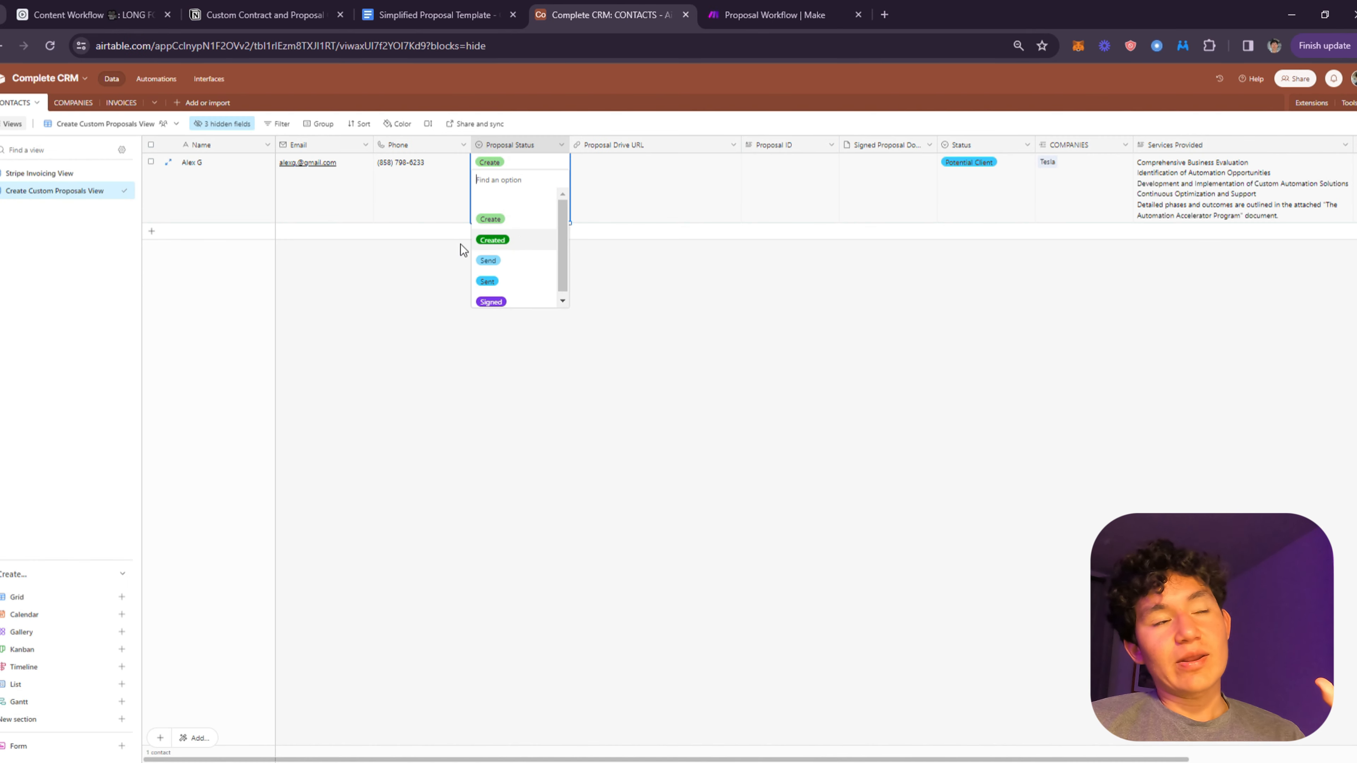
{"action": "left_click", "coordinate": [722, 11]}
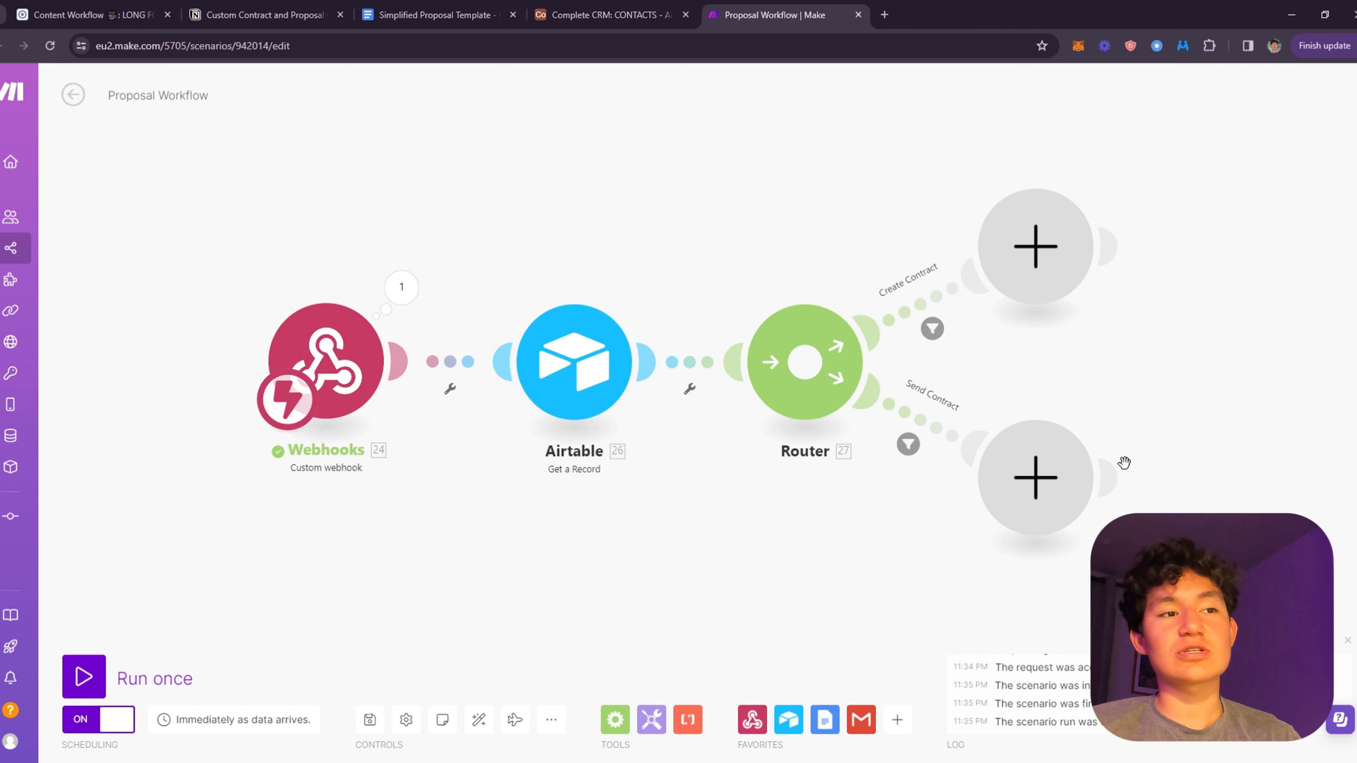
{"action": "left_click_drag", "start_coordinate": [1123, 463], "coordinate": [936, 358]}
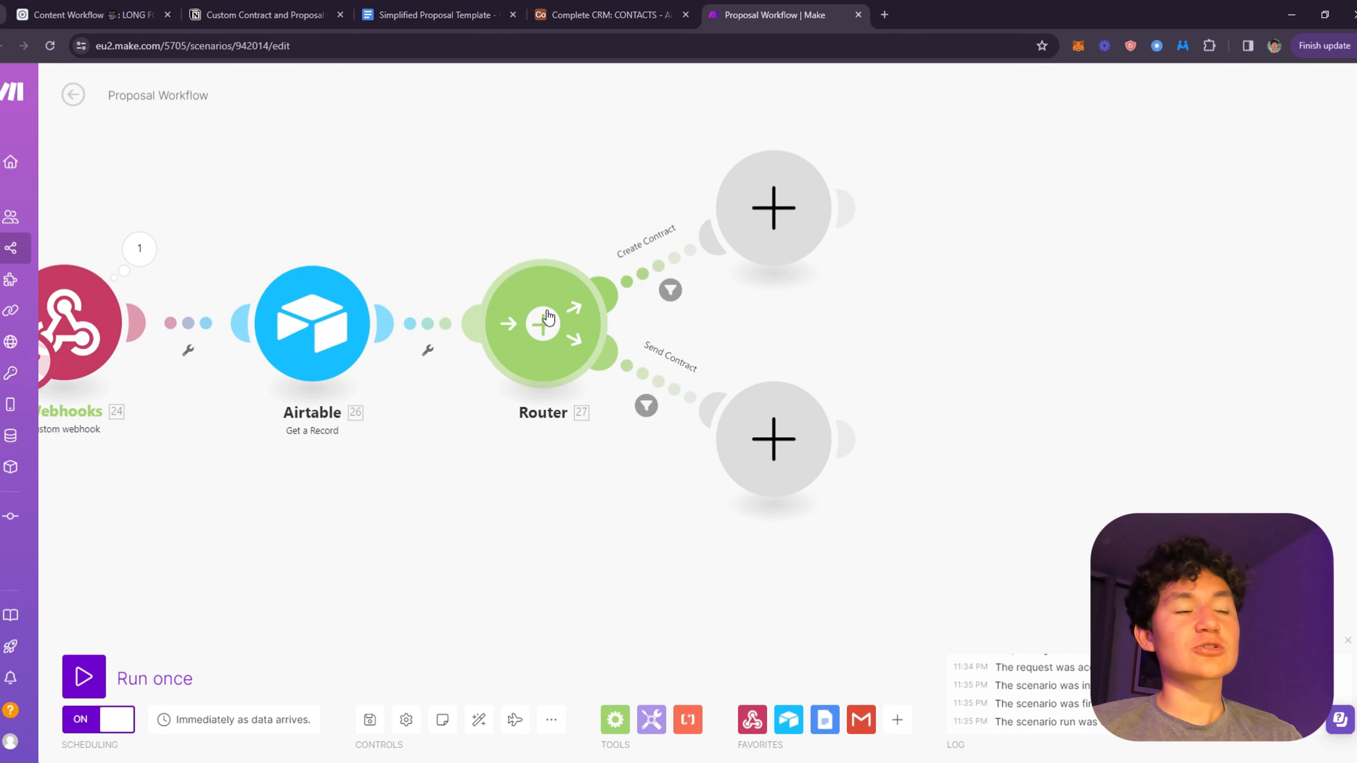
{"action": "left_click", "coordinate": [606, 14]}
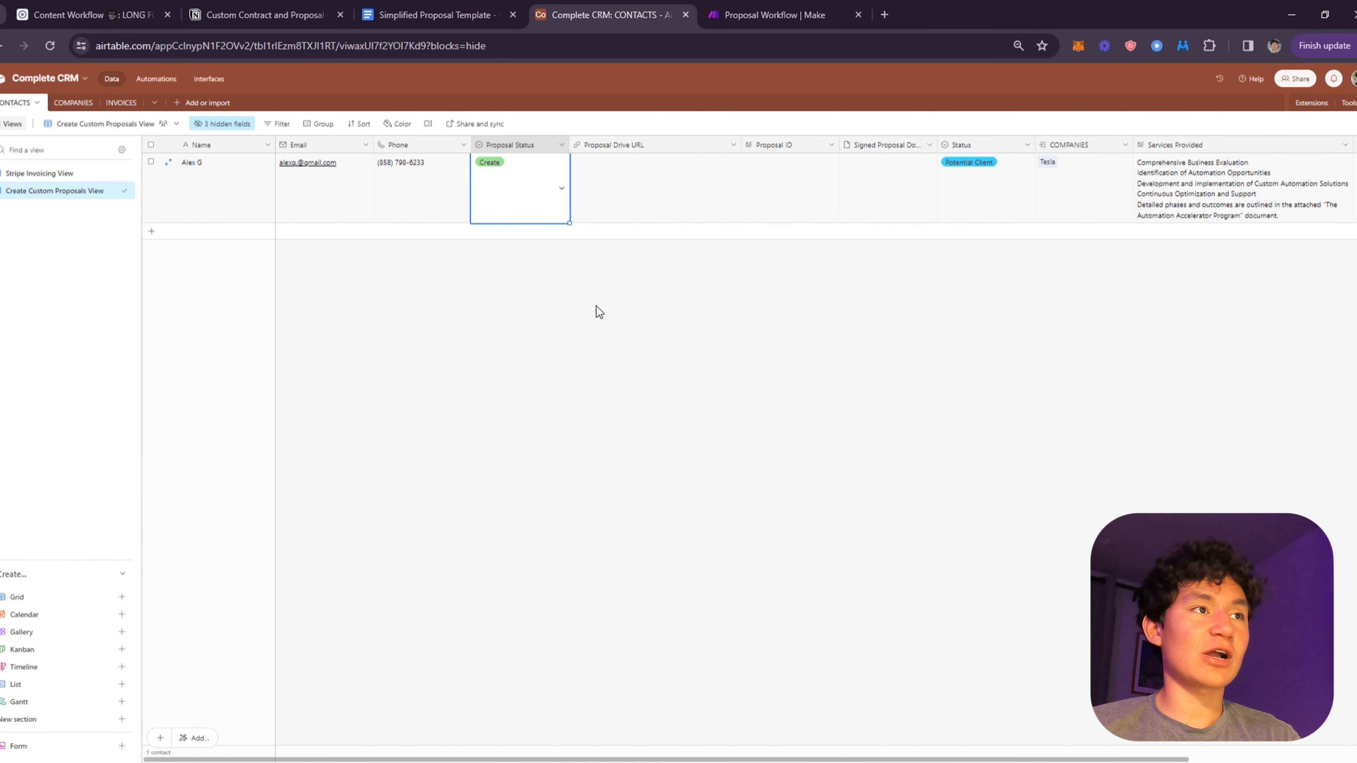
{"action": "left_click", "coordinate": [738, 21]}
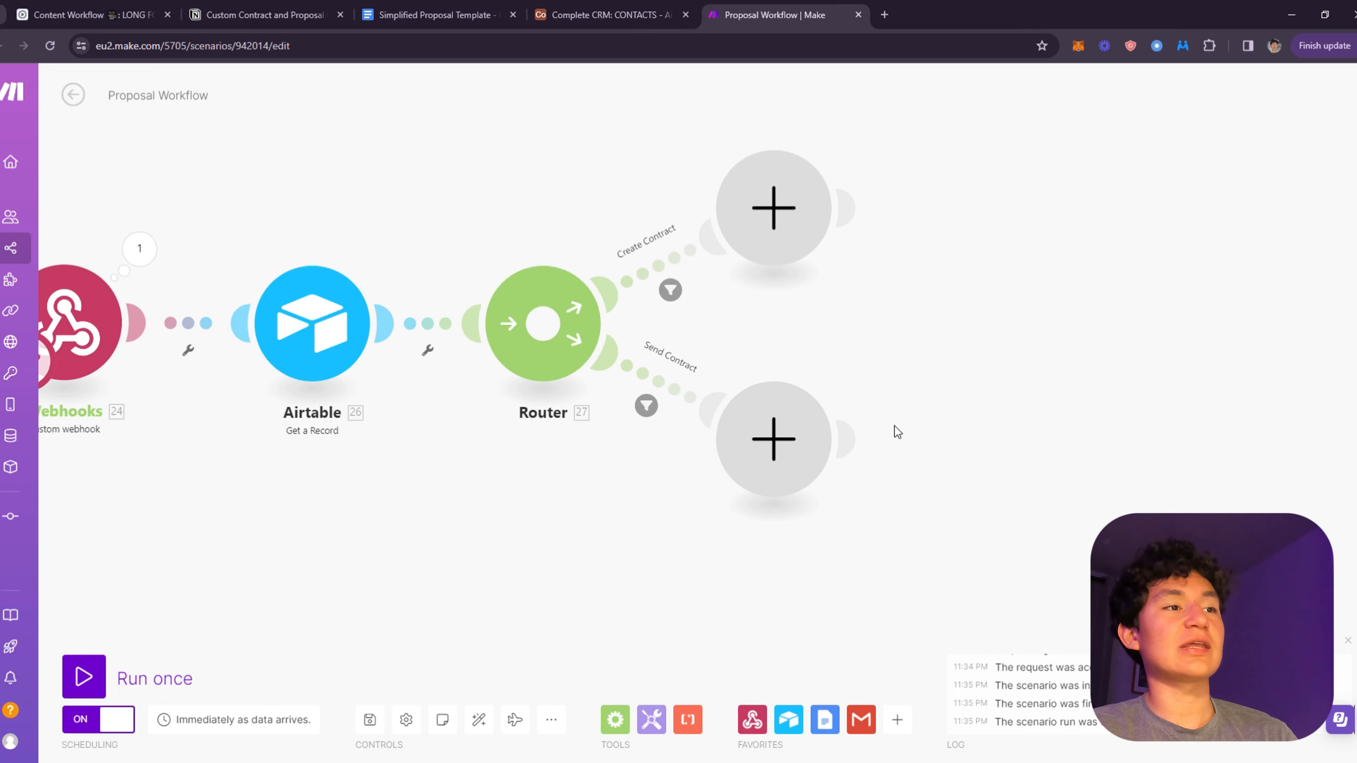
{"action": "left_click_drag", "start_coordinate": [924, 416], "coordinate": [1025, 565]}
{"action": "left_click", "coordinate": [663, 12]}
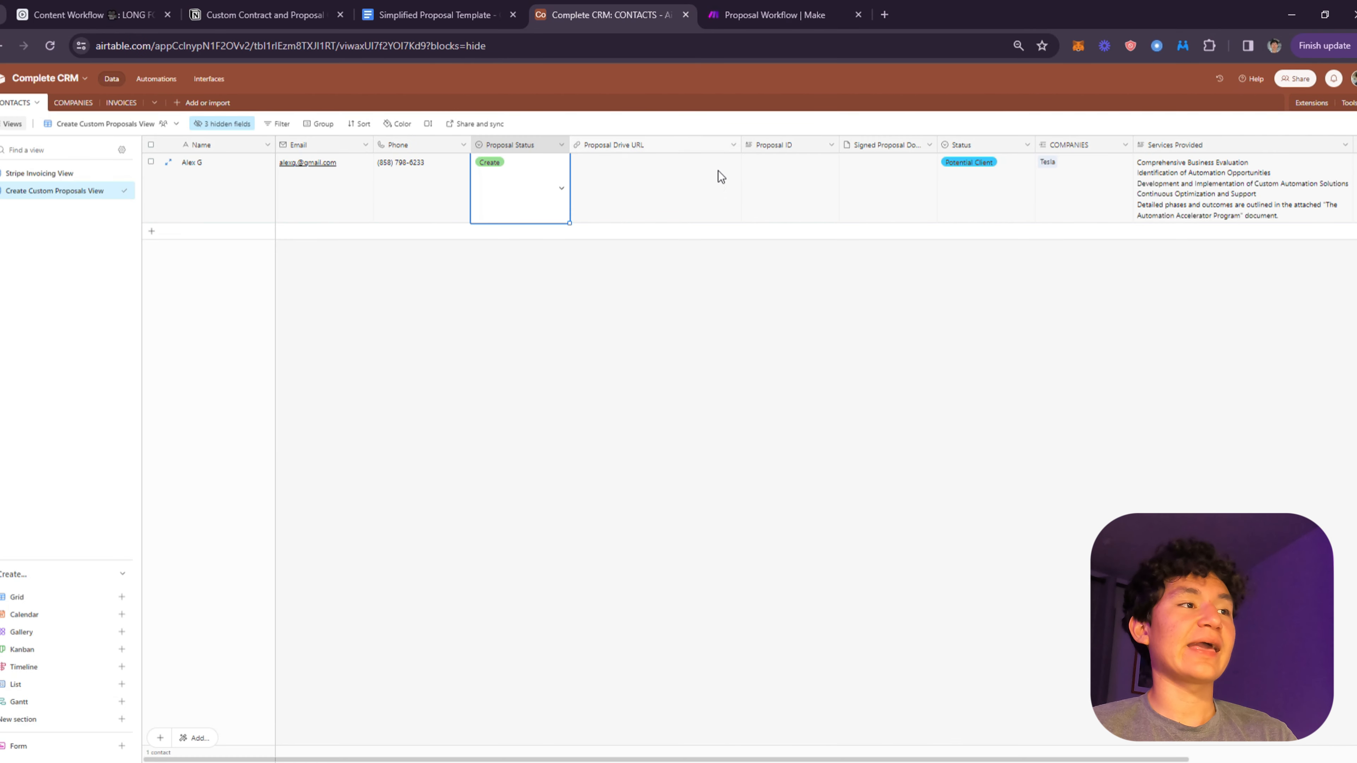
{"action": "left_click", "coordinate": [541, 181]}
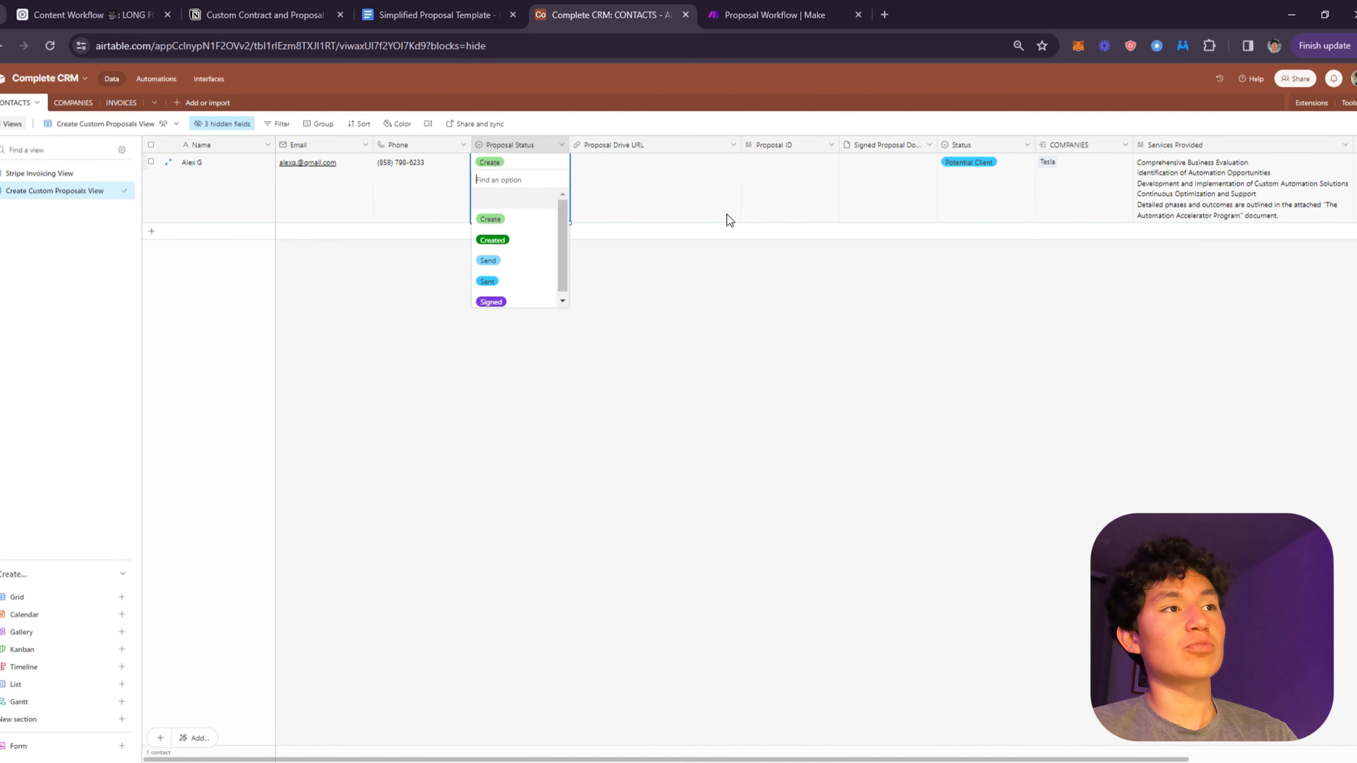
{"action": "left_click", "coordinate": [790, 15]}
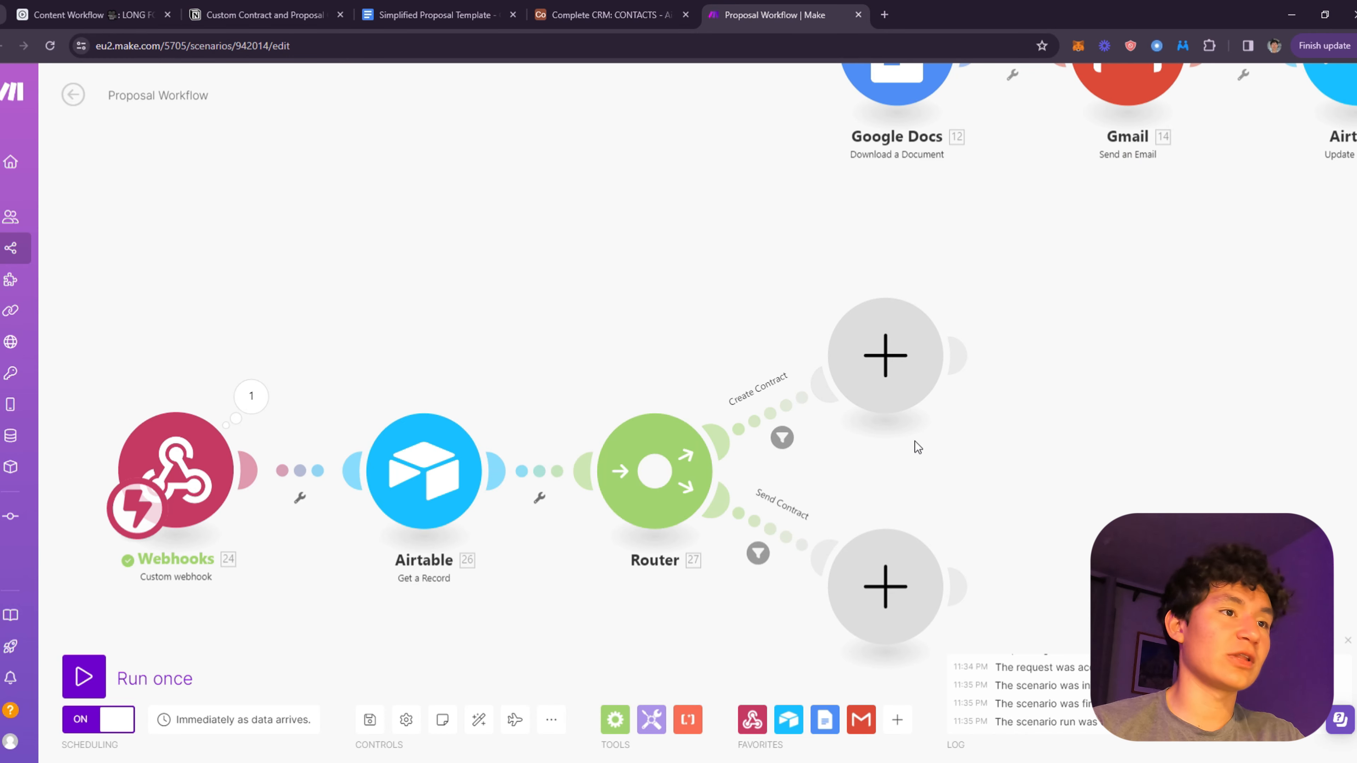
{"action": "left_click_drag", "start_coordinate": [991, 401], "coordinate": [806, 332]}
{"action": "scroll", "coordinate": [711, 327], "scroll_direction": "up", "scroll_amount": 1}
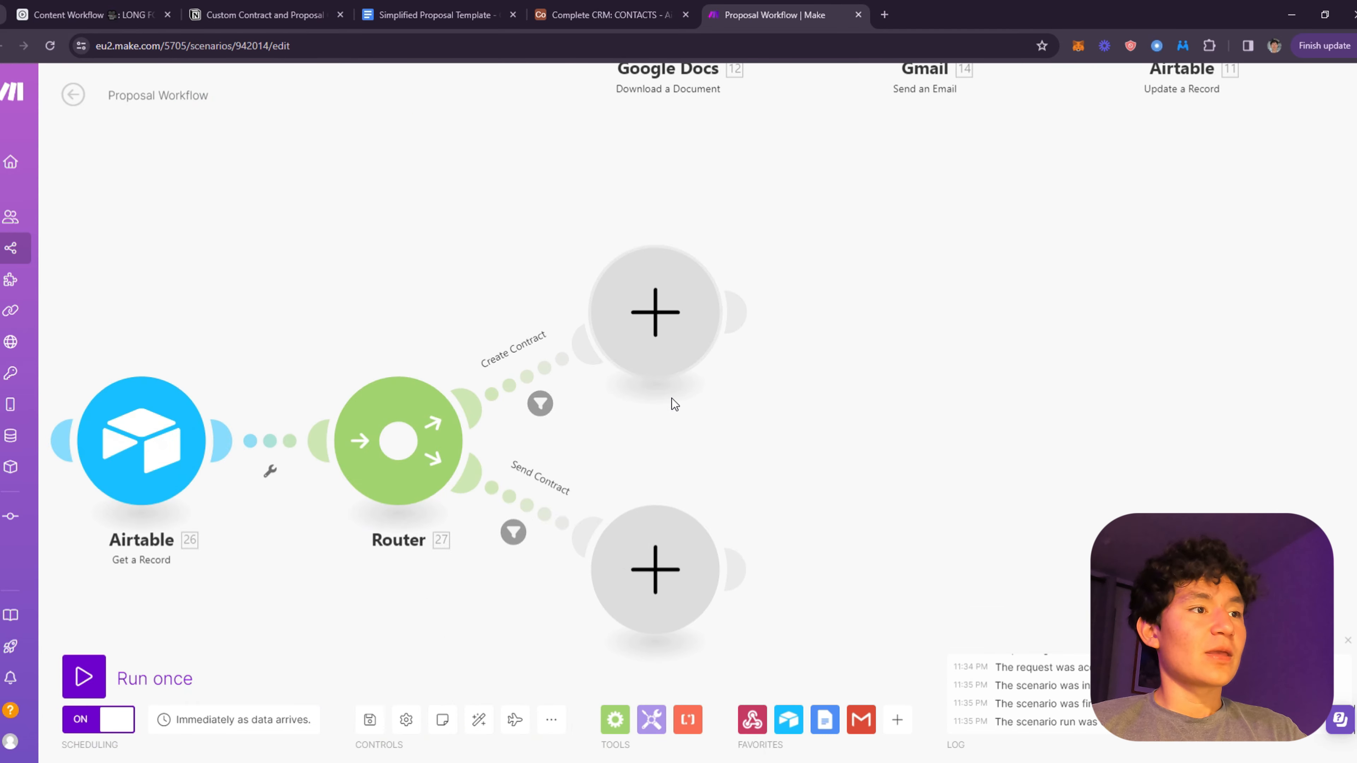
{"action": "scroll", "coordinate": [748, 403], "scroll_direction": "up", "scroll_amount": 1}
{"action": "left_click_drag", "start_coordinate": [754, 403], "coordinate": [1045, 313]}
- Add a Google Docs Create a Document from a Template module on the Create Contract route
{"action": "left_click", "coordinate": [894, 255]}
{"action": "left_click", "coordinate": [1039, 224]}
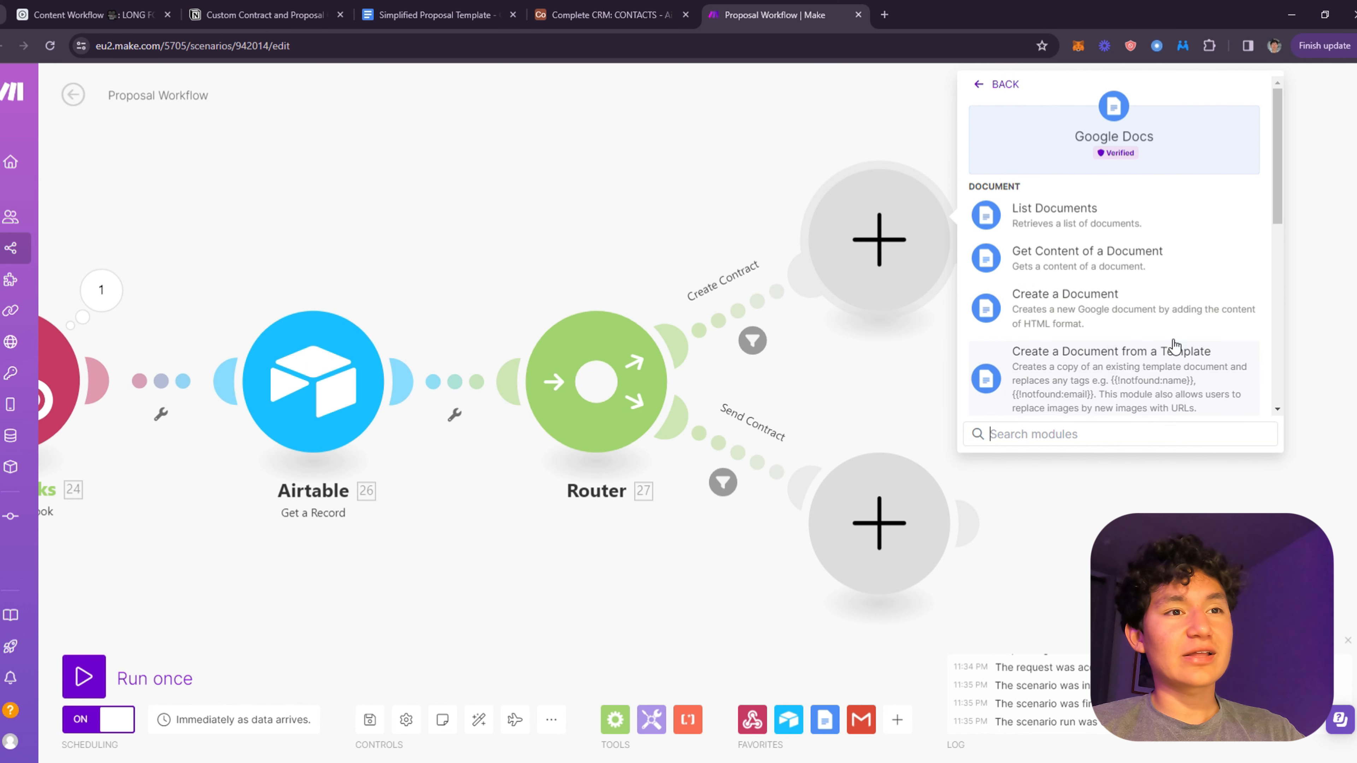
{"action": "left_click", "coordinate": [1153, 395]}
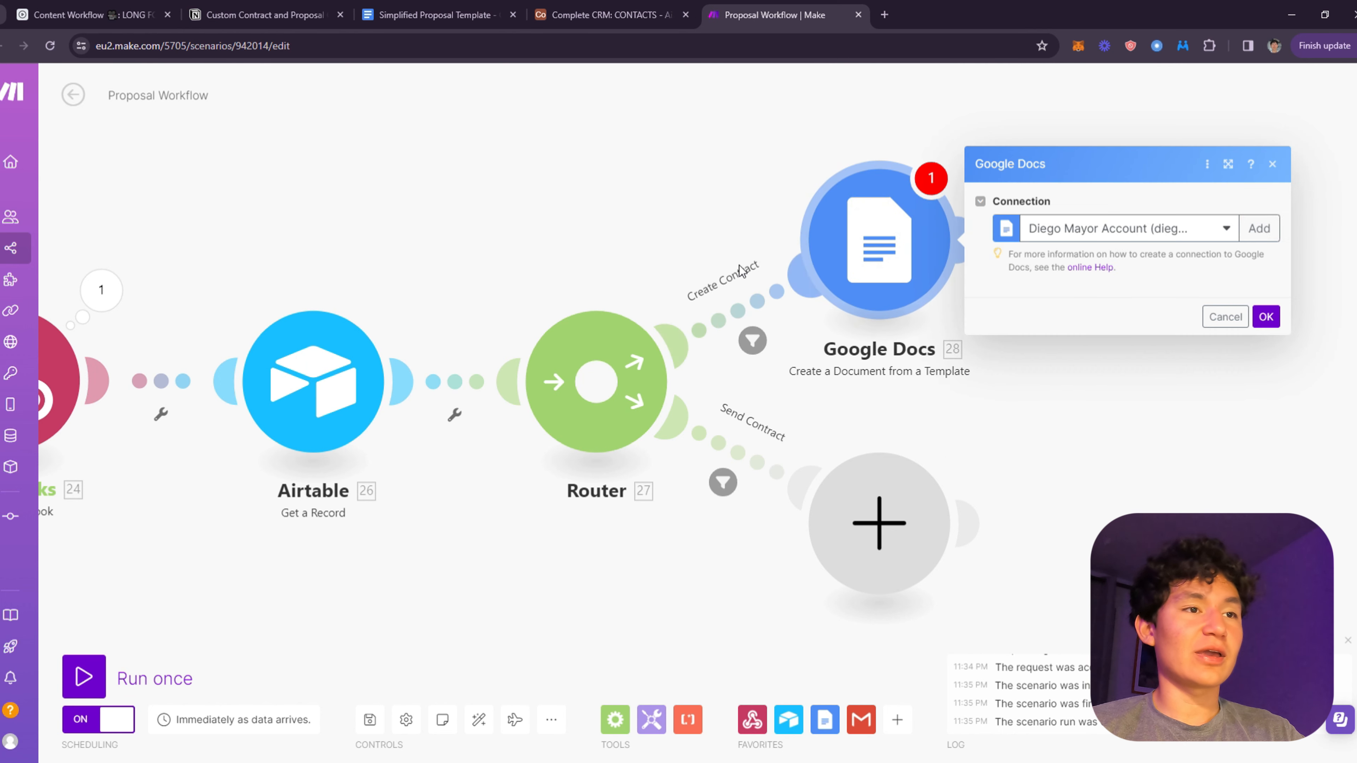
- Choose Simplified Proposal Template as the module's Document ID
{"action": "left_click", "coordinate": [1095, 368]}
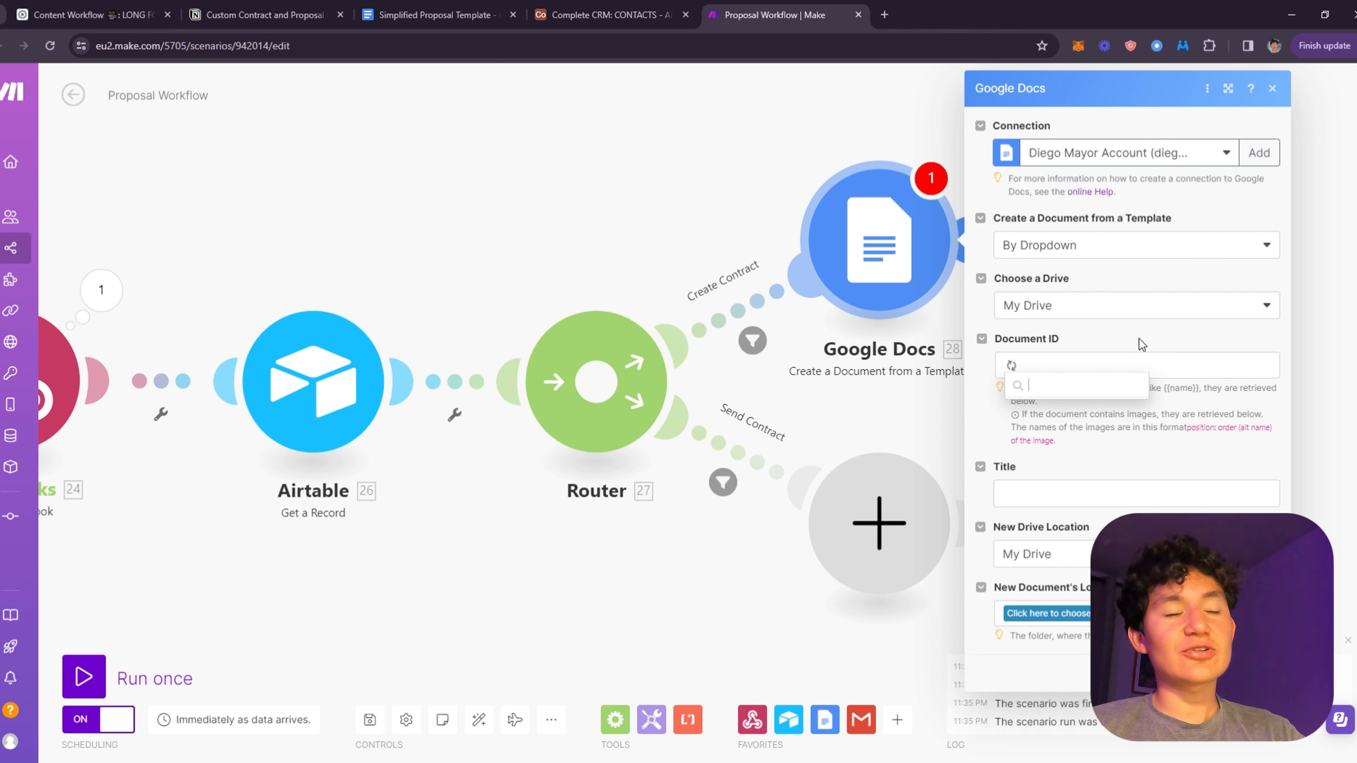
{"action": "left_click", "coordinate": [264, 14]}
{"action": "left_click", "coordinate": [433, 15]}
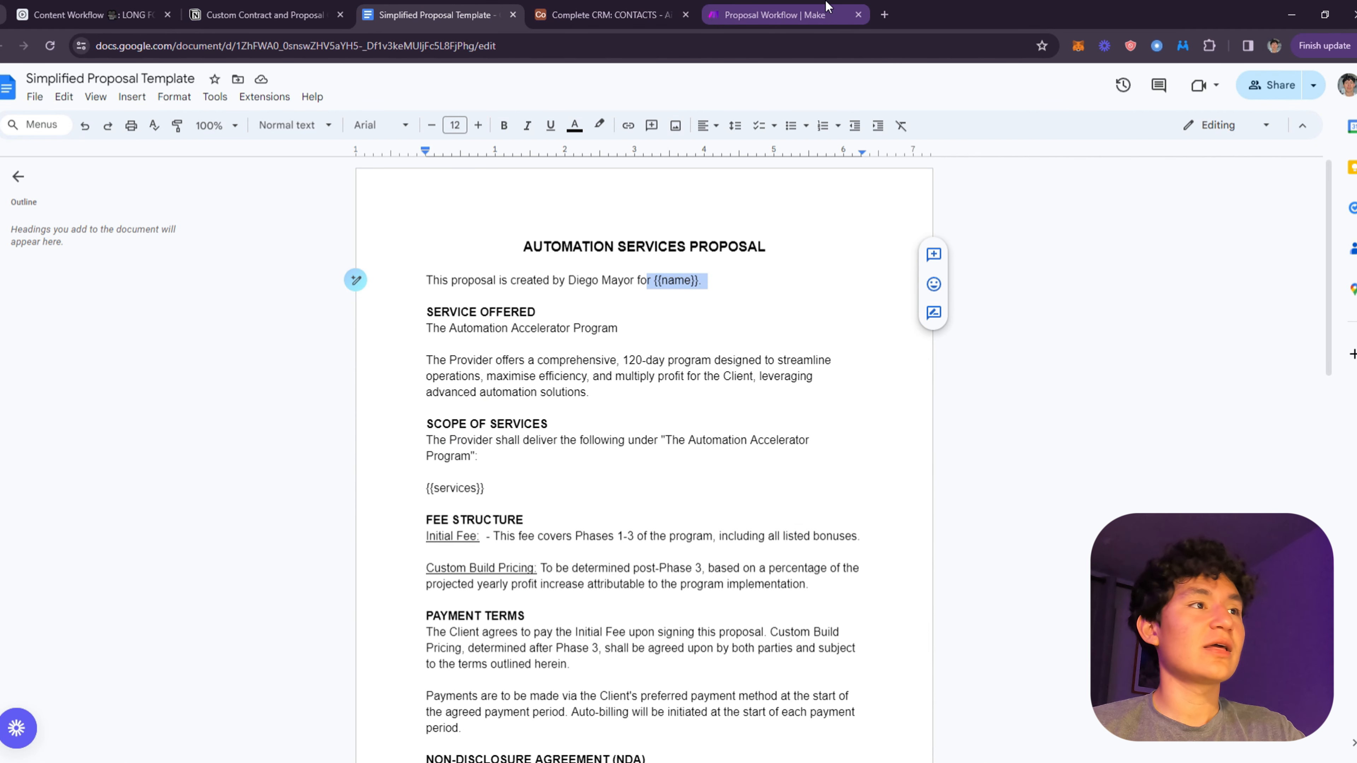
{"action": "left_click", "coordinate": [752, 7]}
{"action": "left_click", "coordinate": [1106, 365]}
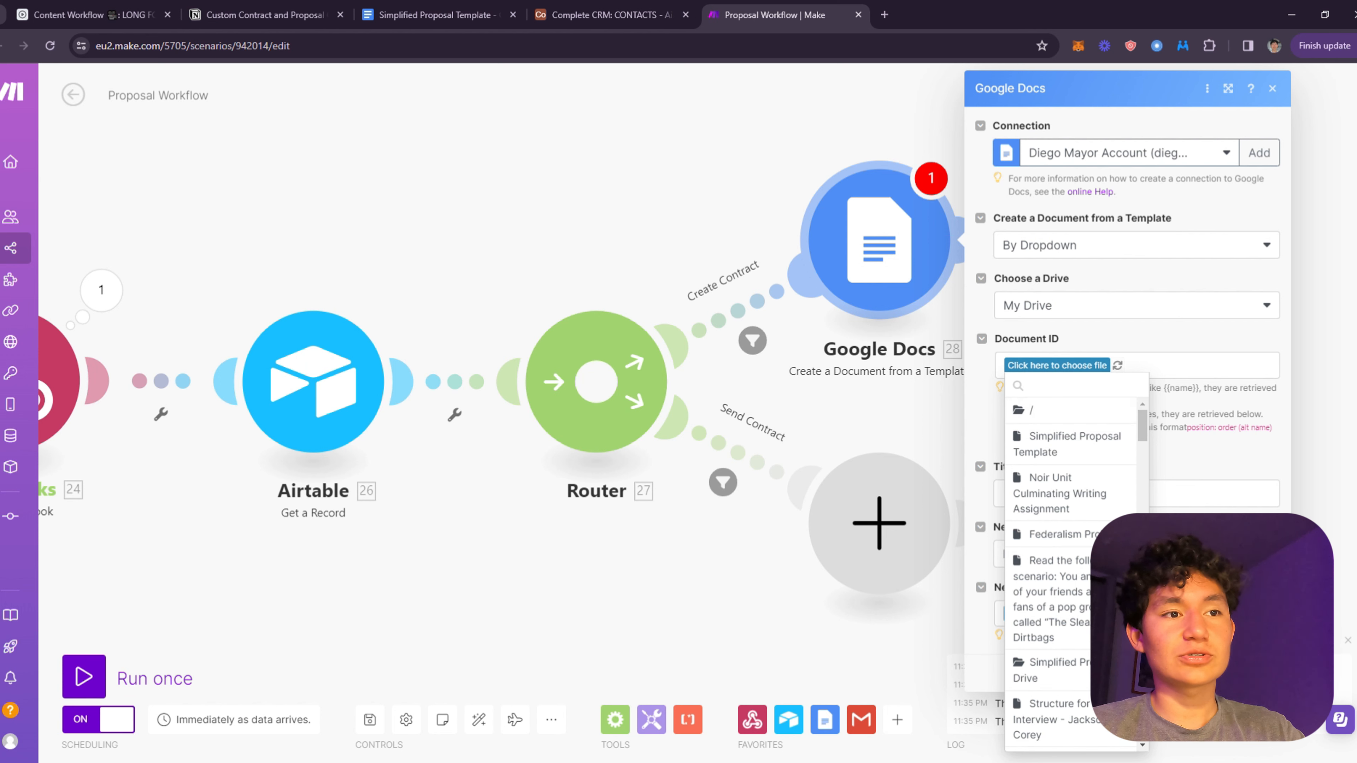
{"action": "left_click", "coordinate": [1073, 444]}
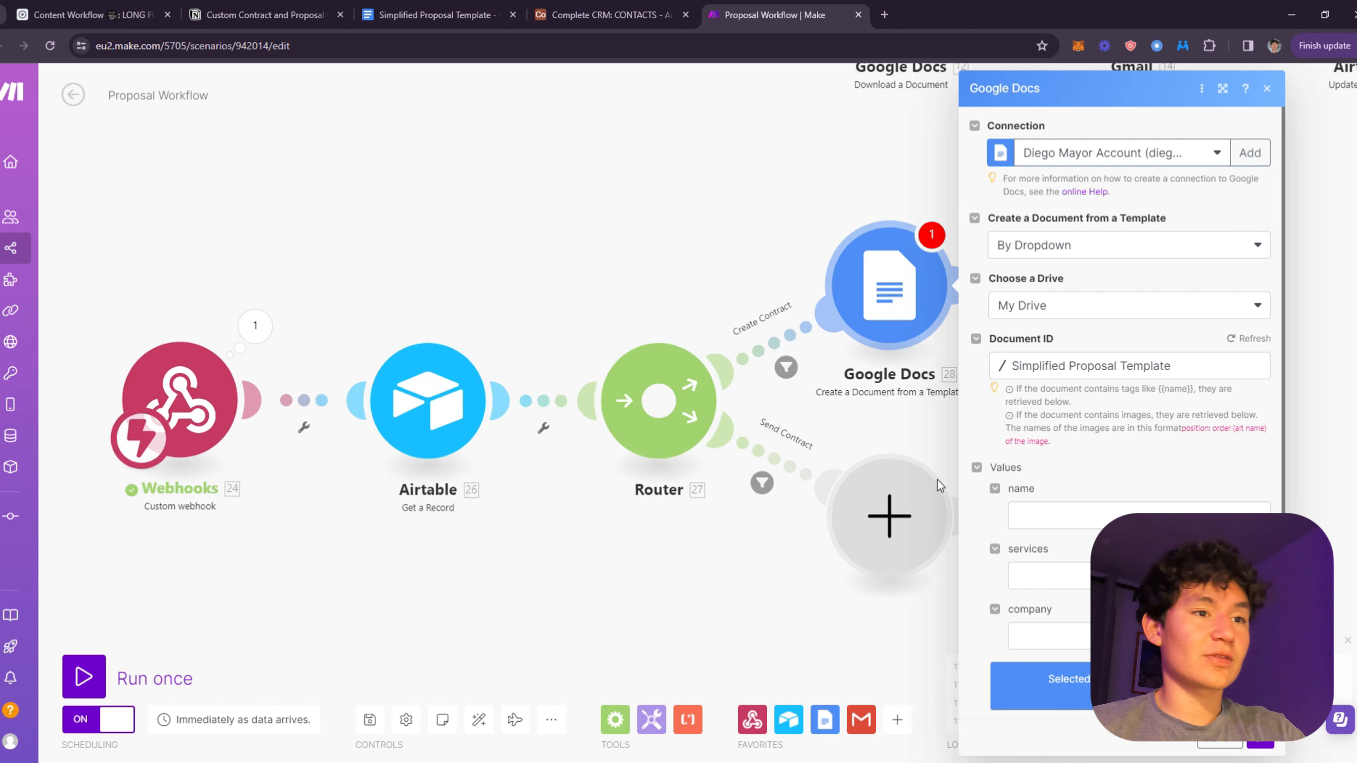
- Look over the {{name}} placeholder in the Simplified Proposal Template document
{"action": "scroll", "coordinate": [1075, 440], "scroll_direction": "down", "scroll_amount": 4}
{"action": "left_click", "coordinate": [1056, 317]}
{"action": "left_click", "coordinate": [1150, 292]}
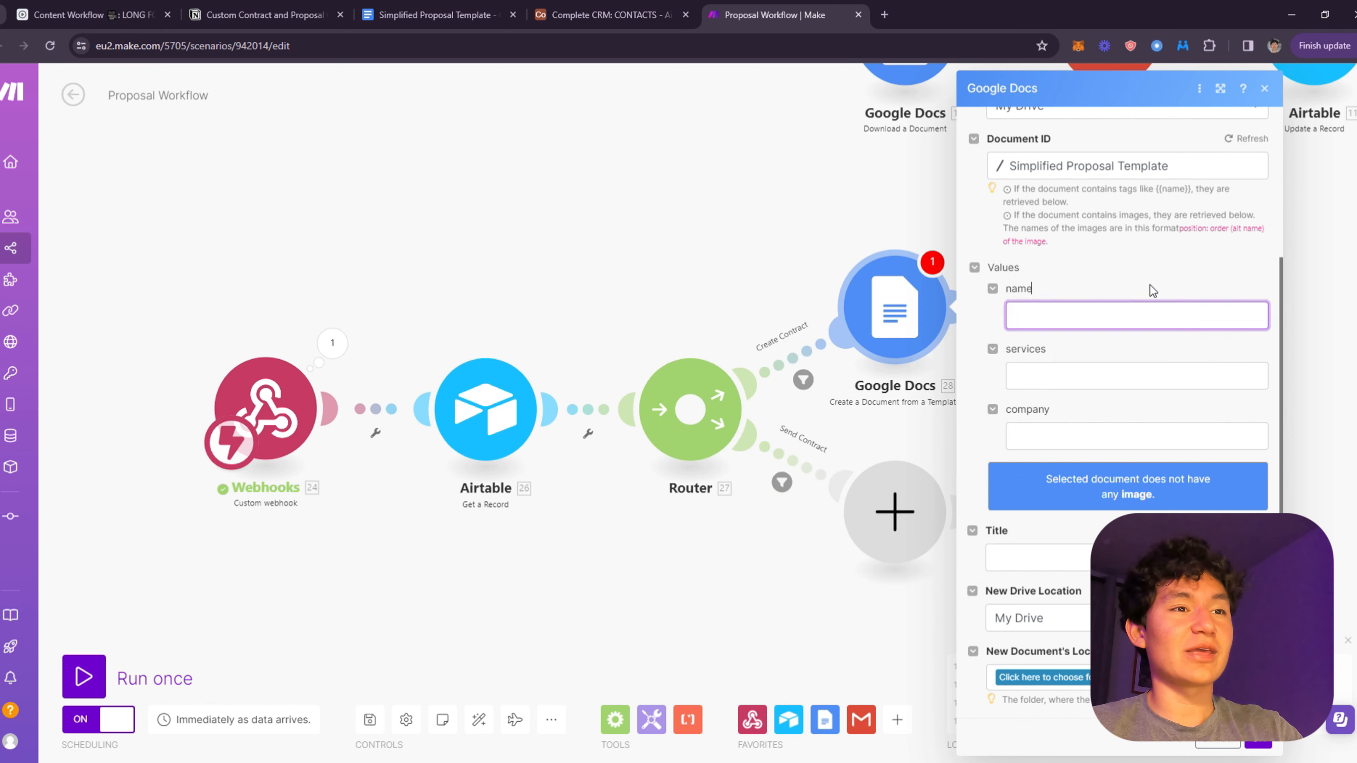
{"action": "scroll", "coordinate": [1057, 329], "scroll_direction": "up", "scroll_amount": 1}
{"action": "scroll", "coordinate": [1056, 331], "scroll_direction": "up", "scroll_amount": 3}
{"action": "scroll", "coordinate": [1015, 326], "scroll_direction": "down", "scroll_amount": 3}
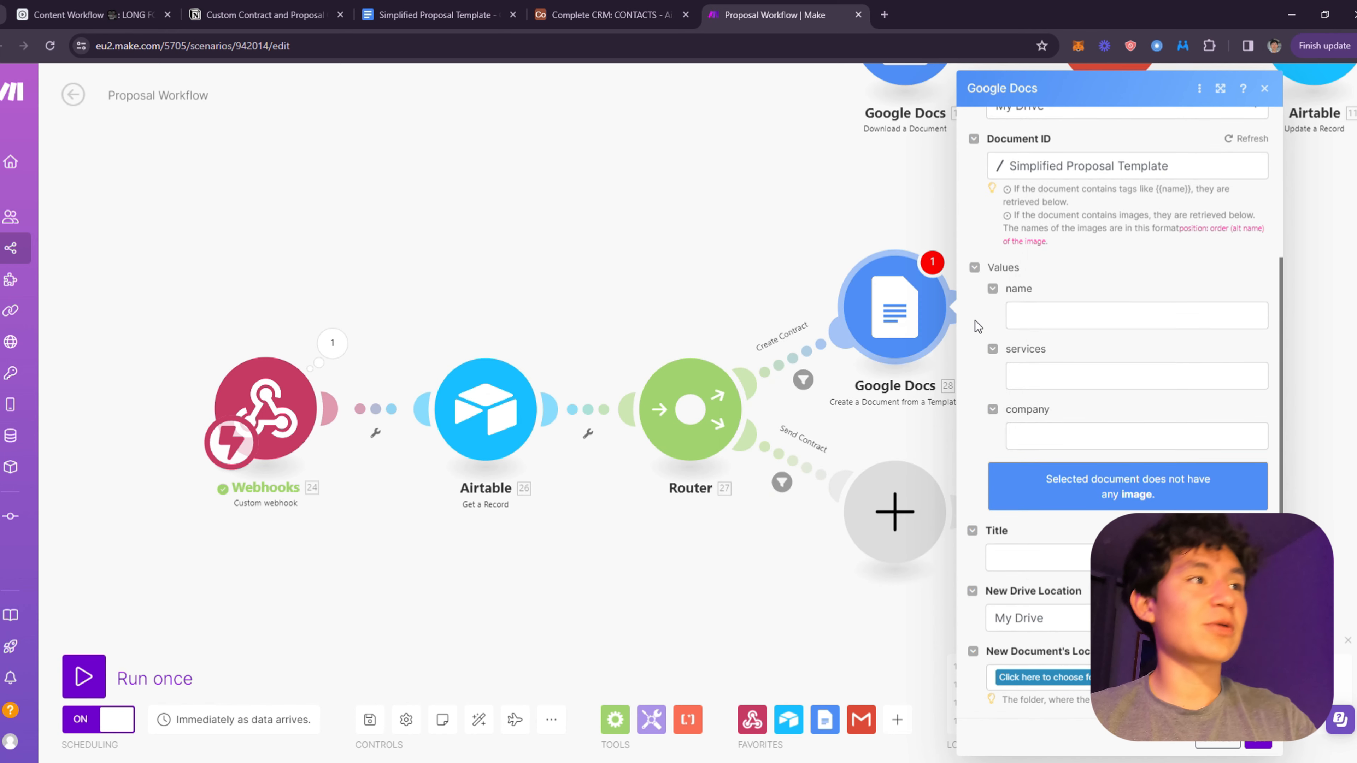
{"action": "left_click_drag", "start_coordinate": [433, 14], "coordinate": [562, 6]}
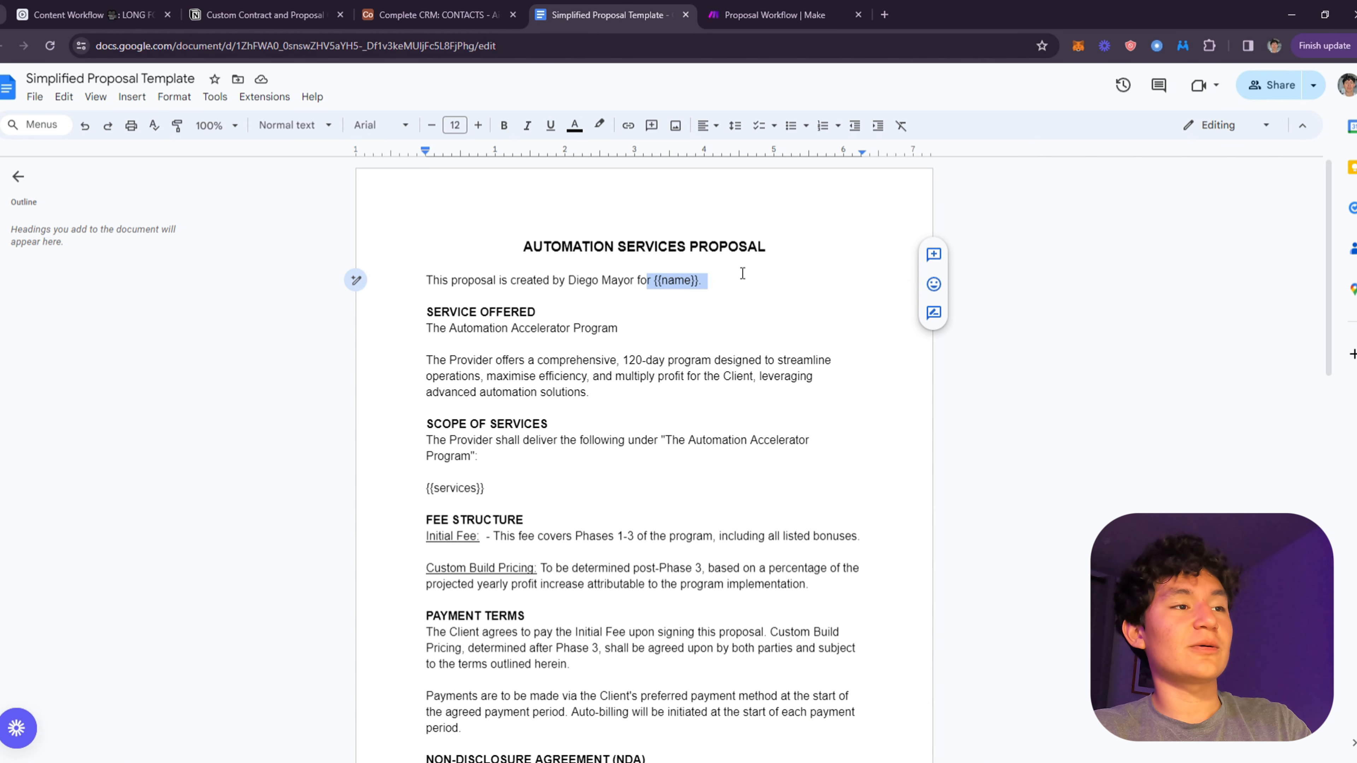
{"action": "left_click", "coordinate": [712, 283]}
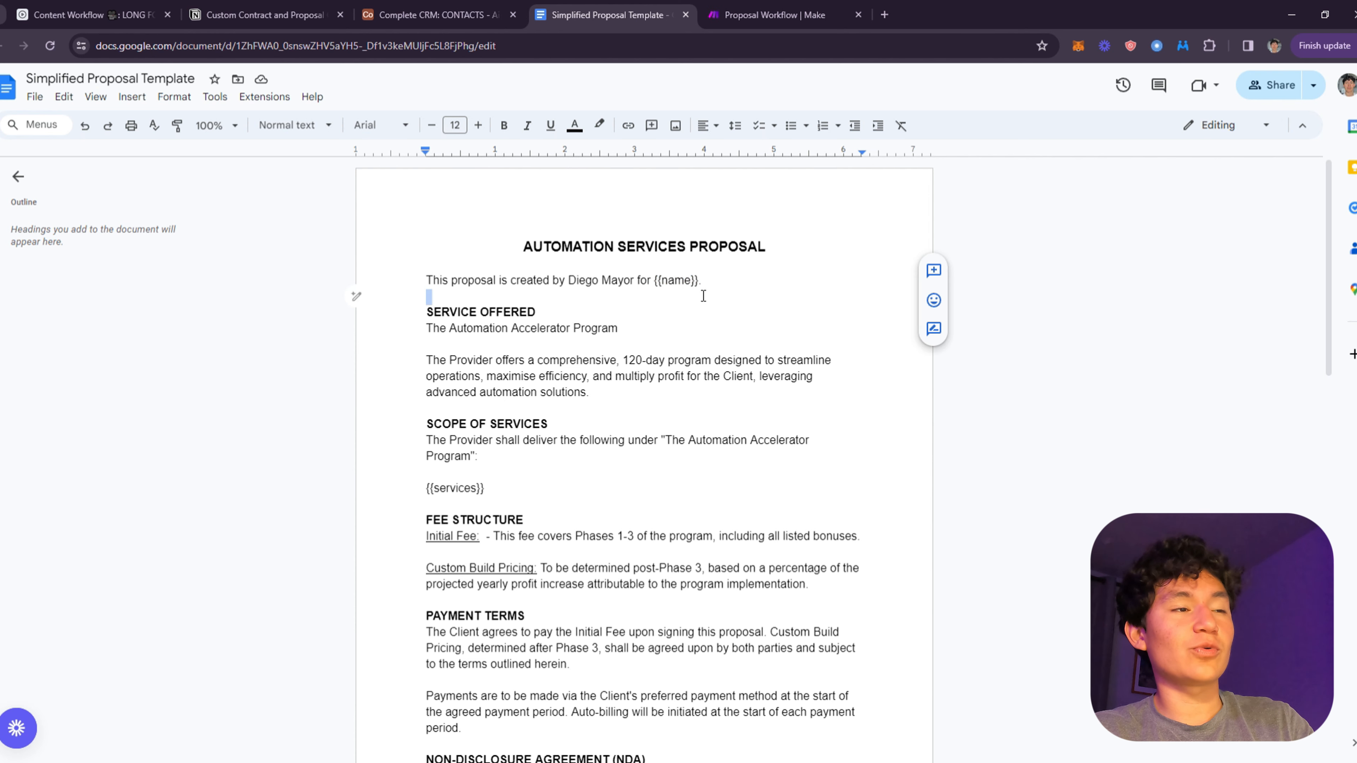
{"action": "left_click_drag", "start_coordinate": [697, 280], "coordinate": [657, 286]}
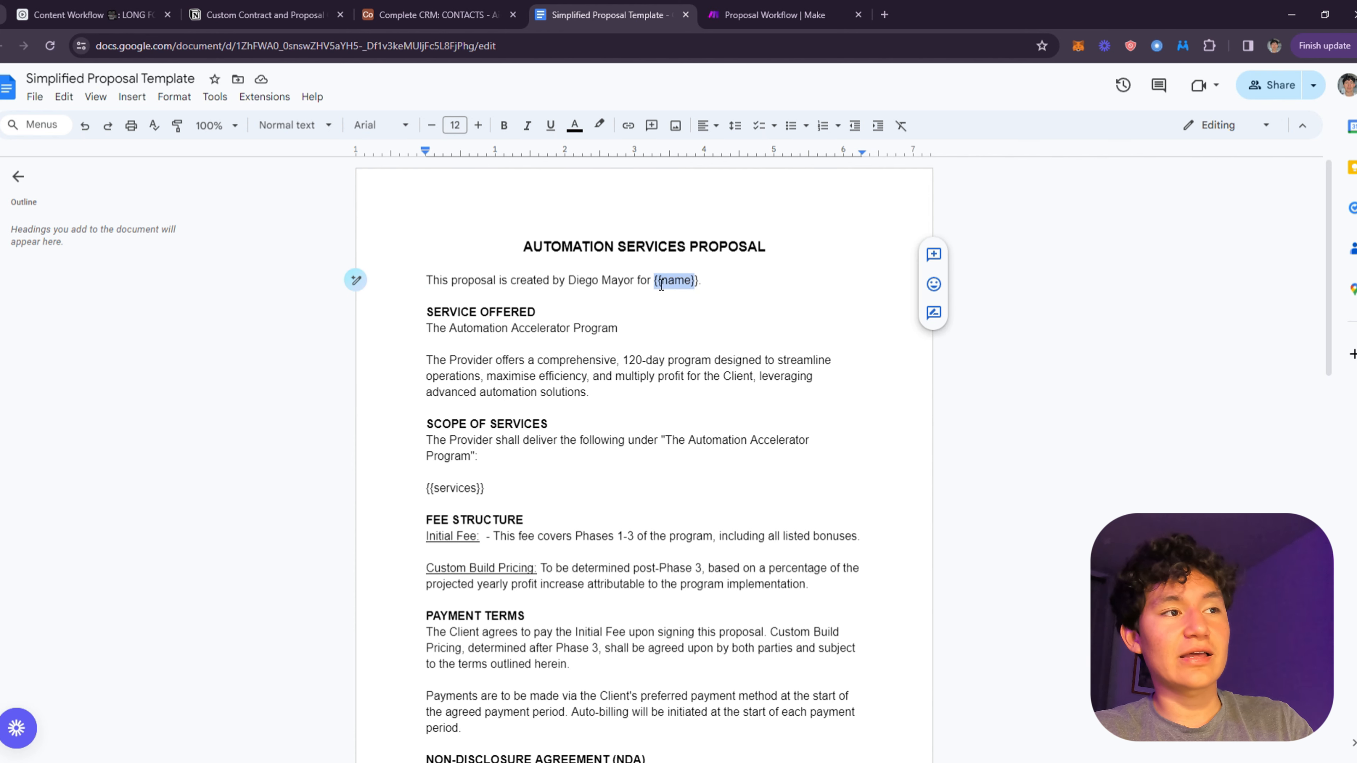
{"action": "left_click", "coordinate": [745, 292]}
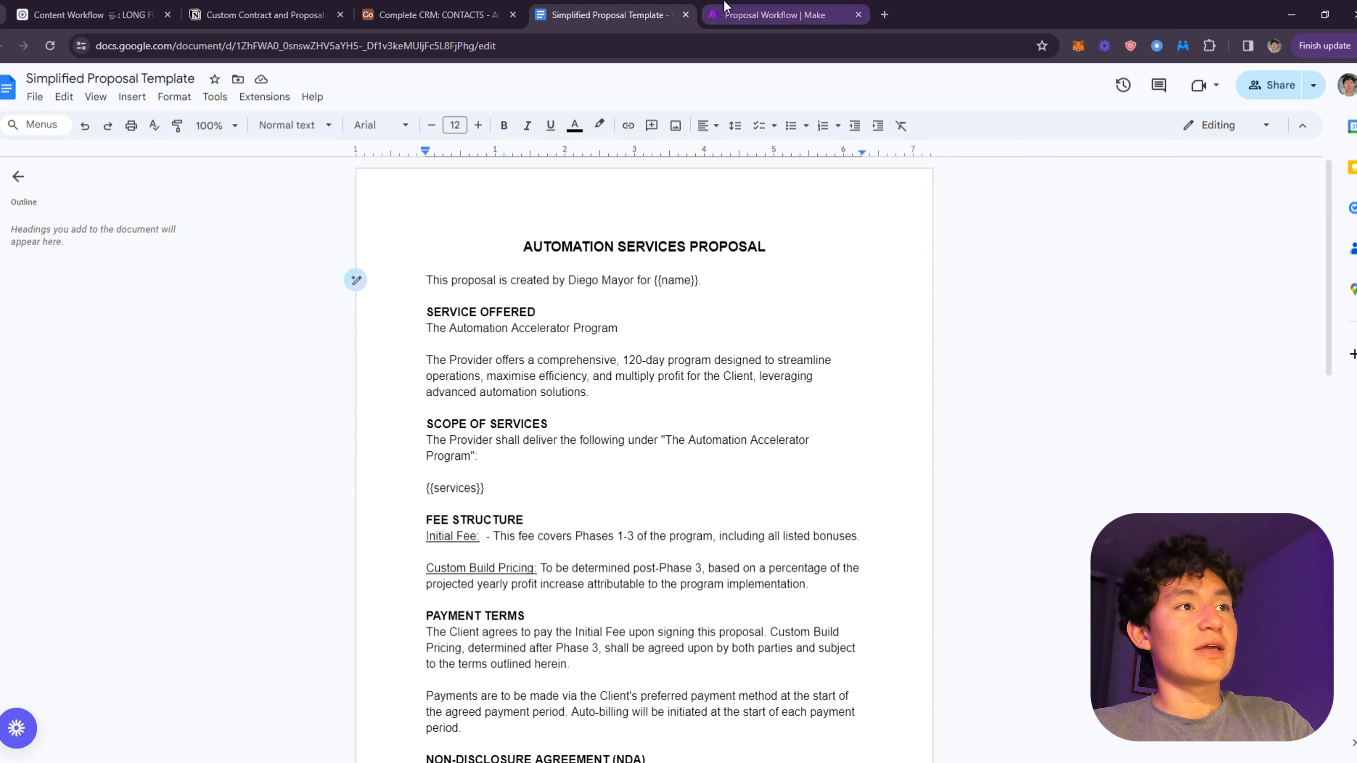
{"action": "left_click", "coordinate": [753, 20]}
- Map name, services and company to 26. Name, 26. Services Provided and 26. COMPANIES[]
{"action": "left_click", "coordinate": [1046, 324]}
{"action": "left_click", "coordinate": [1045, 371]}
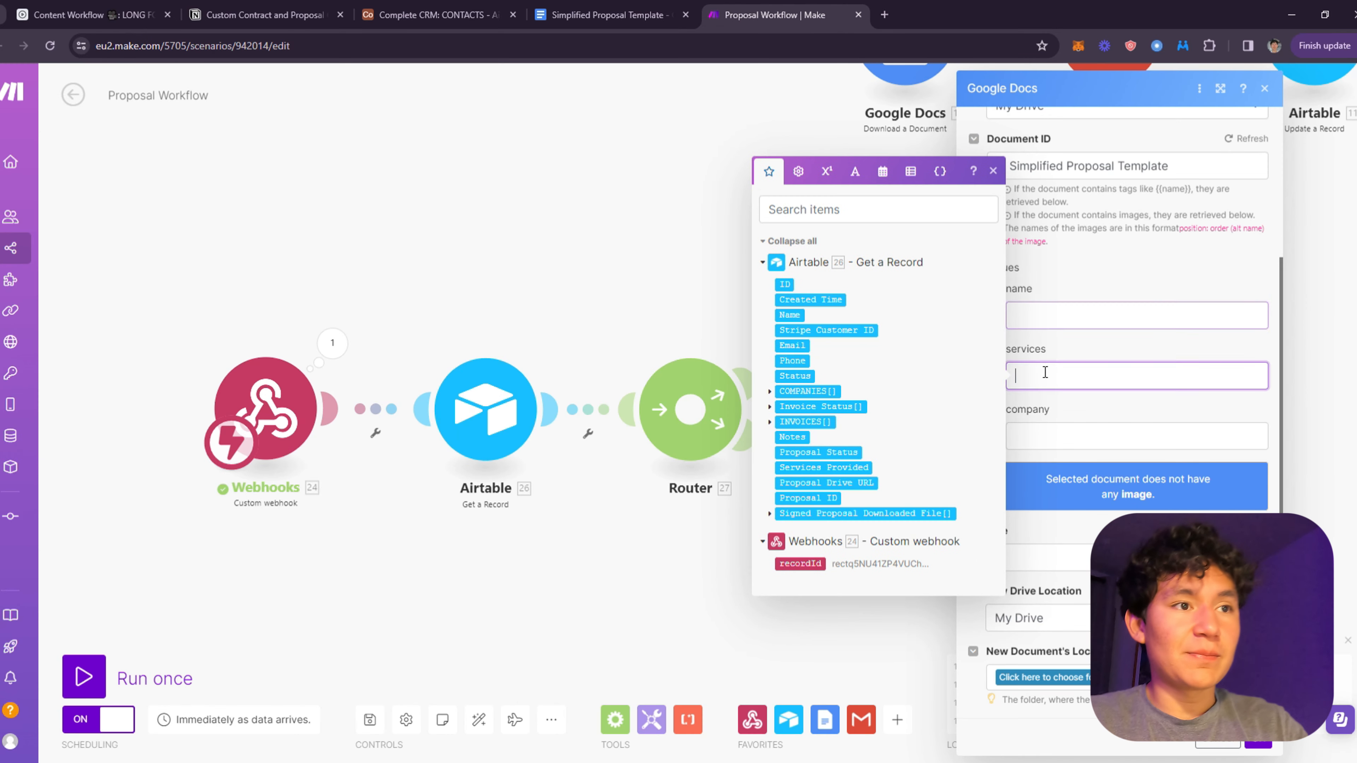
{"action": "left_click", "coordinate": [1039, 340]}
{"action": "left_click", "coordinate": [1042, 326]}
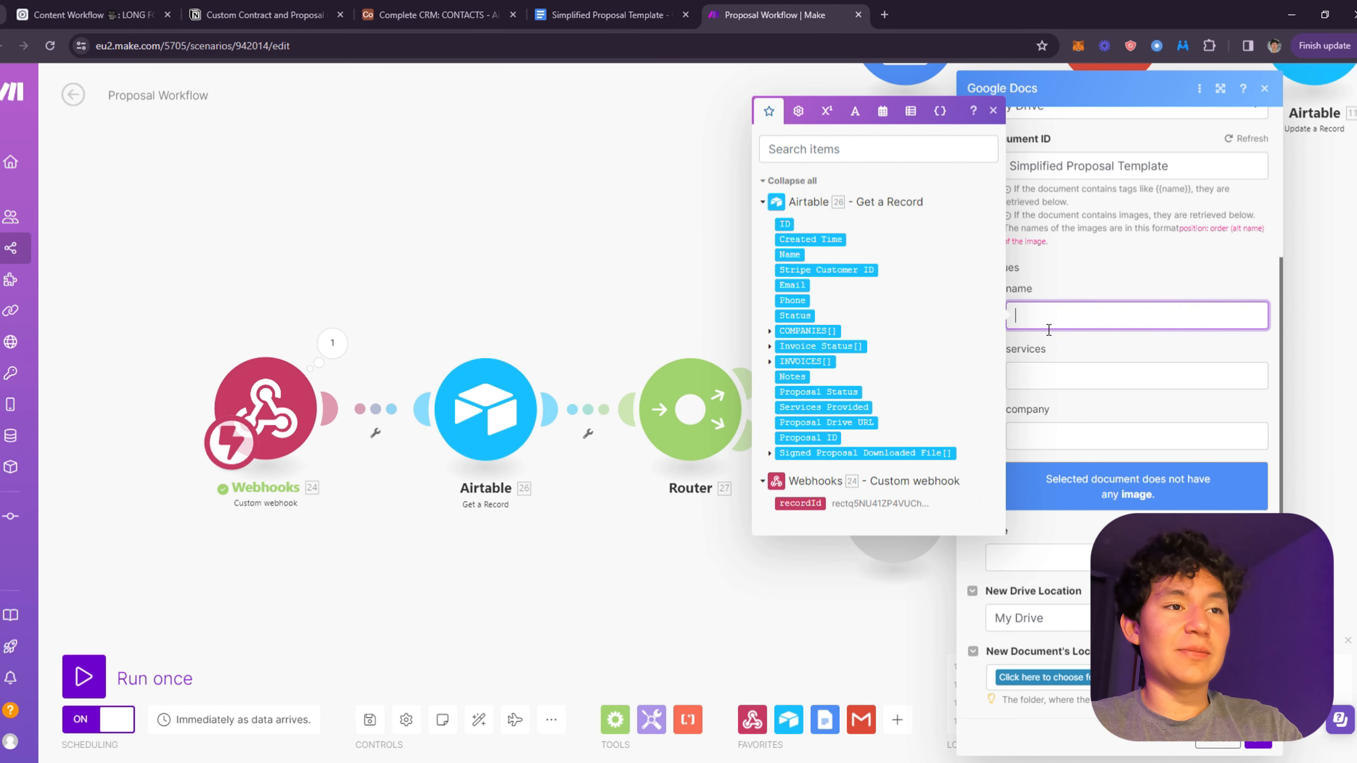
{"action": "left_click", "coordinate": [789, 255]}
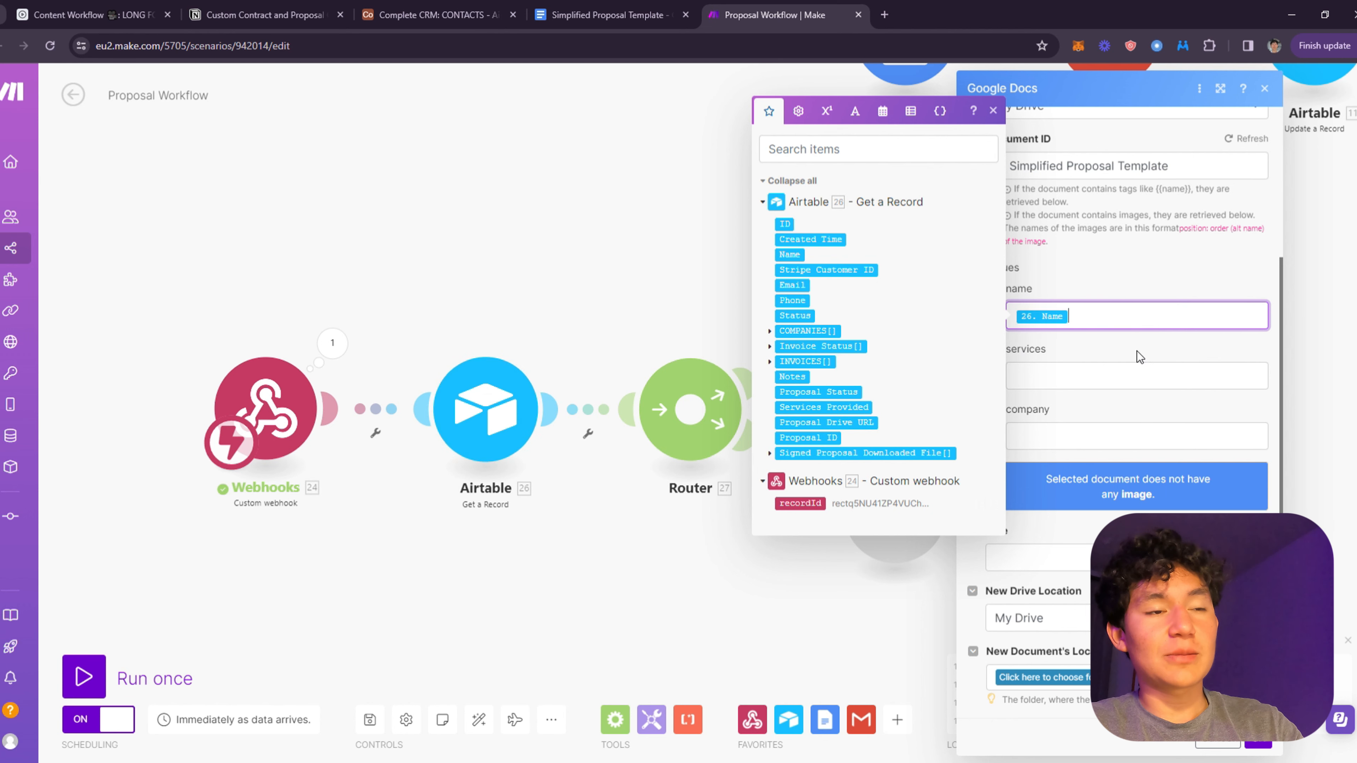
{"action": "left_click", "coordinate": [1071, 381]}
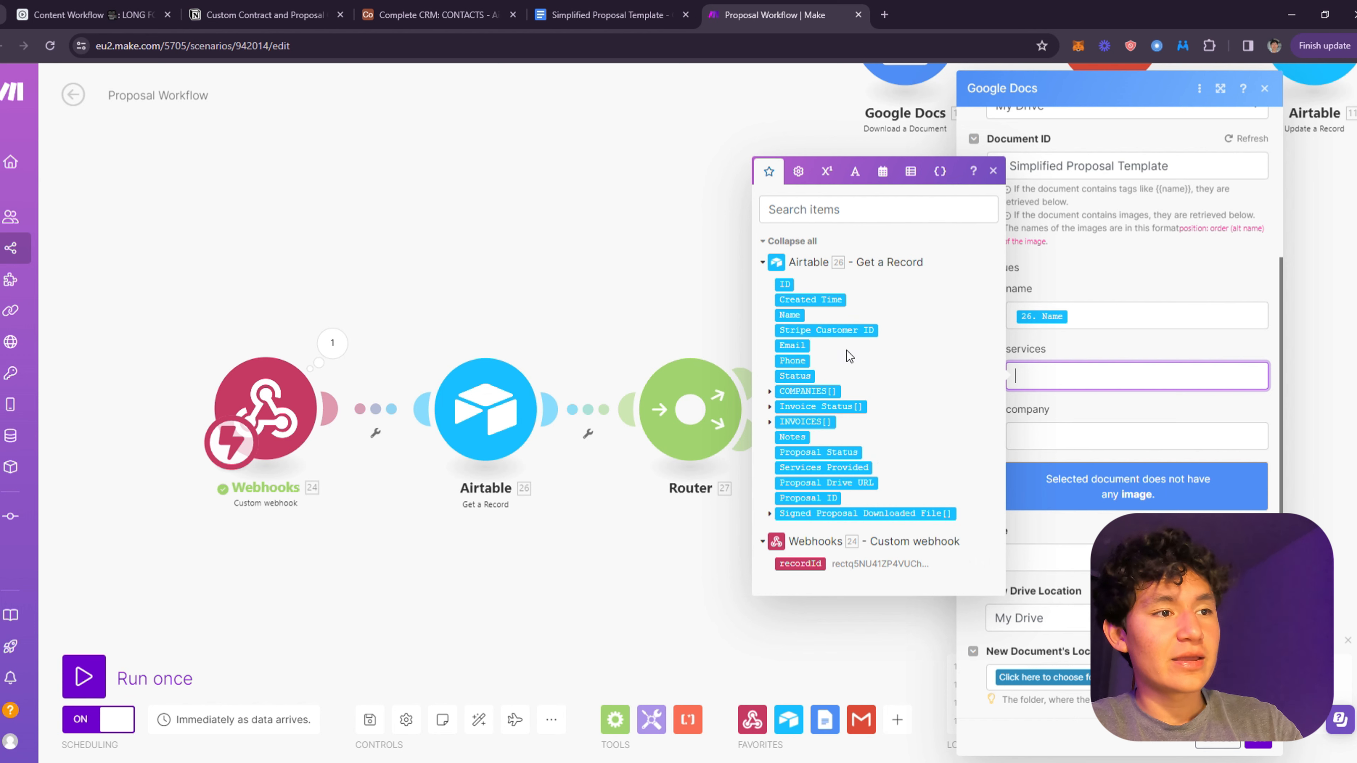
{"action": "left_click", "coordinate": [844, 467]}
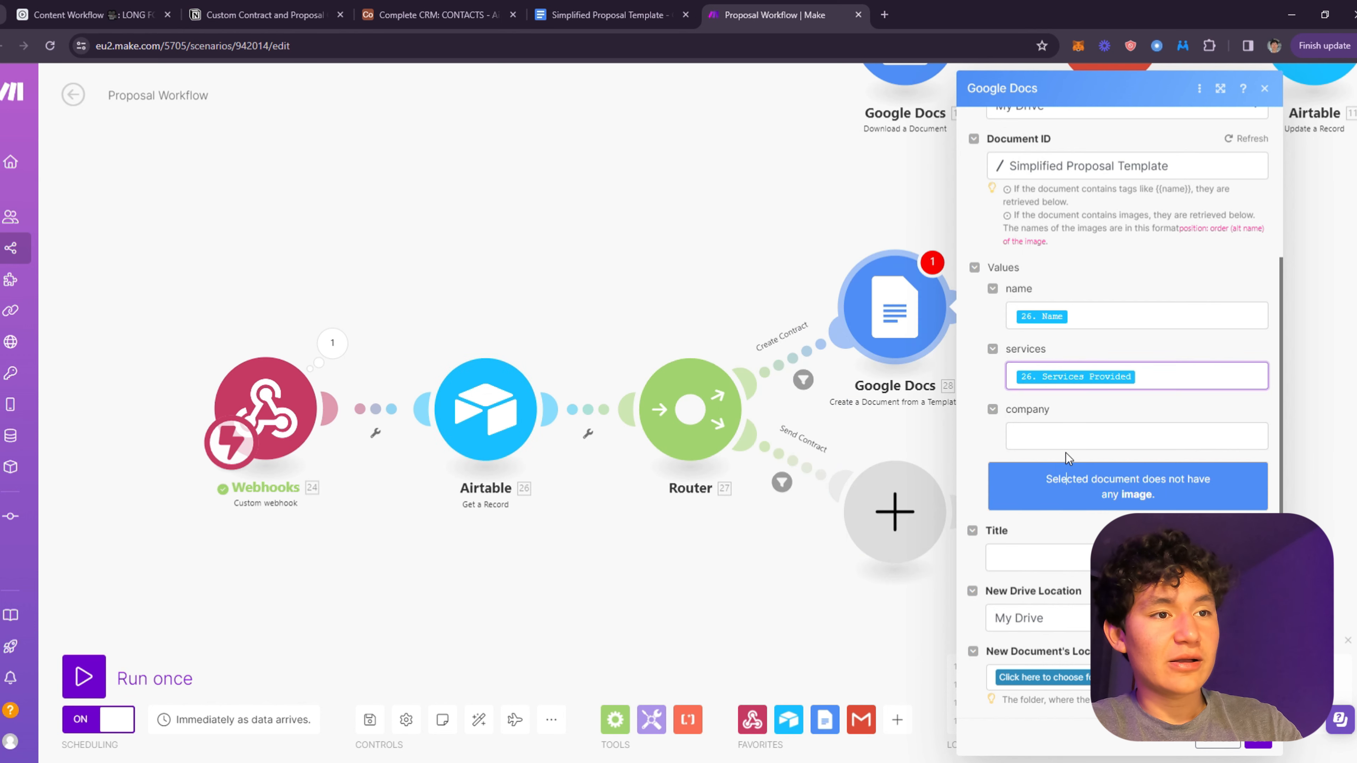
{"action": "left_click", "coordinate": [1067, 439]}
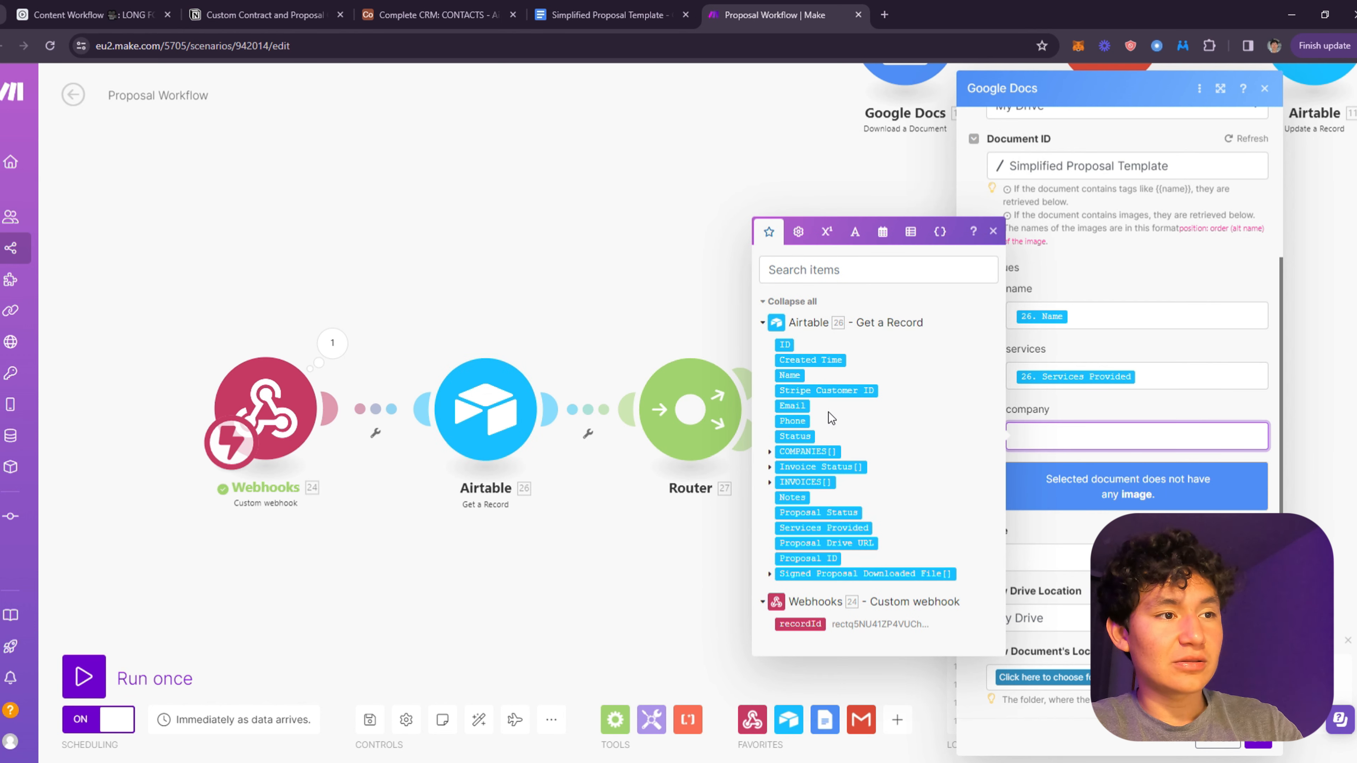
{"action": "left_click", "coordinate": [770, 452]}
{"action": "left_click", "coordinate": [823, 445]}
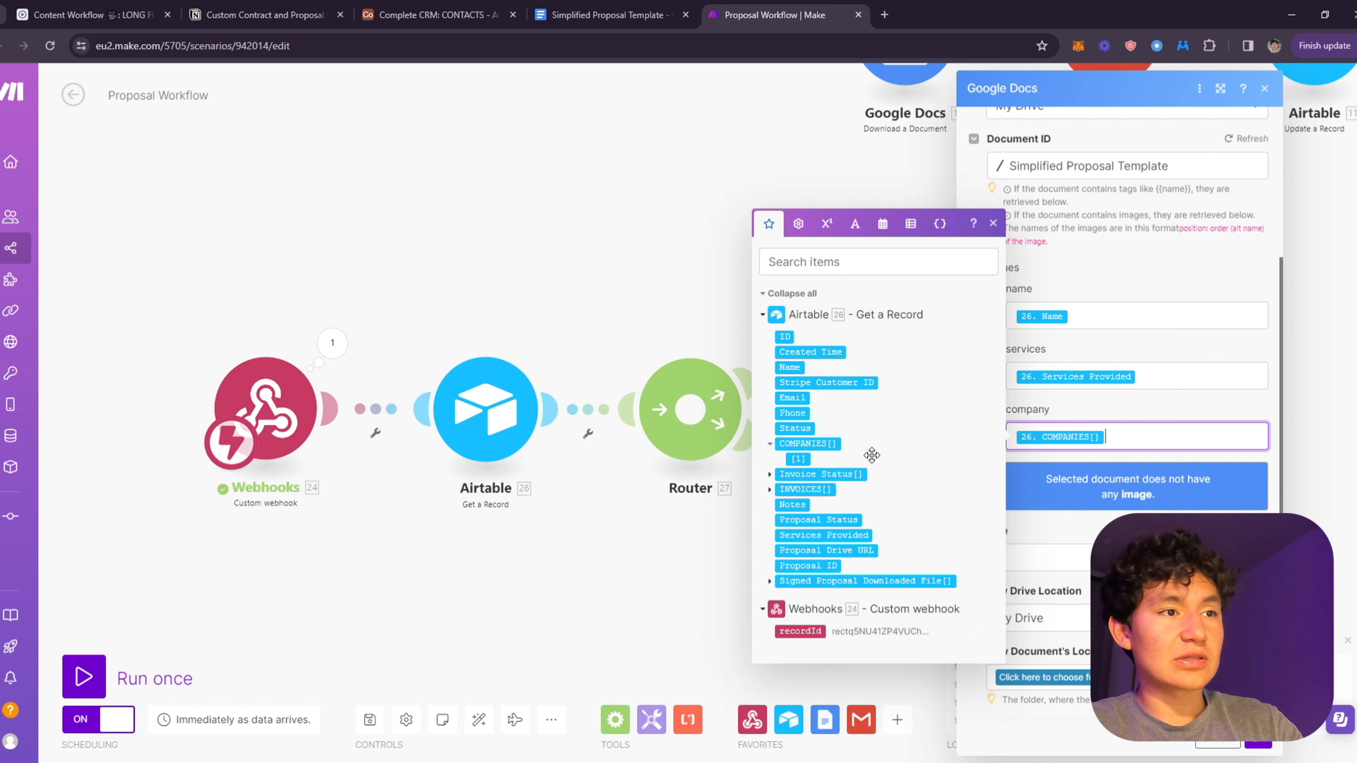
{"action": "left_click", "coordinate": [1183, 414]}
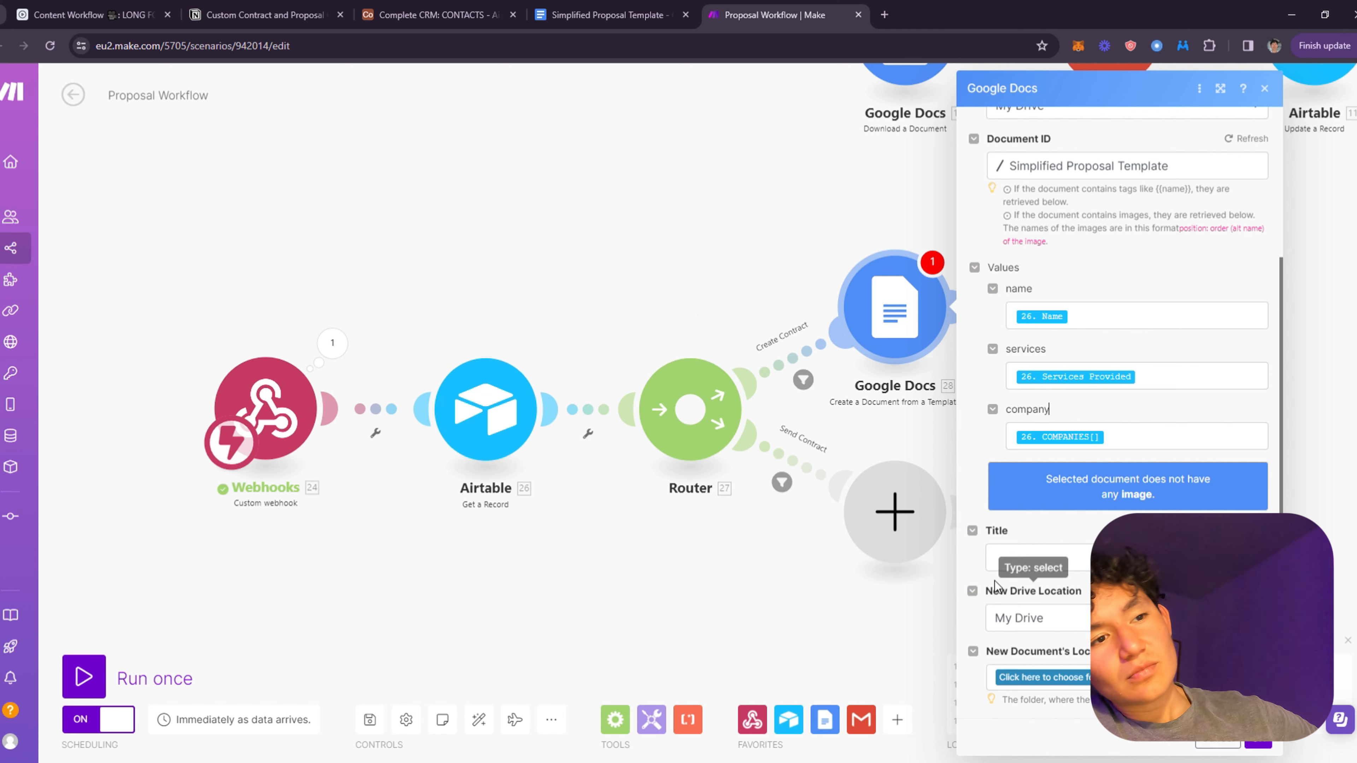
- Start the document title with the contact's name, a dash, and a mapped record field
{"action": "left_click", "coordinate": [1034, 557]}
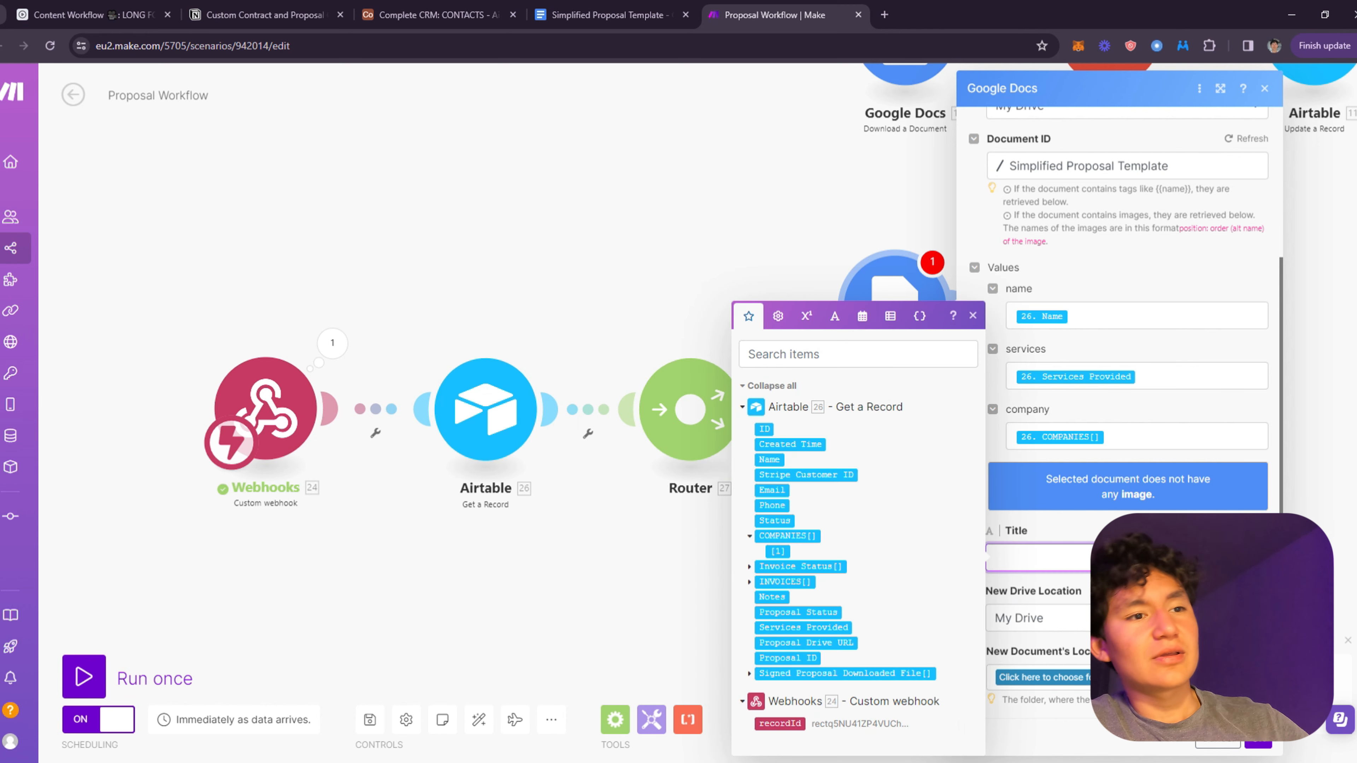
{"action": "left_click", "coordinate": [1037, 522]}
{"action": "left_click", "coordinate": [1037, 556]}
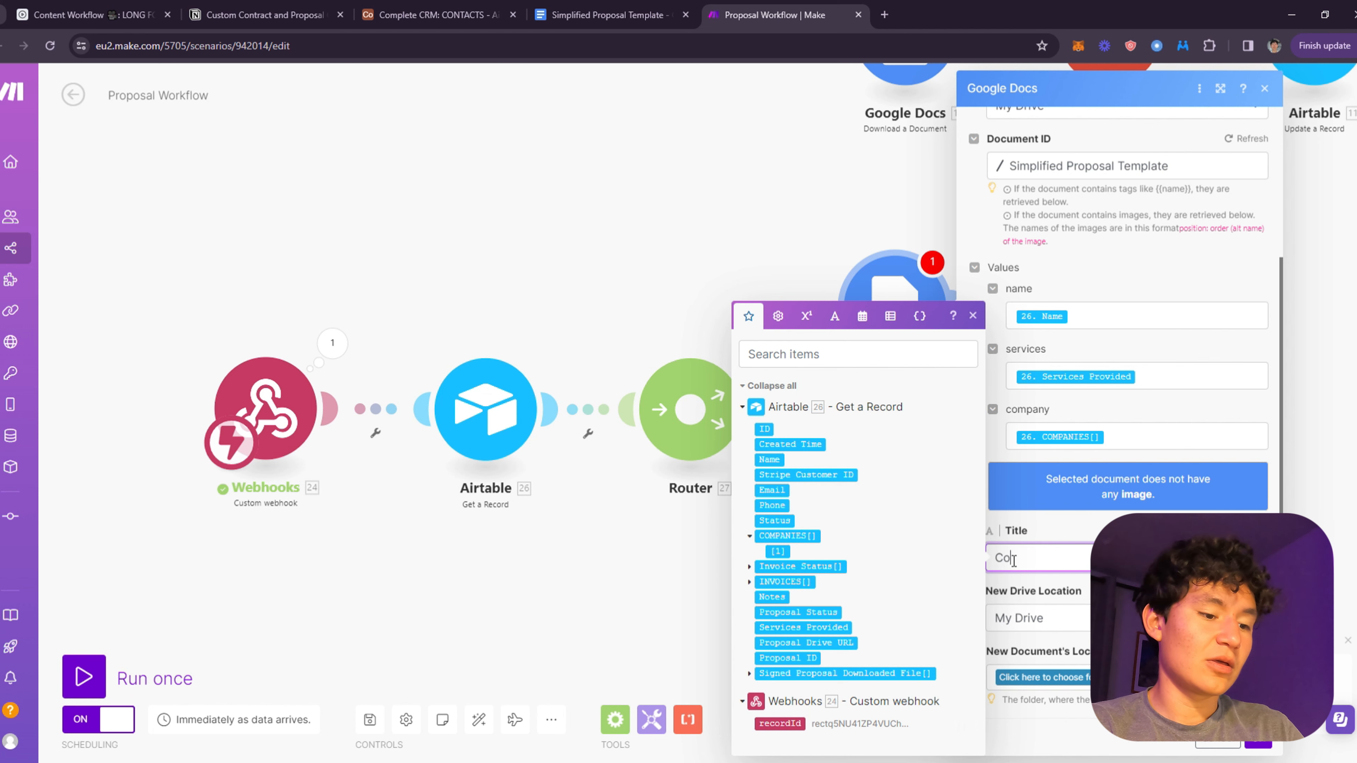
{"action": "type", "text": "Co"}
{"action": "key", "text": "BackSpace"}
{"action": "key", "text": "BackSpace"}
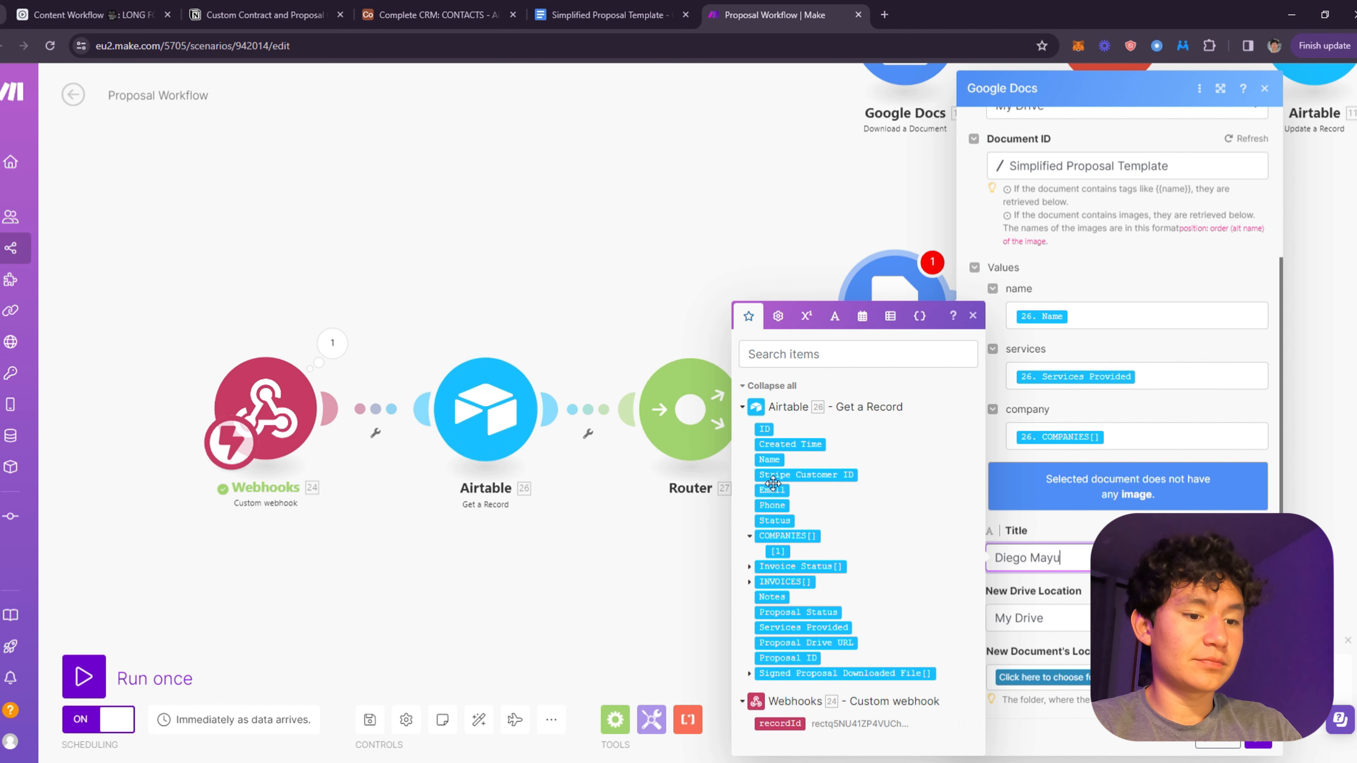
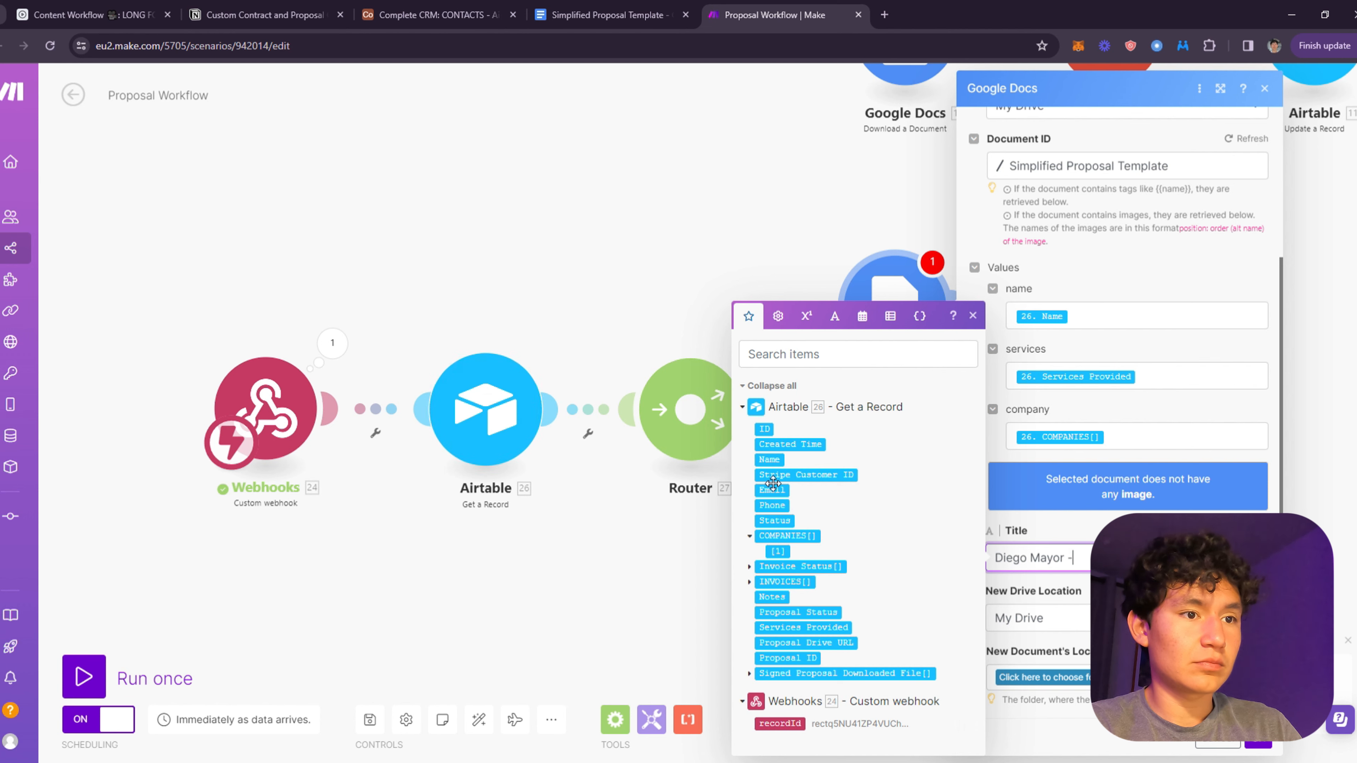
{"action": "left_click_drag", "start_coordinate": [773, 483], "coordinate": [1068, 557]}
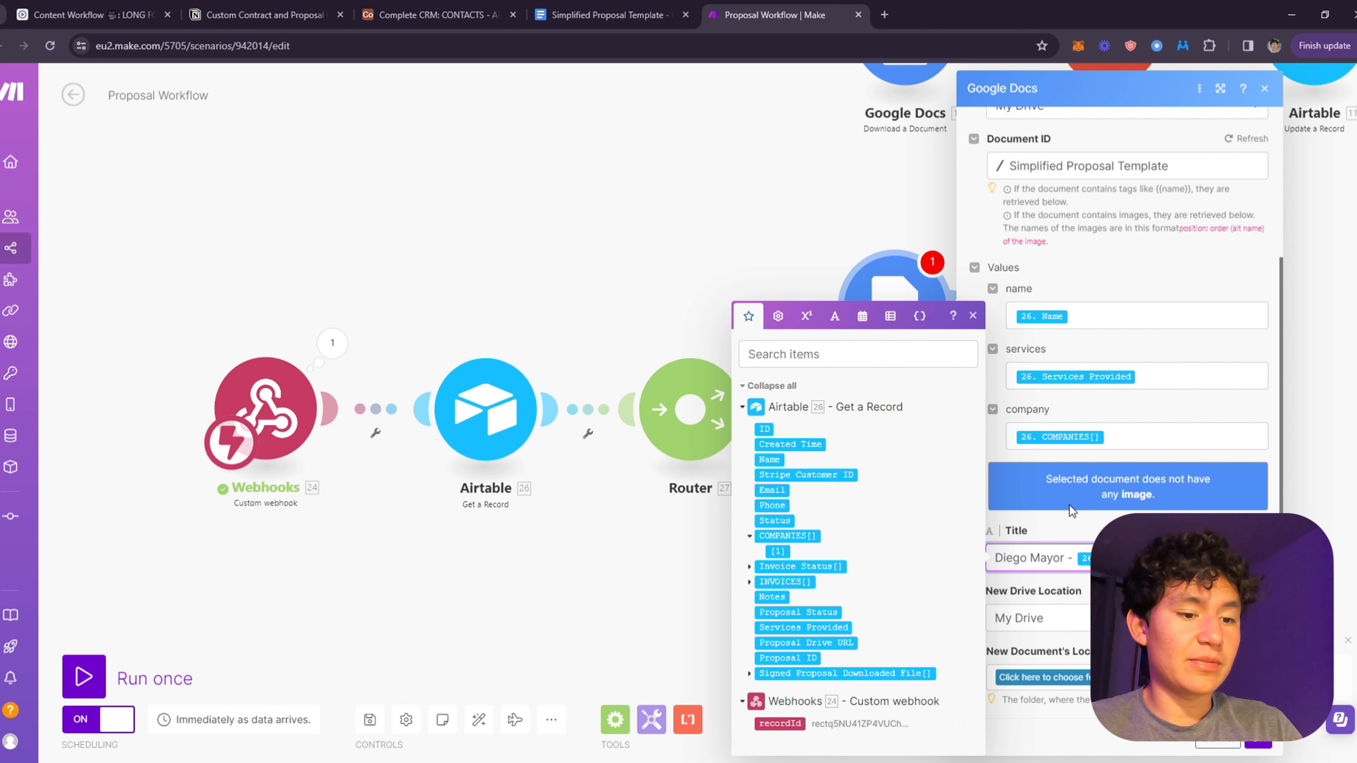
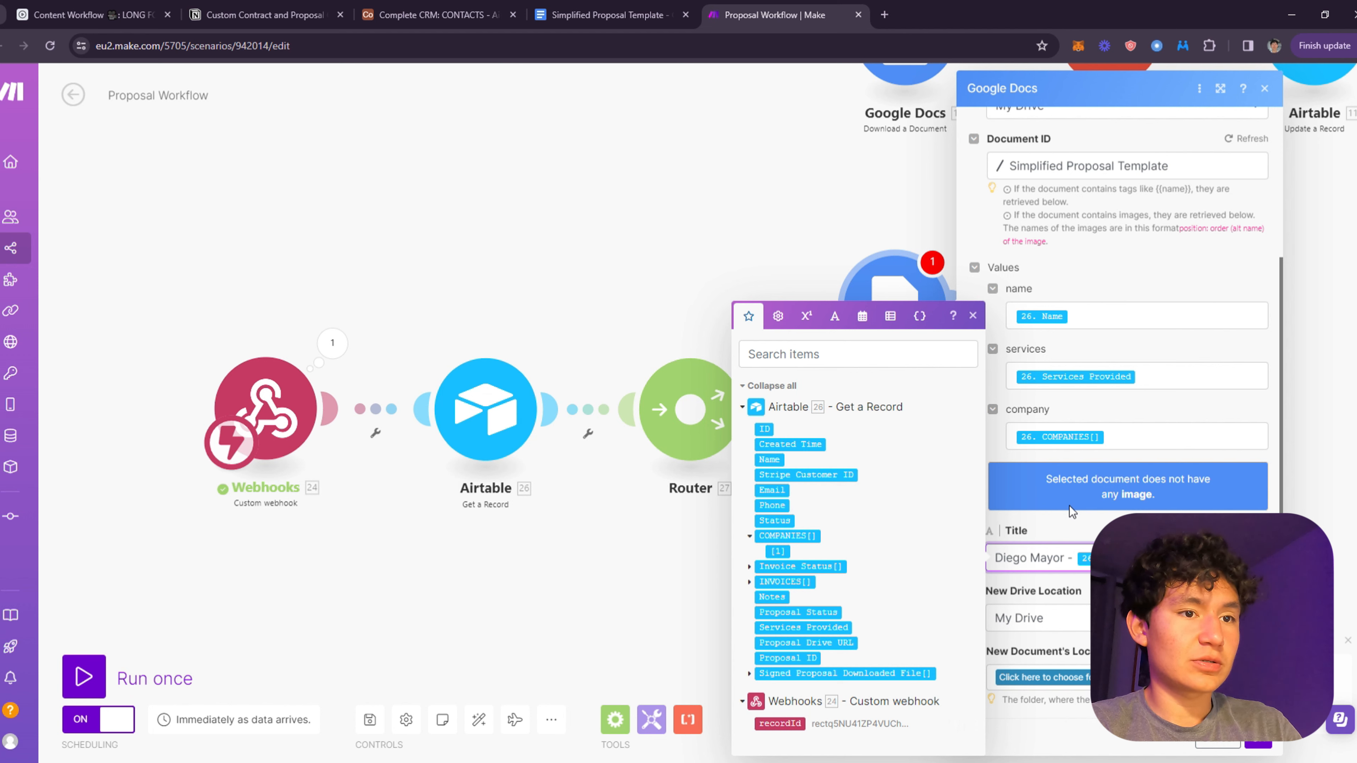
- Save the generated contract to My Drive, inside the Simplified Proposal folder
{"action": "left_click", "coordinate": [1132, 531]}
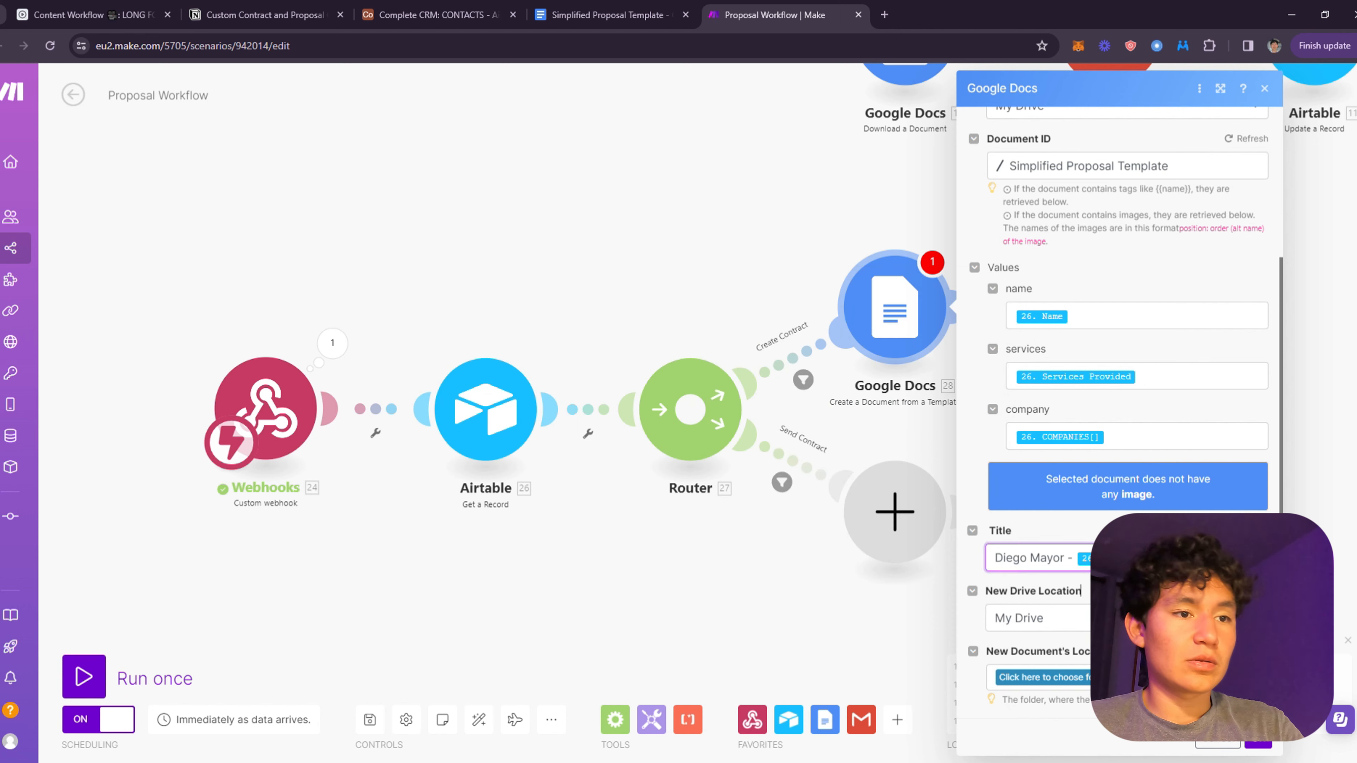
{"action": "left_click", "coordinate": [1049, 624]}
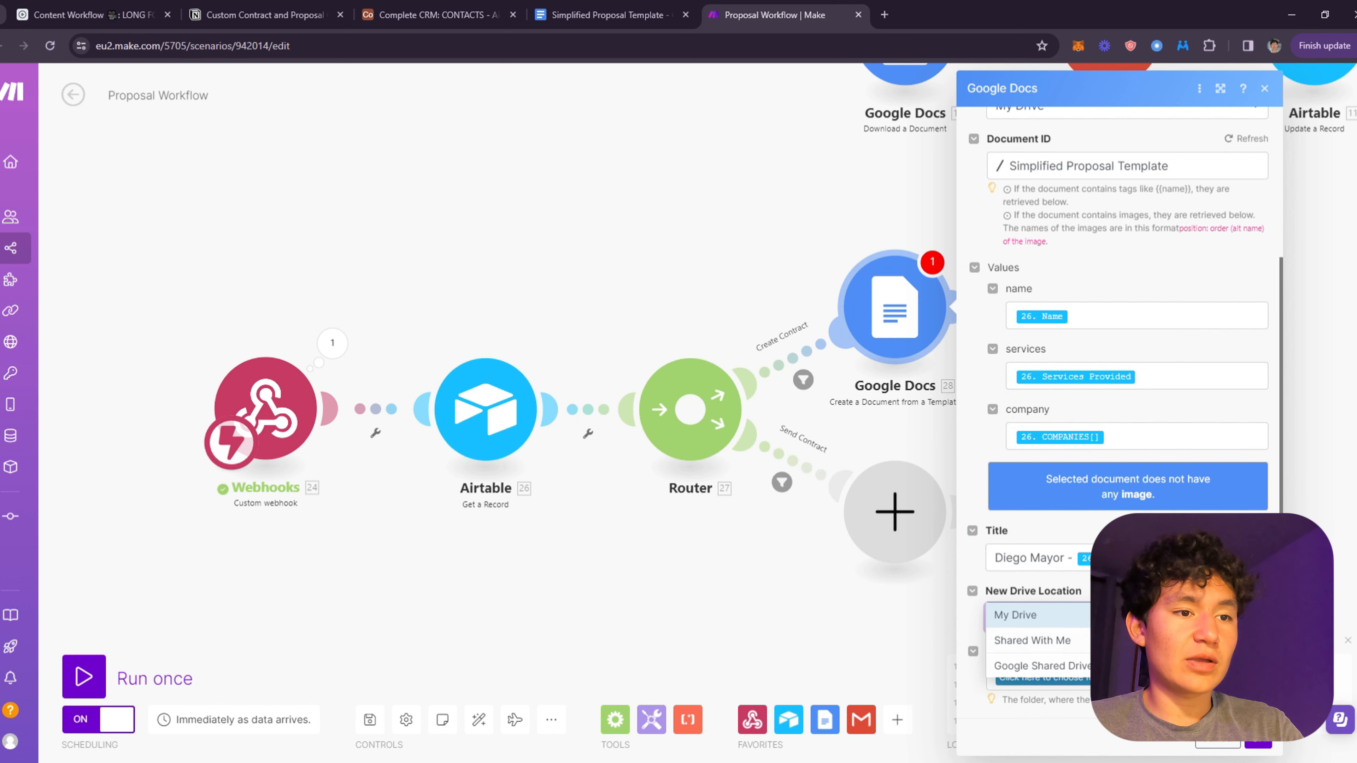
{"action": "left_click", "coordinate": [1041, 665]}
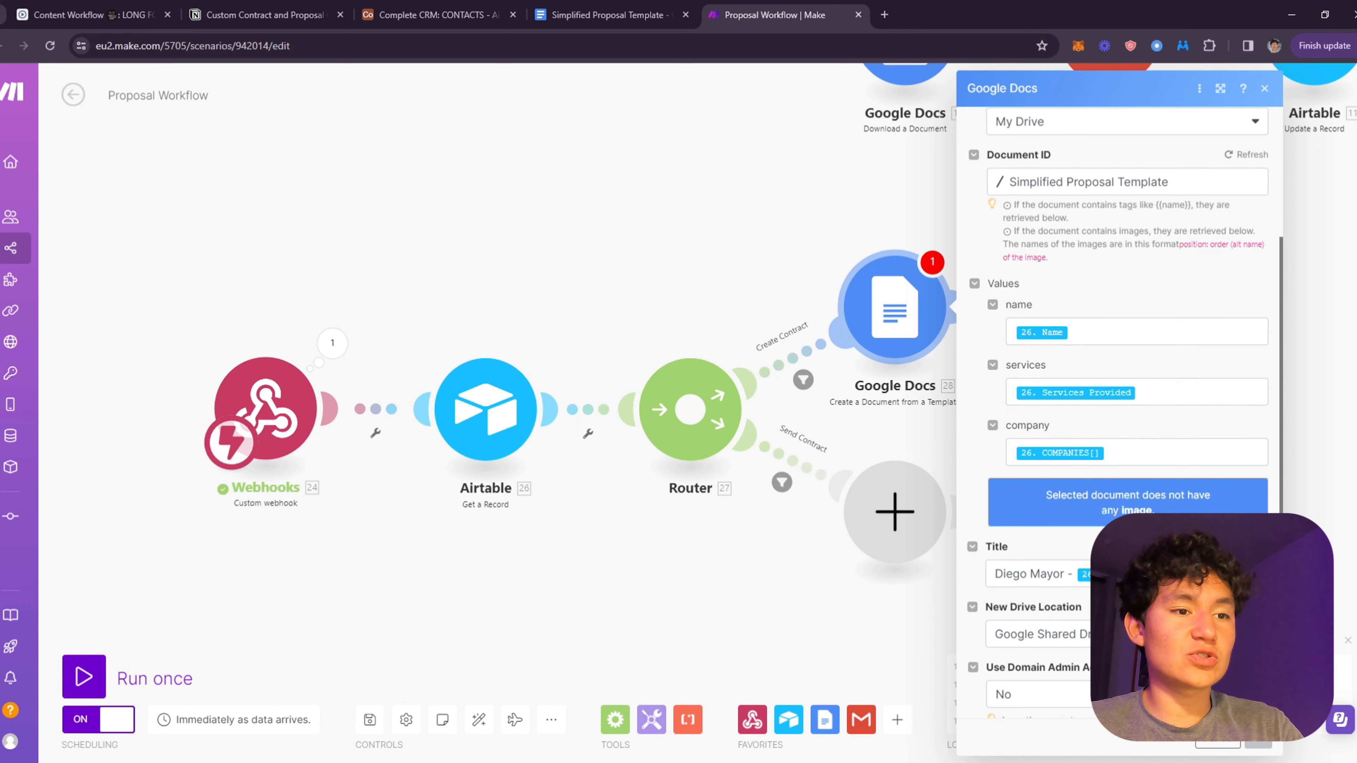
{"action": "left_click", "coordinate": [1039, 634]}
{"action": "scroll", "coordinate": [1036, 588], "scroll_direction": "down", "scroll_amount": 2}
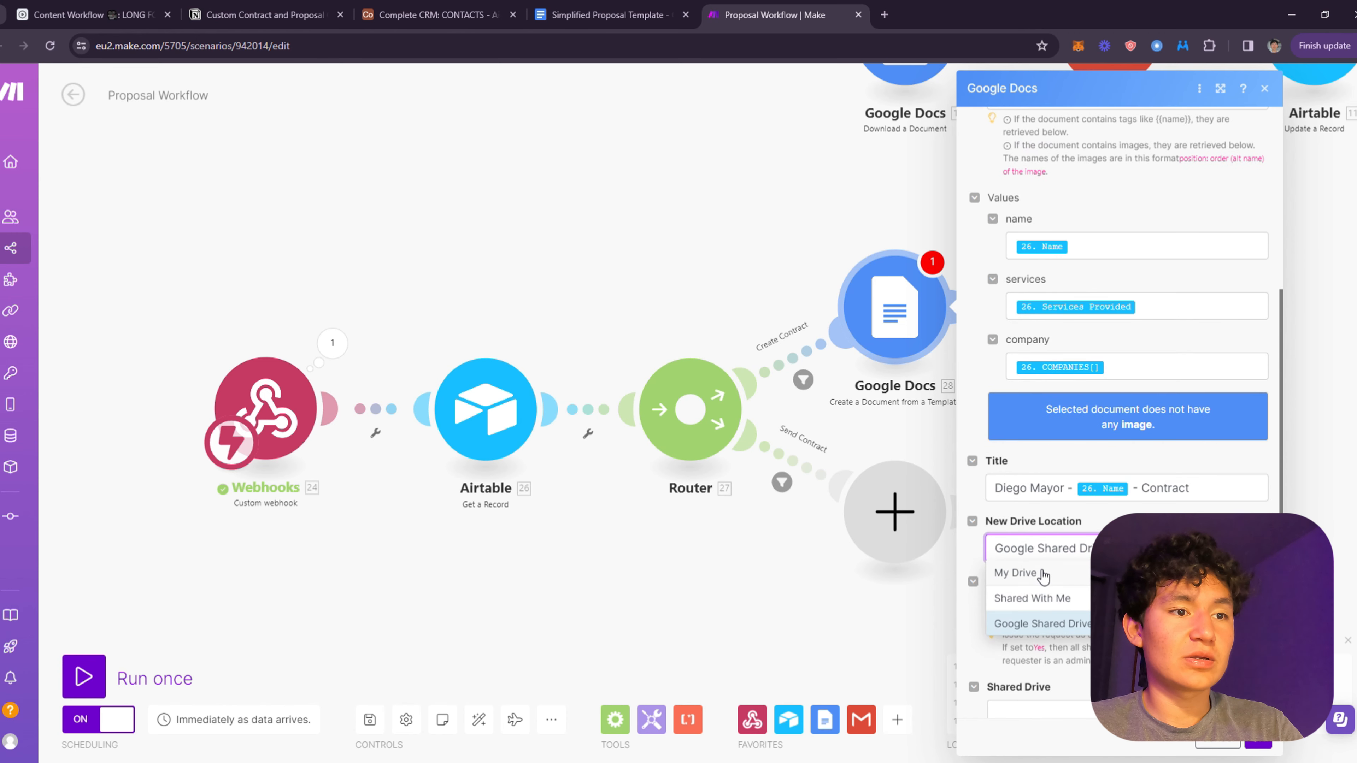
{"action": "left_click", "coordinate": [1039, 574]}
{"action": "left_click", "coordinate": [1080, 677]}
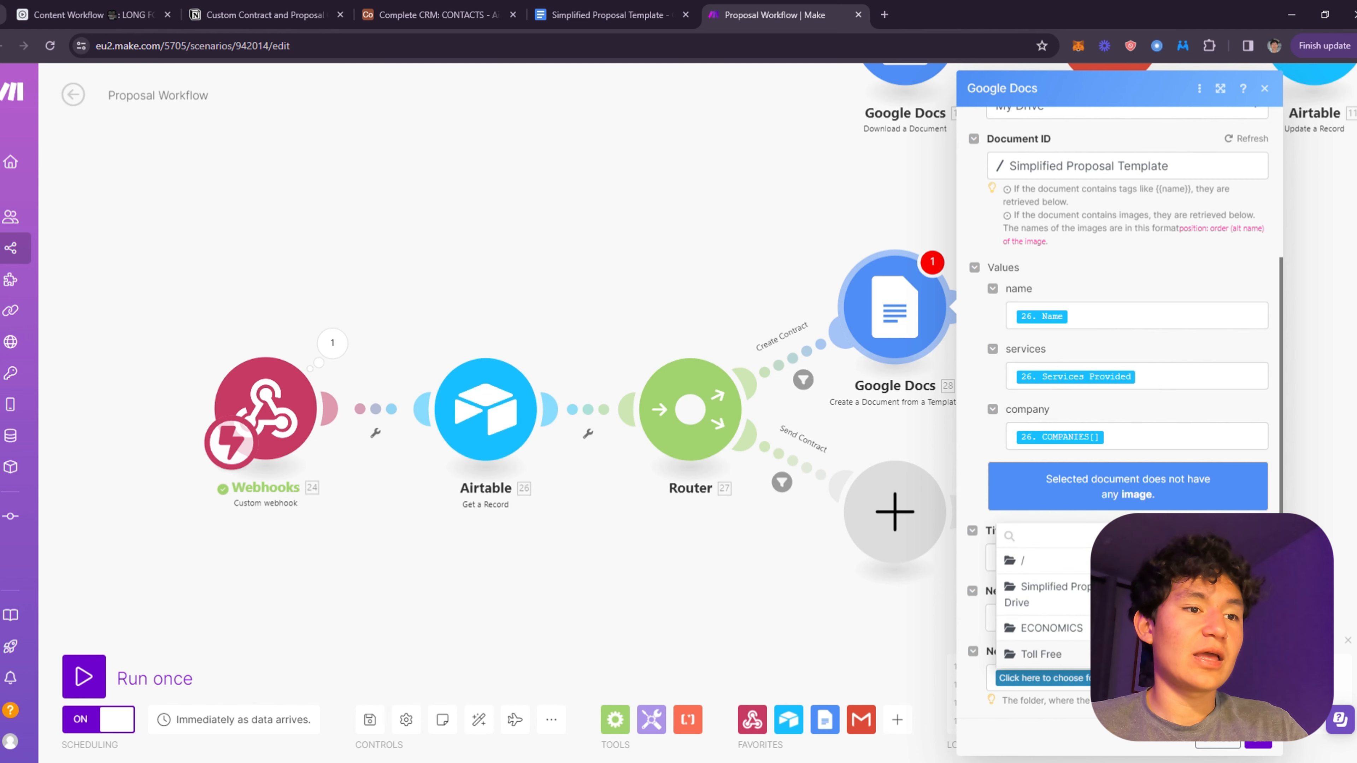
{"action": "left_click", "coordinate": [1092, 602]}
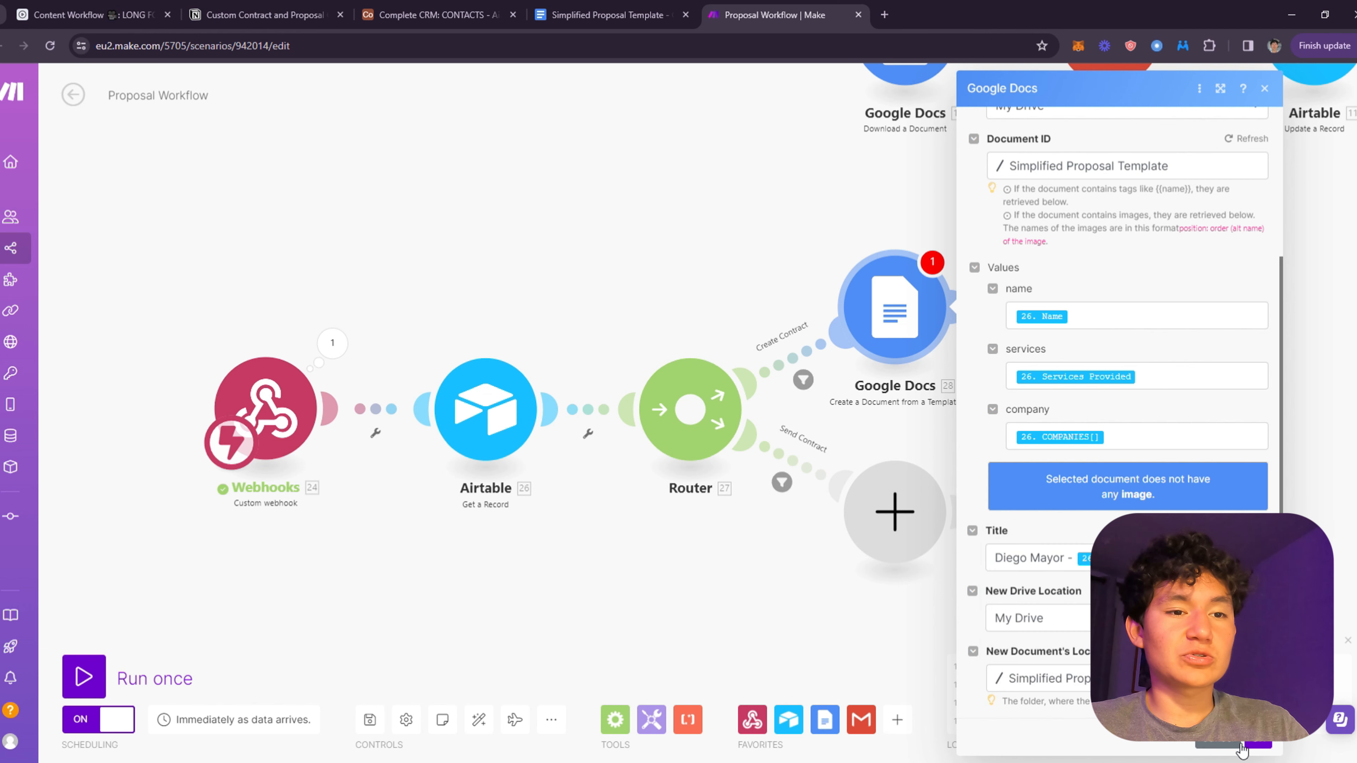
- Save the Google Docs step and add an Airtable Update a Record module after it
{"action": "left_click", "coordinate": [1263, 745]}
{"action": "left_click_drag", "start_coordinate": [1041, 476], "coordinate": [1015, 490]}
{"action": "left_click_drag", "start_coordinate": [1066, 404], "coordinate": [866, 295]}
{"action": "scroll", "coordinate": [823, 246], "scroll_direction": "up", "scroll_amount": 1}
{"action": "left_click_drag", "start_coordinate": [824, 246], "coordinate": [643, 257]}
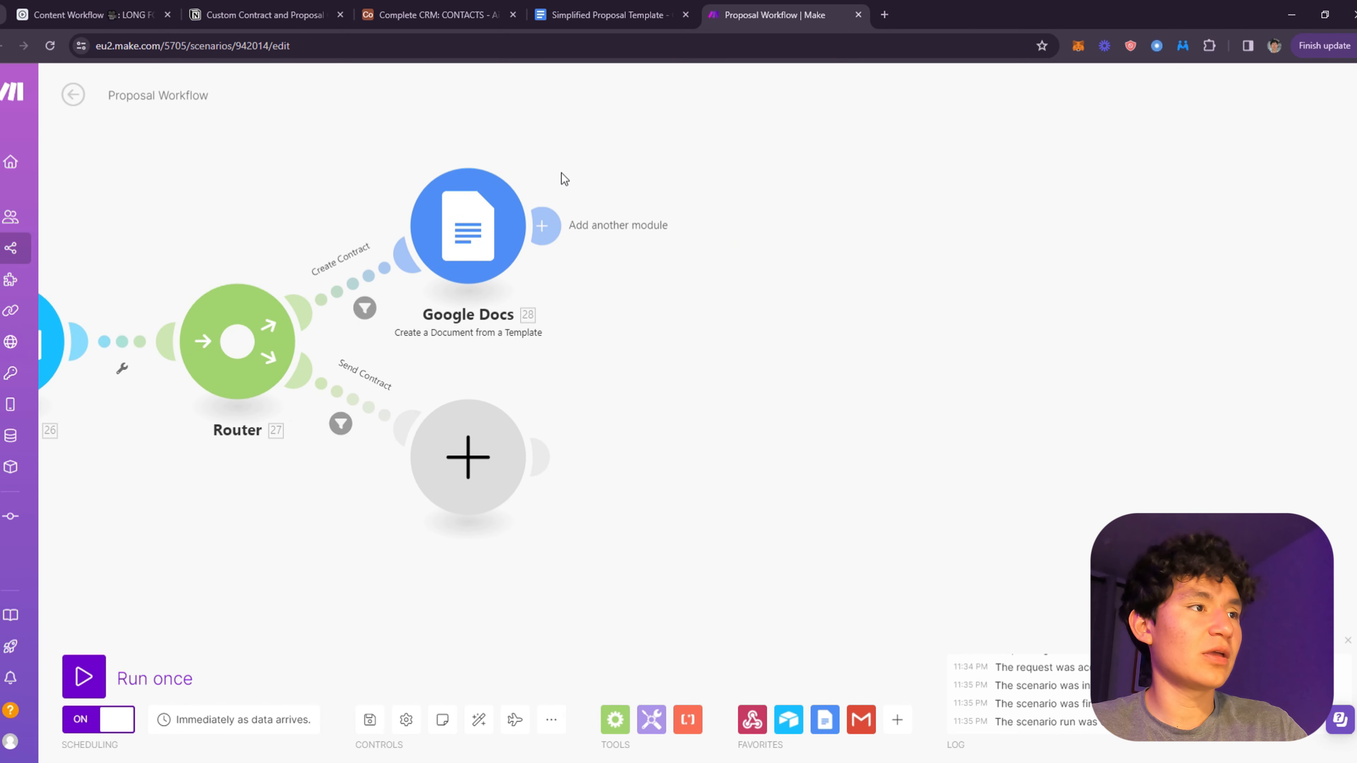
{"action": "left_click", "coordinate": [542, 225]}
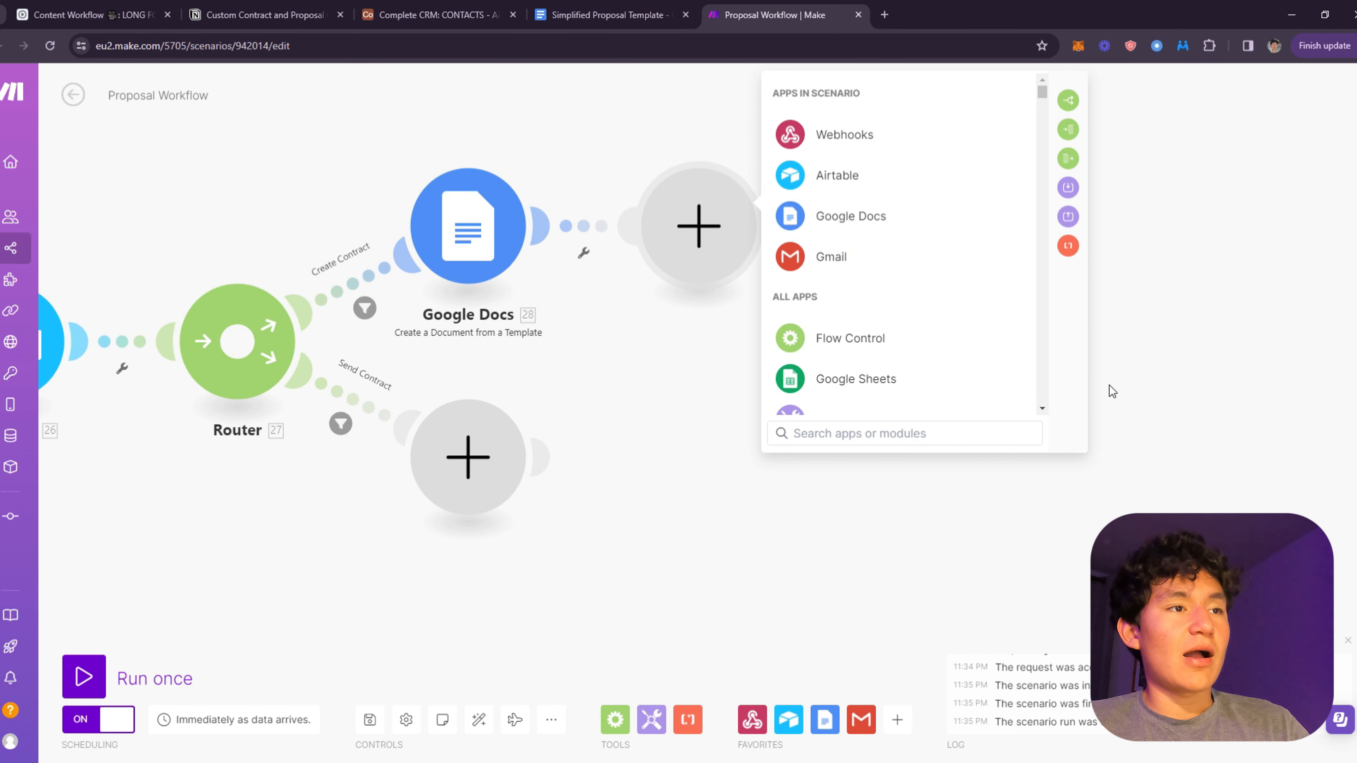
{"action": "left_click_drag", "start_coordinate": [643, 300], "coordinate": [669, 418]}
{"action": "left_click", "coordinate": [918, 265]}
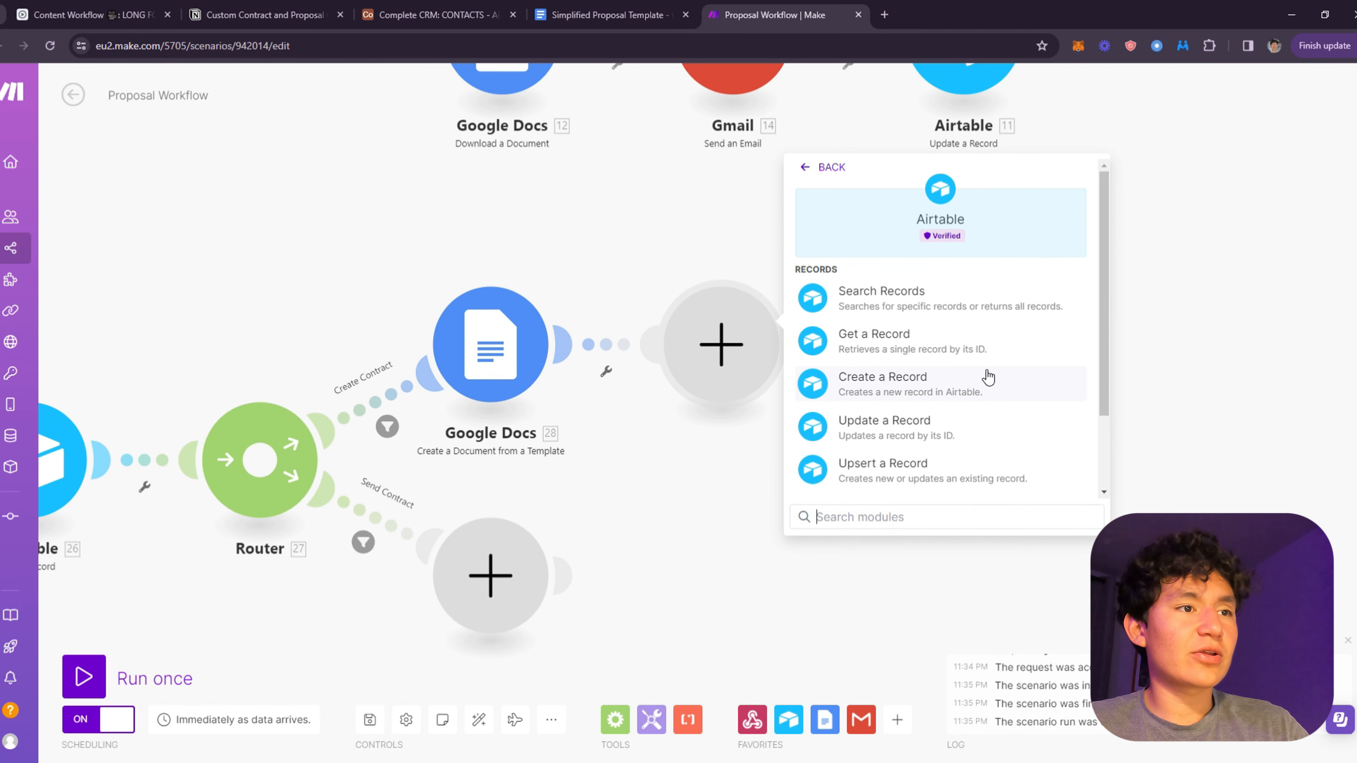
{"action": "left_click", "coordinate": [944, 421]}
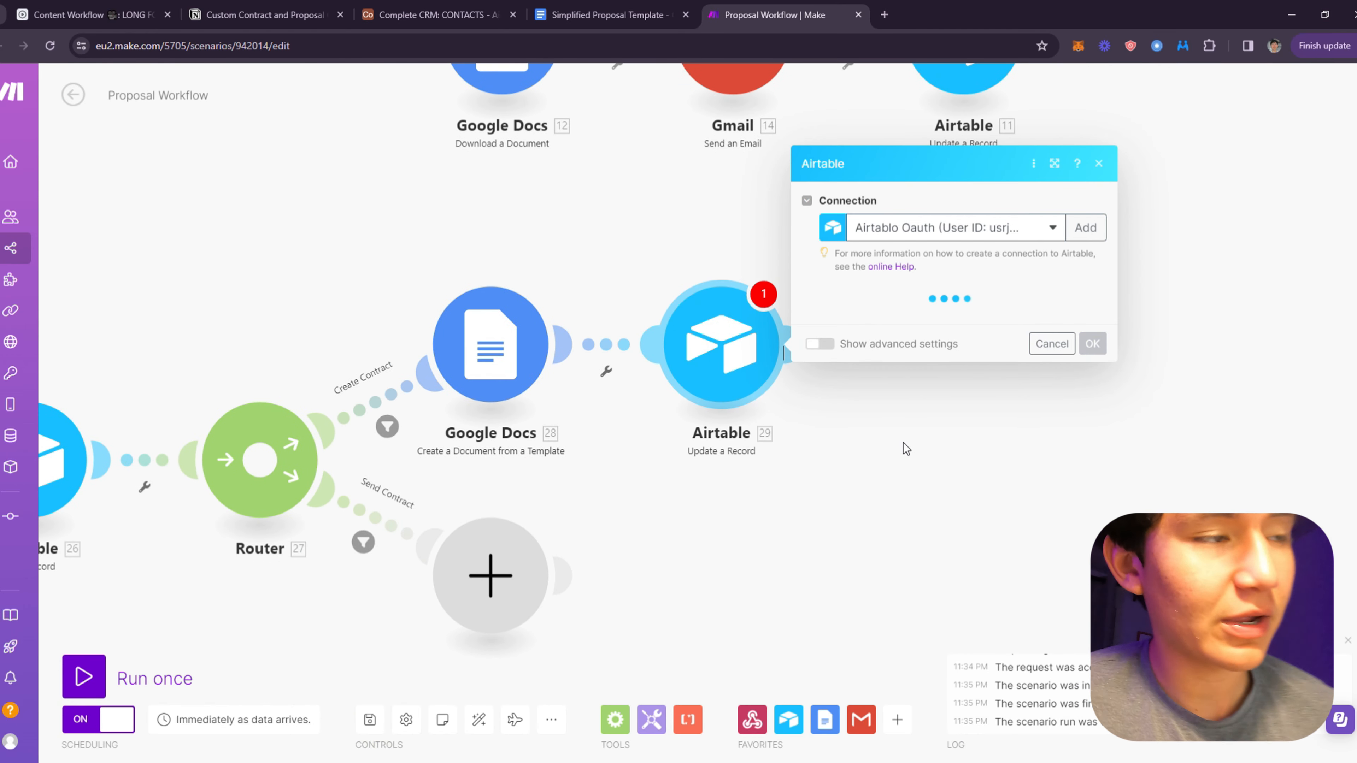
- Point the Airtable update at the Complete CRM base and its CONTACTS table
{"action": "left_click", "coordinate": [302, 10]}
{"action": "left_click", "coordinate": [405, 7]}
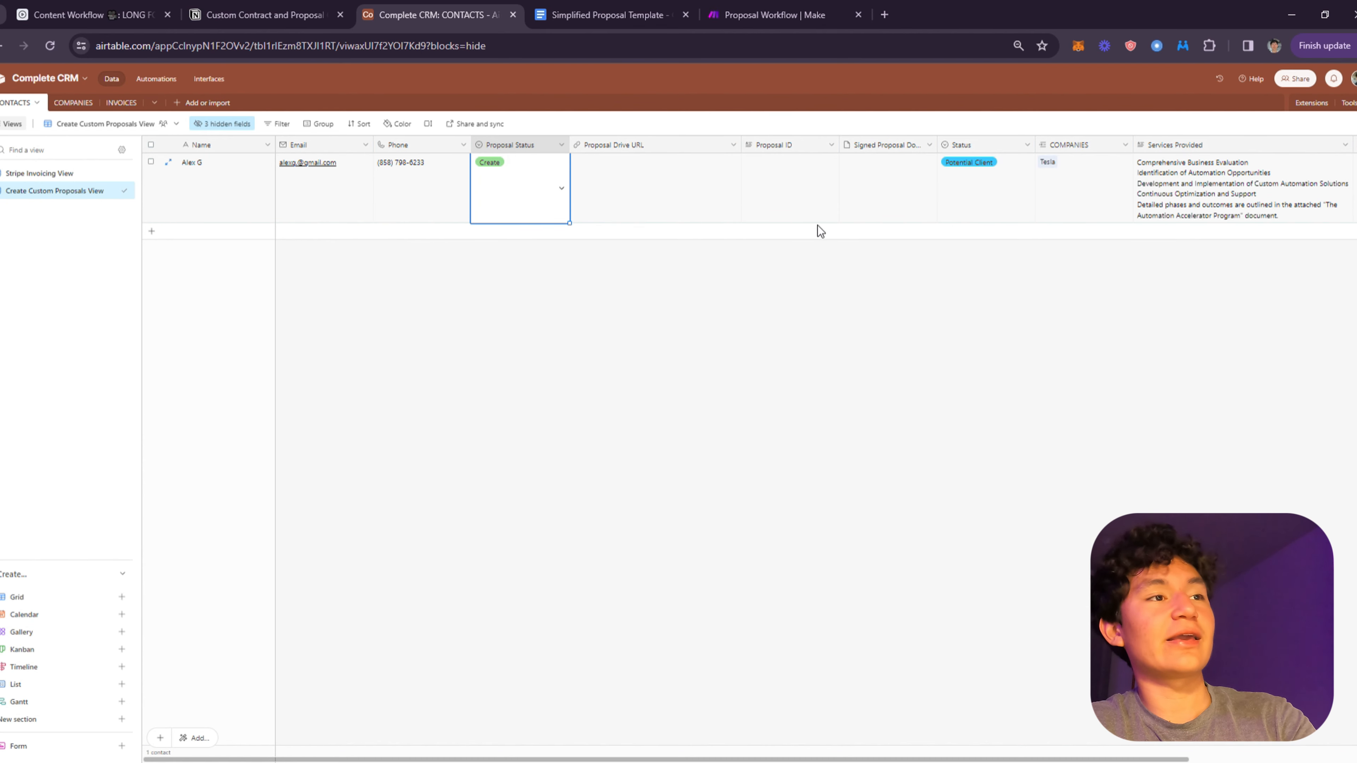
{"action": "left_click", "coordinate": [730, 7]}
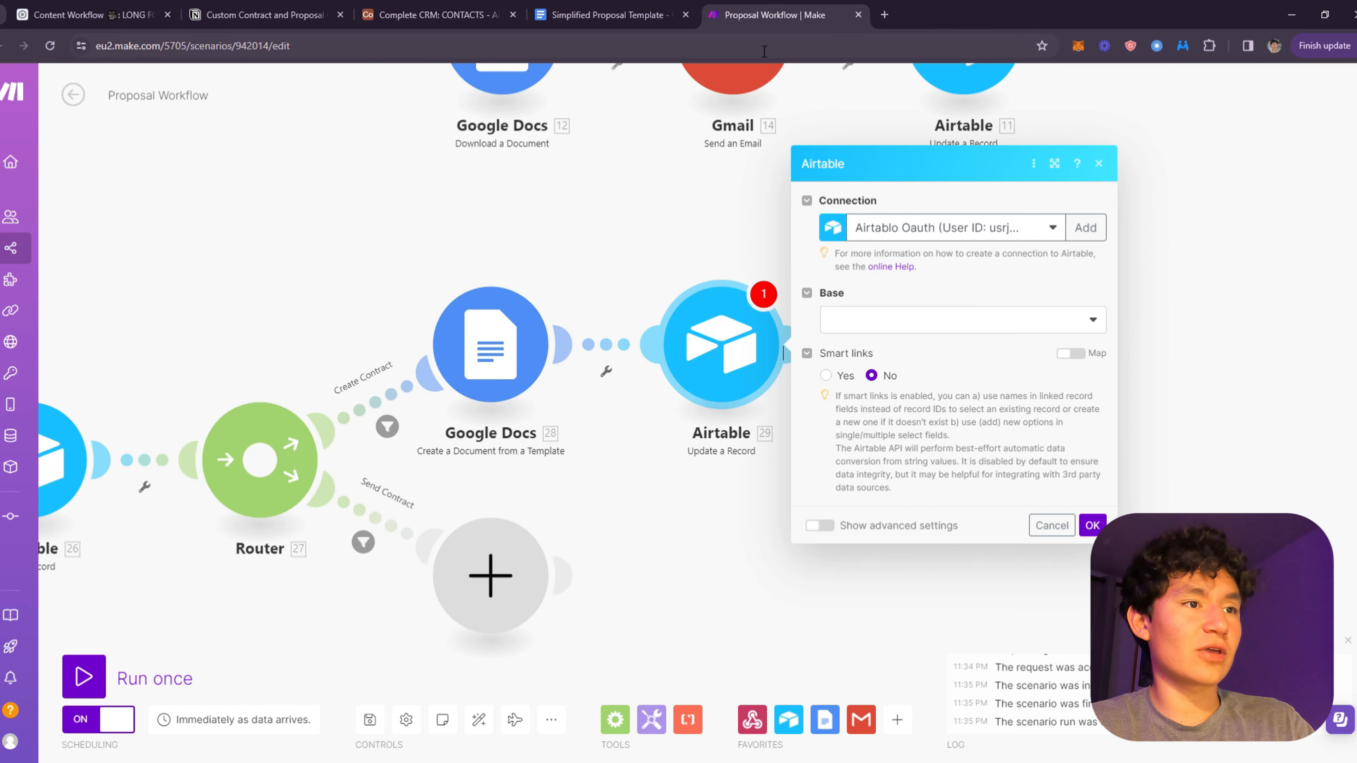
{"action": "left_click", "coordinate": [900, 320]}
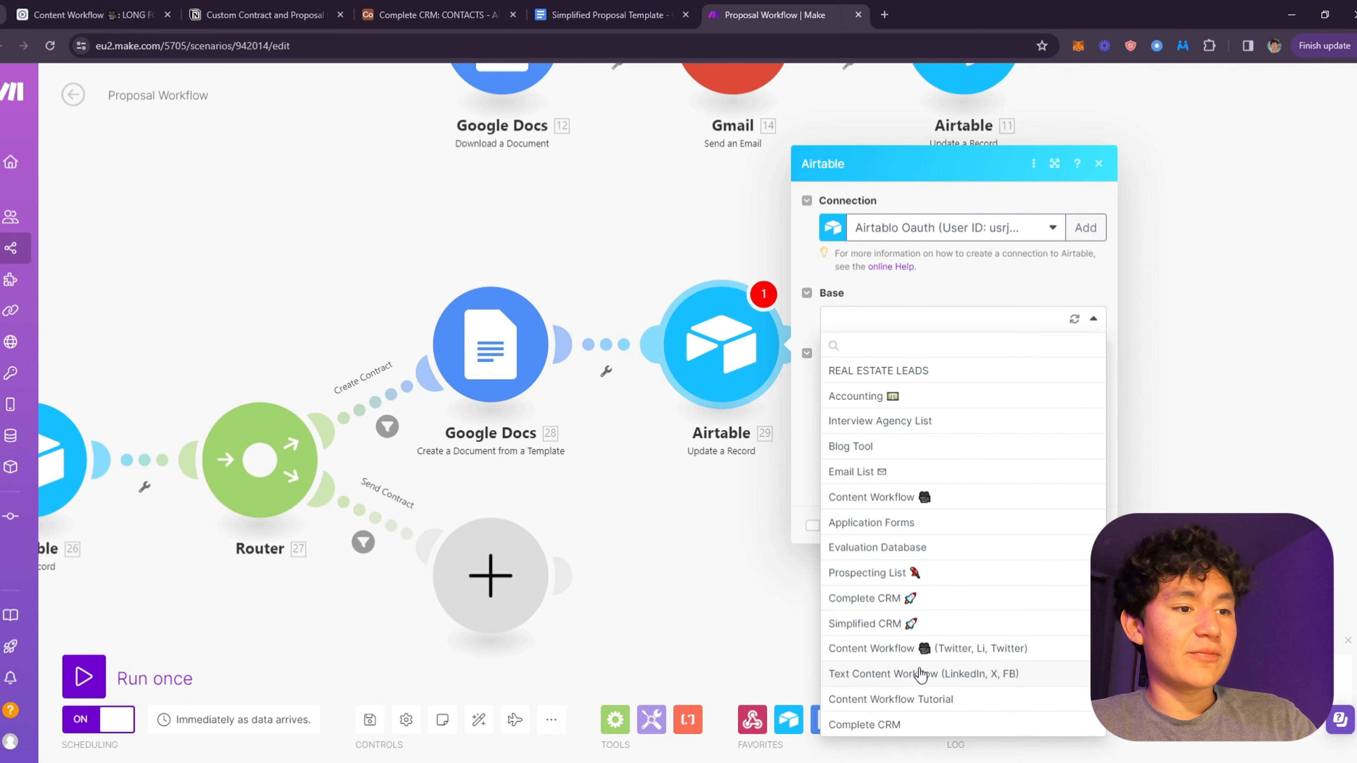
{"action": "left_click", "coordinate": [885, 736]}
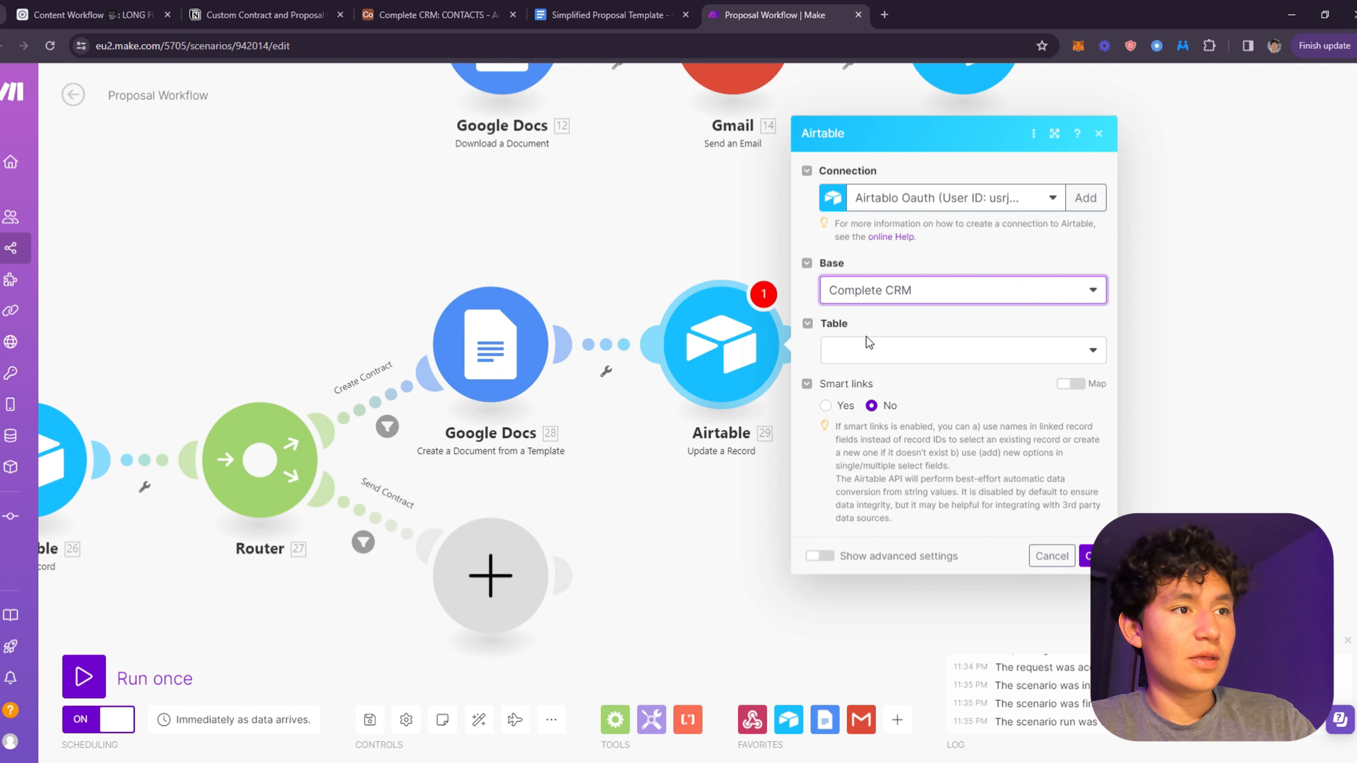
{"action": "left_click", "coordinate": [908, 350]}
{"action": "left_click", "coordinate": [878, 374]}
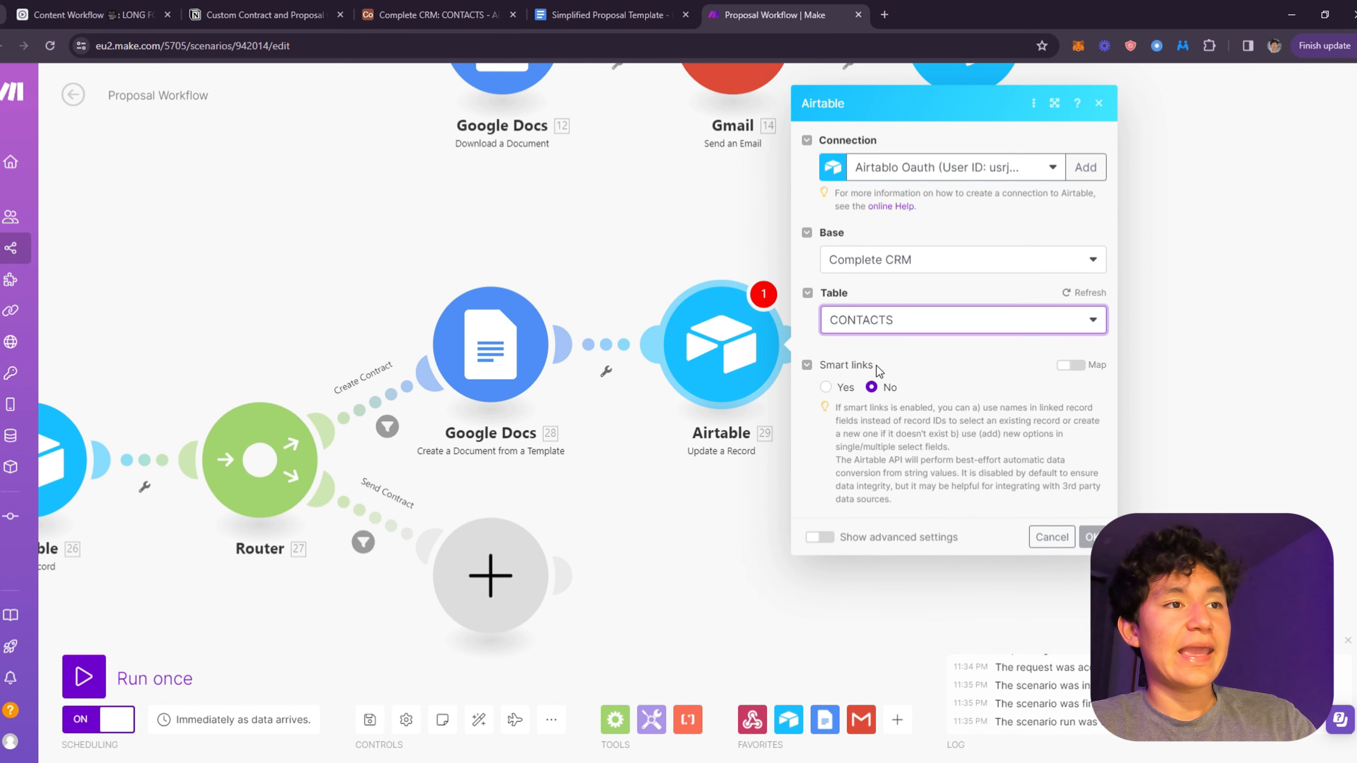
{"action": "left_click", "coordinate": [876, 366]}
{"action": "scroll", "coordinate": [1122, 384], "scroll_direction": "down", "scroll_amount": 10}
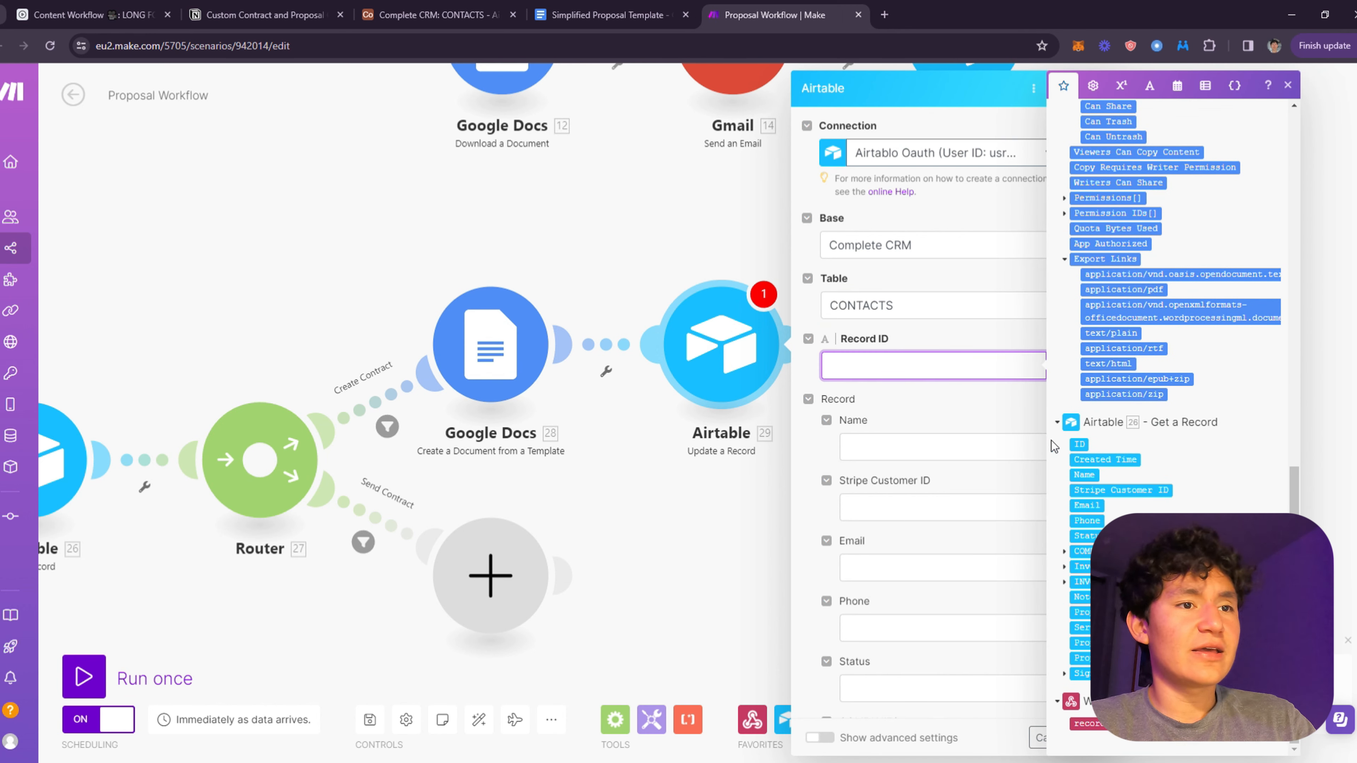
- Map the fetched contact's ID as the Record ID, leaving Name, Stripe Customer ID and Email empty
{"action": "left_click", "coordinate": [1079, 443]}
{"action": "left_click", "coordinate": [947, 421]}
{"action": "scroll", "coordinate": [908, 348], "scroll_direction": "down", "scroll_amount": 6}
{"action": "scroll", "coordinate": [897, 299], "scroll_direction": "up", "scroll_amount": 3}
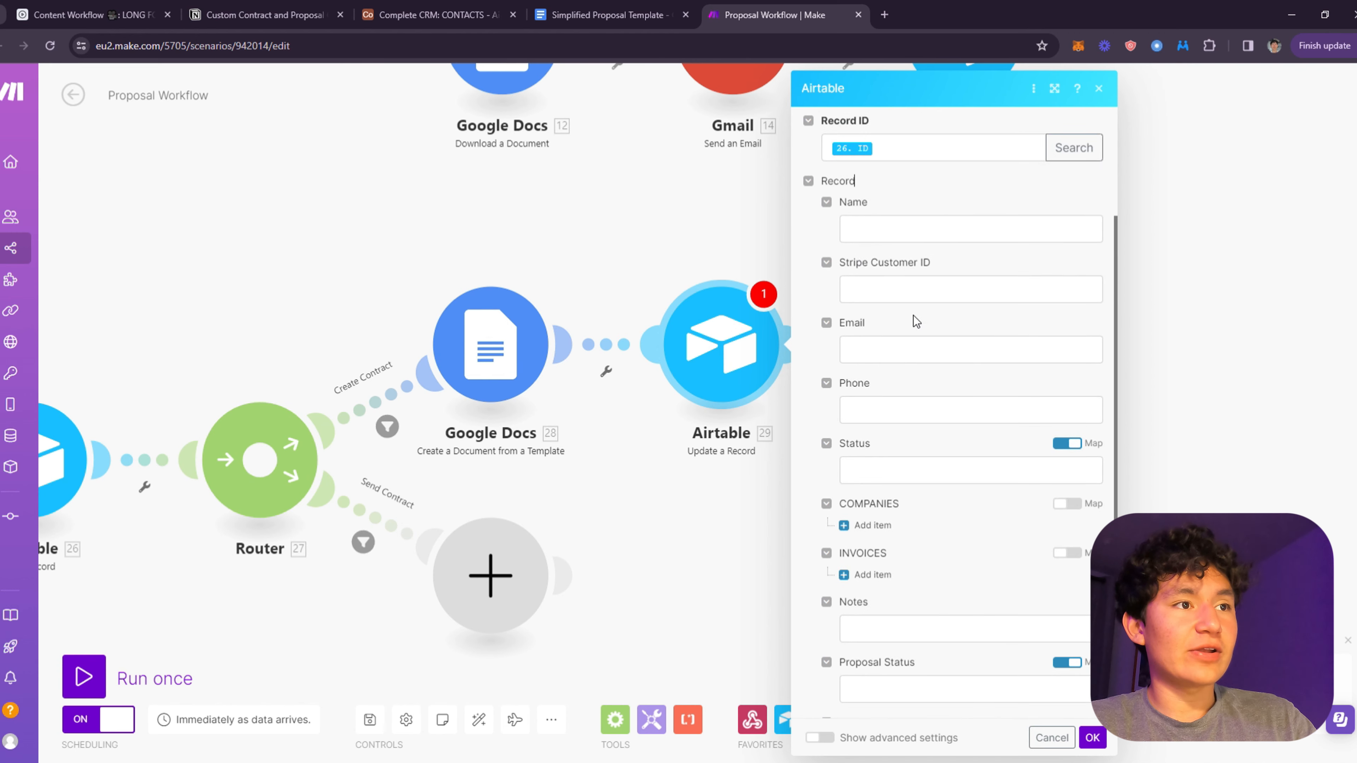
{"action": "left_click", "coordinate": [826, 202]}
{"action": "left_click", "coordinate": [827, 223]}
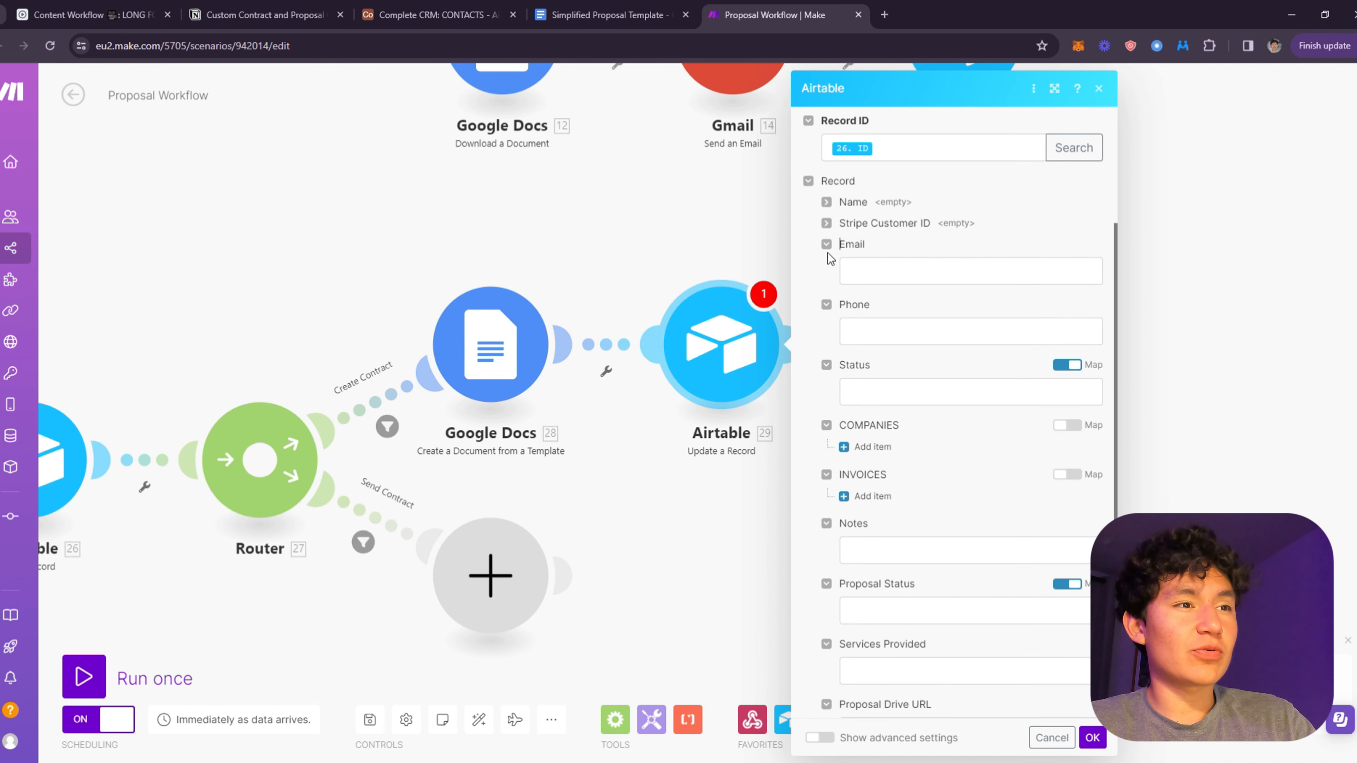
{"action": "left_click", "coordinate": [826, 243]}
{"action": "scroll", "coordinate": [940, 381], "scroll_direction": "down", "scroll_amount": 5}
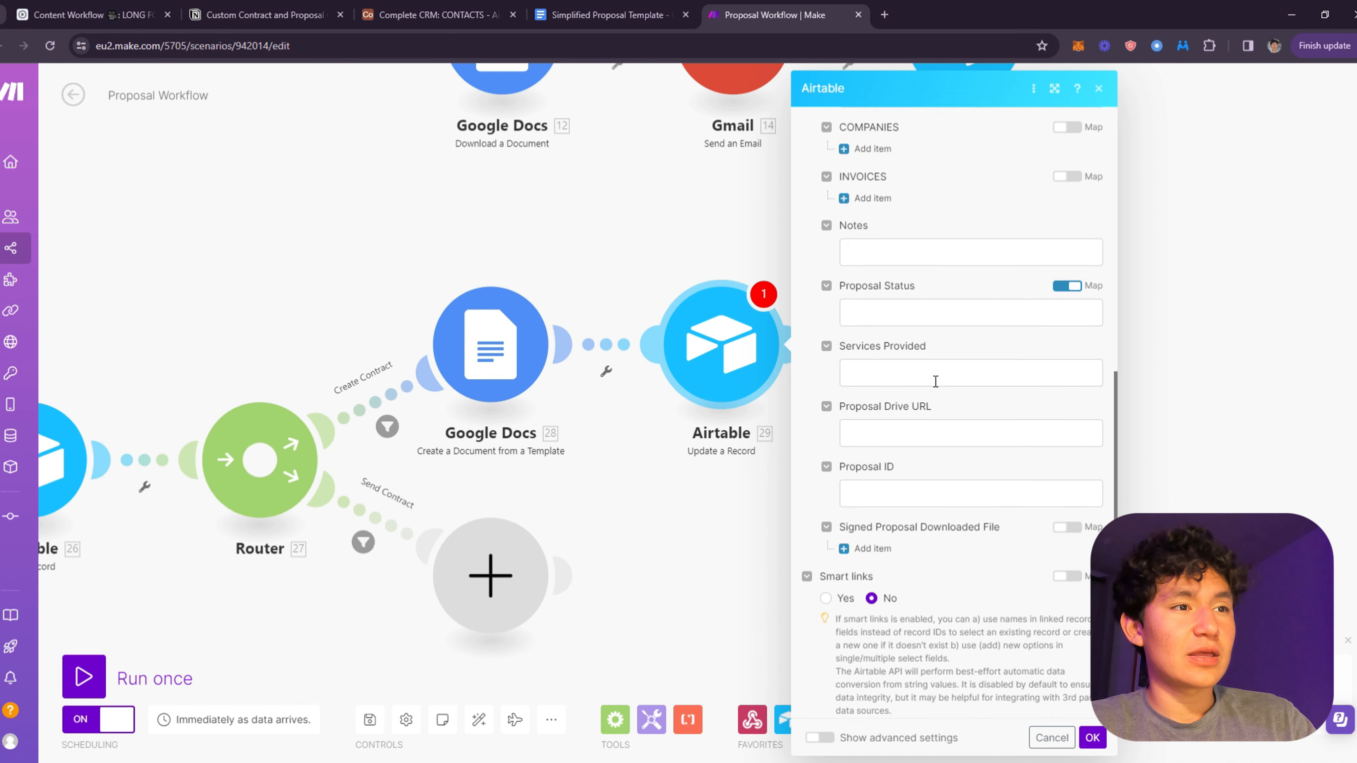
- Set Proposal Status to the fixed value Created, leaving Services Provided empty
{"action": "left_click", "coordinate": [955, 371]}
{"action": "left_click", "coordinate": [897, 308]}
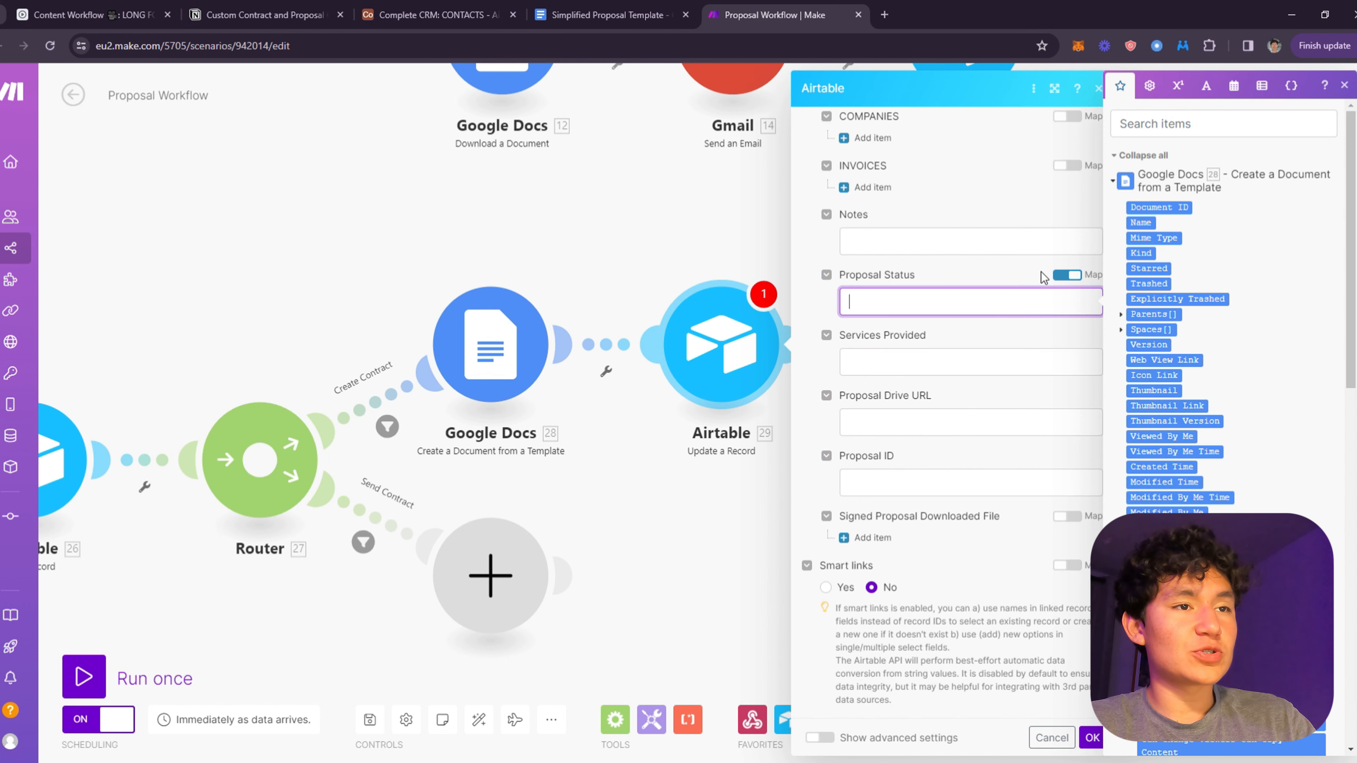
{"action": "left_click", "coordinate": [1041, 274]}
{"action": "left_click", "coordinate": [1063, 302]}
{"action": "left_click", "coordinate": [1064, 285]}
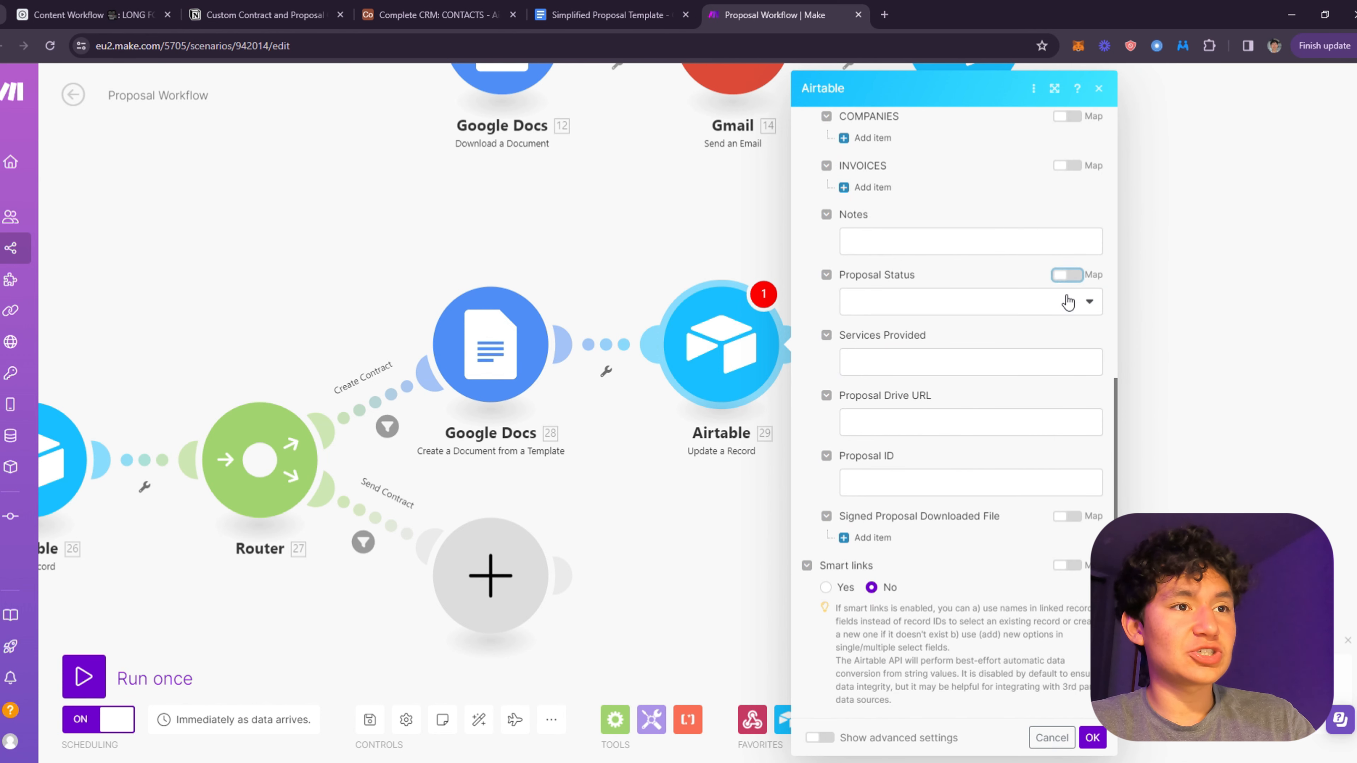
{"action": "left_click", "coordinate": [1068, 303]}
{"action": "left_click", "coordinate": [908, 349]}
{"action": "left_click", "coordinate": [908, 361]}
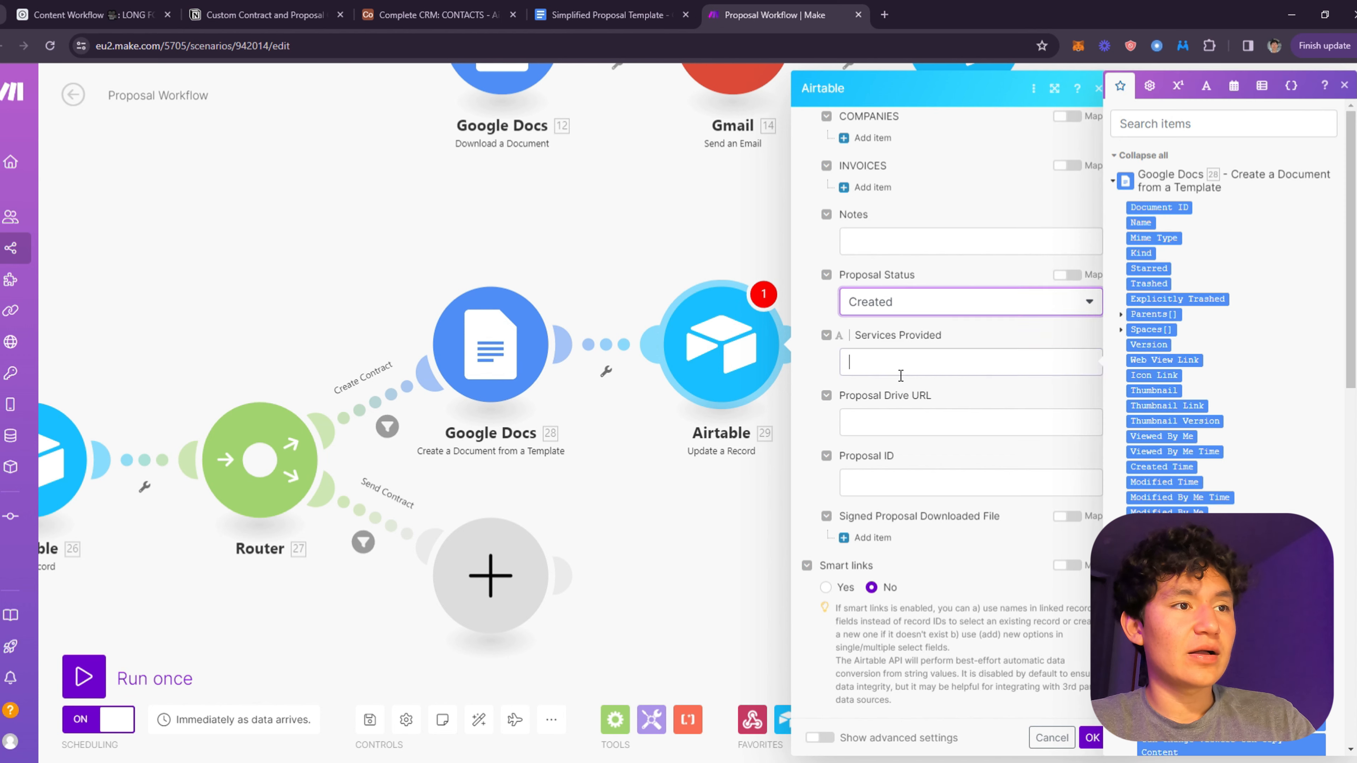
{"action": "scroll", "coordinate": [1176, 392], "scroll_direction": "down", "scroll_amount": 12}
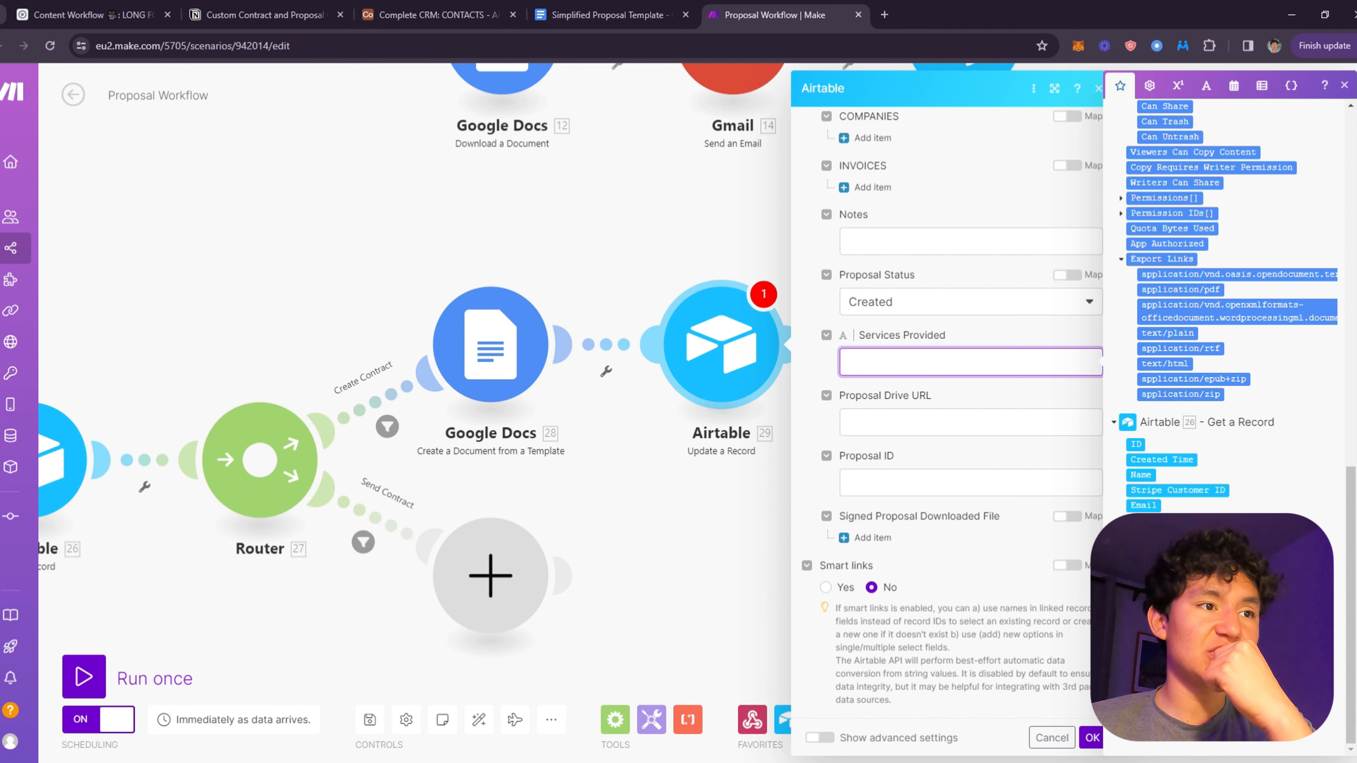
{"action": "left_click", "coordinate": [831, 335]}
- Map the document's Web View Link to Proposal Drive URL and Document ID to Proposal ID, then save
{"action": "left_click", "coordinate": [900, 430]}
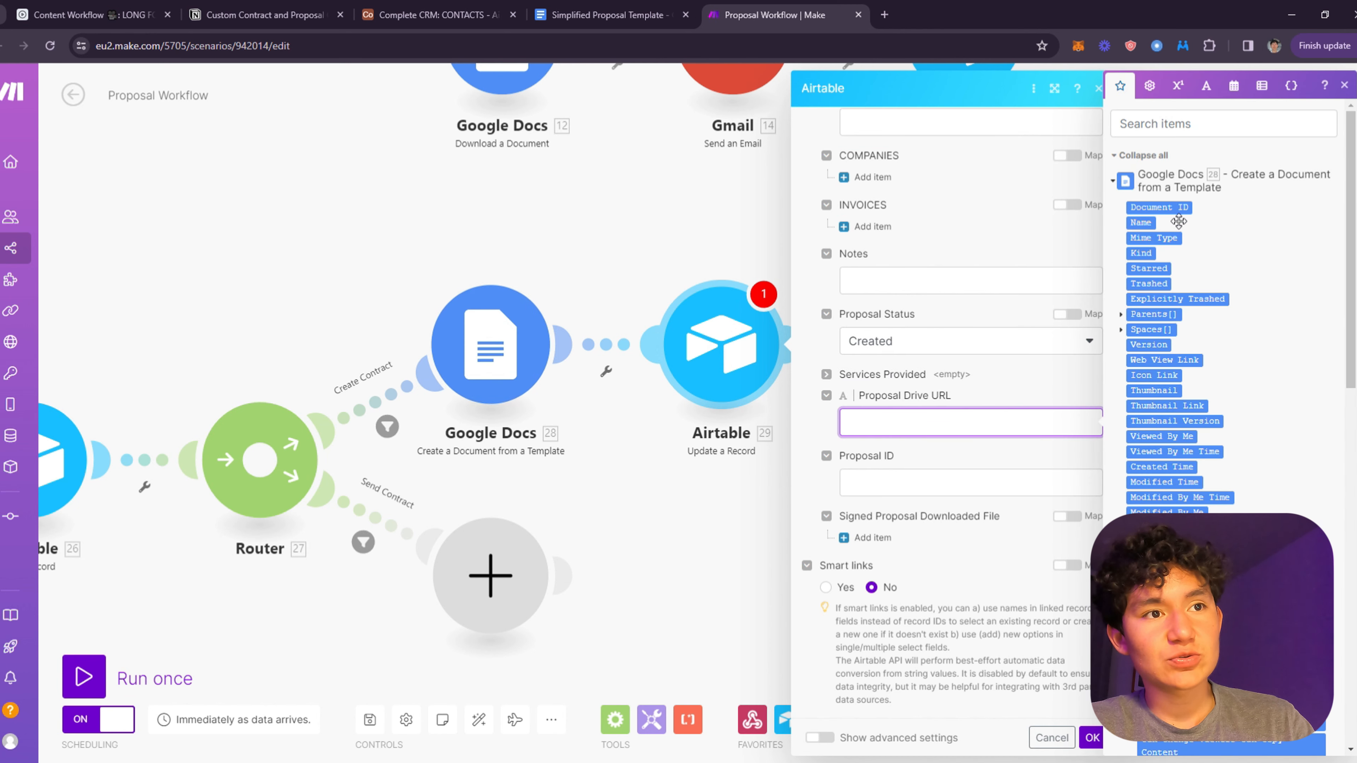
{"action": "left_click", "coordinate": [1196, 374]}
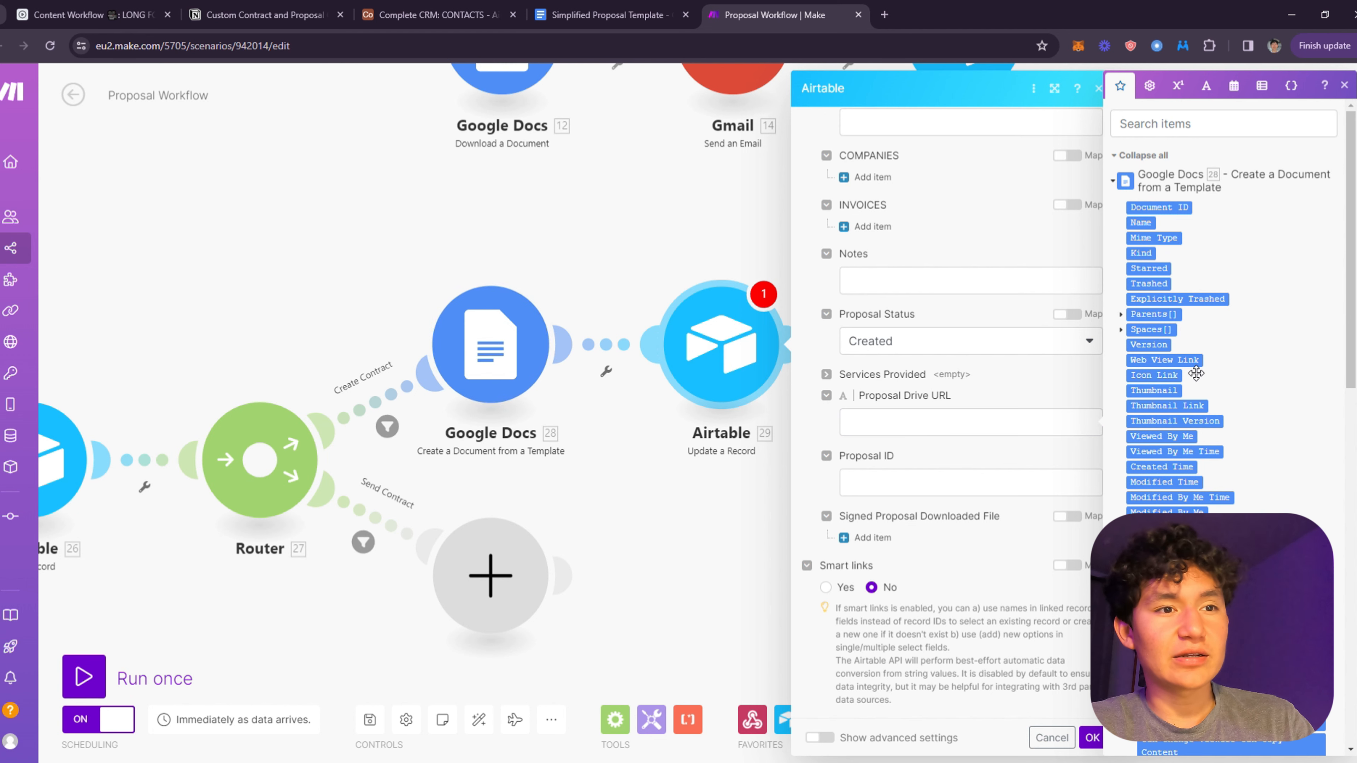
{"action": "left_click", "coordinate": [1196, 374]}
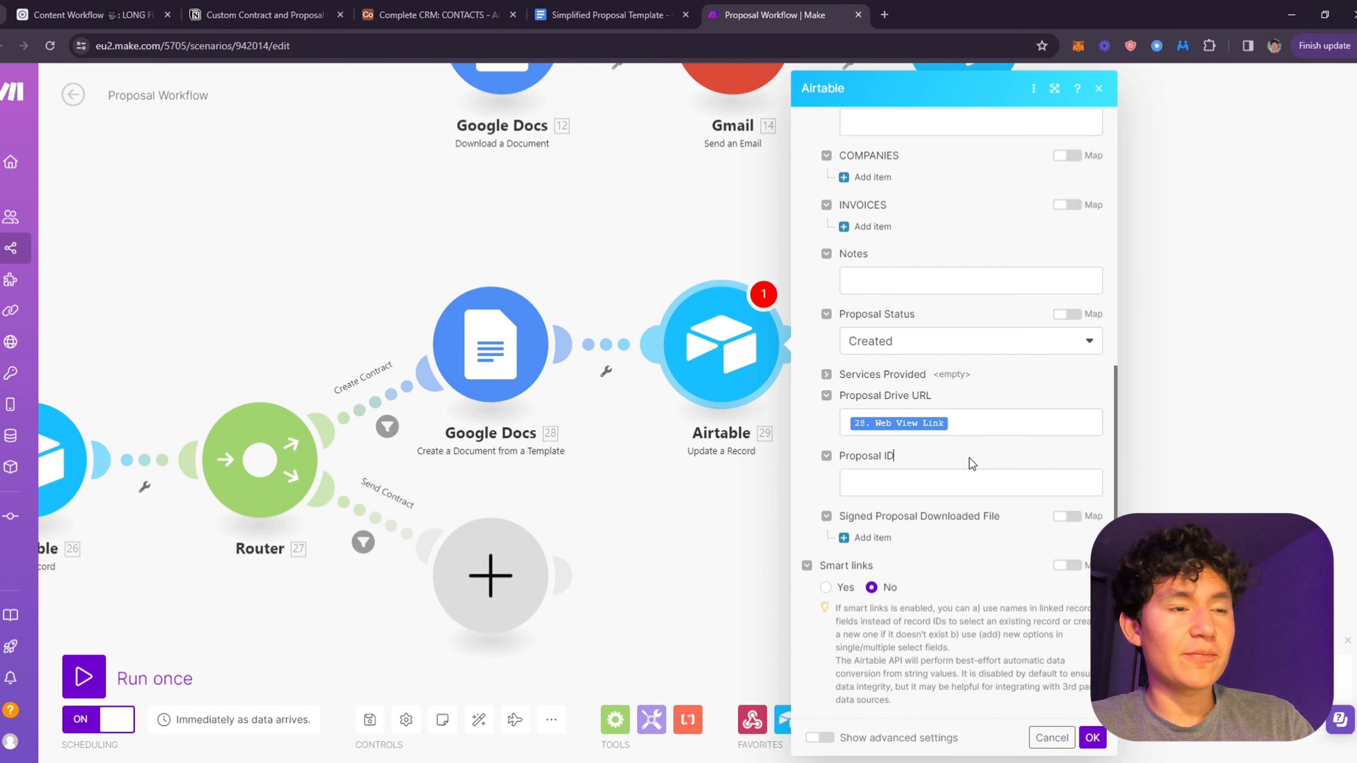
{"action": "left_click", "coordinate": [970, 483]}
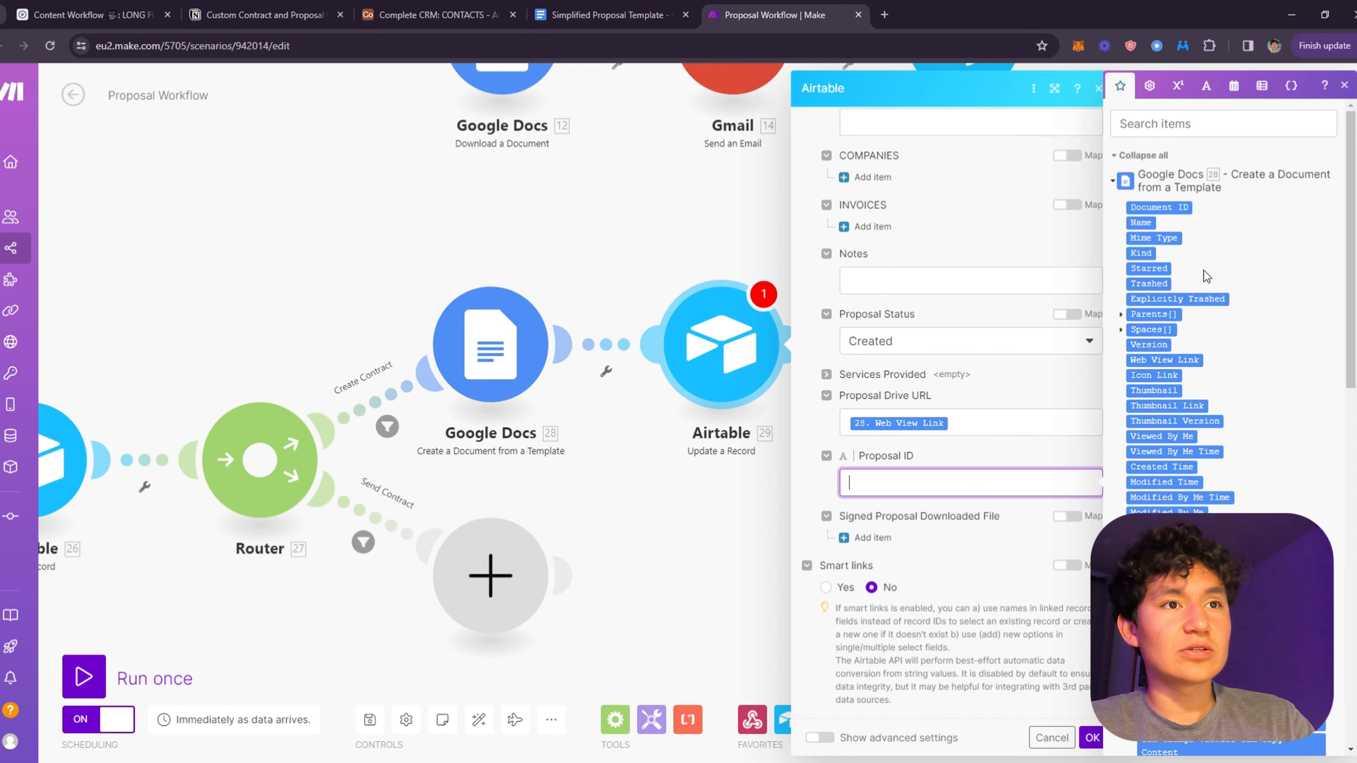
{"action": "left_click", "coordinate": [1158, 207]}
{"action": "left_click", "coordinate": [1048, 461]}
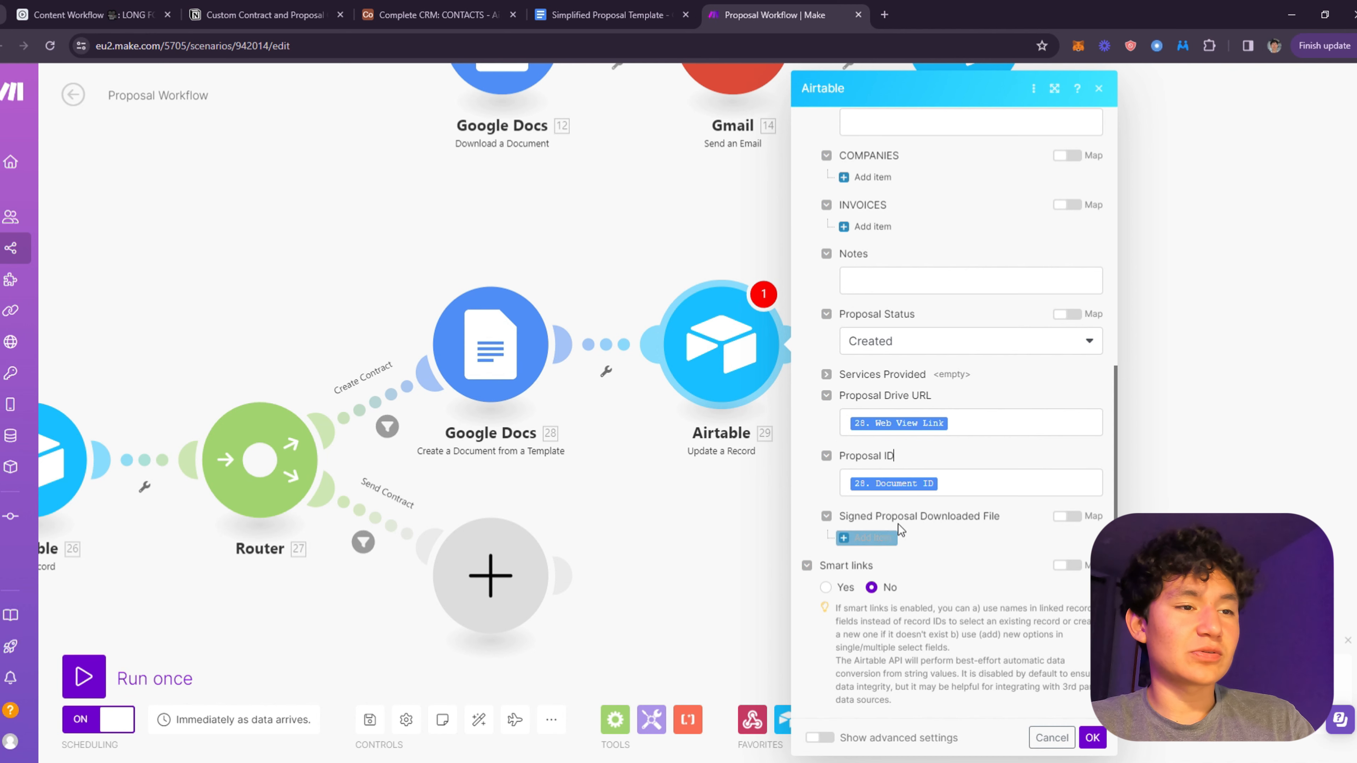
{"action": "left_click", "coordinate": [1093, 746]}
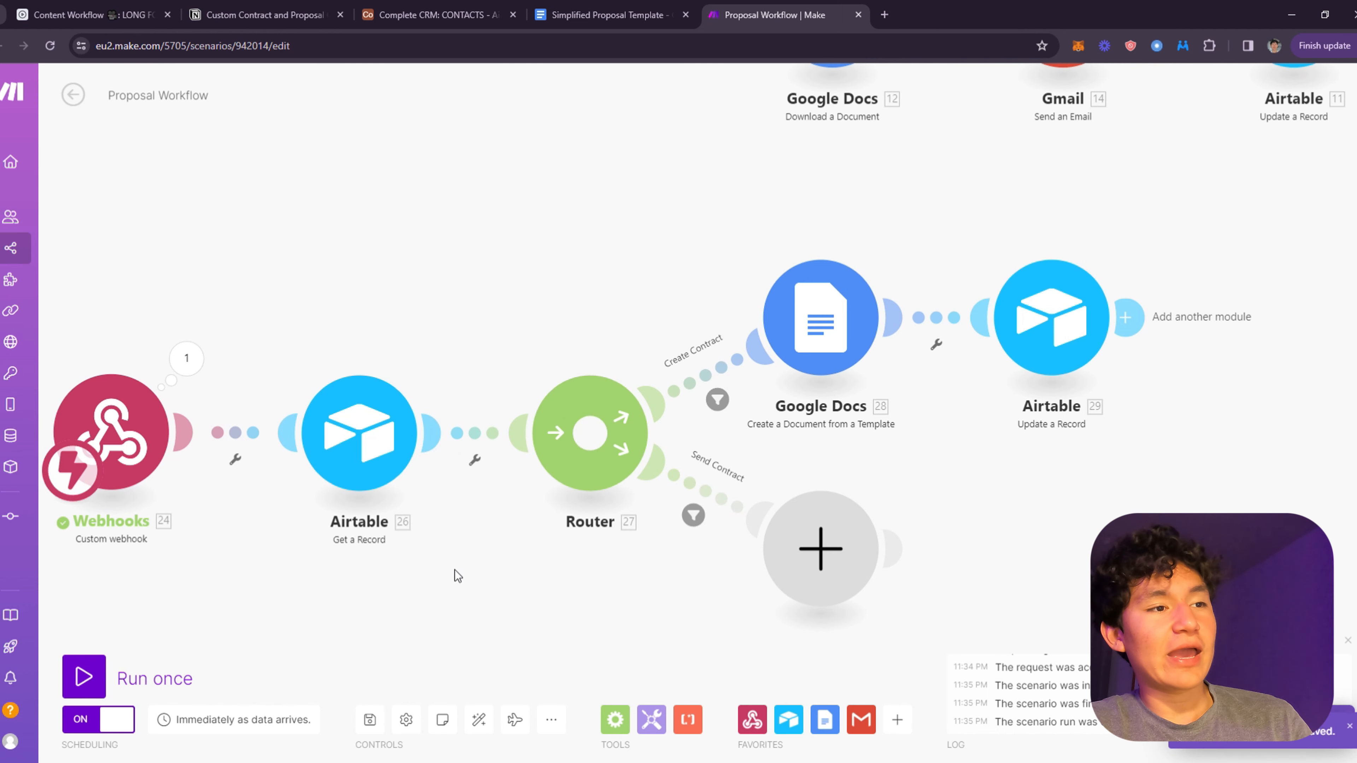
{"action": "left_click_drag", "start_coordinate": [918, 467], "coordinate": [1023, 392]}
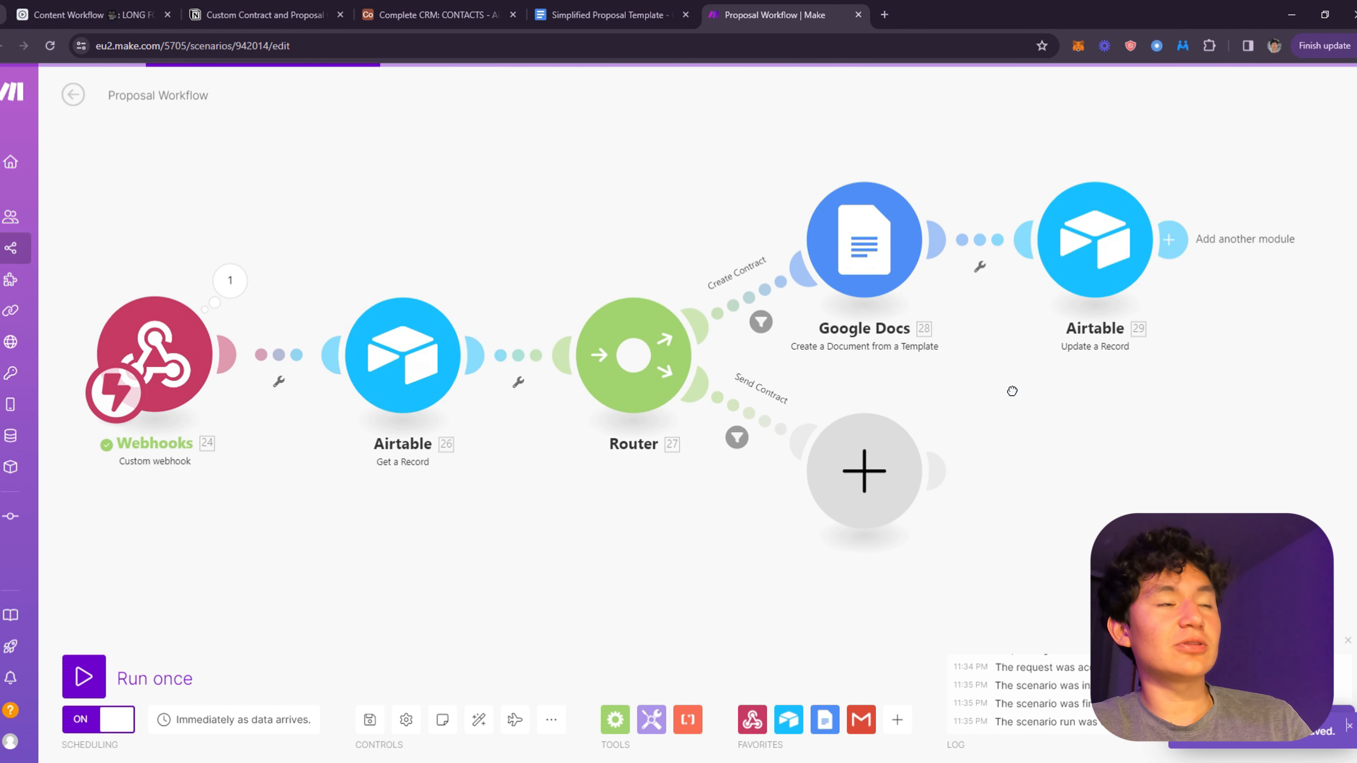
- Set the contact's Proposal Status to Create in the Airtable CONTACTS table
{"action": "left_click", "coordinate": [460, 14]}
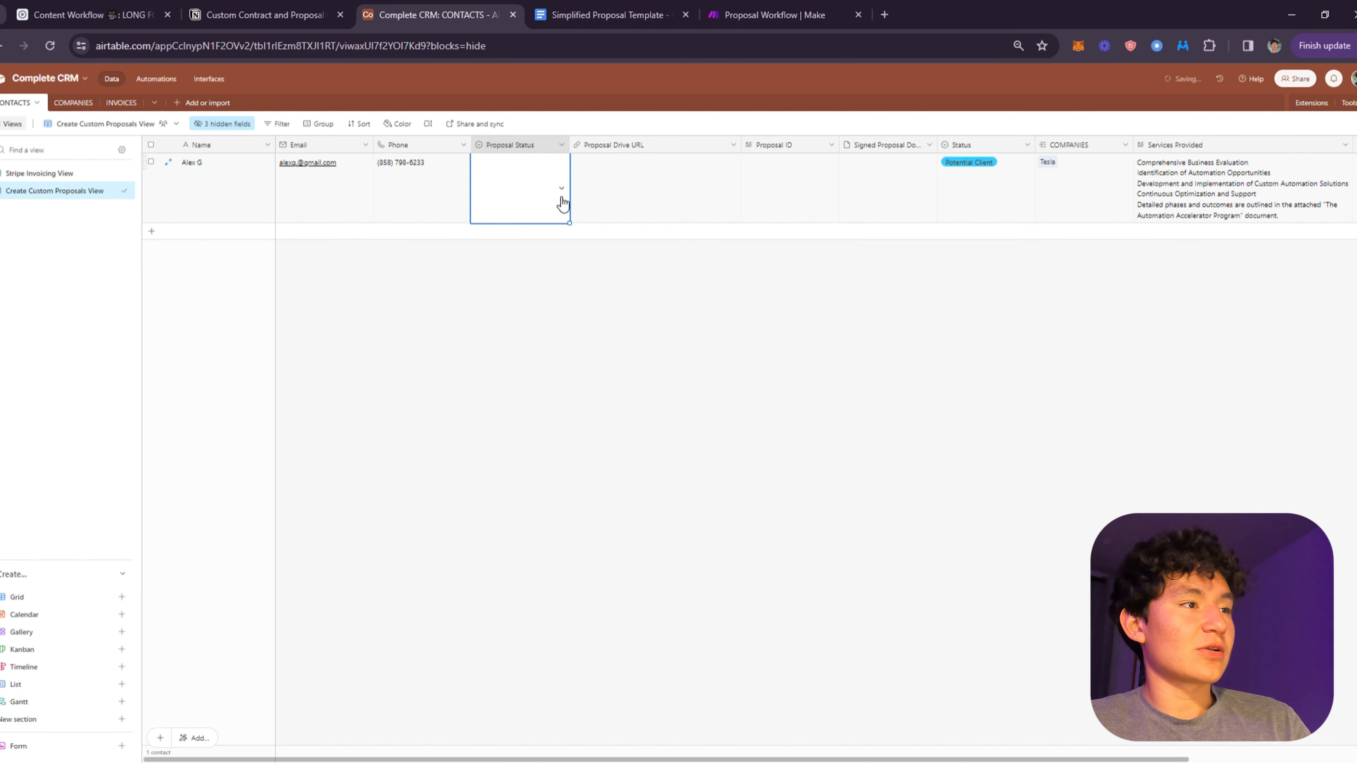
{"action": "left_click", "coordinate": [560, 197]}
{"action": "left_click", "coordinate": [516, 220]}
{"action": "left_click", "coordinate": [853, 439]}
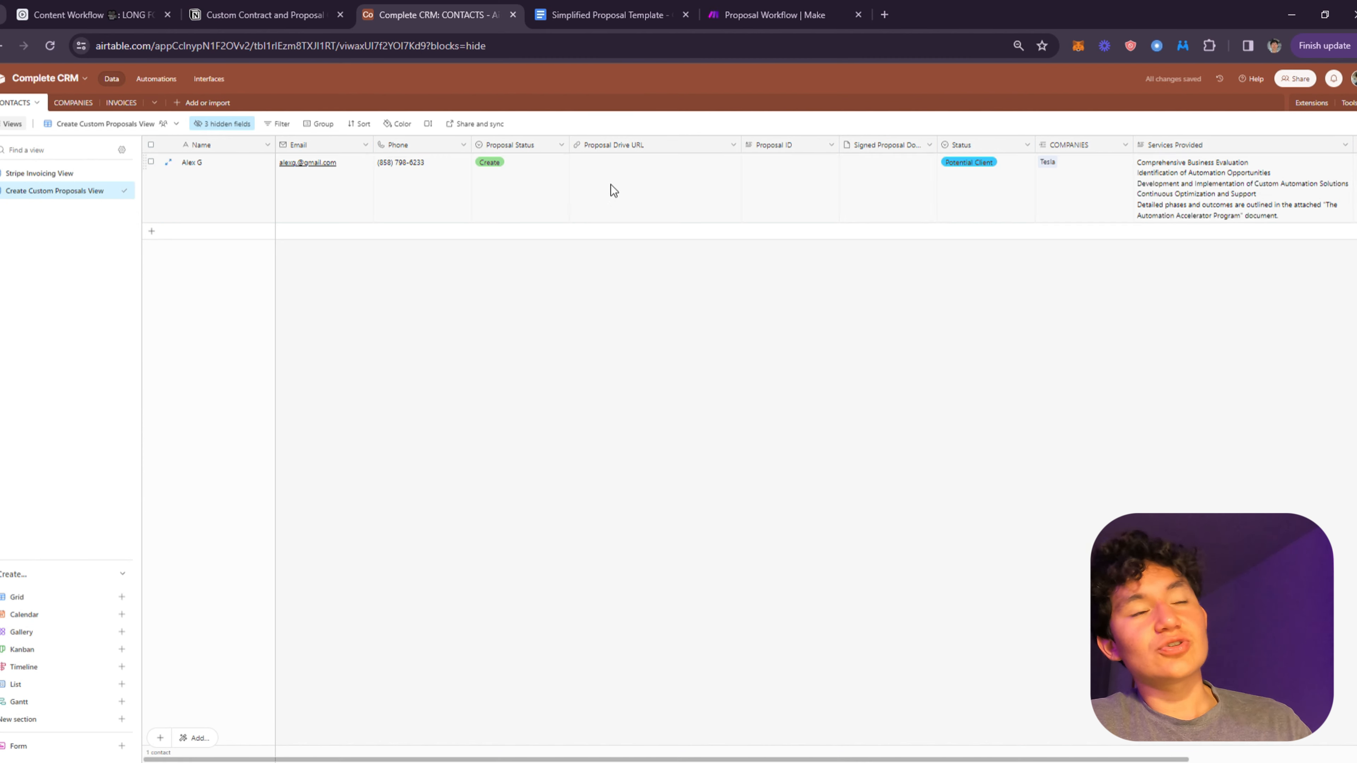
- Watch the scenario run, then confirm the row now shows Created with a Proposal Drive URL
{"action": "left_click", "coordinate": [775, 14]}
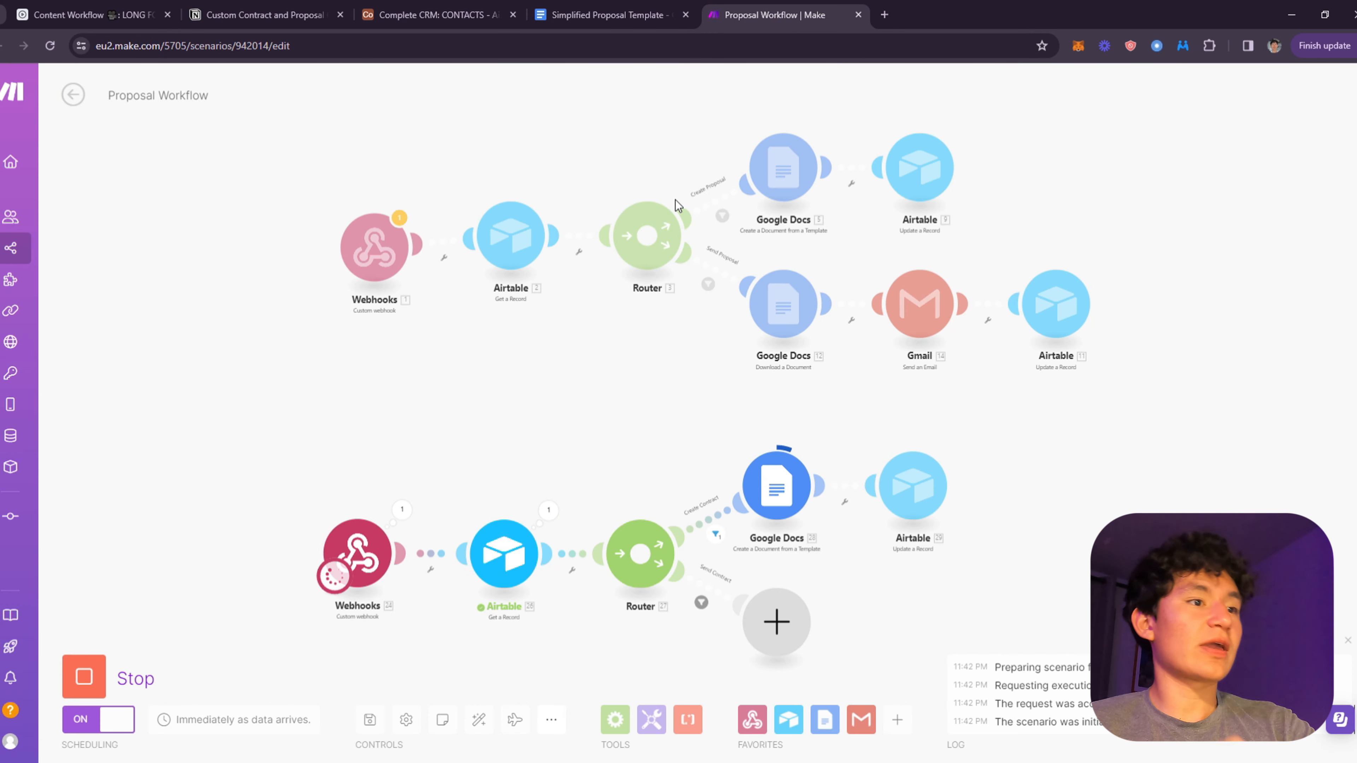
{"action": "left_click", "coordinate": [584, 8]}
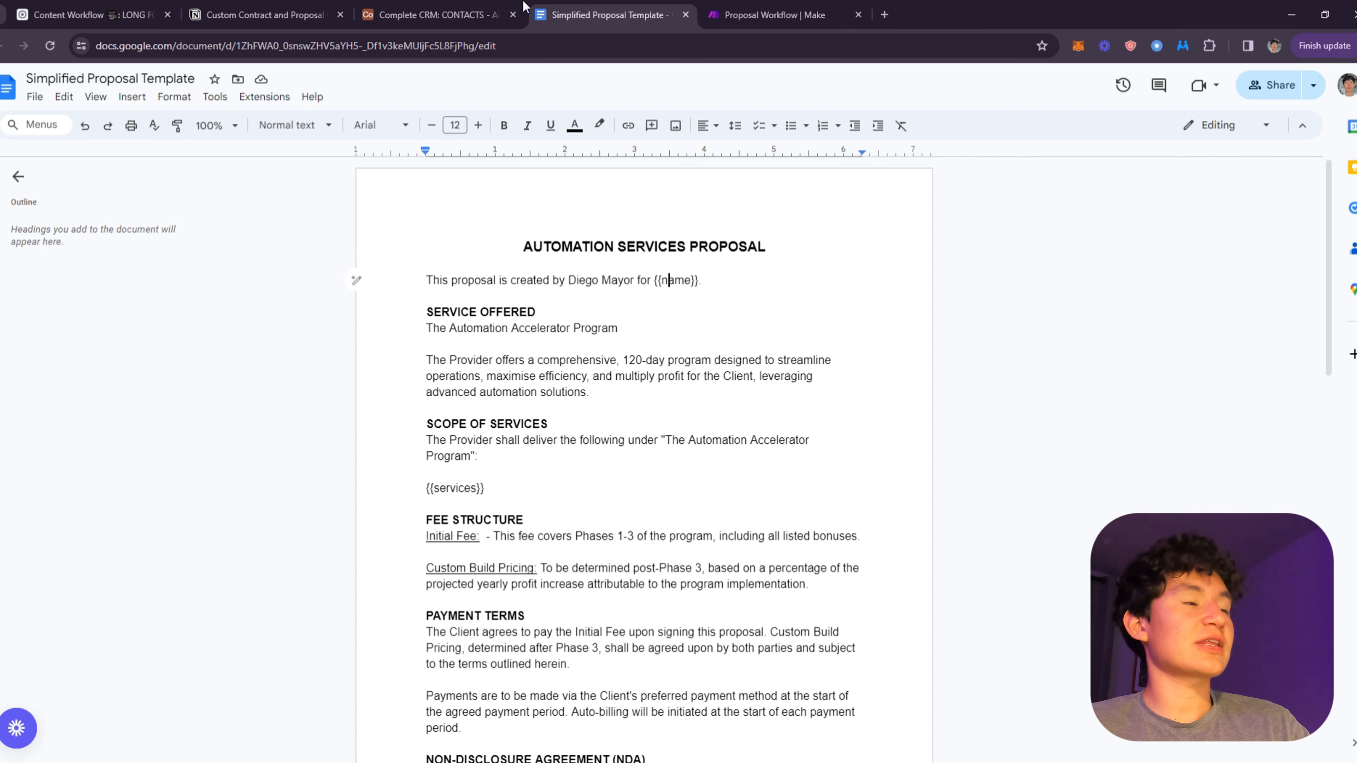
{"action": "left_click", "coordinate": [430, 12]}
{"action": "left_click", "coordinate": [517, 220]}
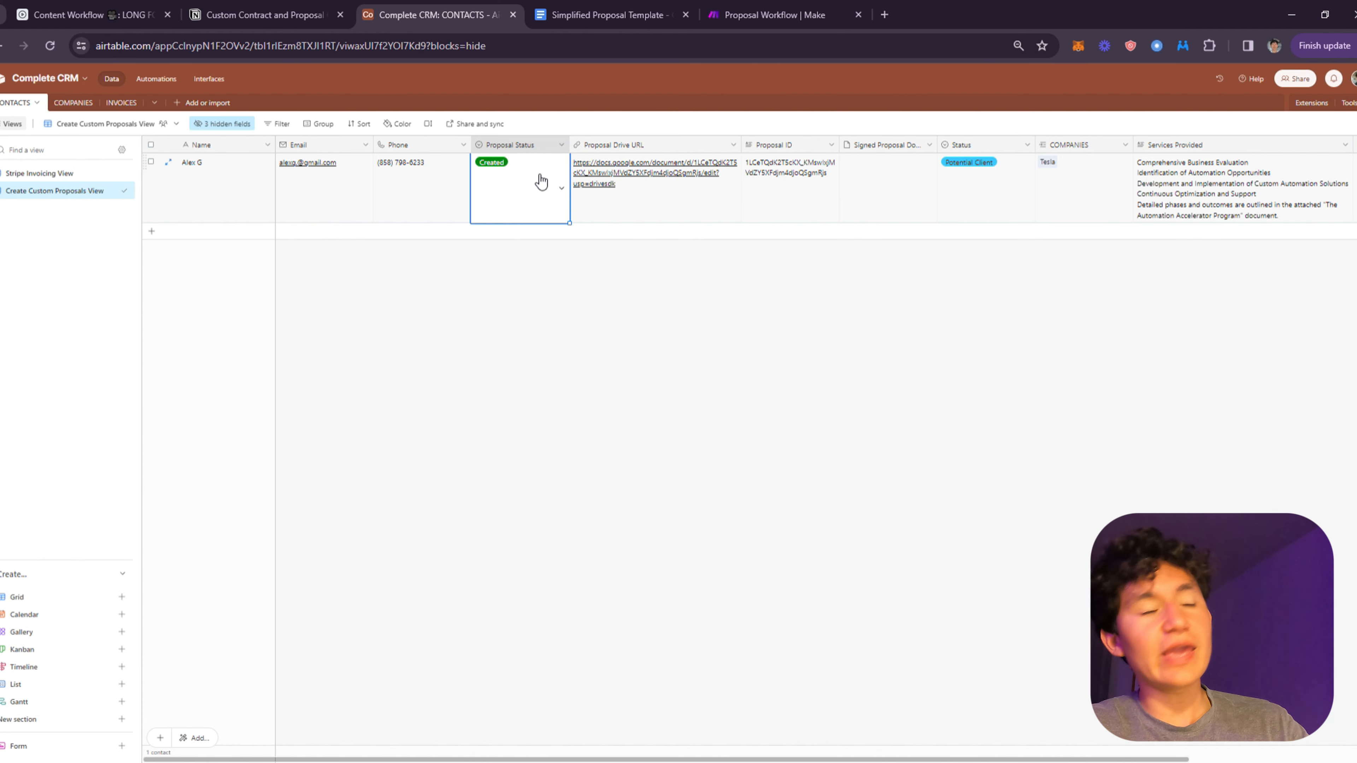
{"action": "left_click", "coordinate": [535, 198]}
{"action": "left_click", "coordinate": [625, 170]}
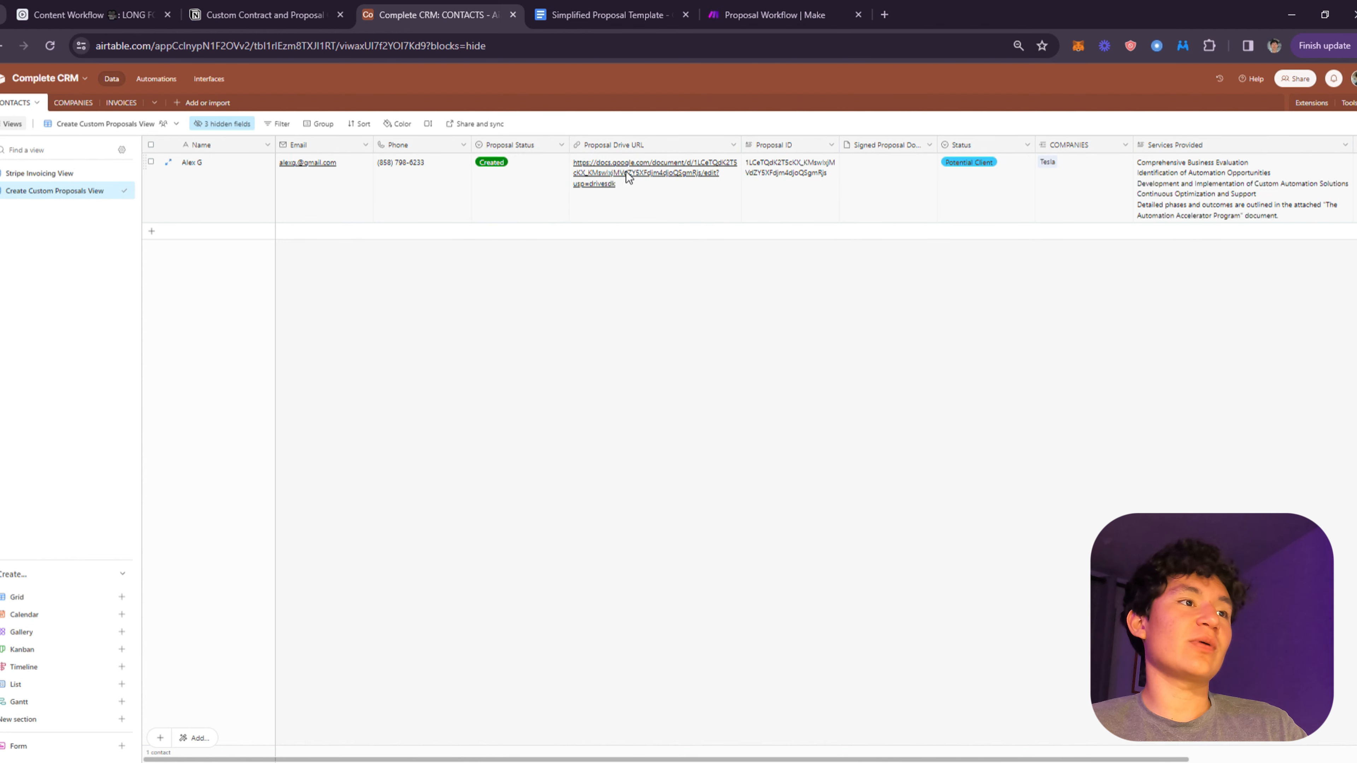
- Open the generated contract from the contact's Proposal Drive URL link
{"action": "left_click", "coordinate": [756, 179]}
{"action": "left_click", "coordinate": [599, 196]}
{"action": "left_click", "coordinate": [601, 183]}
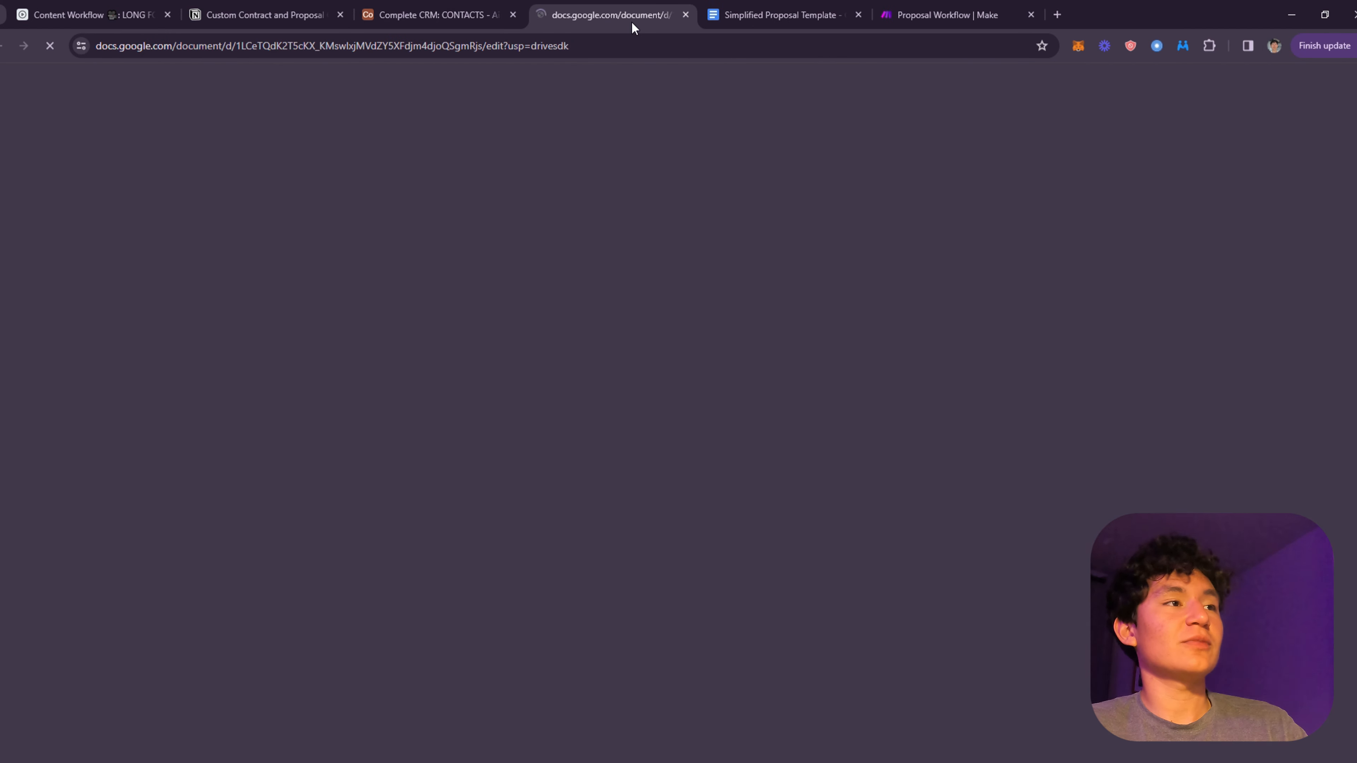
{"action": "scroll", "coordinate": [653, 280], "scroll_direction": "down", "scroll_amount": 5}
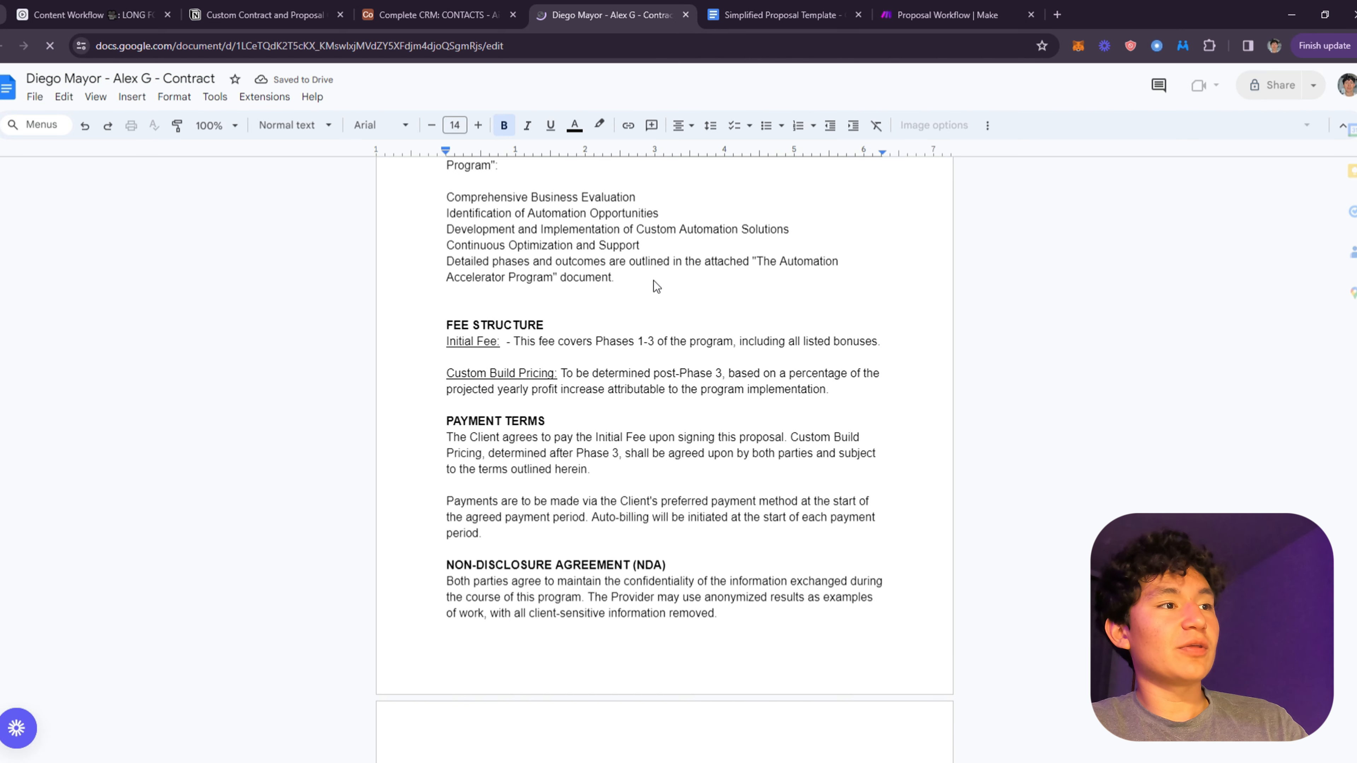
{"action": "left_click_drag", "start_coordinate": [663, 262], "coordinate": [435, 203]}
- Check the filled-in services list, including Continuous Optimization and Support, and the client signature details
{"action": "triple_click", "coordinate": [443, 213]}
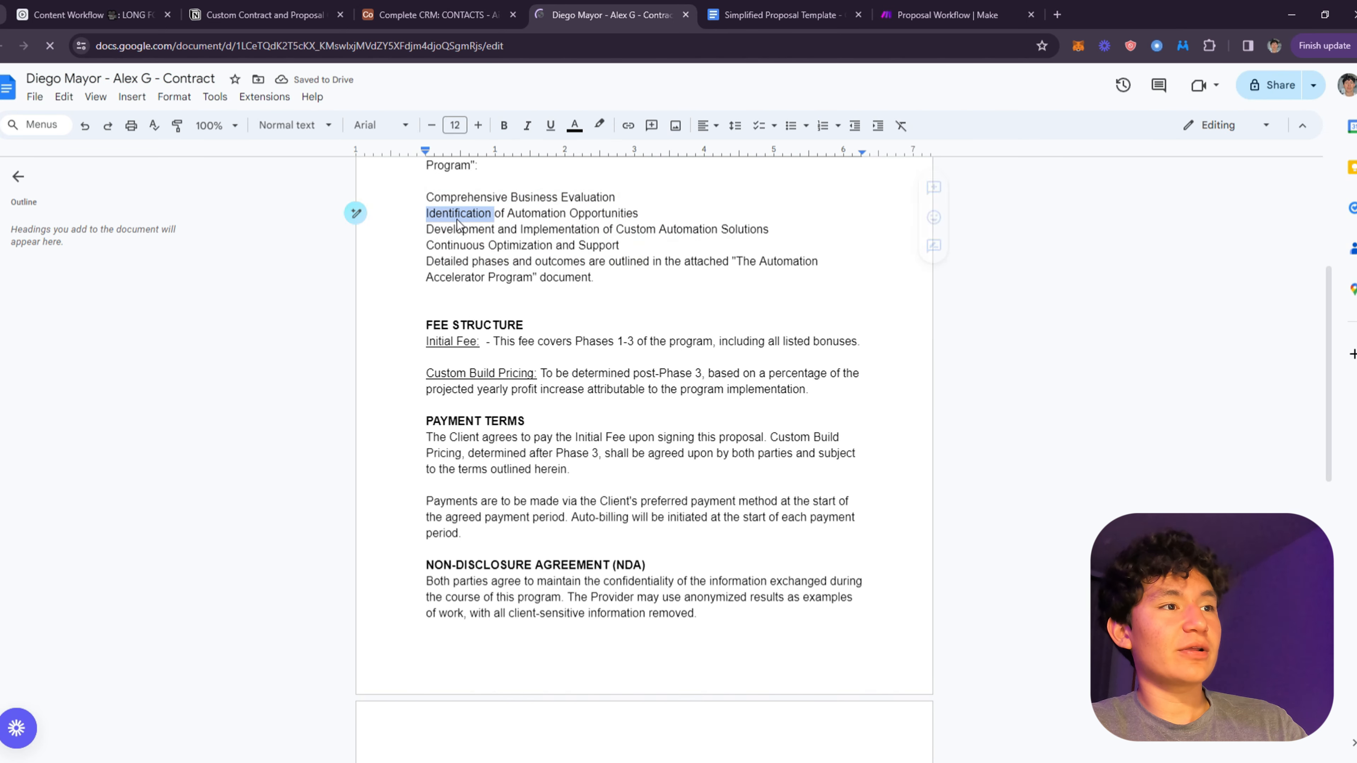
{"action": "triple_click", "coordinate": [562, 251]}
{"action": "double_click", "coordinate": [563, 251]}
{"action": "scroll", "coordinate": [668, 283], "scroll_direction": "down", "scroll_amount": 12}
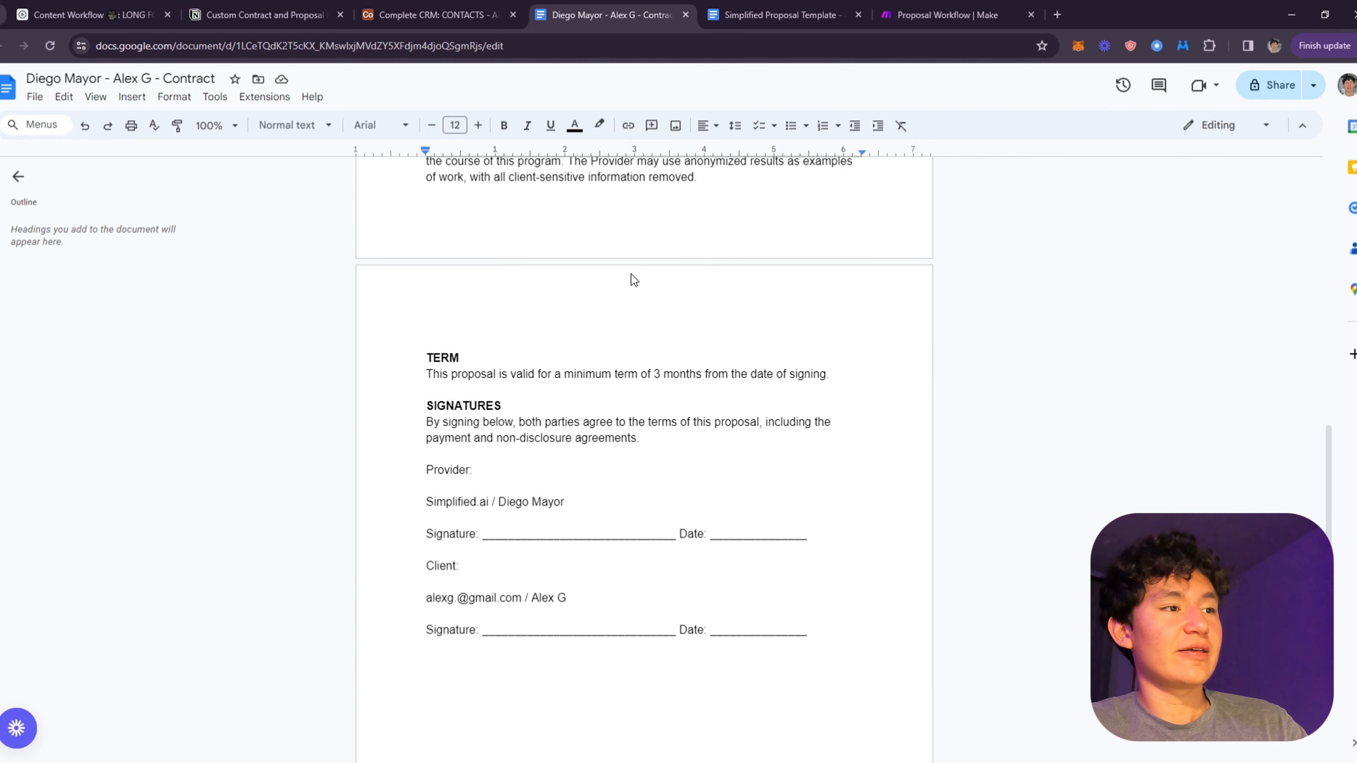
{"action": "scroll", "coordinate": [603, 278], "scroll_direction": "up", "scroll_amount": 2}
{"action": "left_click_drag", "start_coordinate": [620, 340], "coordinate": [377, 351]}
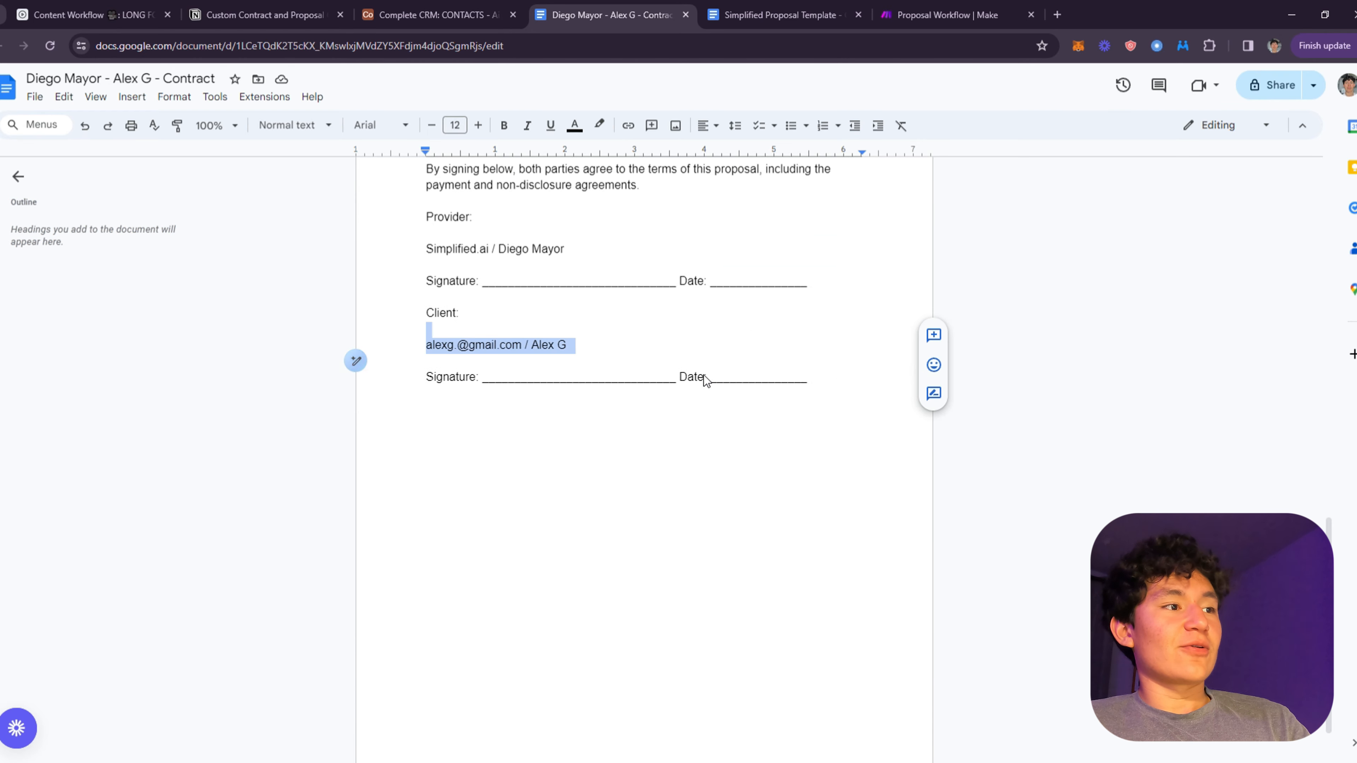
{"action": "left_click_drag", "start_coordinate": [644, 347], "coordinate": [447, 348]}
{"action": "scroll", "coordinate": [742, 302], "scroll_direction": "up", "scroll_amount": 5}
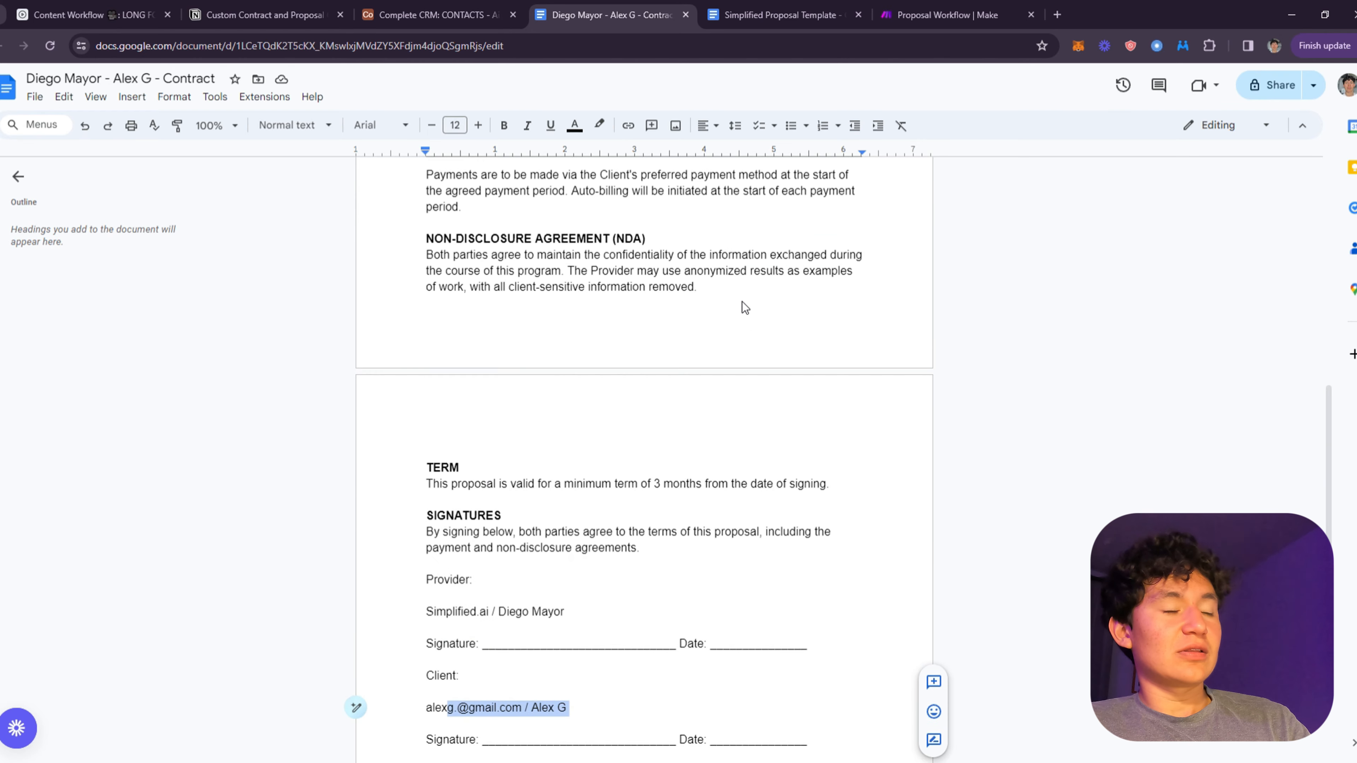
{"action": "scroll", "coordinate": [742, 314], "scroll_direction": "up", "scroll_amount": 10}
{"action": "left_click", "coordinate": [435, 14]}
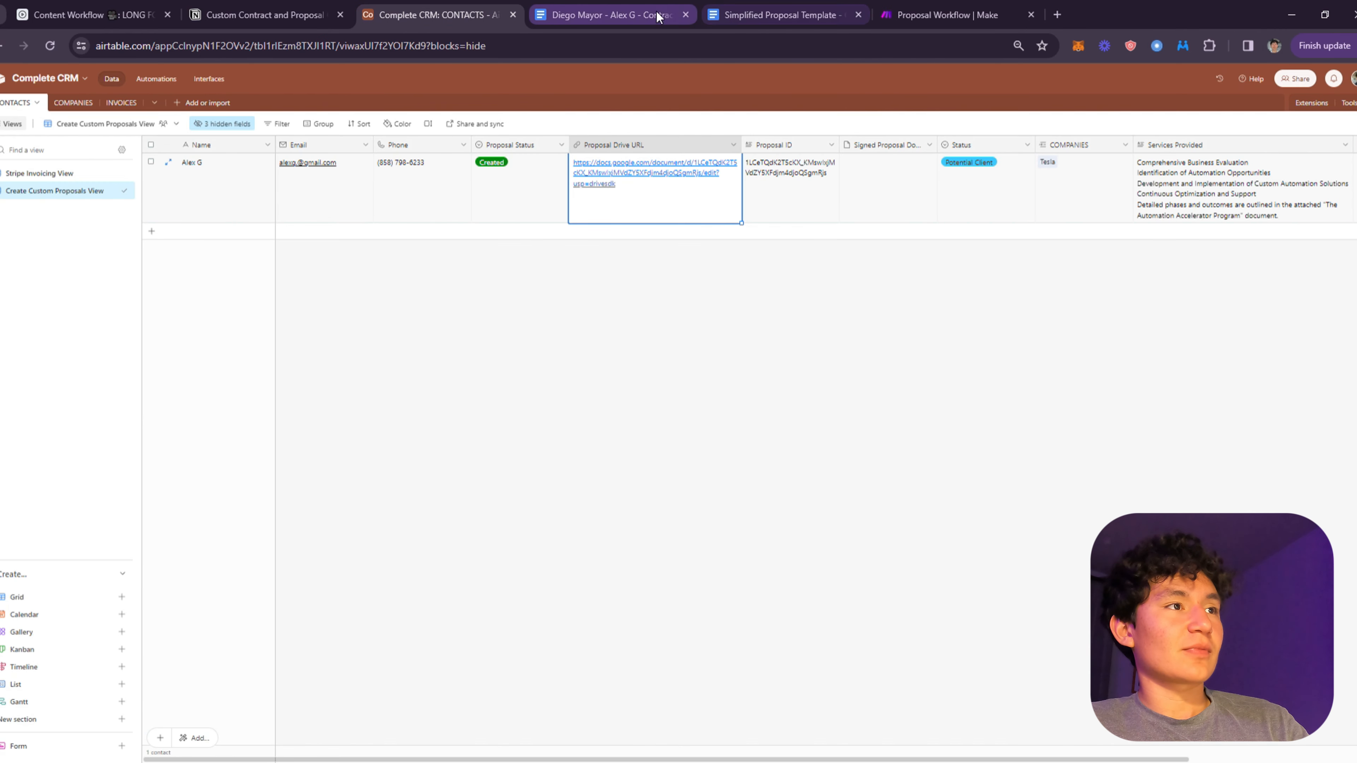
- Close the contract tab and reopen the document via the contact's Proposal Drive URL link
{"action": "left_click", "coordinate": [687, 15]}
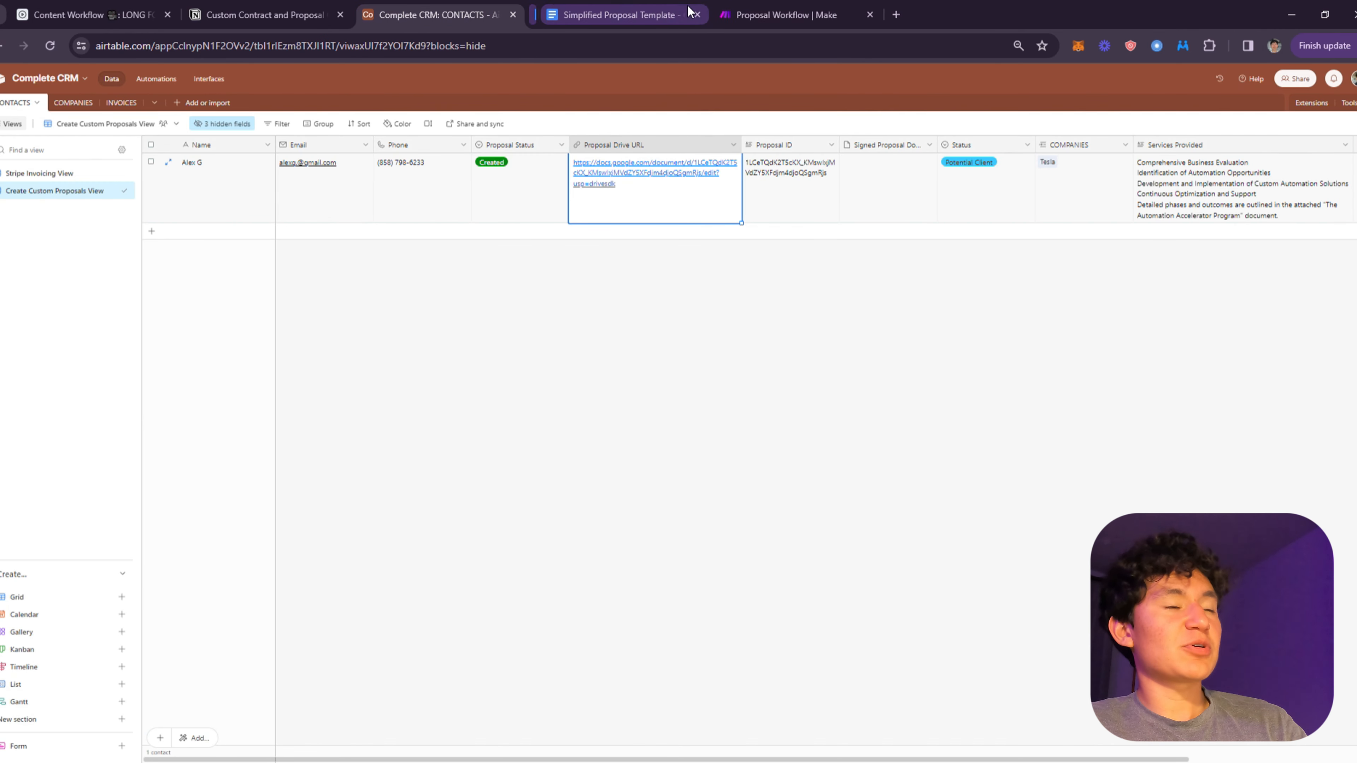
{"action": "left_click", "coordinate": [618, 6]}
{"action": "left_click", "coordinate": [450, 5]}
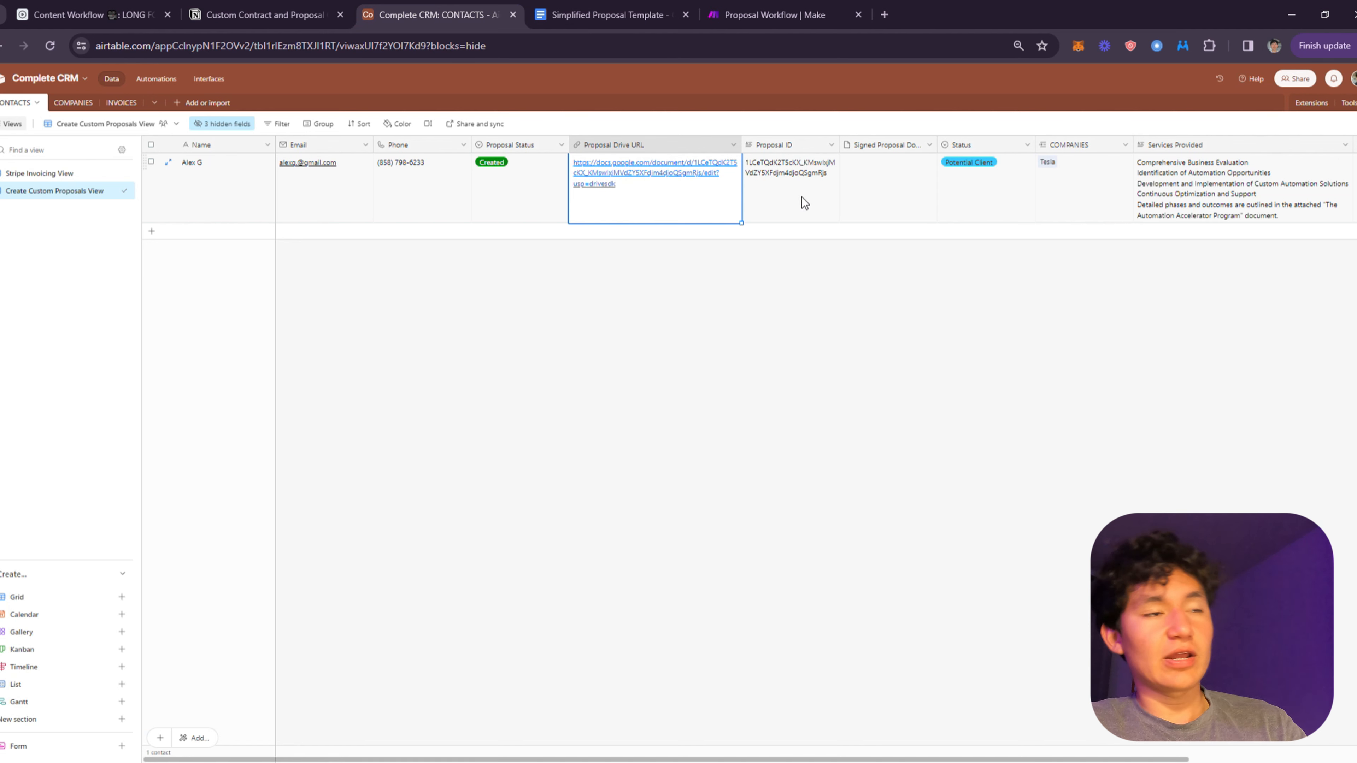
{"action": "left_click", "coordinate": [786, 193]}
{"action": "left_click", "coordinate": [956, 179]}
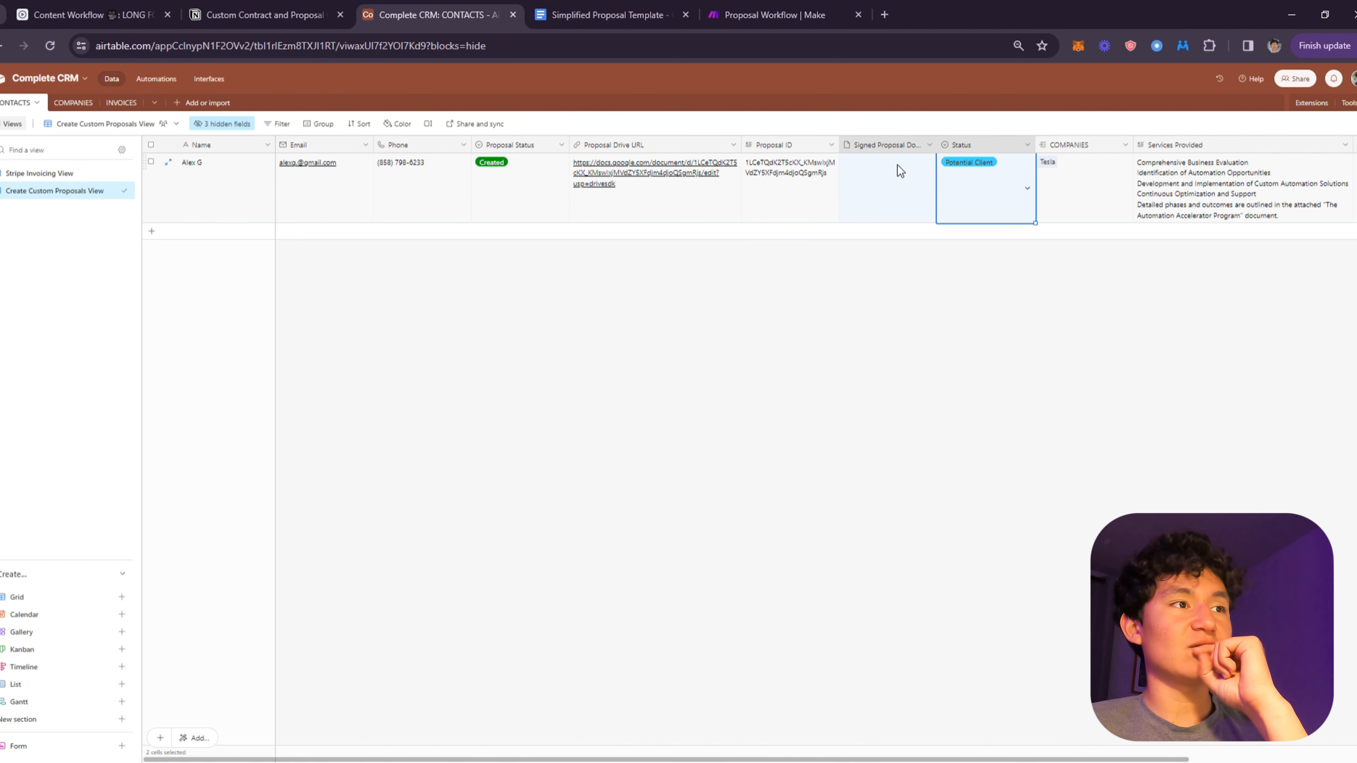
{"action": "left_click", "coordinate": [774, 181]}
{"action": "left_click", "coordinate": [694, 185]}
{"action": "left_click", "coordinate": [666, 185]}
{"action": "key", "text": "Escape"}
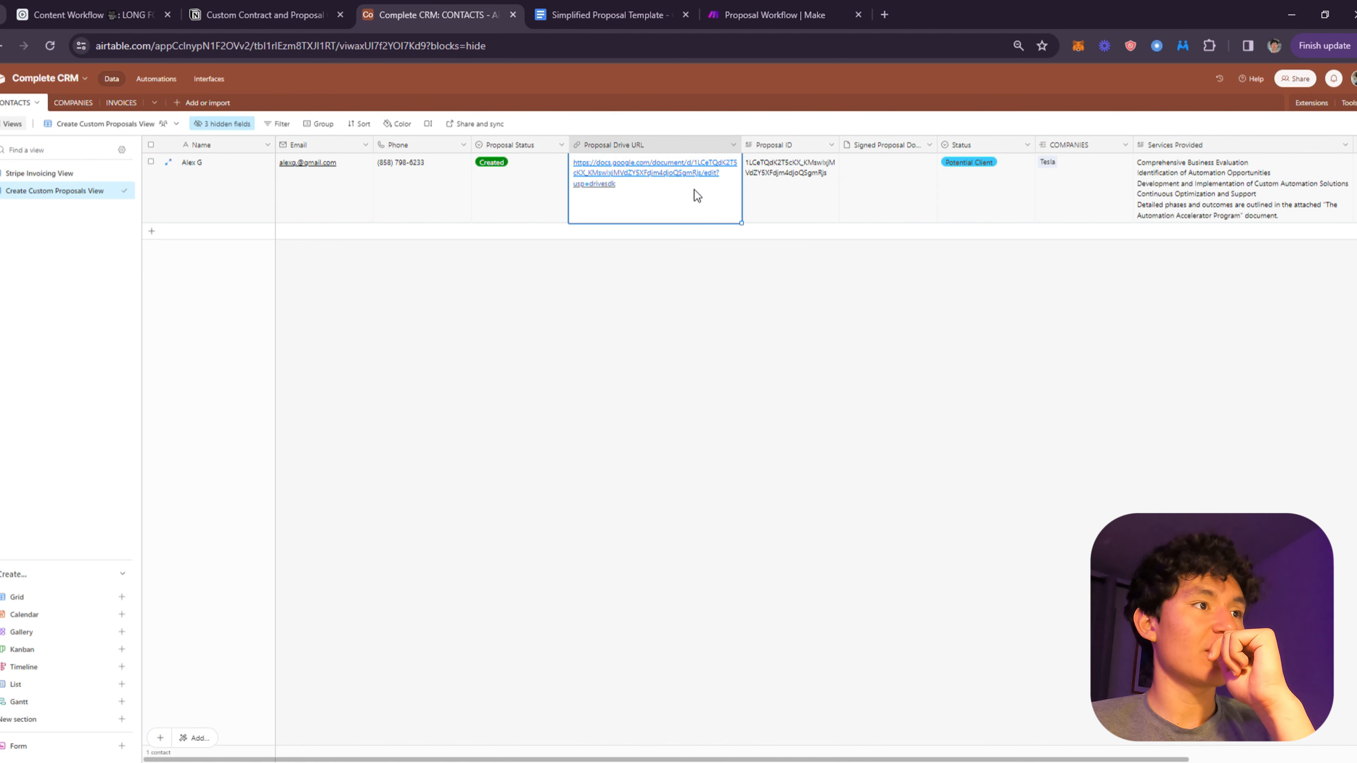
{"action": "left_click", "coordinate": [689, 174]}
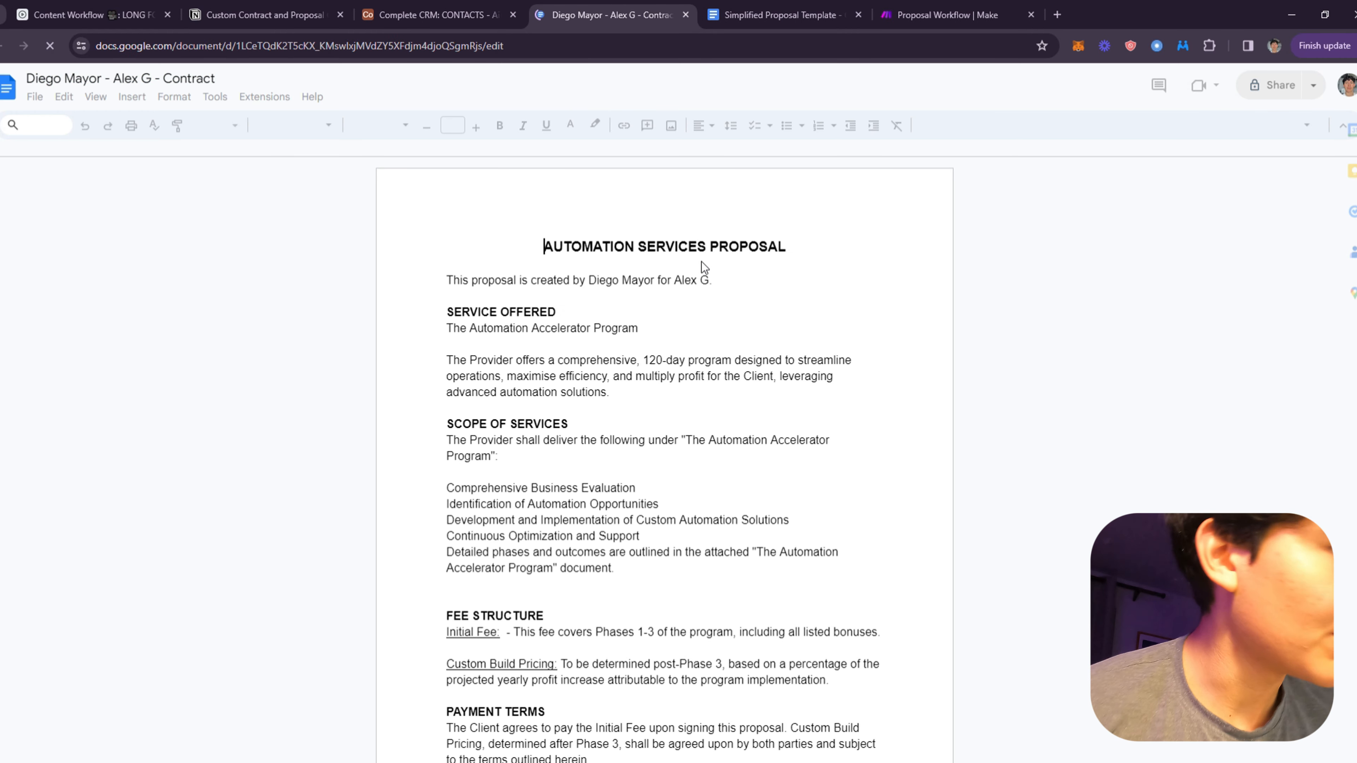
- Change the contract's opening line from 'is created' to 'was created' via the grammar suggestion
{"action": "scroll", "coordinate": [577, 468], "scroll_direction": "down", "scroll_amount": 15}
{"action": "scroll", "coordinate": [578, 468], "scroll_direction": "down", "scroll_amount": 3}
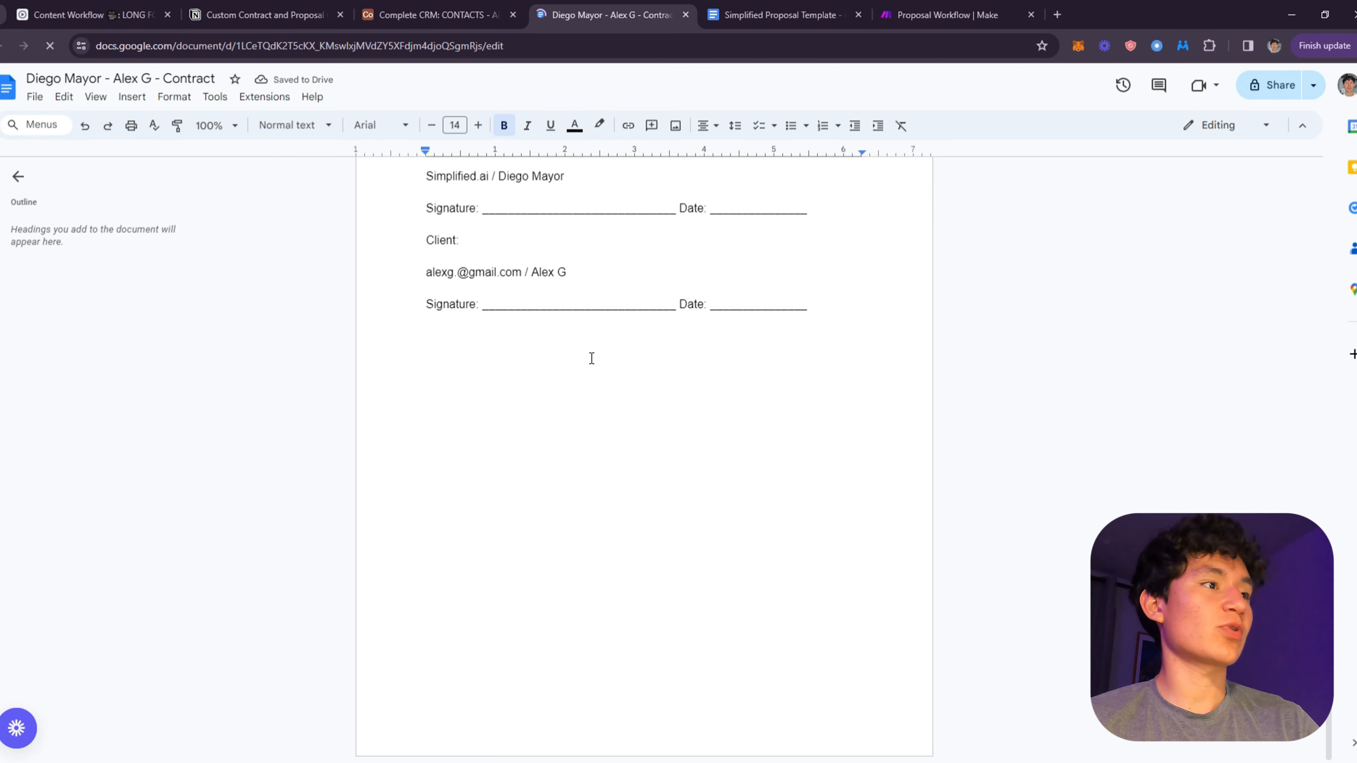
{"action": "scroll", "coordinate": [591, 357], "scroll_direction": "up", "scroll_amount": 7}
{"action": "scroll", "coordinate": [793, 485], "scroll_direction": "down", "scroll_amount": 3}
{"action": "scroll", "coordinate": [685, 385], "scroll_direction": "up", "scroll_amount": 5}
{"action": "scroll", "coordinate": [642, 376], "scroll_direction": "up", "scroll_amount": 10}
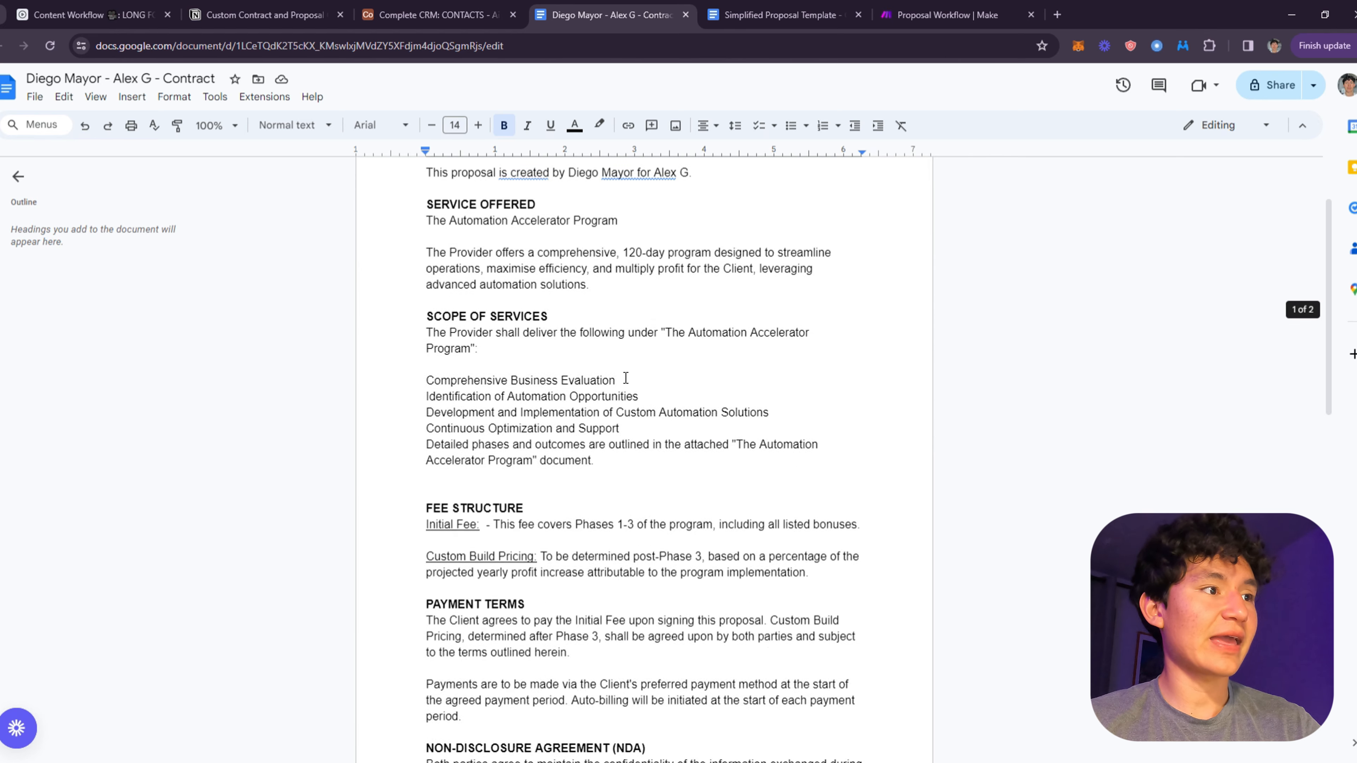
{"action": "left_click", "coordinate": [623, 279]}
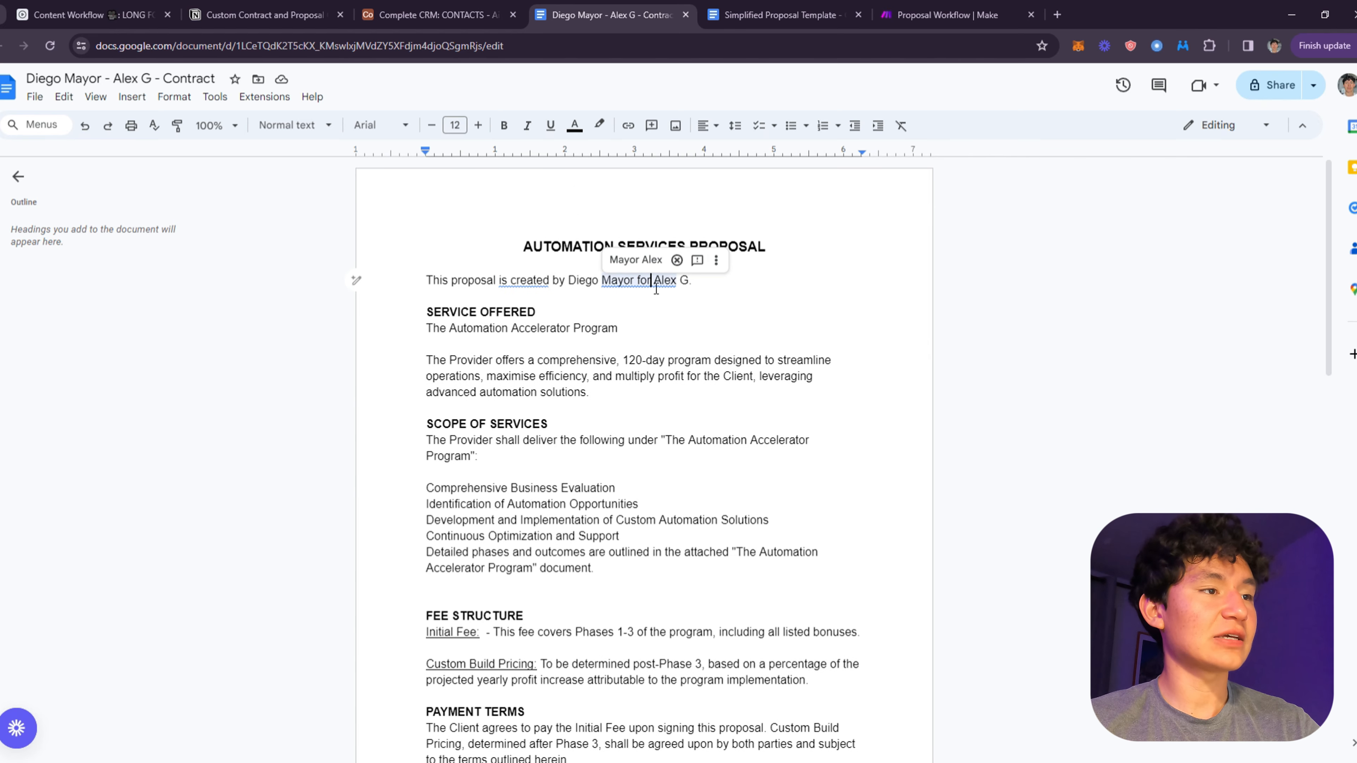
{"action": "left_click", "coordinate": [550, 290]}
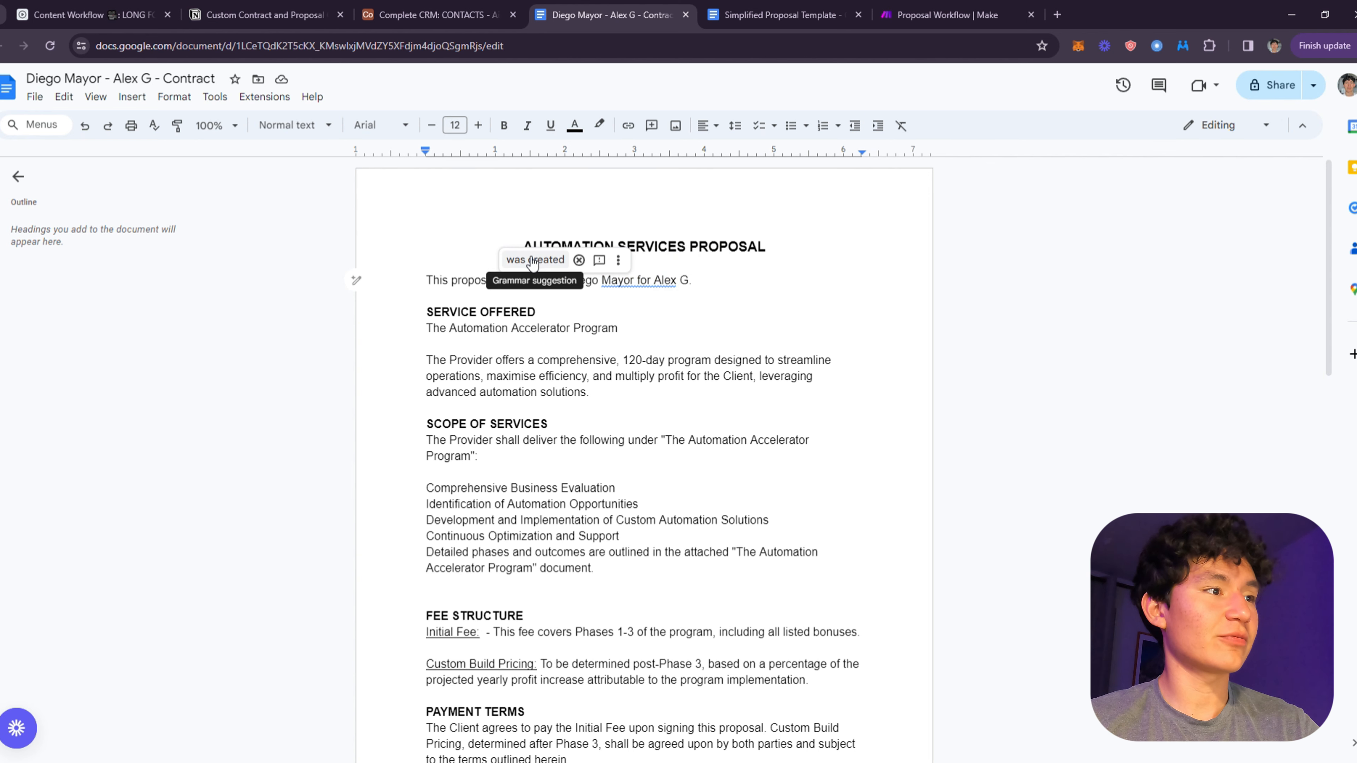
{"action": "left_click", "coordinate": [566, 270]}
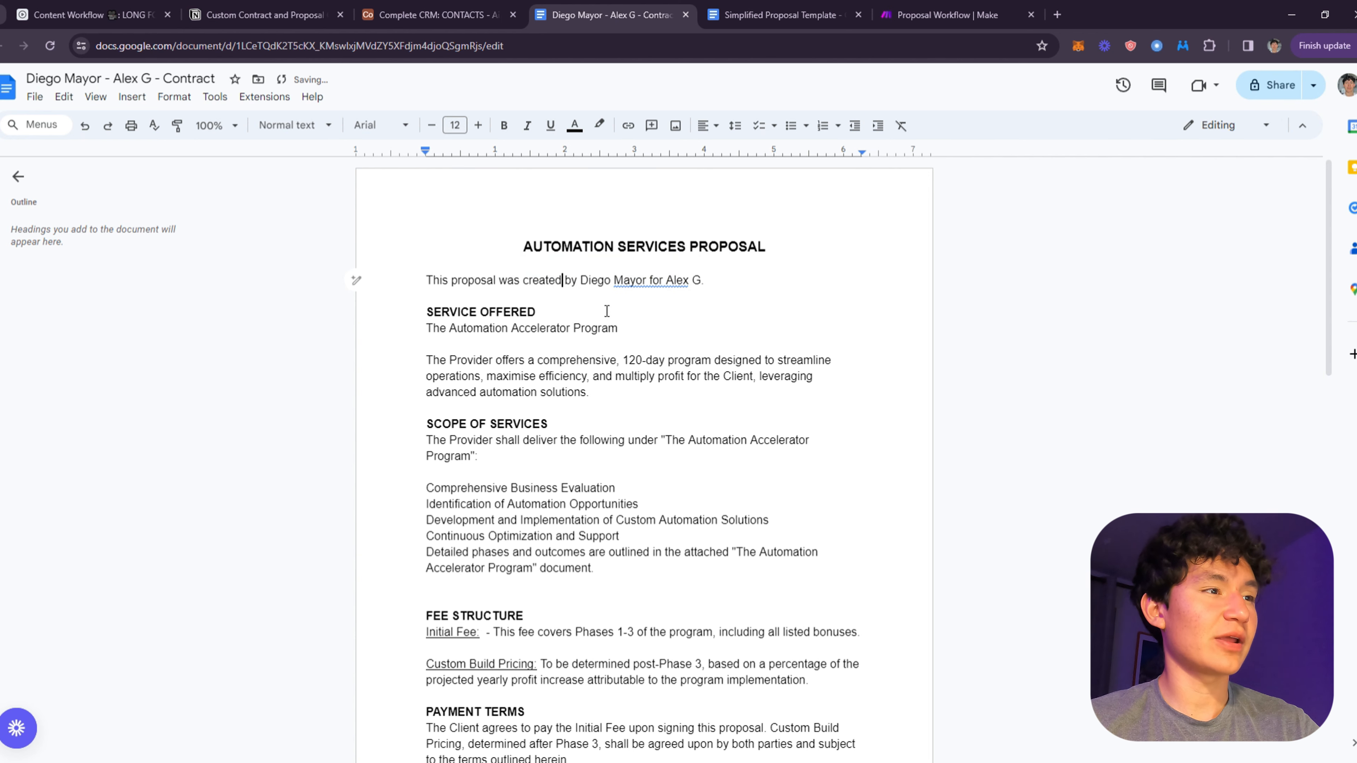
- Check the contact's empty Signed Proposal Doc field in Airtable, then go to the Make scenario
{"action": "left_click", "coordinate": [402, 10]}
{"action": "left_click", "coordinate": [898, 394]}
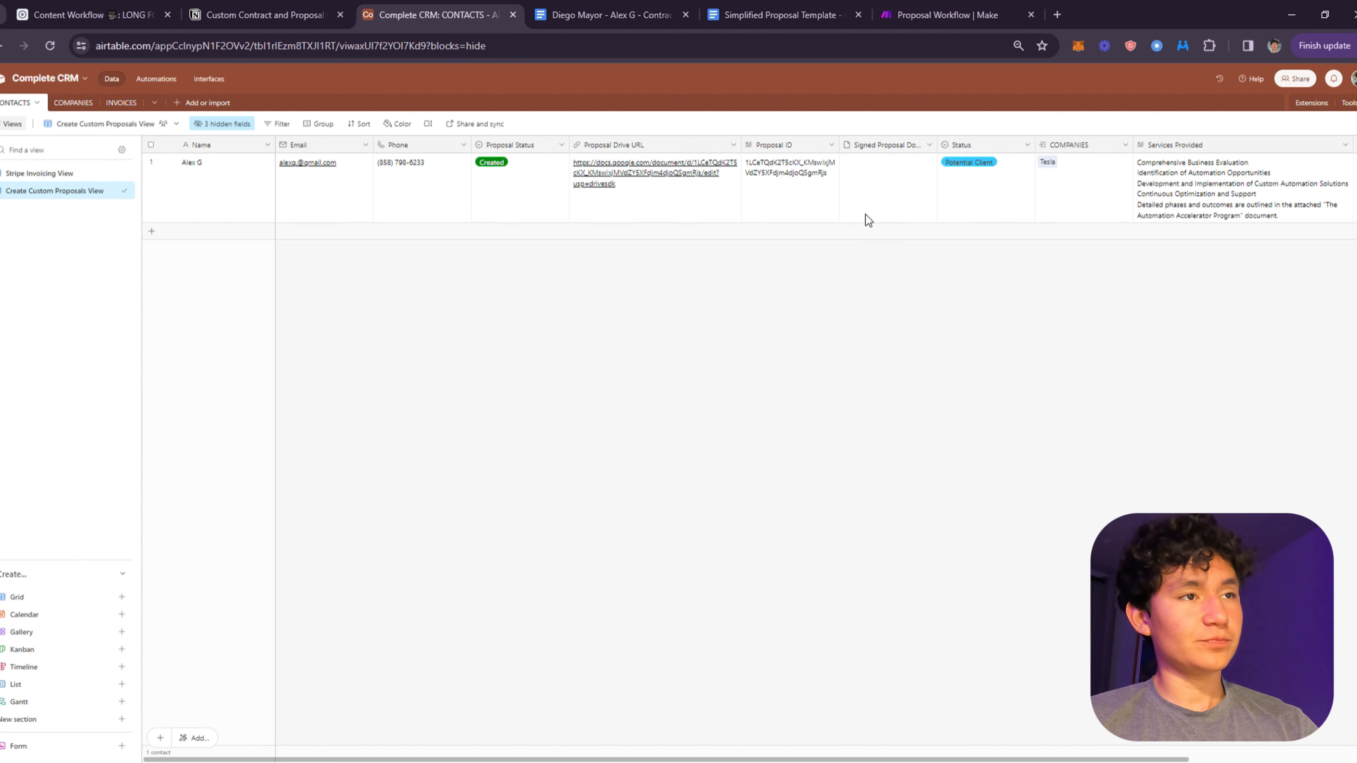
{"action": "left_click", "coordinate": [862, 188]}
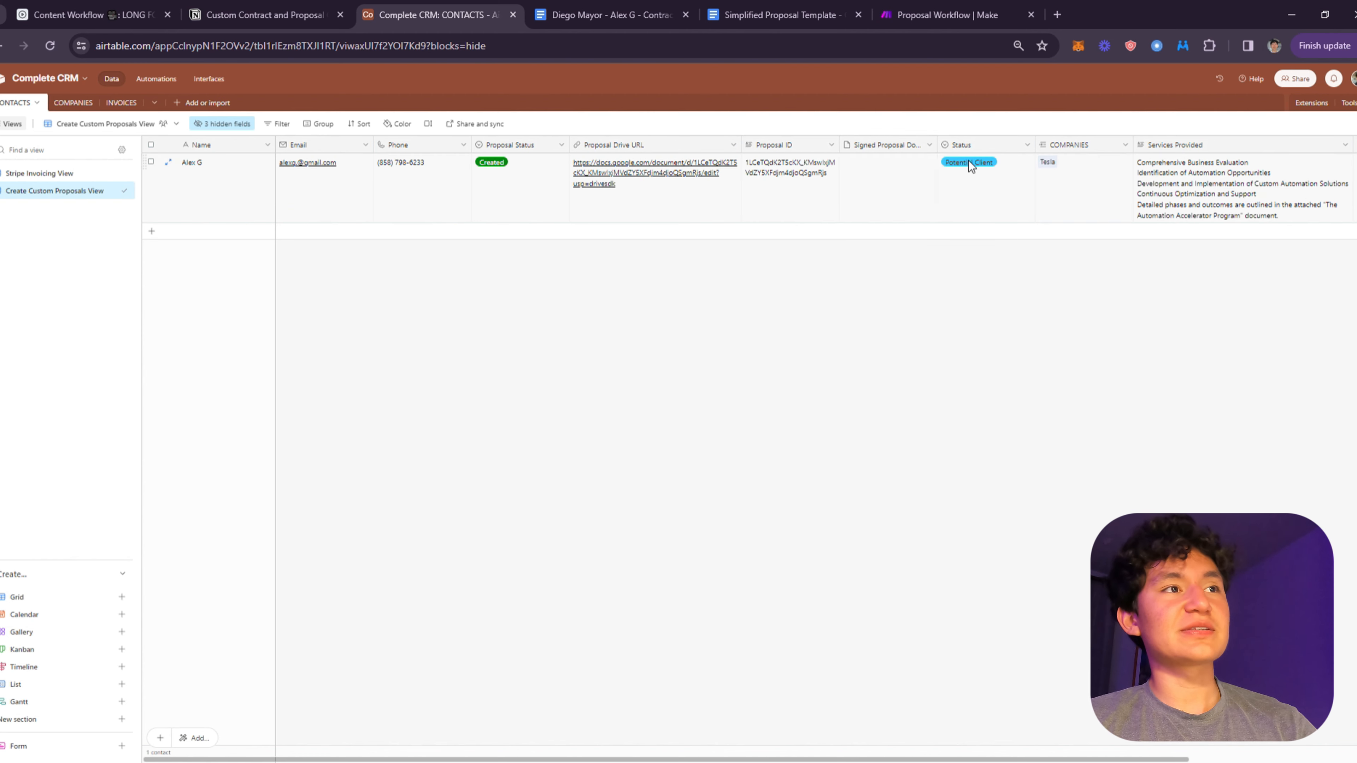
{"action": "left_click", "coordinate": [783, 14]}
{"action": "left_click", "coordinate": [900, 10]}
- Add a Google Docs Download a Document module to the Send Contract branch
{"action": "scroll", "coordinate": [673, 331], "scroll_direction": "up", "scroll_amount": 5}
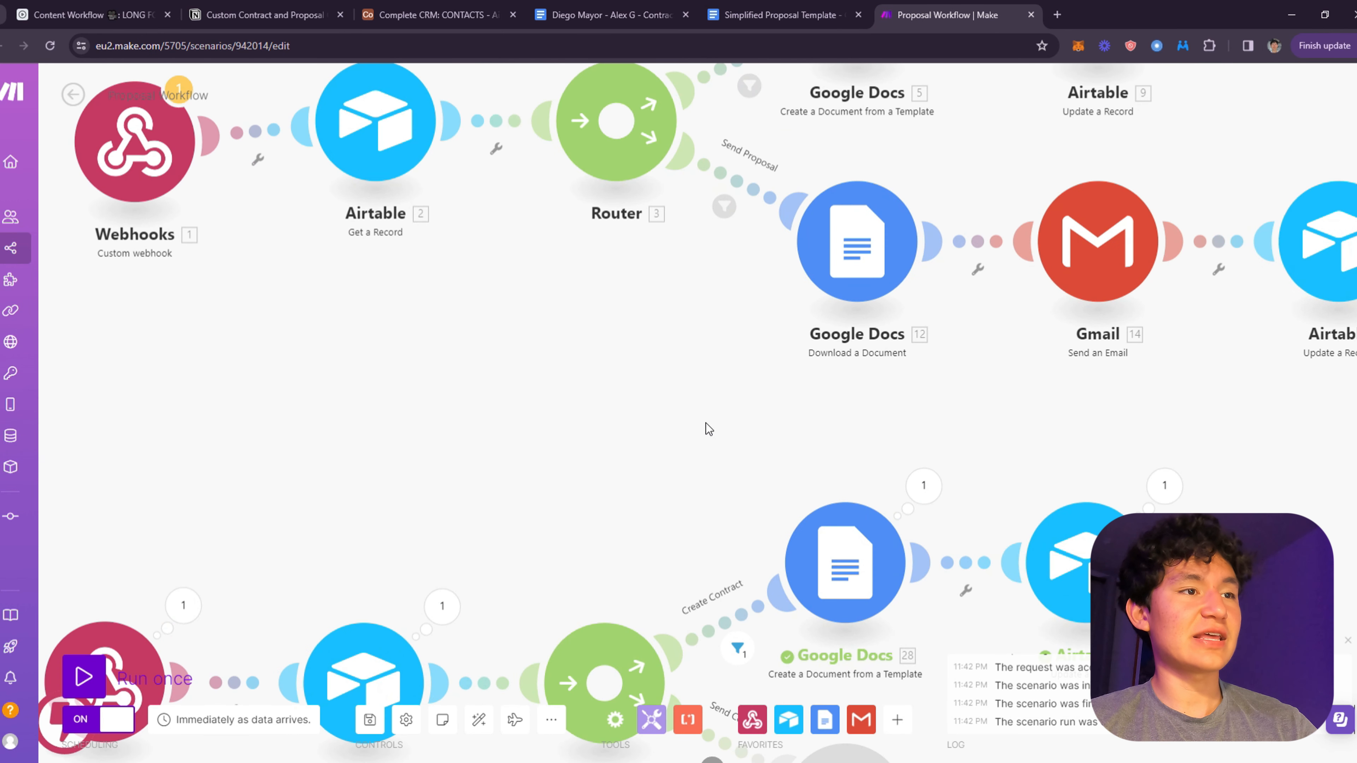
{"action": "left_click_drag", "start_coordinate": [706, 427], "coordinate": [598, 300]}
{"action": "left_click_drag", "start_coordinate": [719, 360], "coordinate": [539, 282]}
{"action": "left_click", "coordinate": [539, 283]}
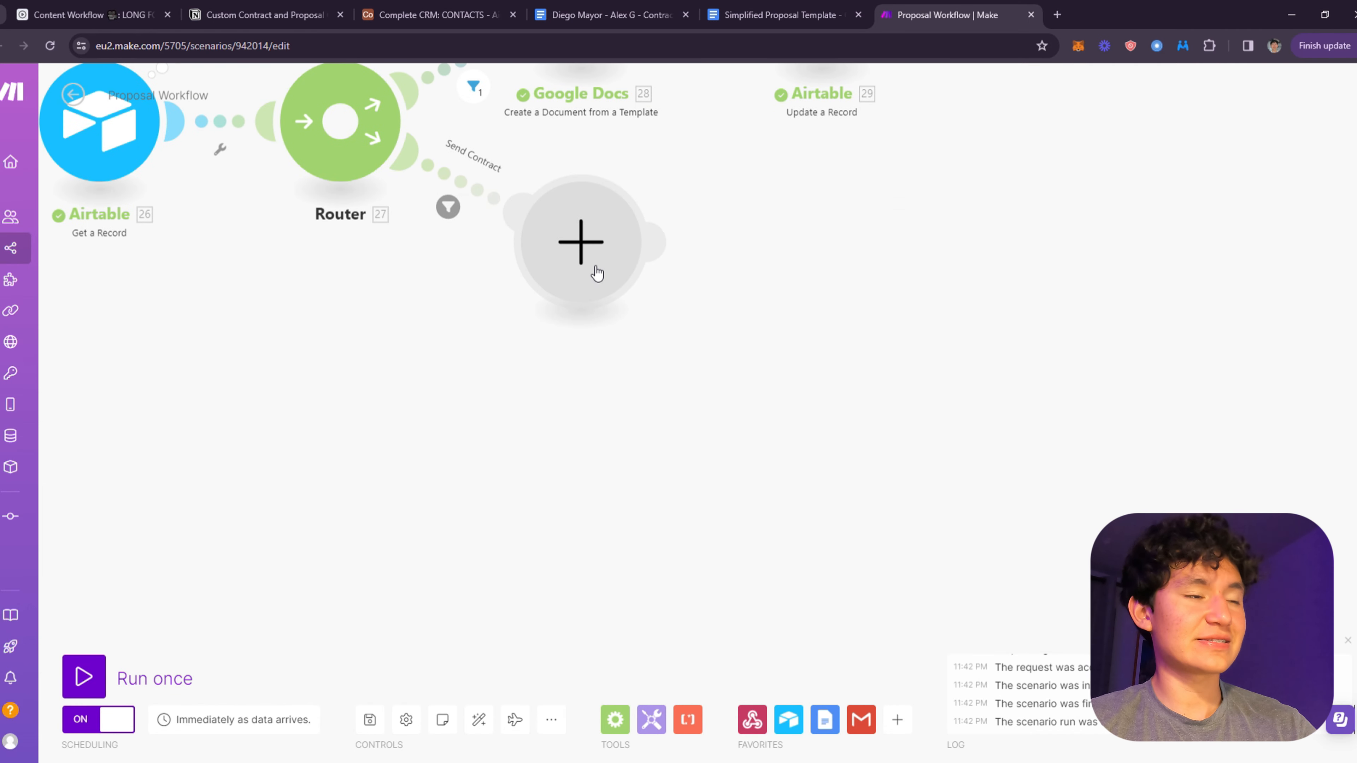
{"action": "left_click", "coordinate": [716, 216]}
{"action": "scroll", "coordinate": [878, 356], "scroll_direction": "down", "scroll_amount": 6}
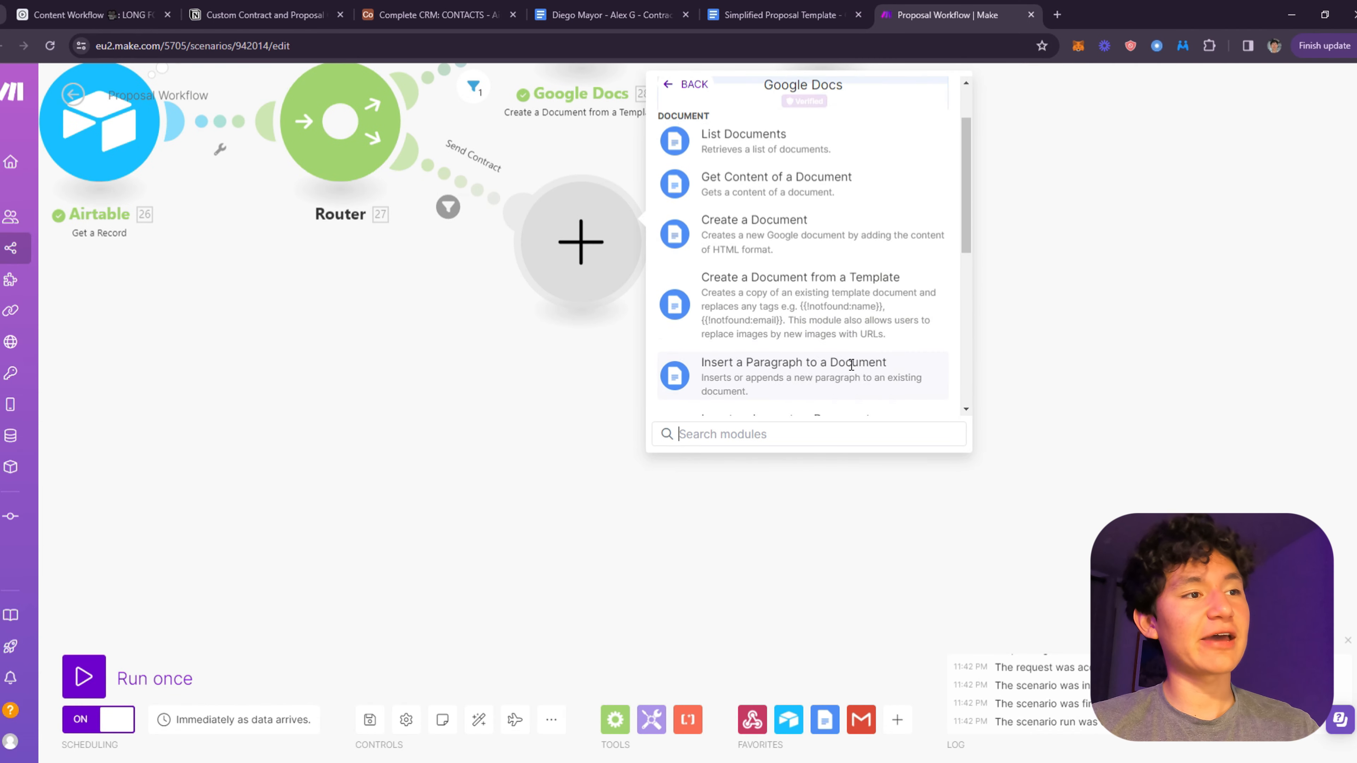
{"action": "scroll", "coordinate": [769, 280], "scroll_direction": "down", "scroll_amount": 1}
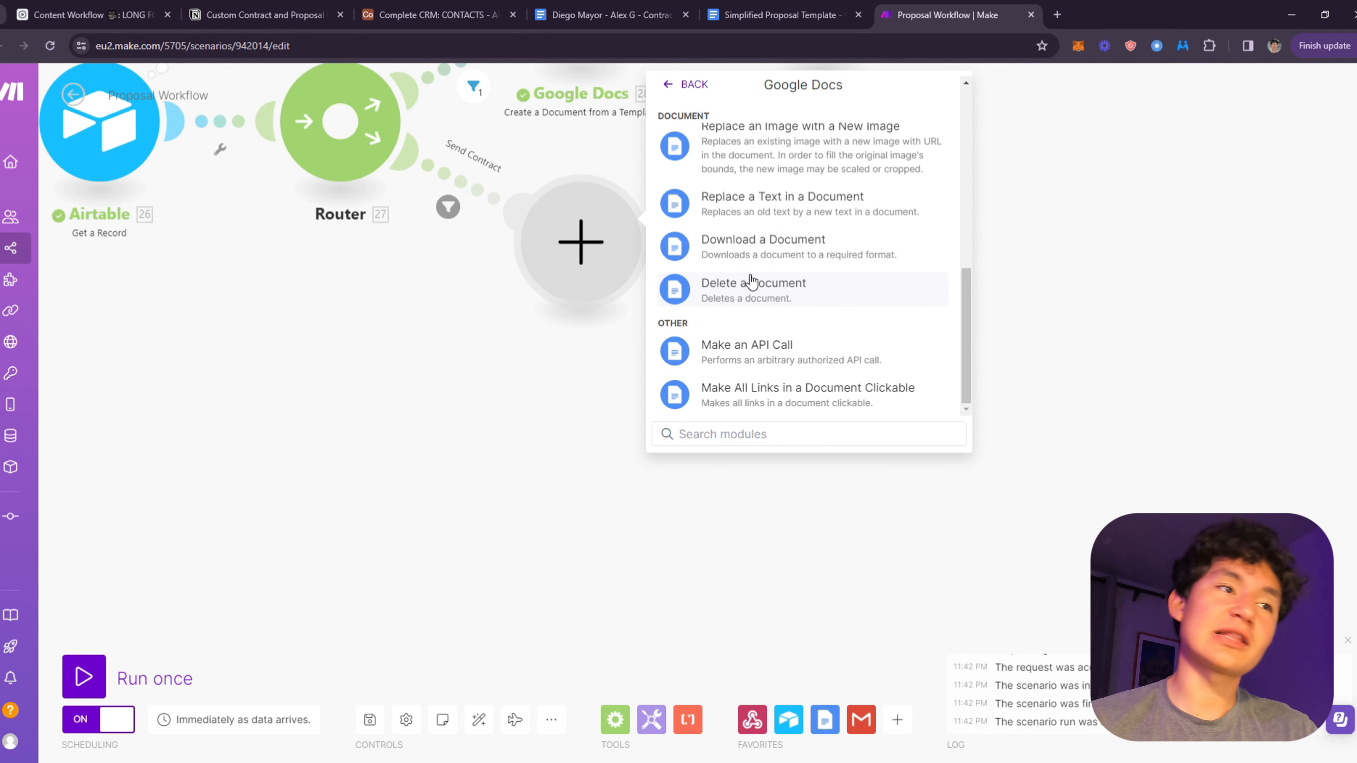
{"action": "scroll", "coordinate": [798, 310], "scroll_direction": "up", "scroll_amount": 3}
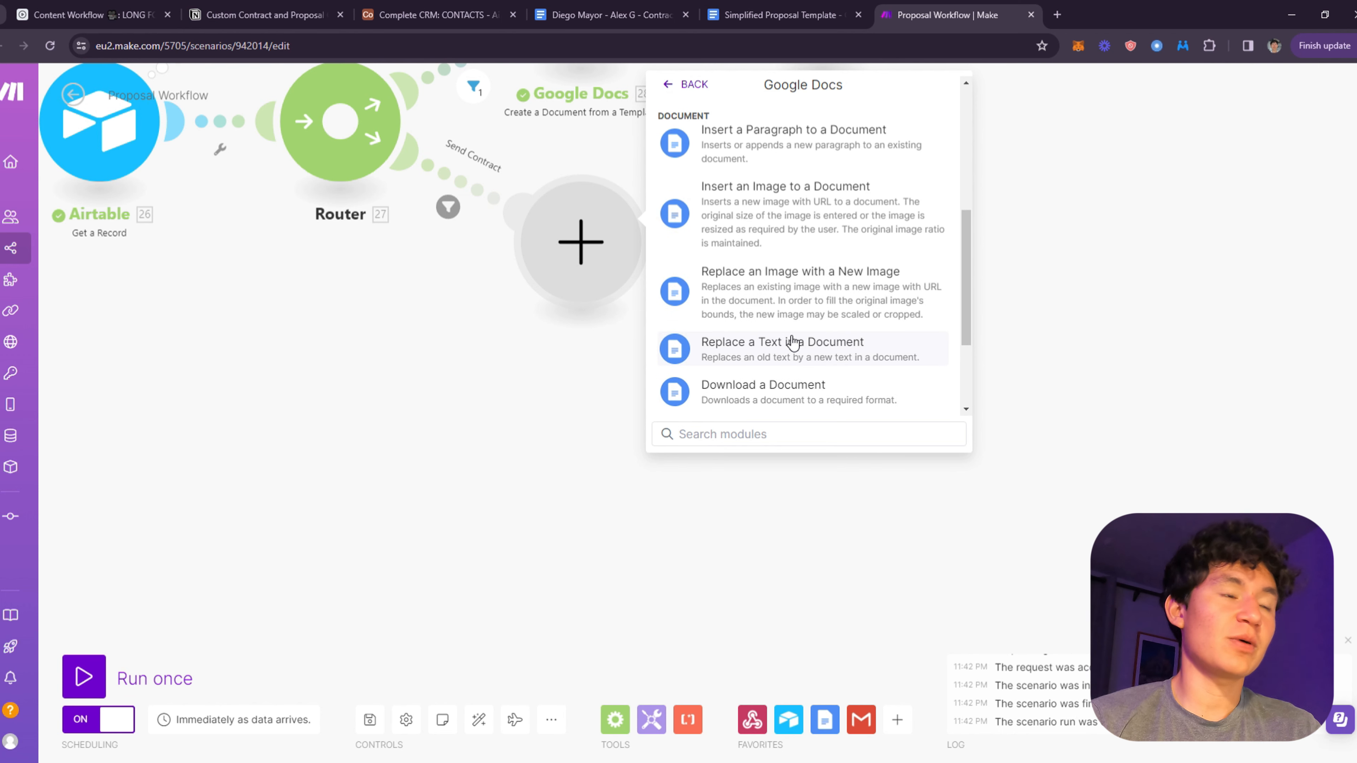
{"action": "scroll", "coordinate": [818, 353], "scroll_direction": "down", "scroll_amount": 3}
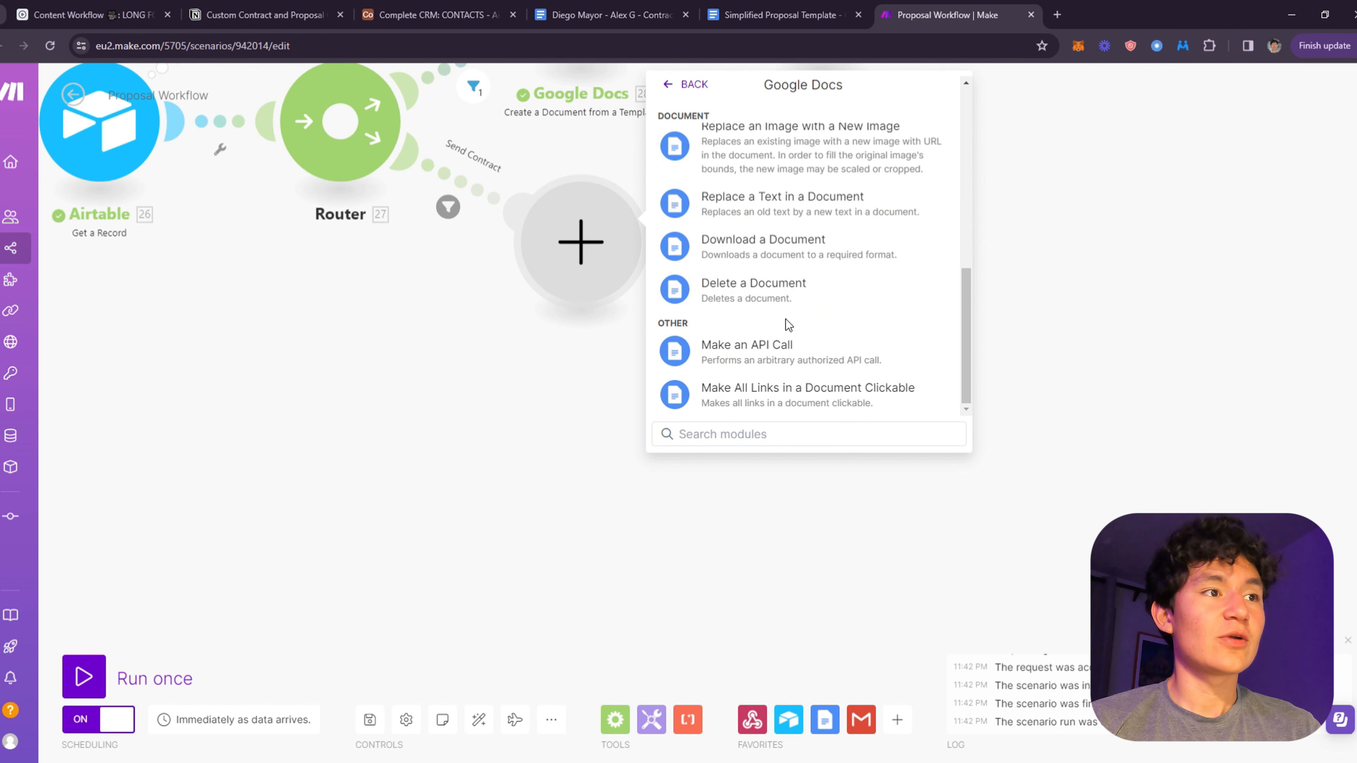
{"action": "left_click", "coordinate": [804, 262]}
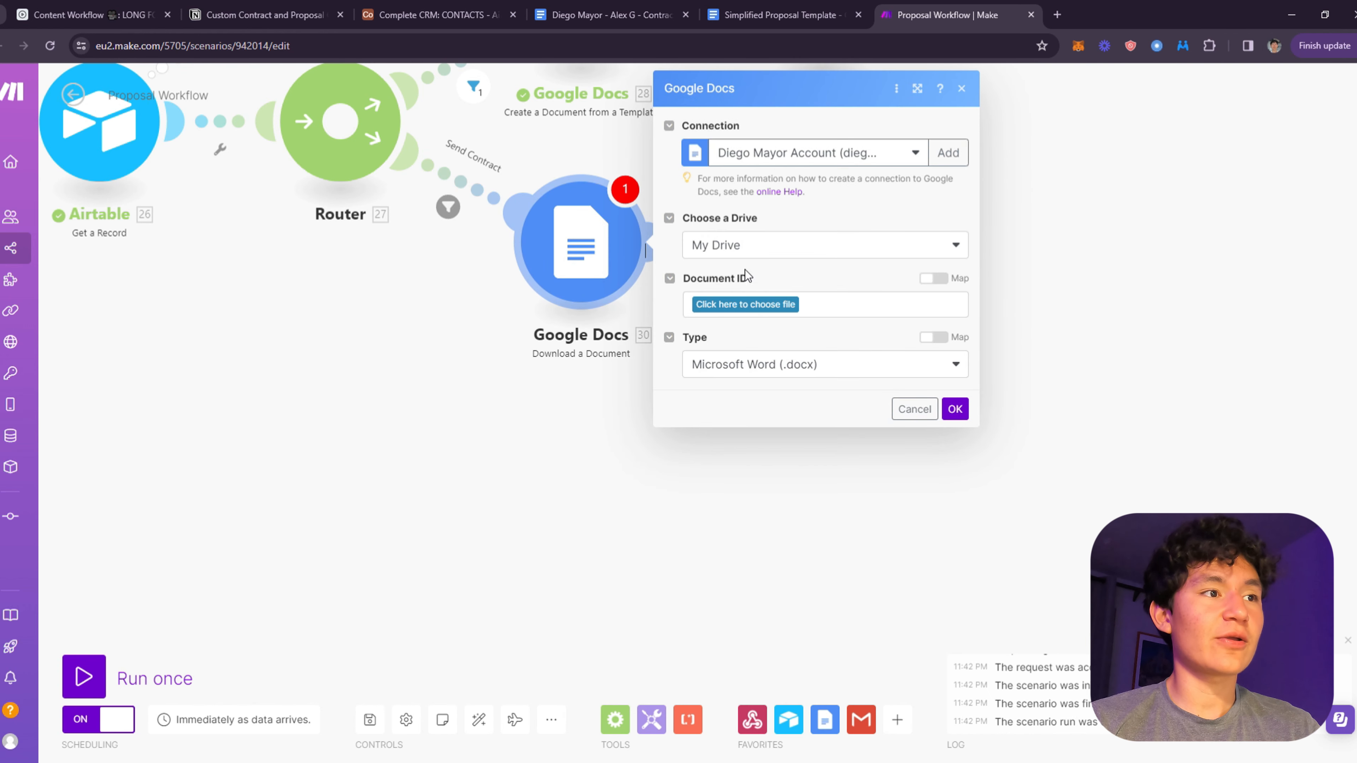
- Map Document ID to 26. Proposal ID and set the download type to PDF
{"action": "left_click", "coordinate": [932, 277]}
{"action": "left_click", "coordinate": [754, 315]}
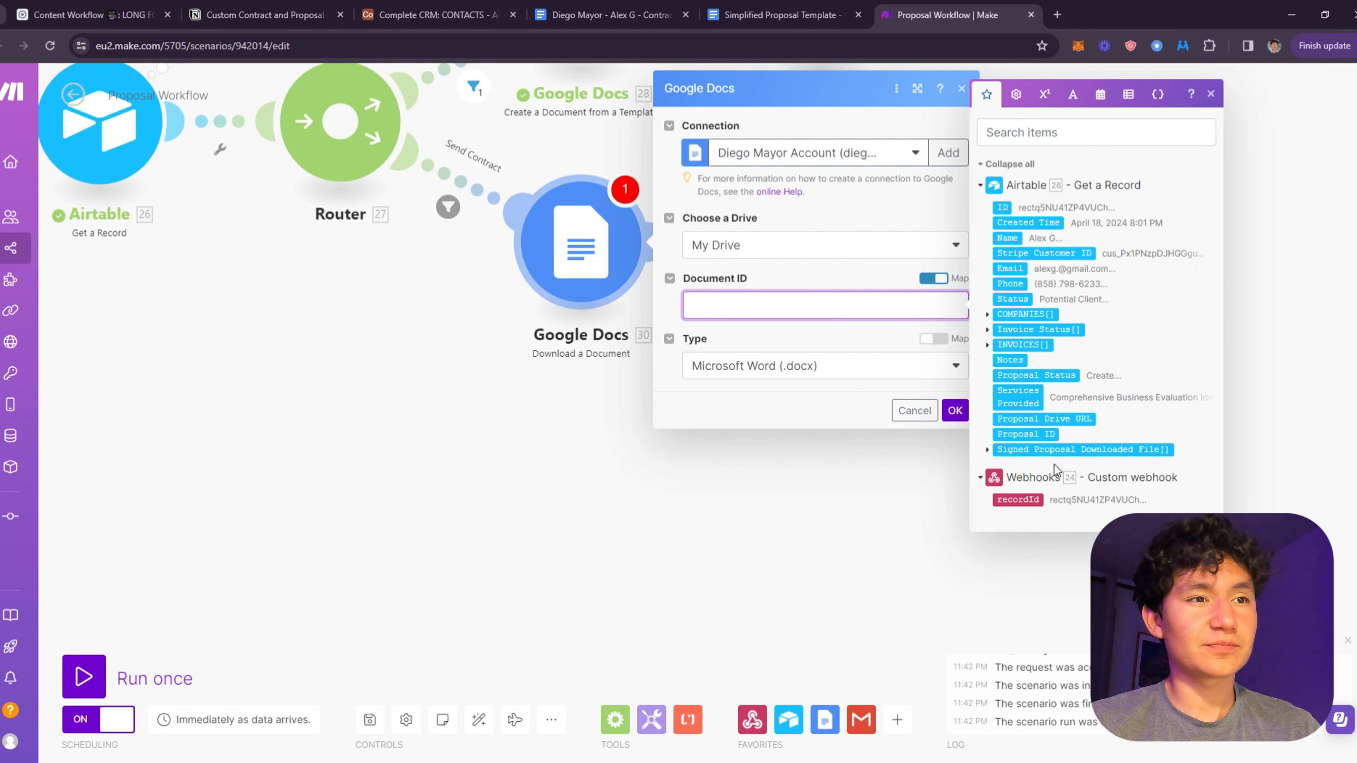
{"action": "left_click_drag", "start_coordinate": [1041, 449], "coordinate": [801, 307]}
{"action": "left_click", "coordinate": [816, 342]}
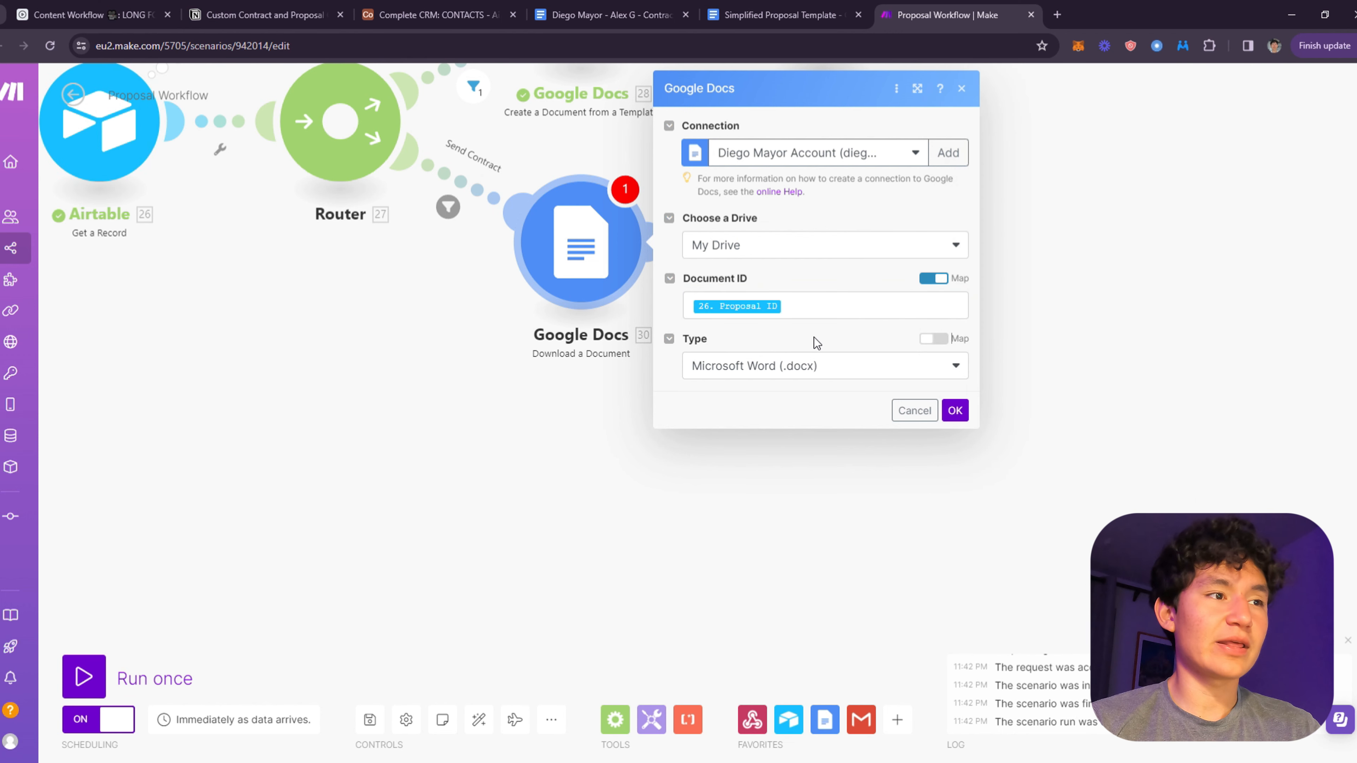
{"action": "left_click", "coordinate": [948, 369]}
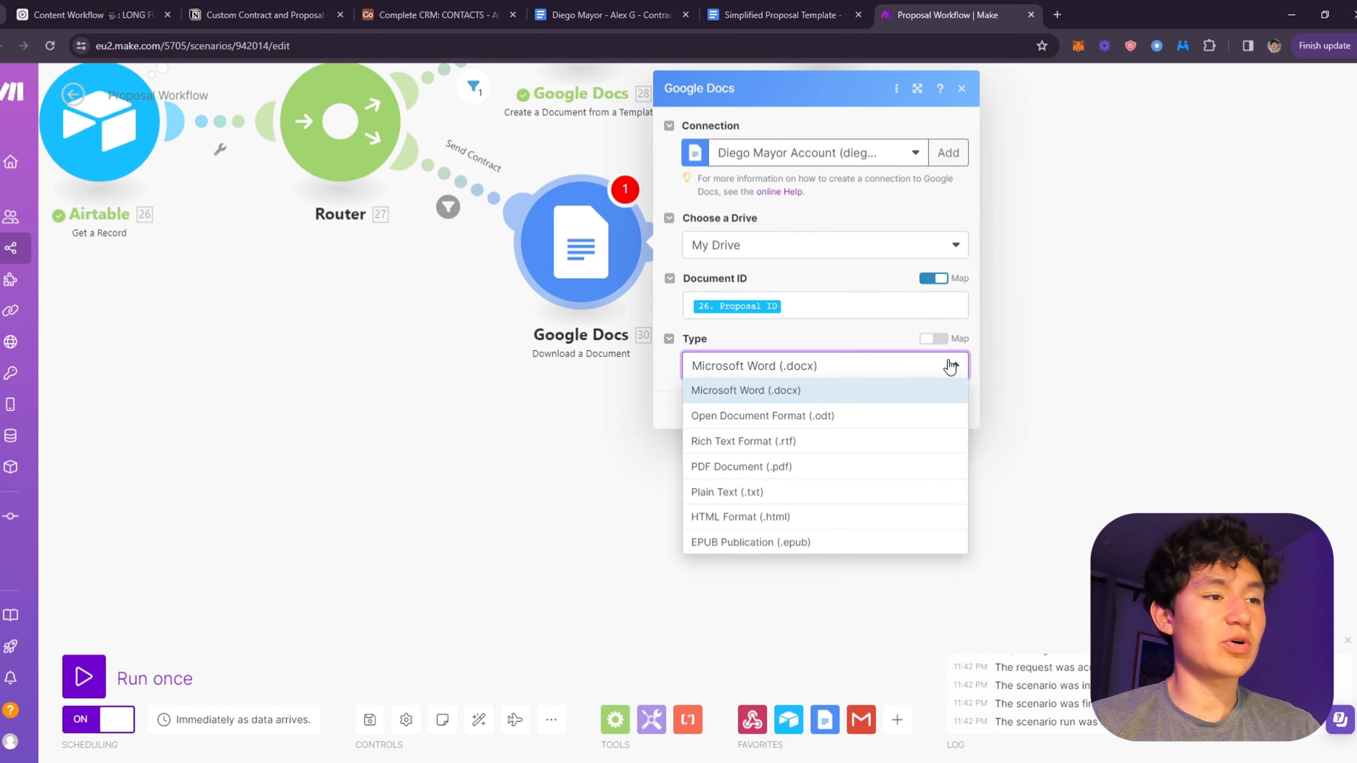
{"action": "left_click", "coordinate": [834, 468]}
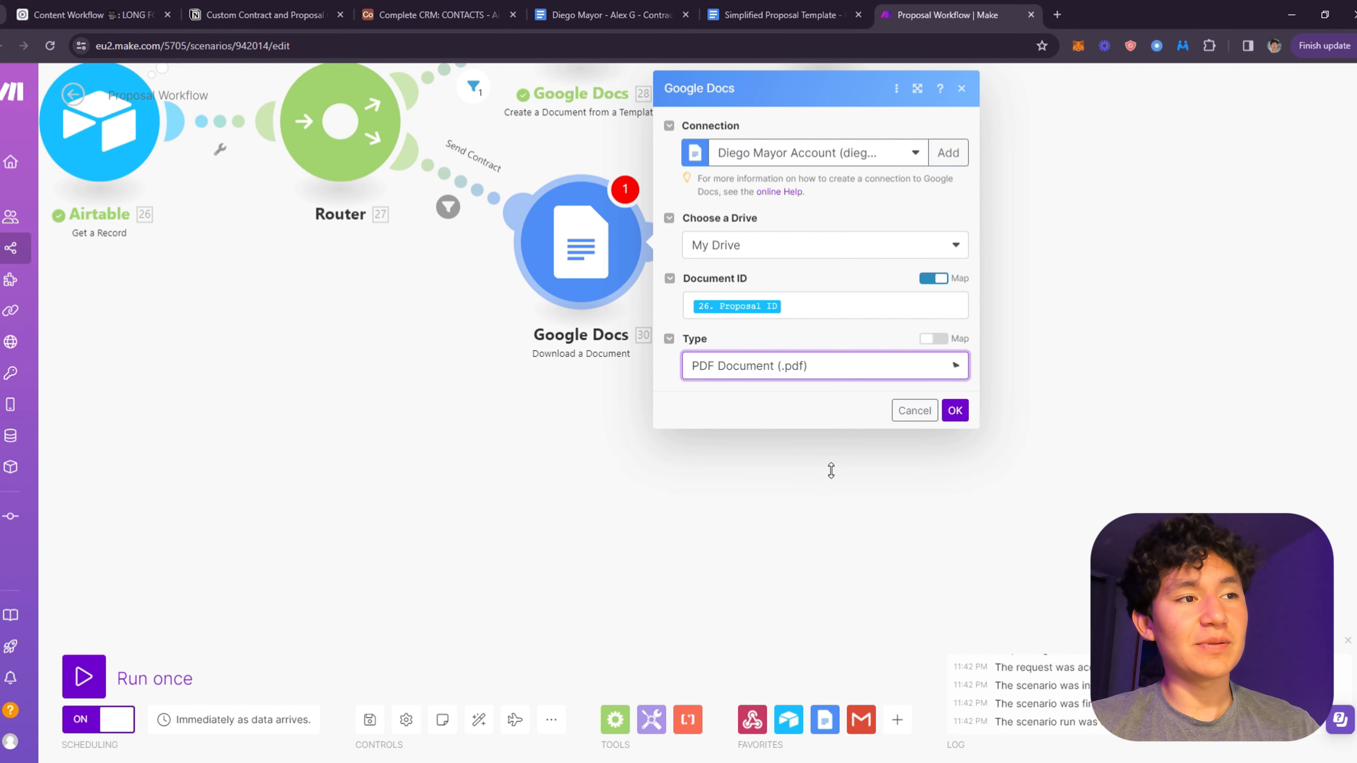
{"action": "left_click", "coordinate": [955, 414]}
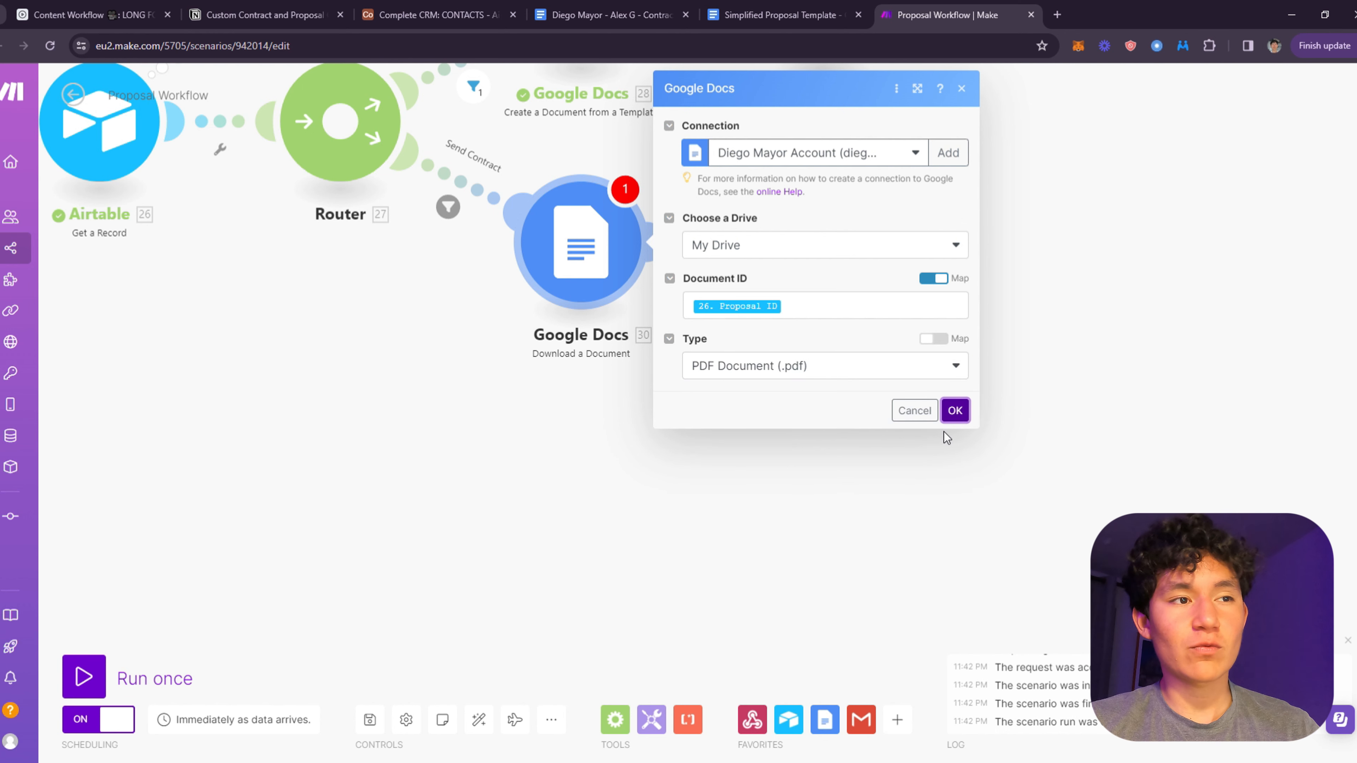
{"action": "left_click", "coordinate": [819, 375]}
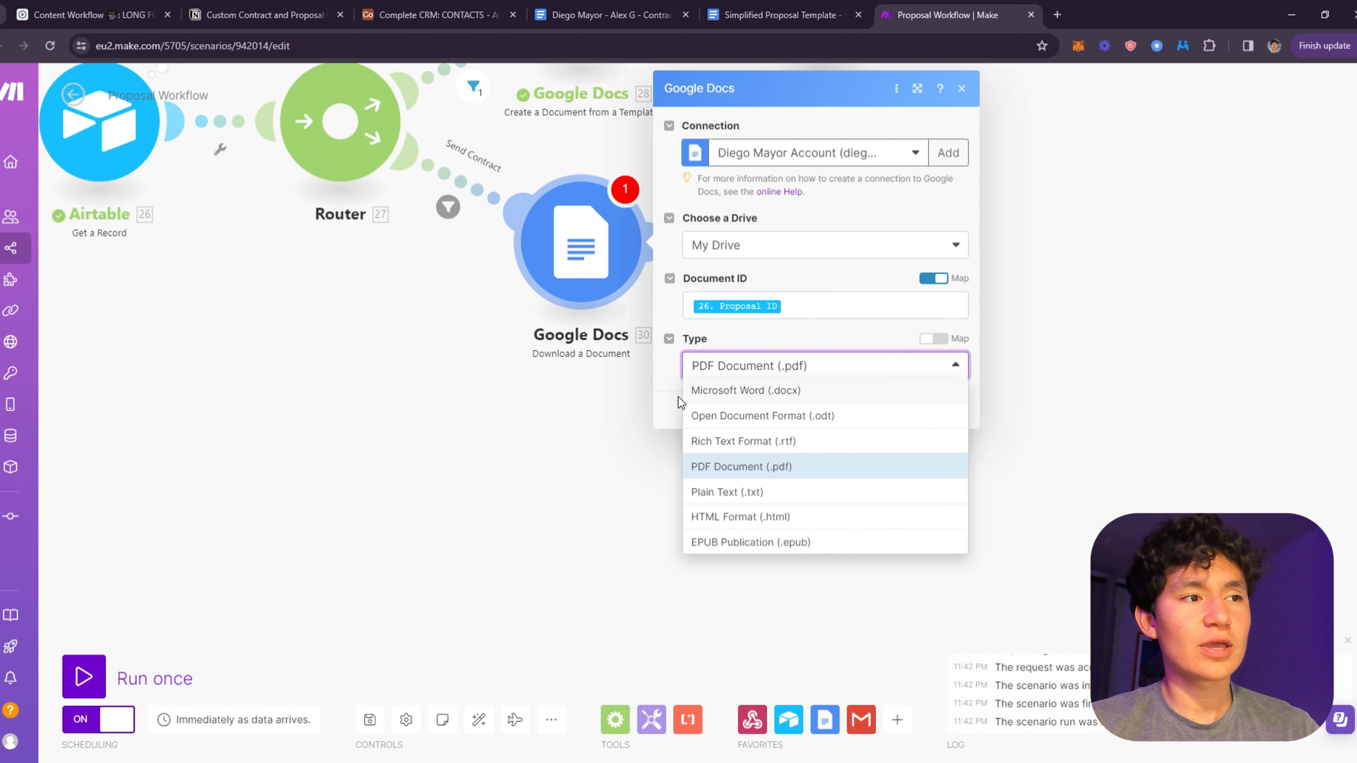
{"action": "left_click", "coordinate": [664, 384]}
{"action": "left_click", "coordinate": [963, 419]}
{"action": "left_click_drag", "start_coordinate": [1040, 228], "coordinate": [969, 383]}
- Add a Gmail Send an Email module after the download, addressed to 26. Email
{"action": "left_click", "coordinate": [602, 392]}
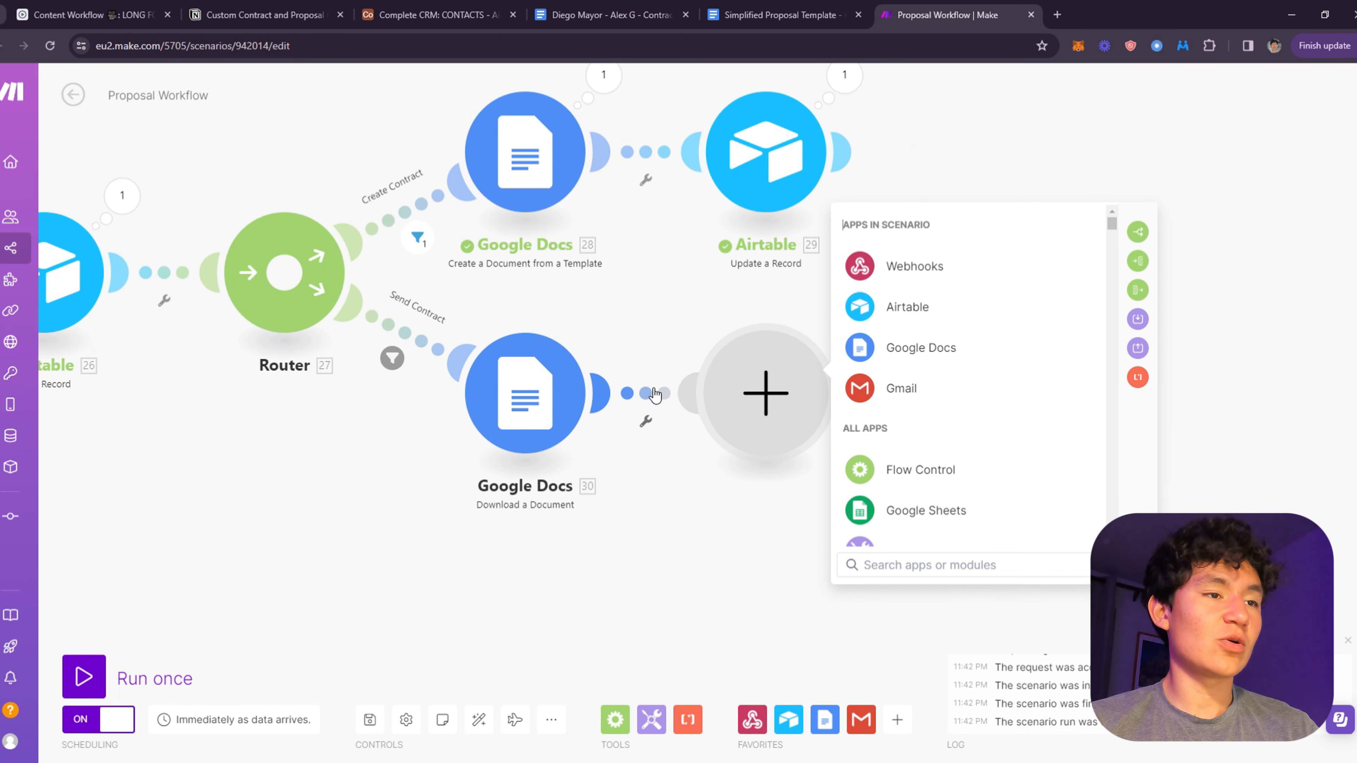
{"action": "left_click", "coordinate": [936, 389]}
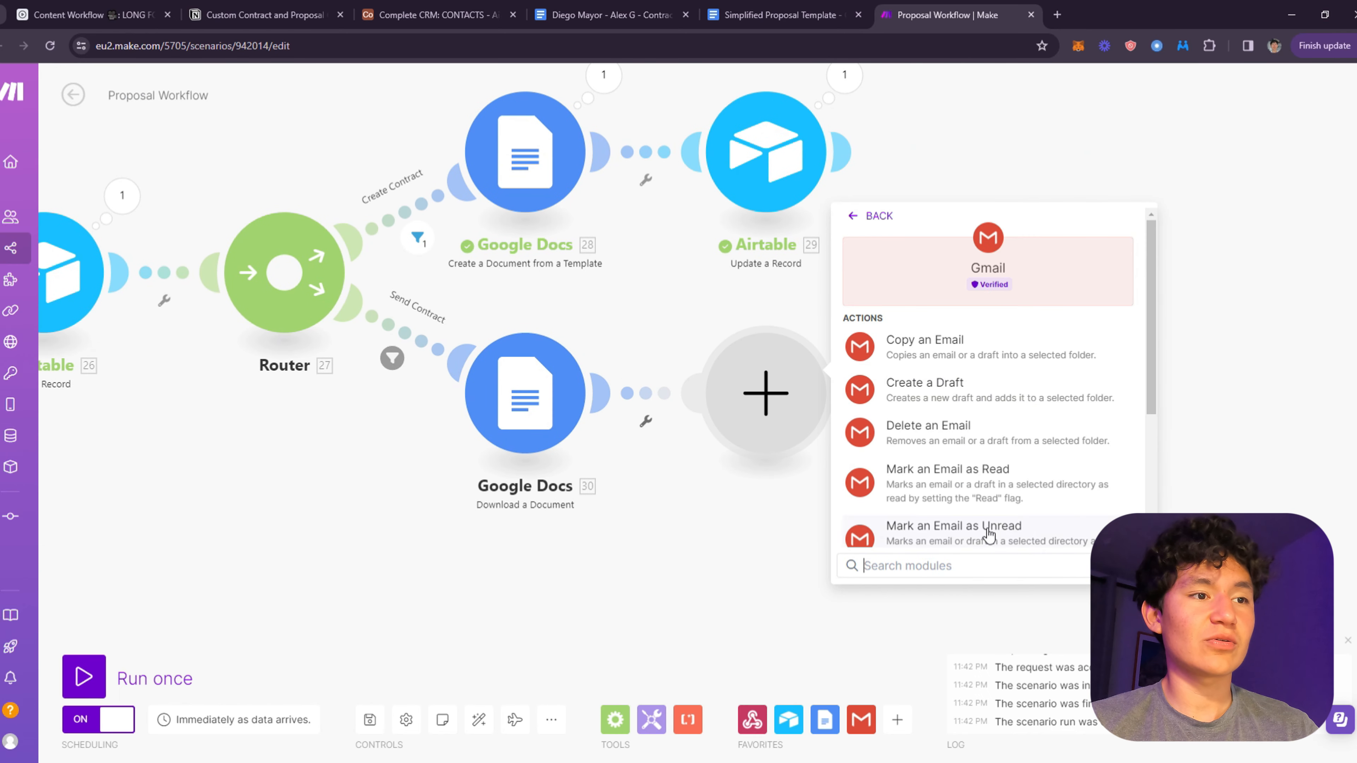
{"action": "scroll", "coordinate": [988, 533], "scroll_direction": "down", "scroll_amount": 5}
{"action": "left_click", "coordinate": [952, 476]}
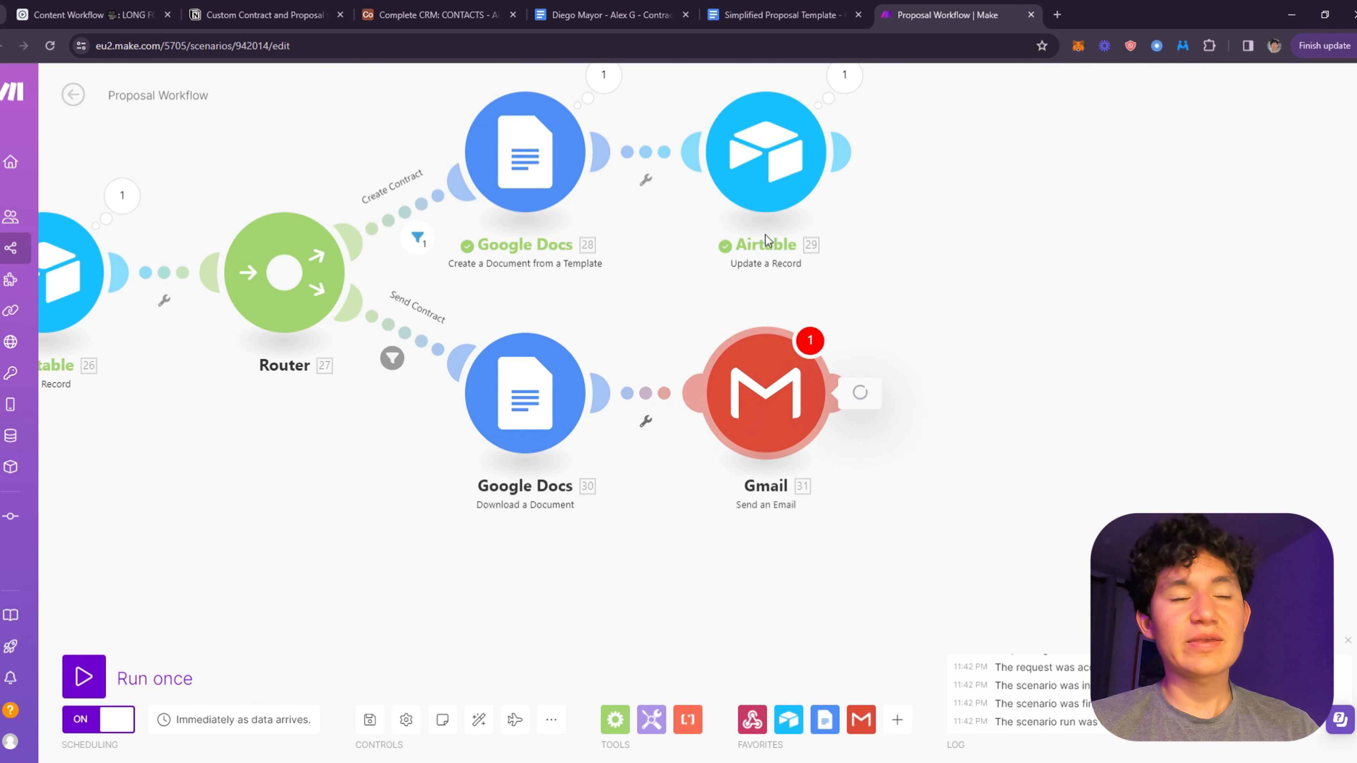
{"action": "left_click", "coordinate": [916, 350]}
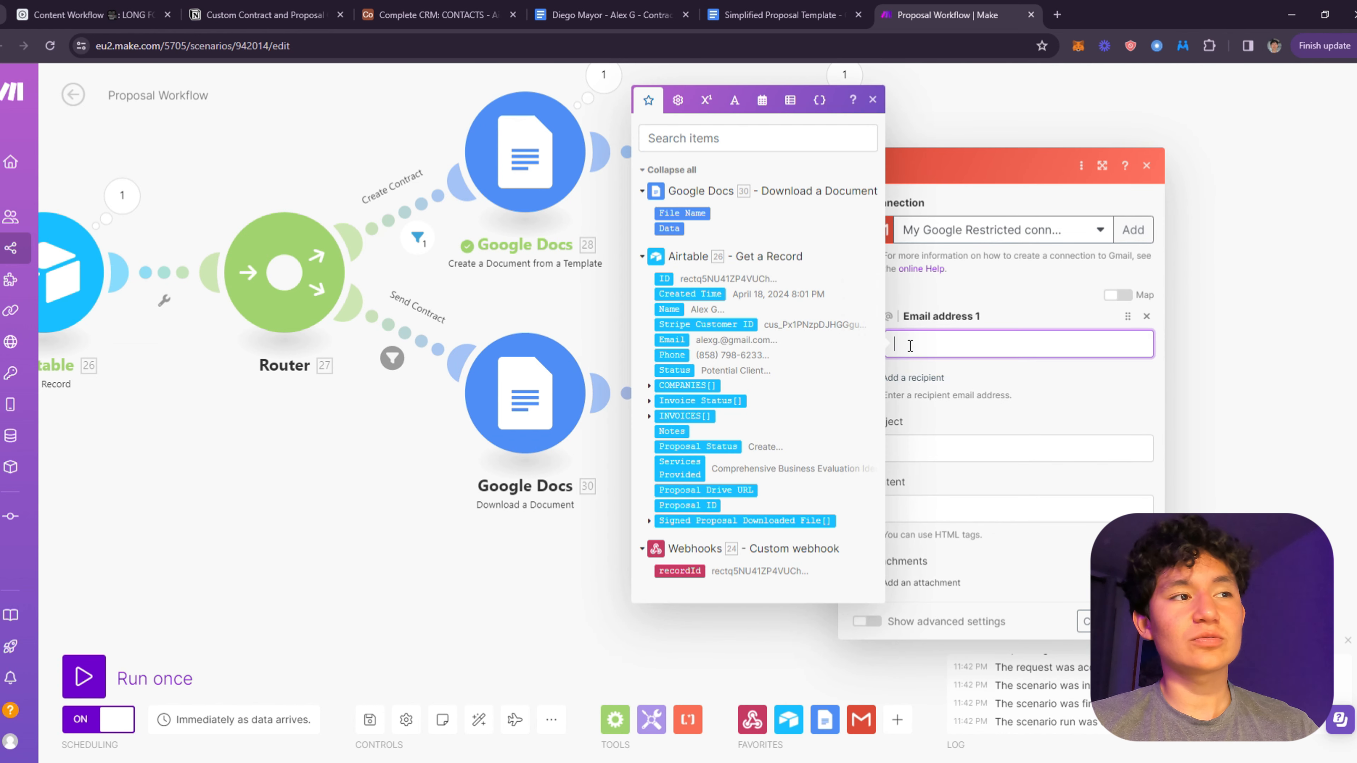
{"action": "left_click", "coordinate": [672, 340]}
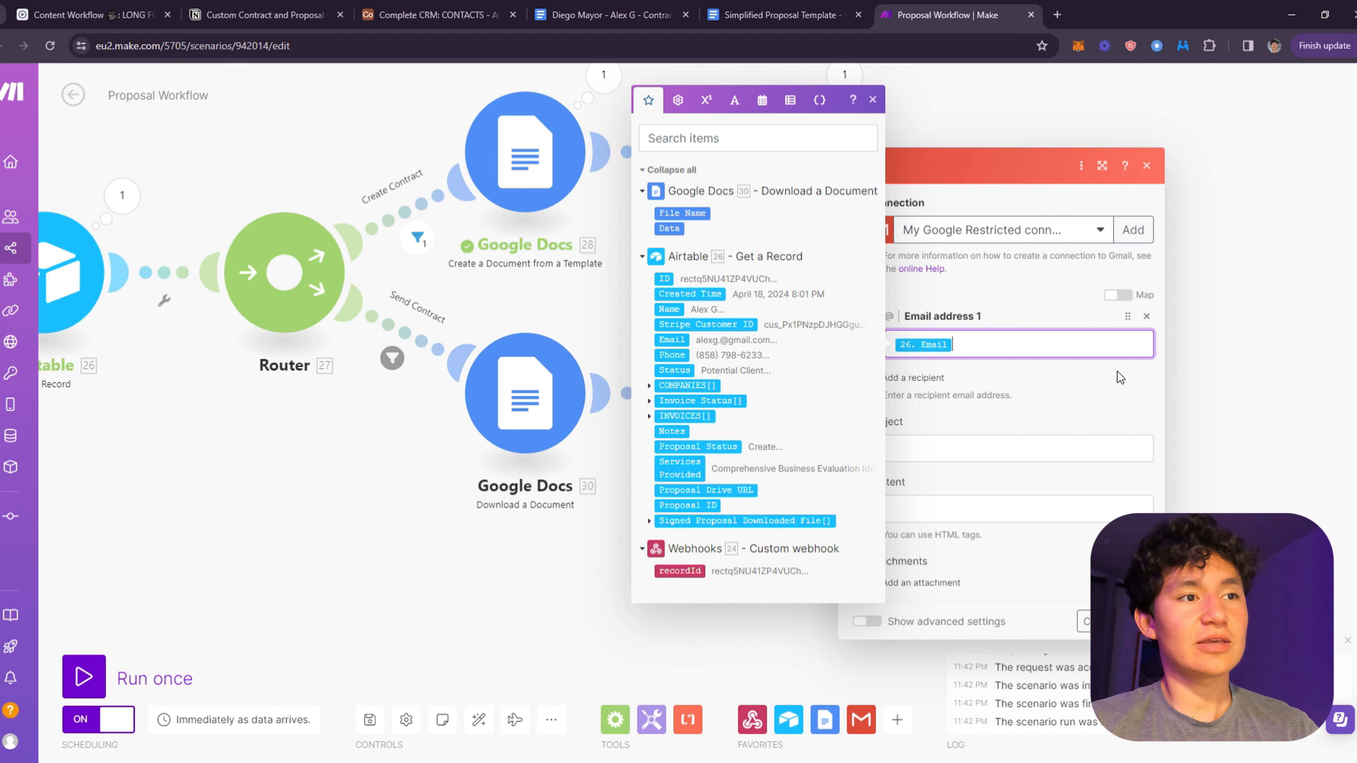
- Give the email subject 'Contract is ready to sign', a body with 26. Name, and the downloaded document attached
{"action": "left_click", "coordinate": [952, 449]}
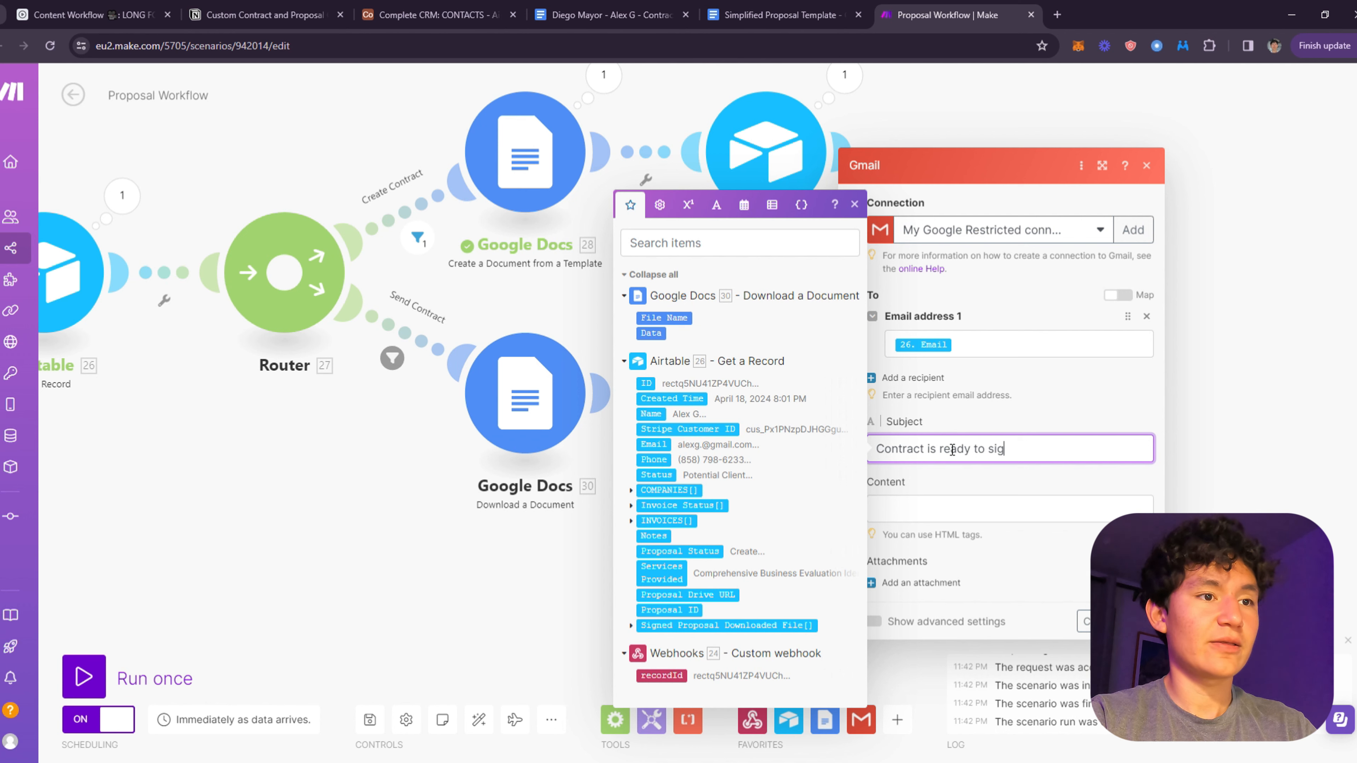
{"action": "left_click", "coordinate": [897, 506]}
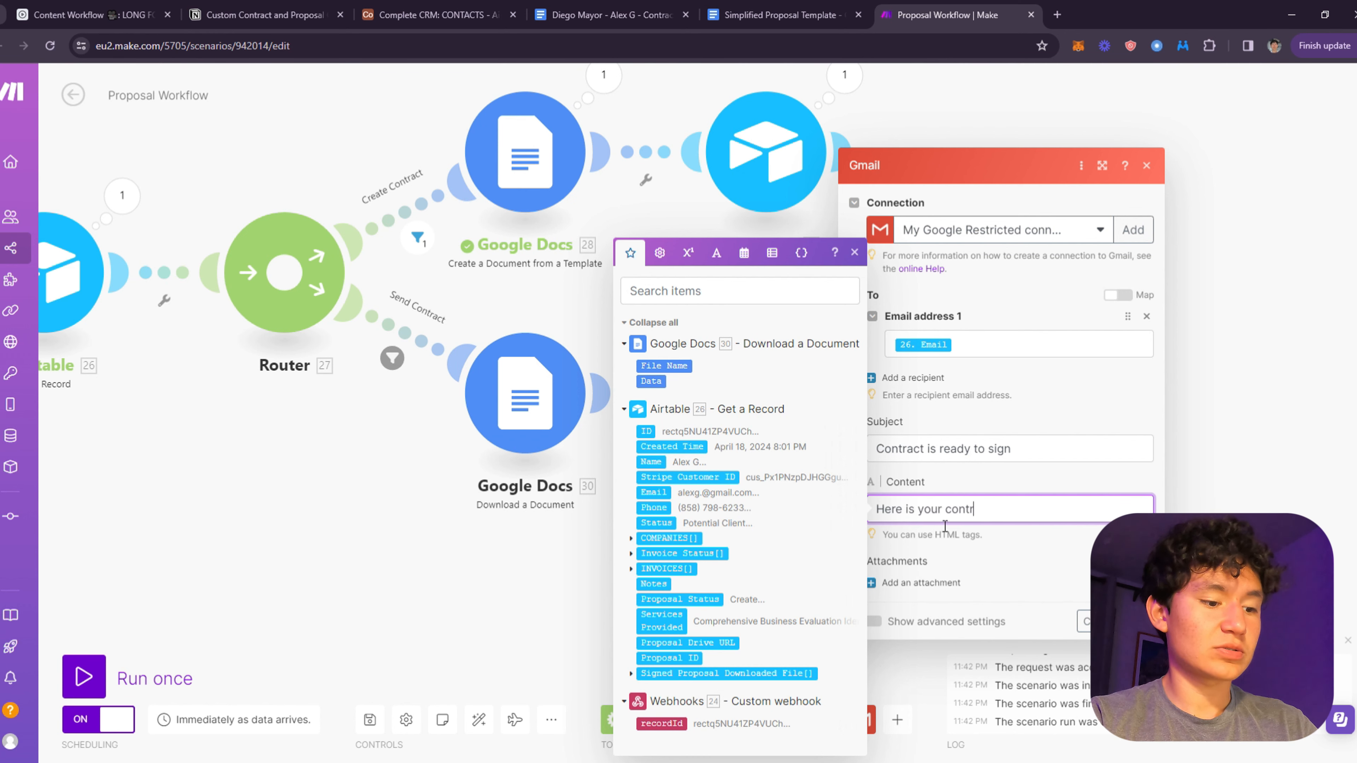
{"action": "left_click", "coordinate": [652, 461]}
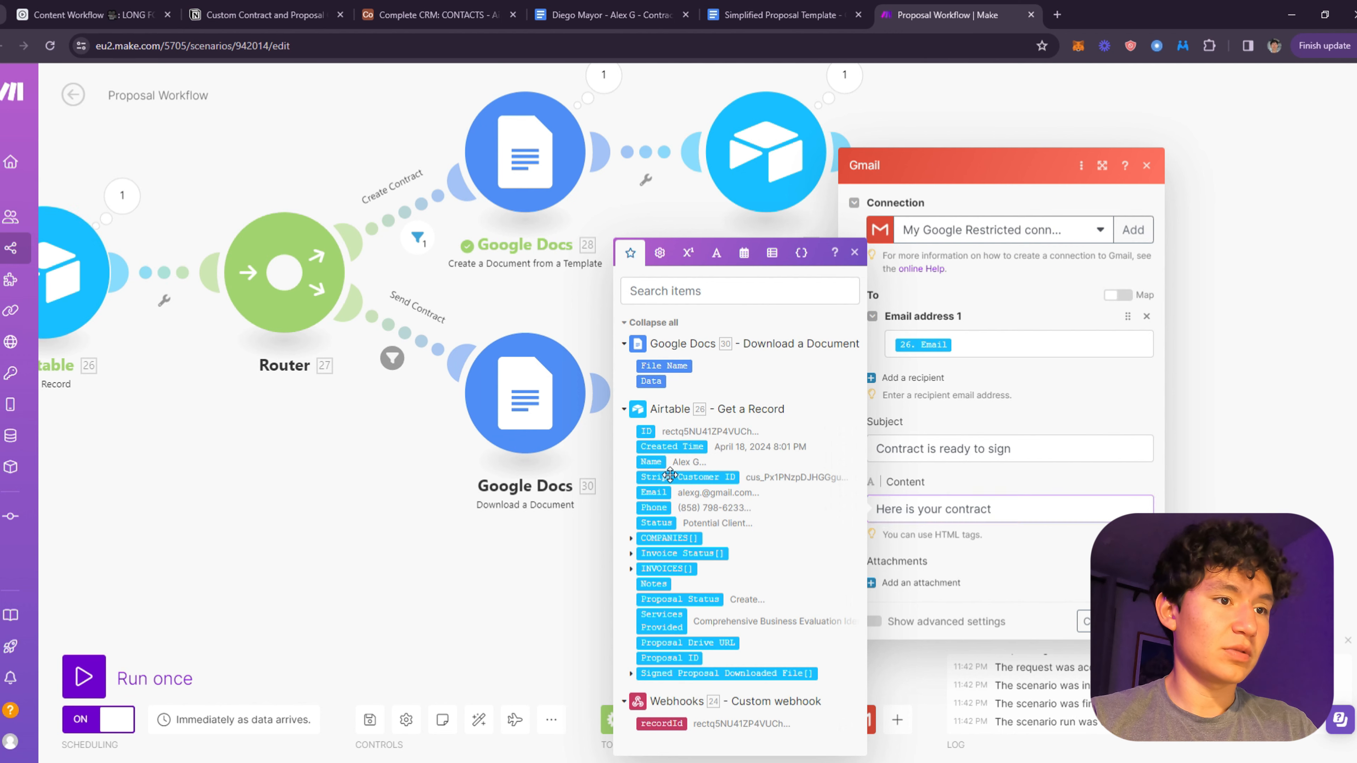
{"action": "left_click", "coordinate": [921, 583]}
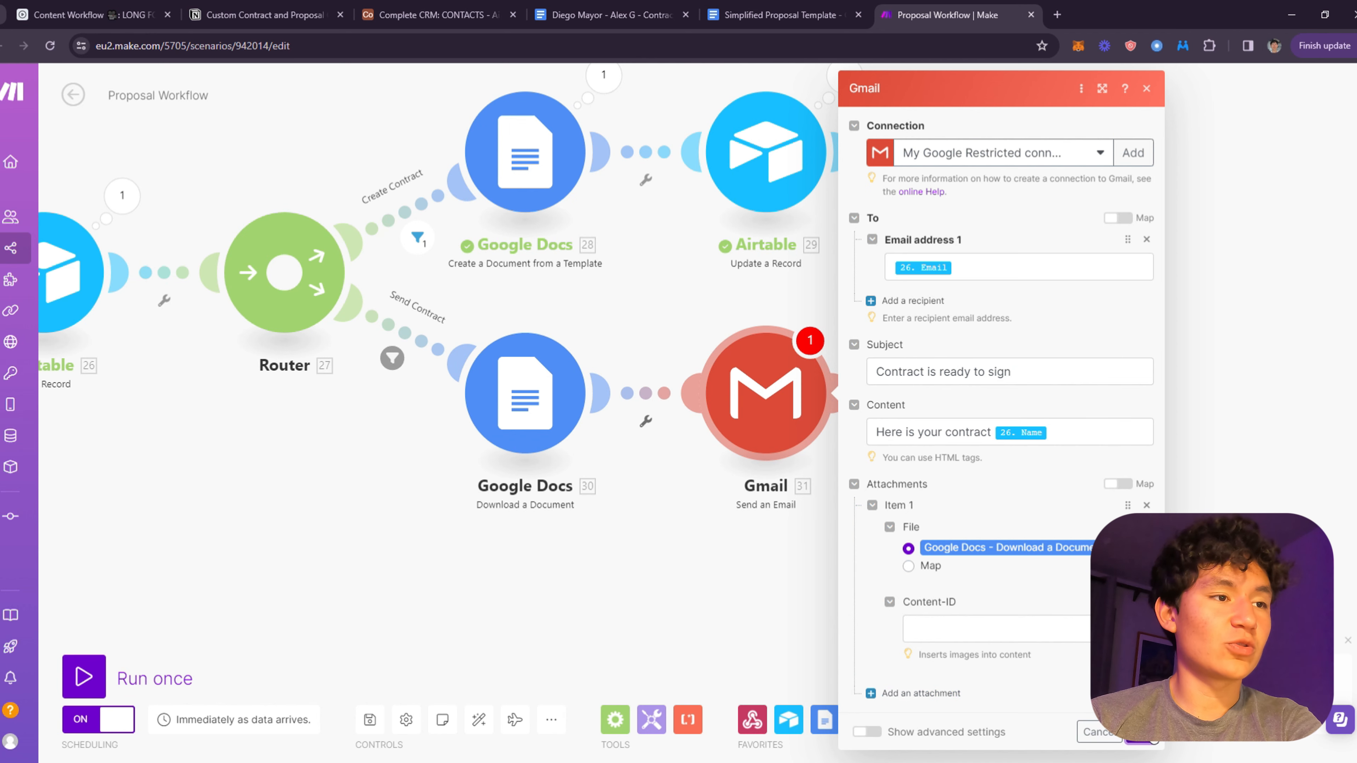
{"action": "left_click", "coordinate": [1147, 738]}
{"action": "left_click_drag", "start_coordinate": [1020, 467], "coordinate": [963, 388]}
{"action": "left_click", "coordinate": [756, 338]}
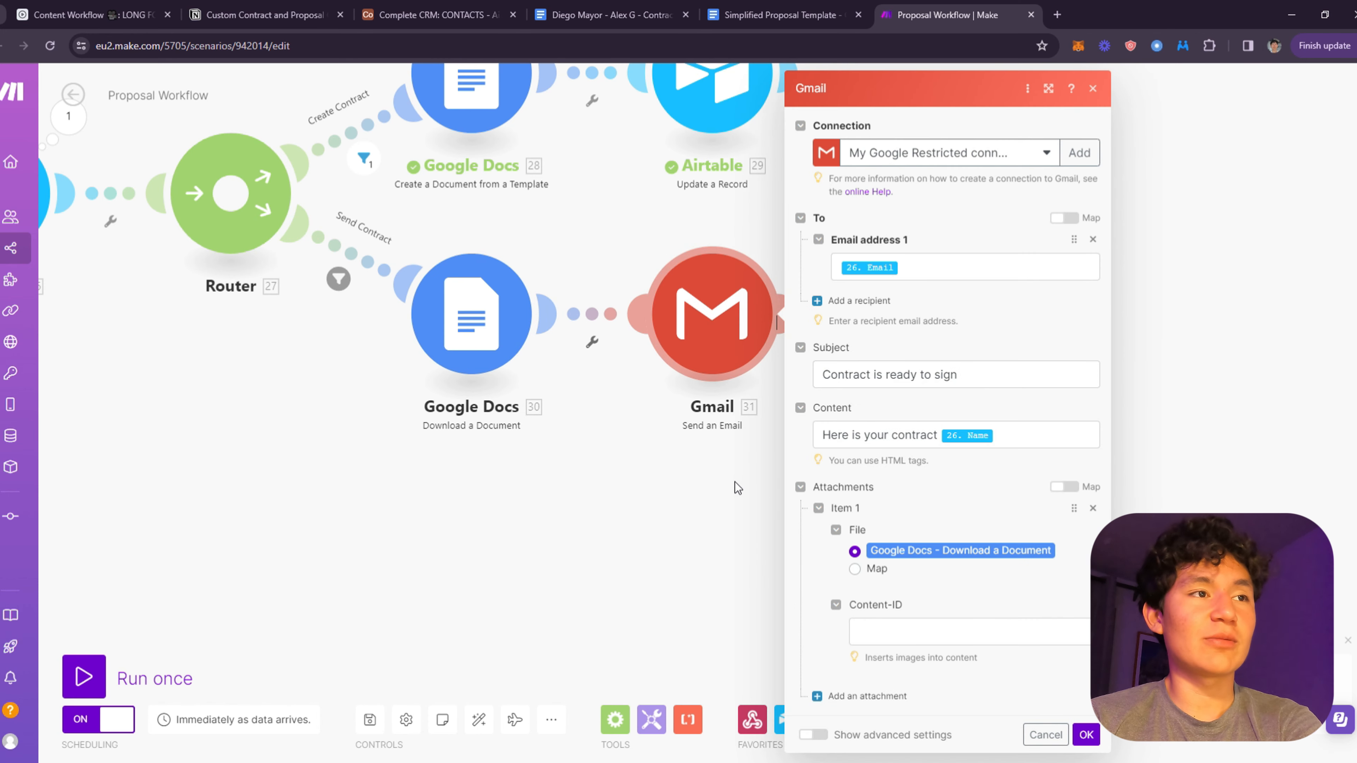
{"action": "left_click_drag", "start_coordinate": [726, 479], "coordinate": [602, 553]}
{"action": "left_click", "coordinate": [950, 735]}
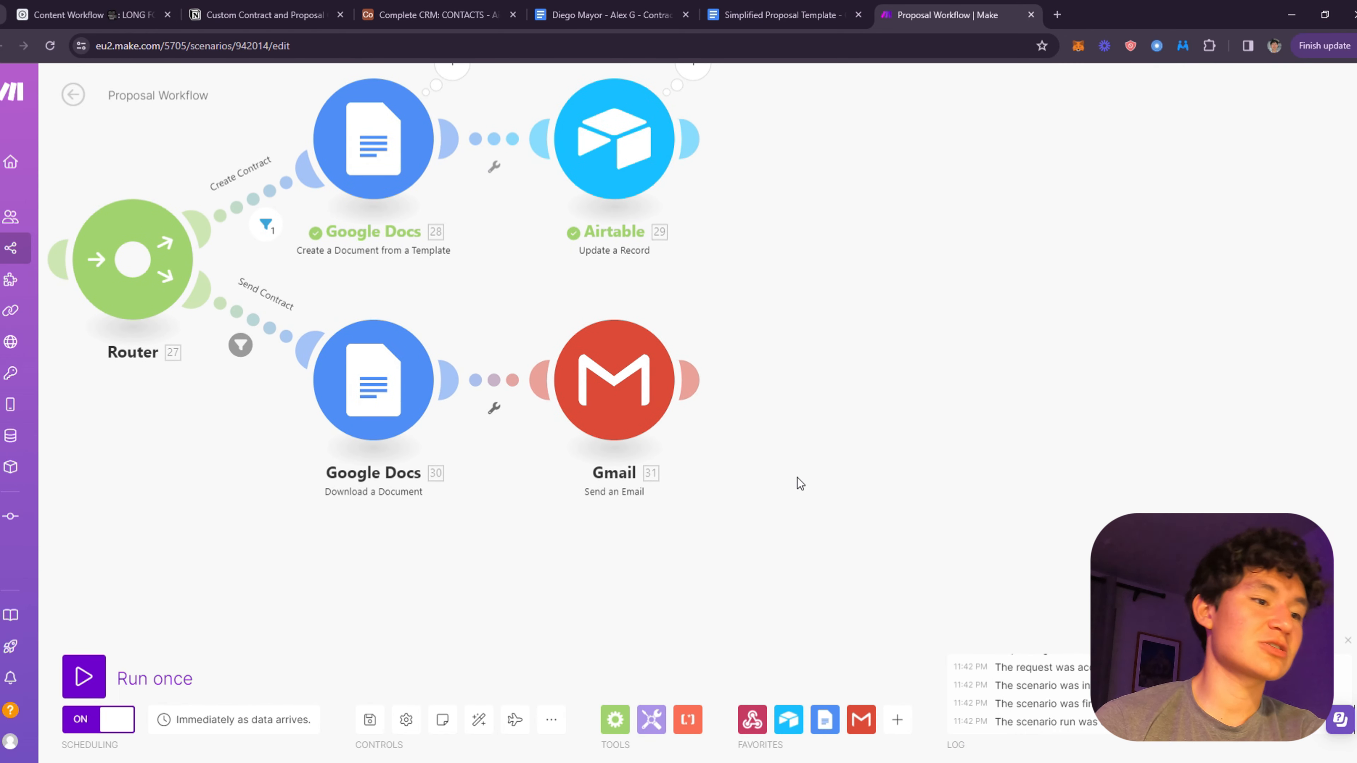
{"action": "left_click_drag", "start_coordinate": [849, 460], "coordinate": [591, 498]}
- Look over the scenario, the contract documents and Airtable's actions for a step after the email
{"action": "left_click", "coordinate": [516, 438]}
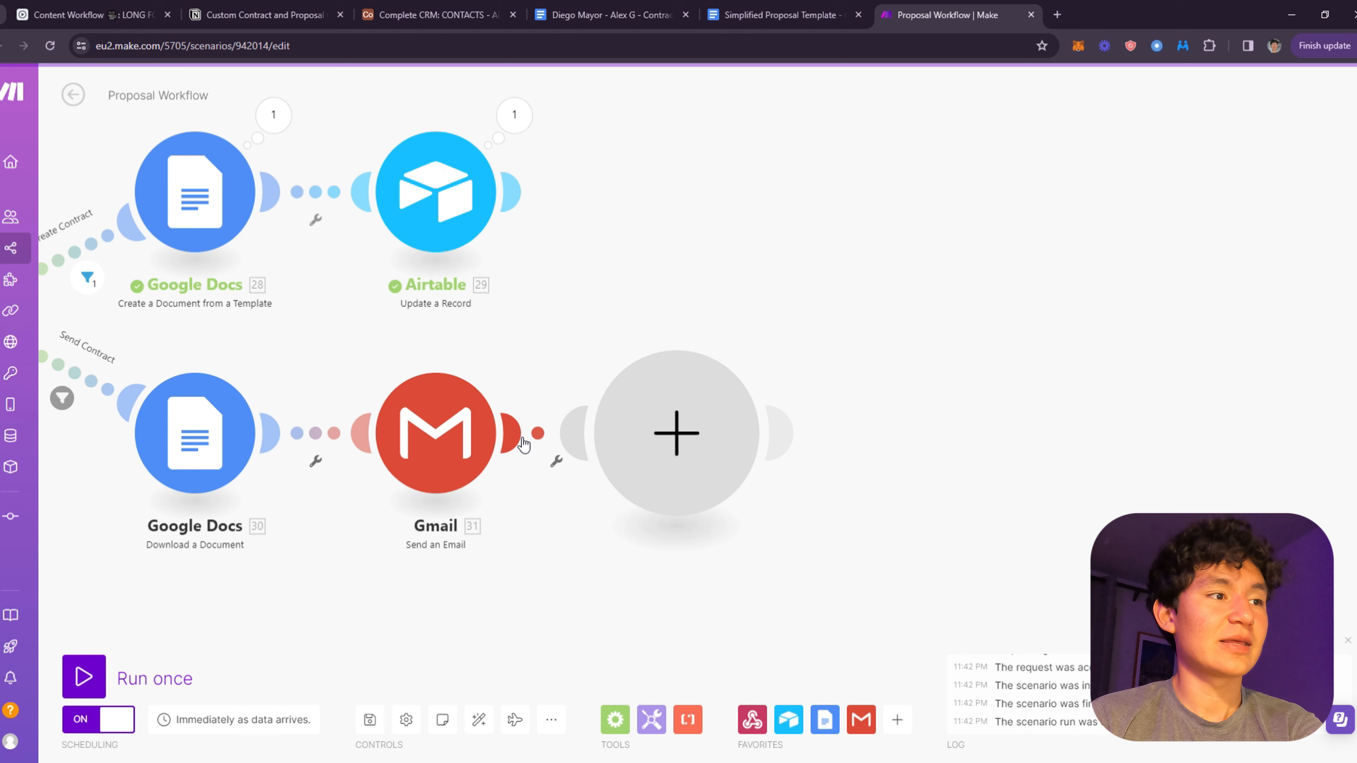
{"action": "left_click", "coordinate": [566, 342]}
{"action": "left_click_drag", "start_coordinate": [604, 304], "coordinate": [984, 300]}
{"action": "left_click", "coordinate": [646, 10]}
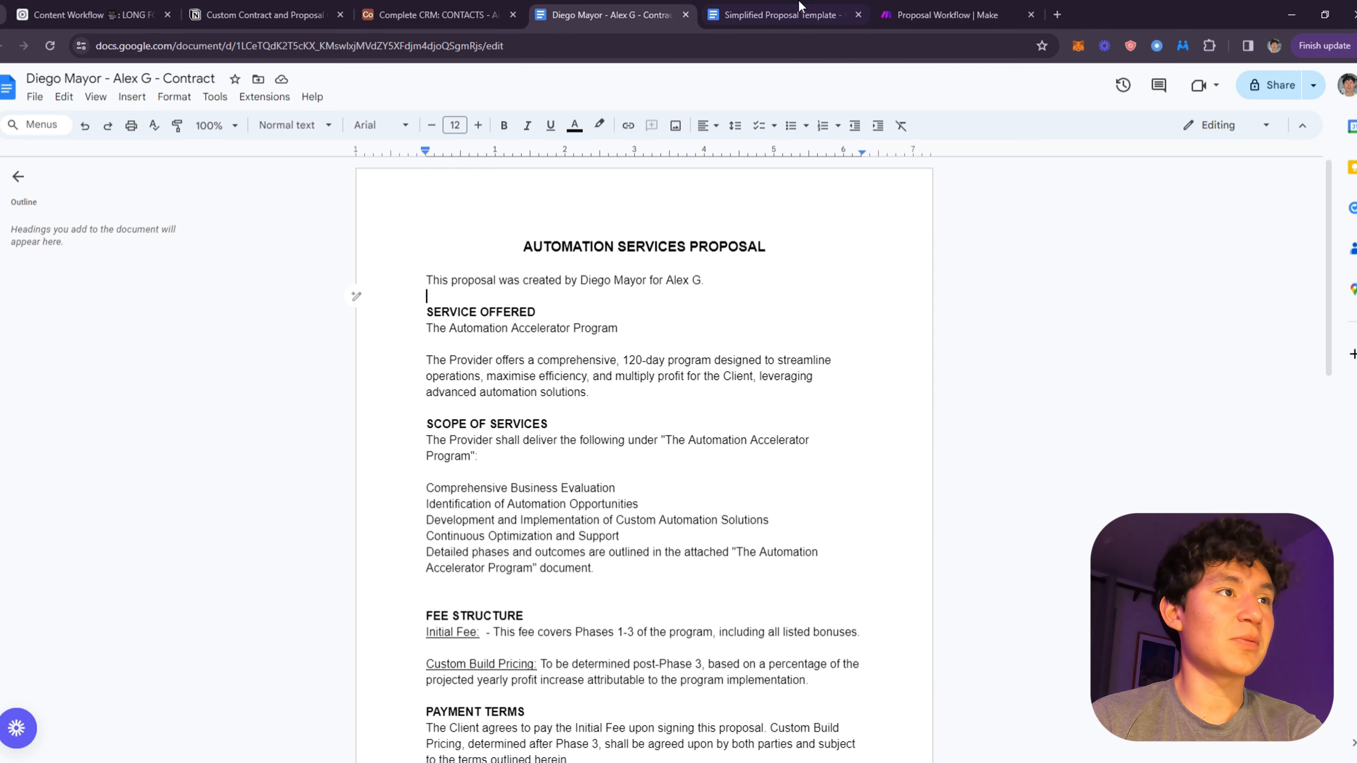
{"action": "left_click", "coordinate": [799, 8]}
{"action": "left_click", "coordinate": [960, 8]}
{"action": "left_click", "coordinate": [887, 422]}
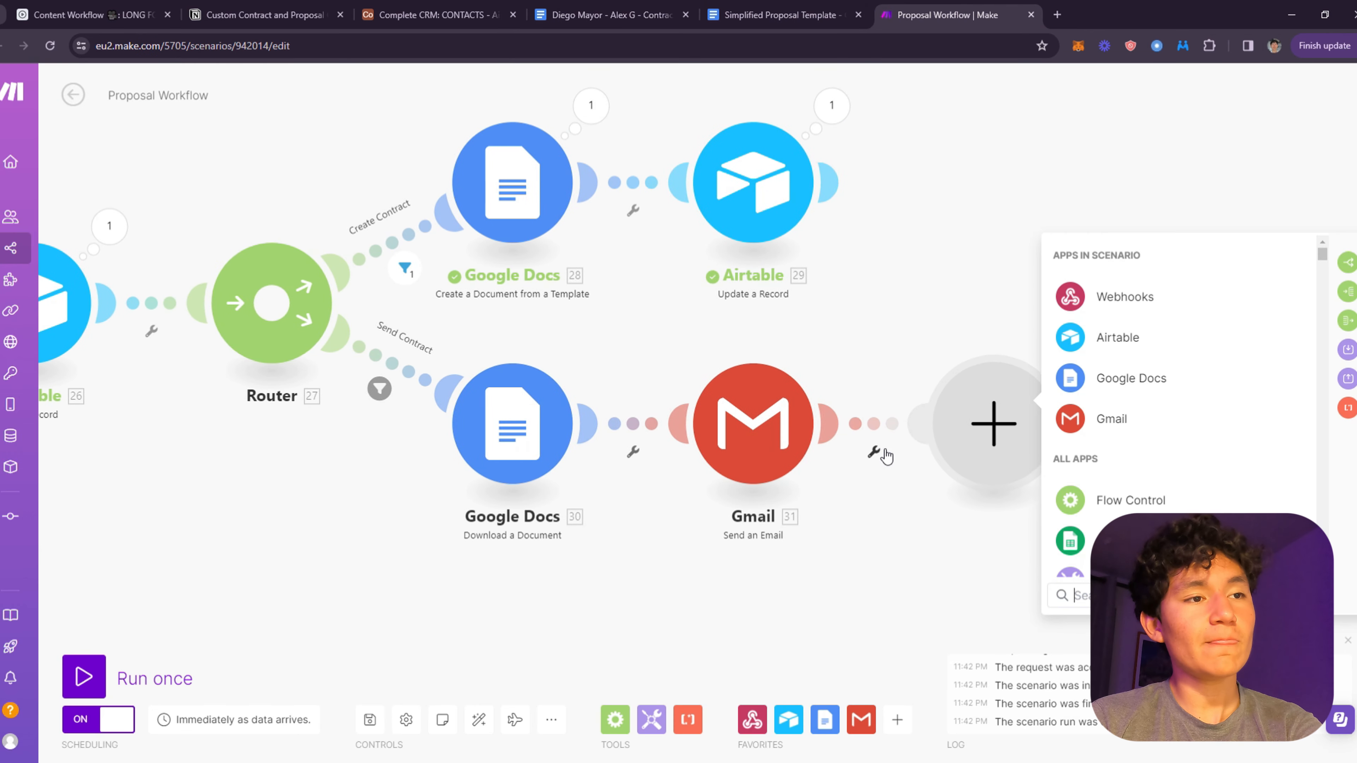
{"action": "left_click", "coordinate": [1119, 345]}
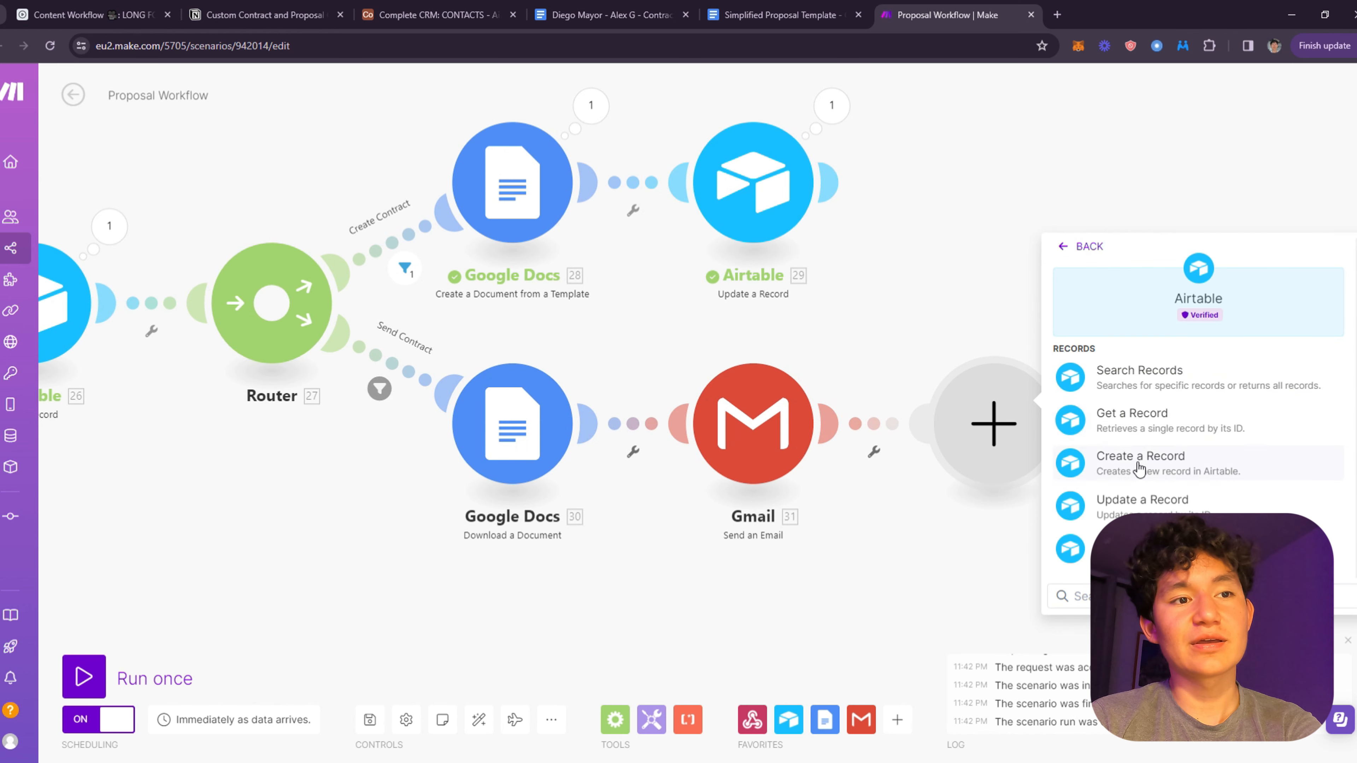
{"action": "left_click", "coordinate": [976, 249]}
{"action": "right_click", "coordinate": [696, 199]}
{"action": "left_click", "coordinate": [924, 210]}
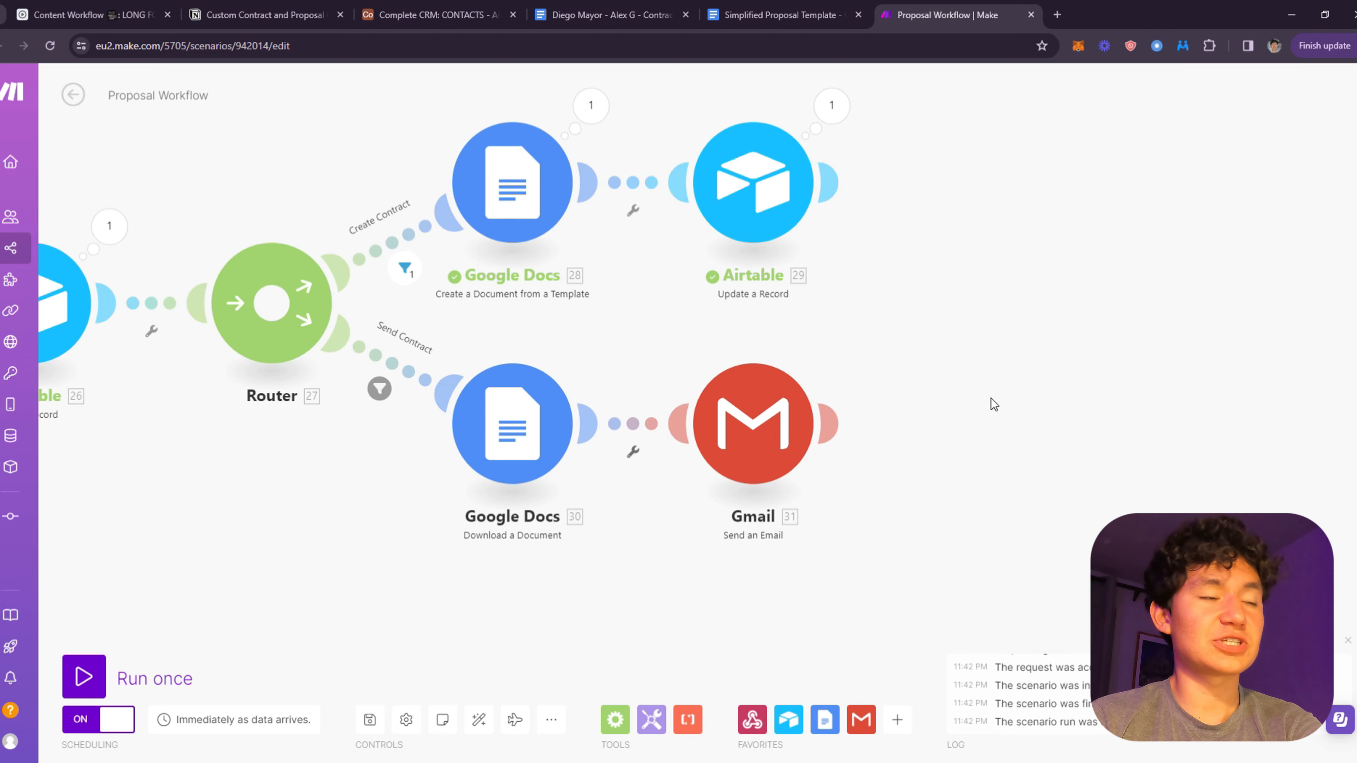
{"action": "left_click_drag", "start_coordinate": [991, 405], "coordinate": [1079, 453]}
- Copy the Update a Record step and place the copy after the Gmail email step
{"action": "right_click", "coordinate": [841, 231]}
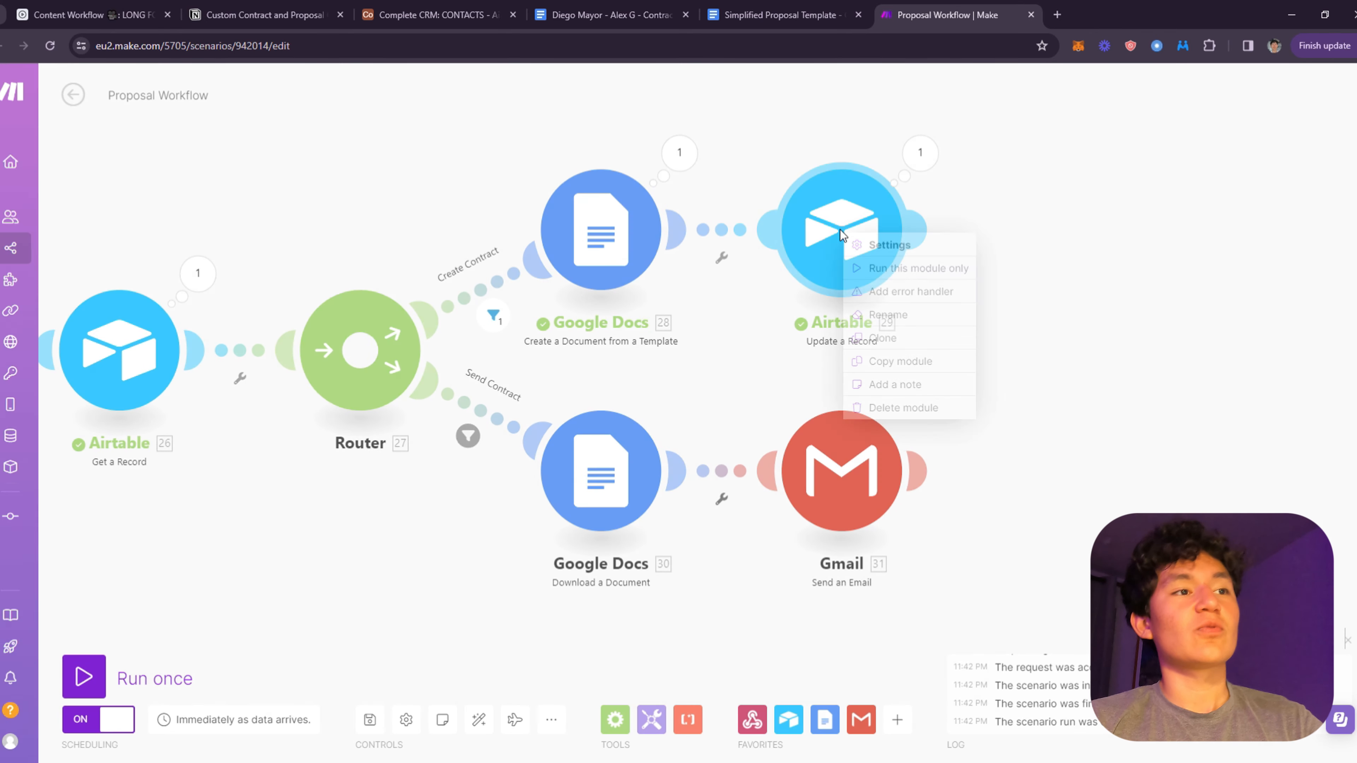
{"action": "left_click", "coordinate": [932, 341]}
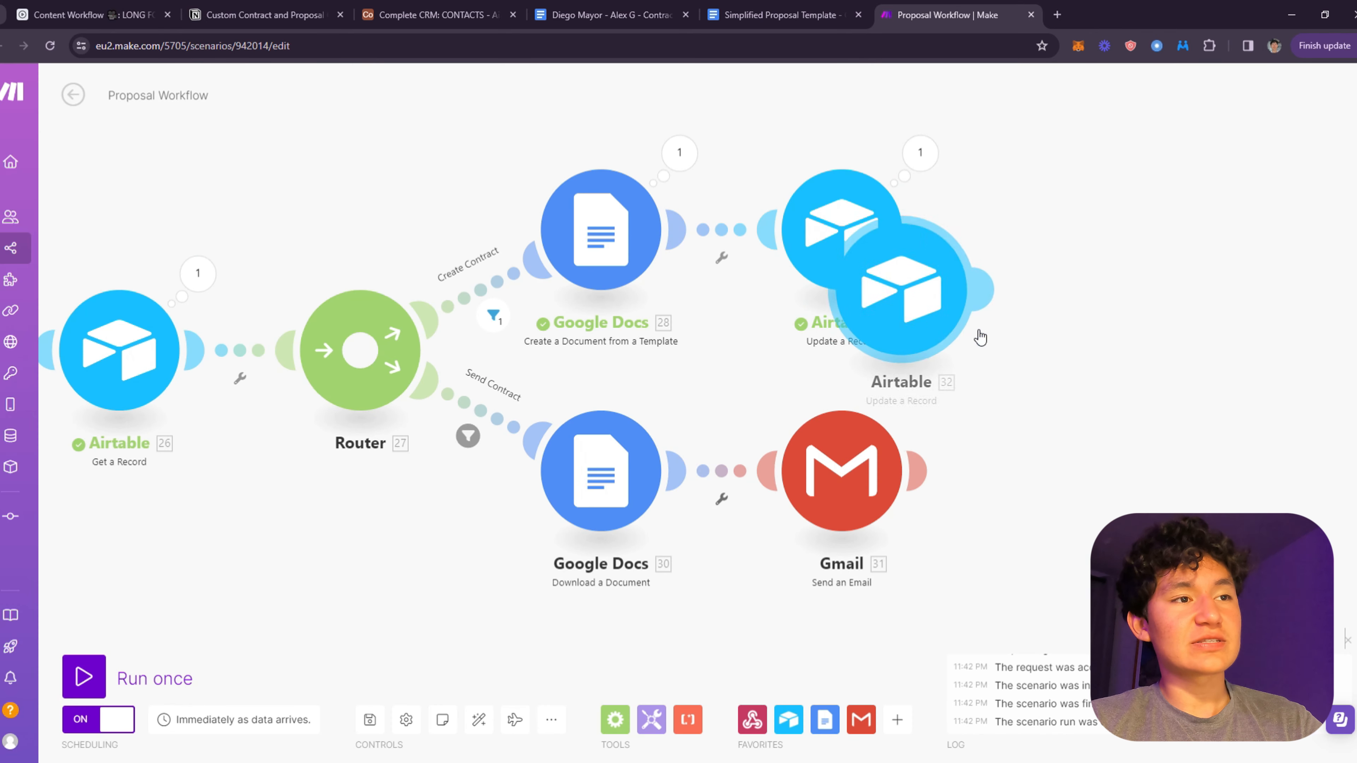
{"action": "left_click", "coordinate": [1100, 481]}
{"action": "left_click", "coordinate": [1044, 463]}
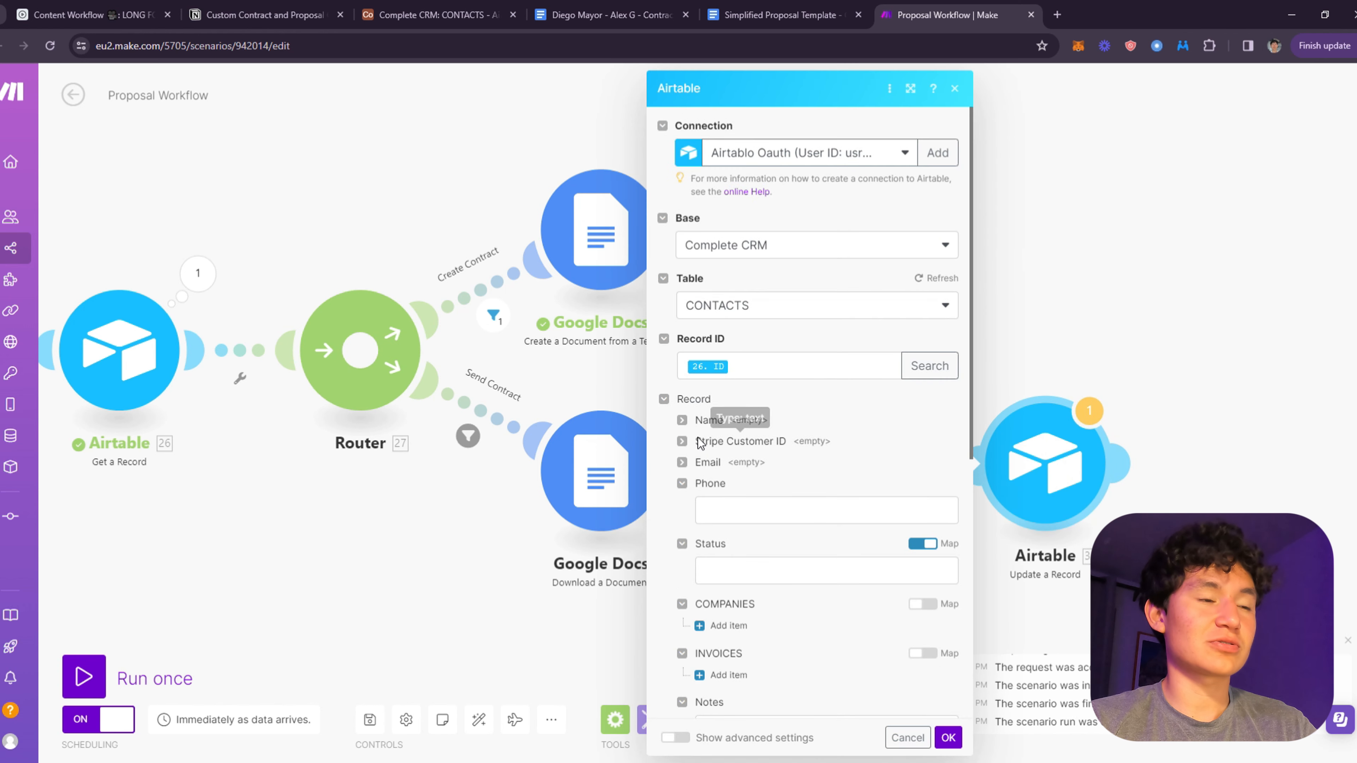
- In the copied update, clear Proposal Drive URL and Proposal ID and set Proposal Status to Sent
{"action": "scroll", "coordinate": [810, 460], "scroll_direction": "down", "scroll_amount": 8}
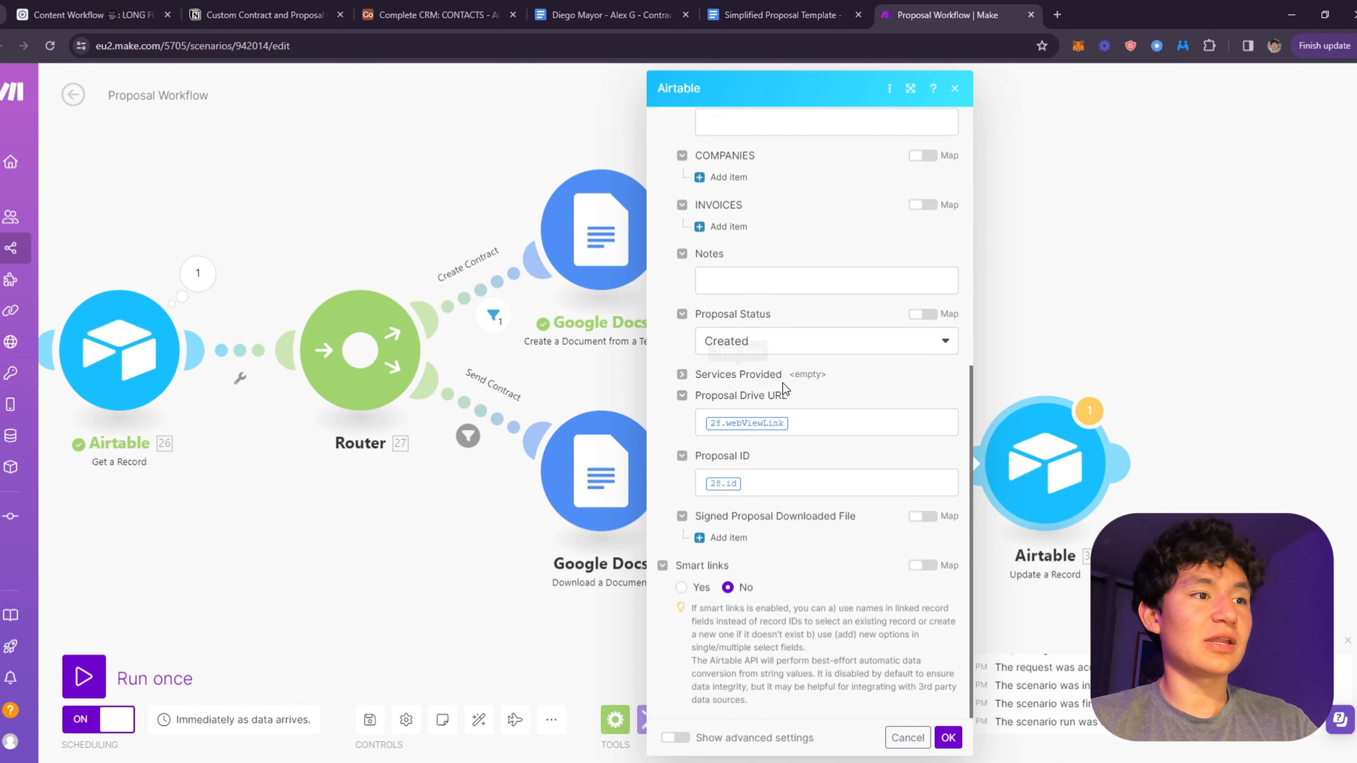
{"action": "left_click", "coordinate": [807, 432]}
{"action": "key", "text": "BackSpace"}
{"action": "left_click", "coordinate": [770, 500]}
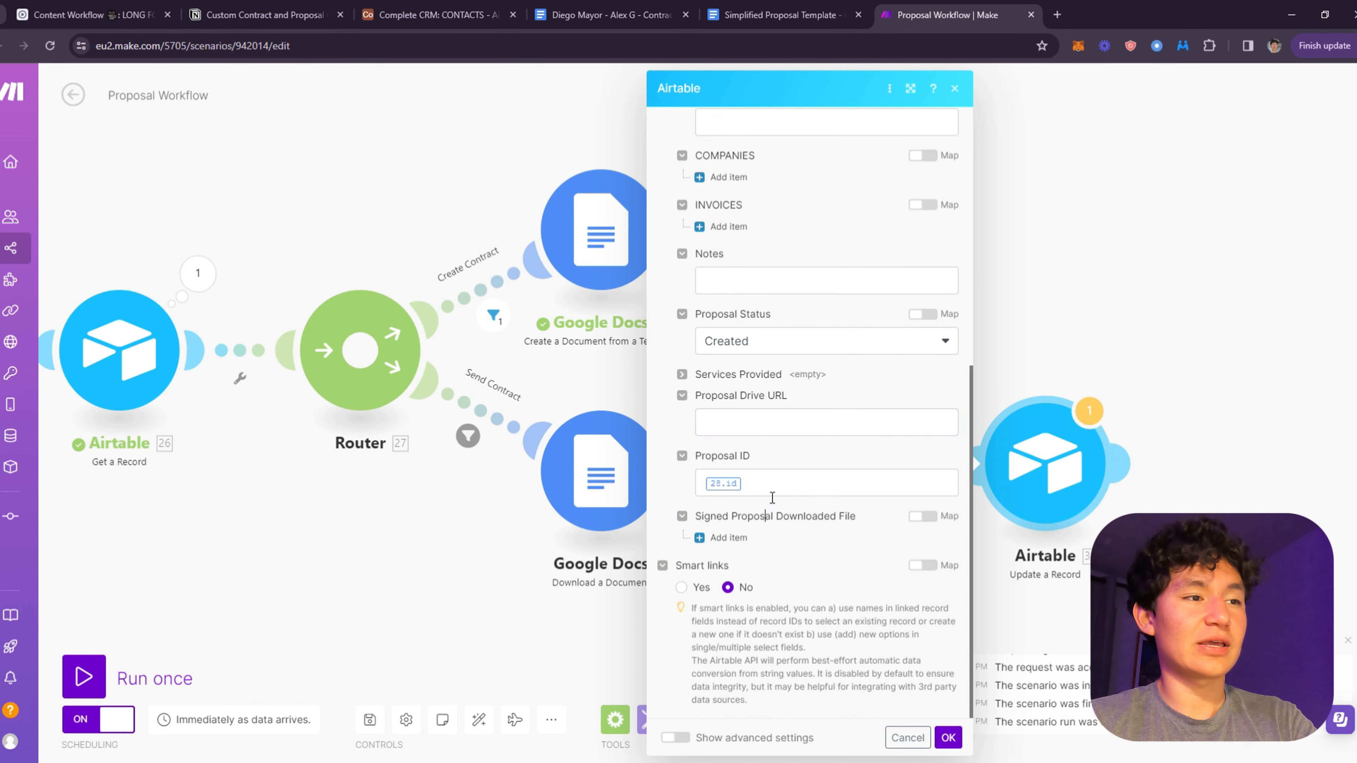
{"action": "left_click", "coordinate": [774, 487]}
{"action": "key", "text": "BackSpace"}
{"action": "scroll", "coordinate": [731, 483], "scroll_direction": "up", "scroll_amount": 1}
{"action": "left_click", "coordinate": [757, 397]}
{"action": "left_click", "coordinate": [793, 417]}
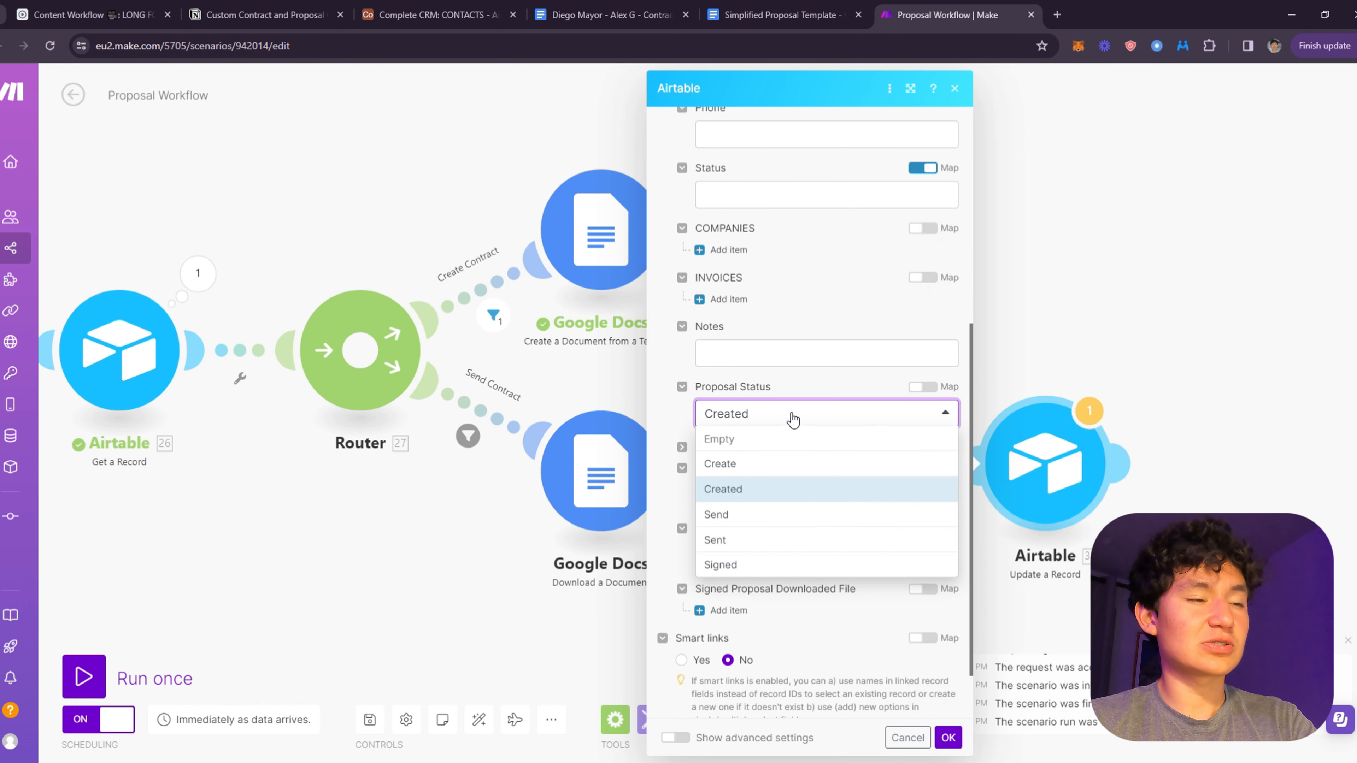
{"action": "left_click", "coordinate": [742, 541]}
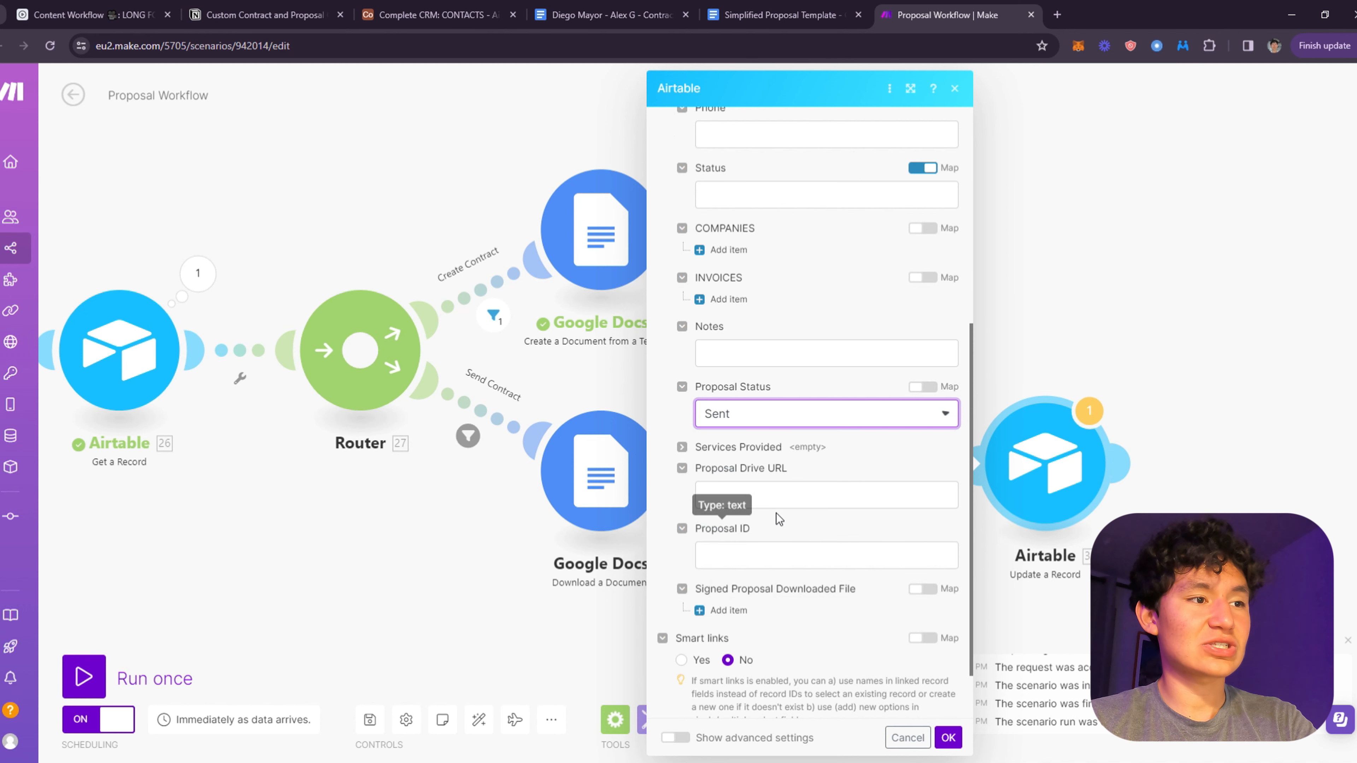
{"action": "scroll", "coordinate": [832, 533], "scroll_direction": "down", "scroll_amount": 1}
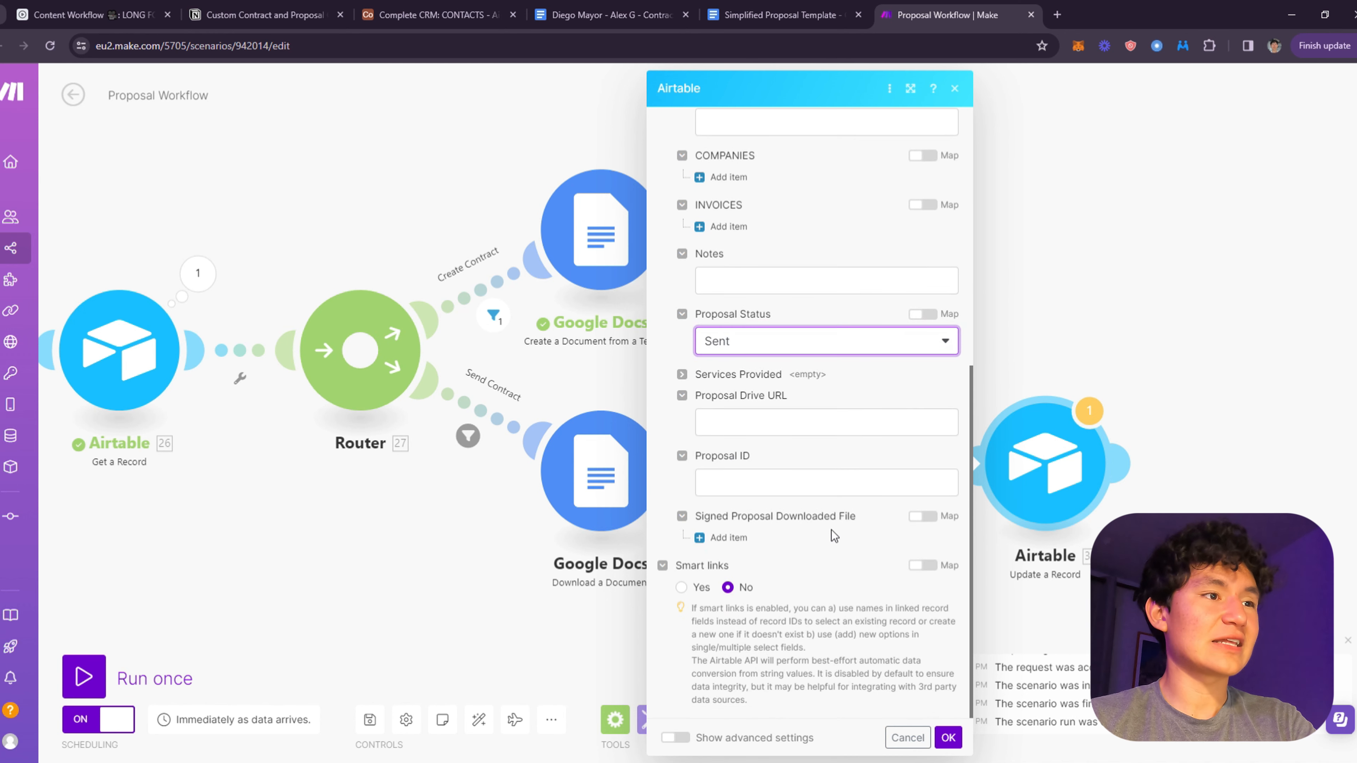
{"action": "scroll", "coordinate": [831, 531], "scroll_direction": "up", "scroll_amount": 8}
- Save the Airtable update settings and auto-align the scenario layout
{"action": "left_click", "coordinate": [948, 738]}
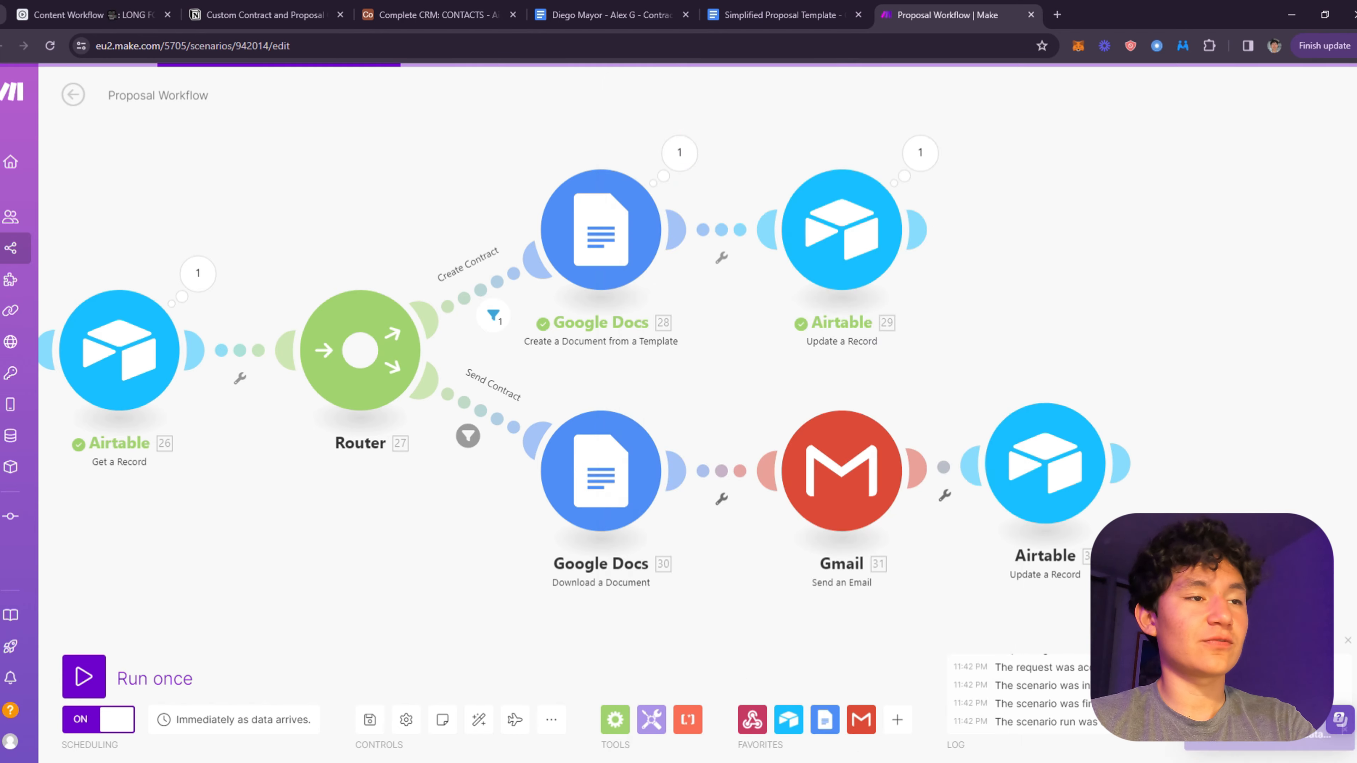
{"action": "left_click", "coordinate": [478, 720]}
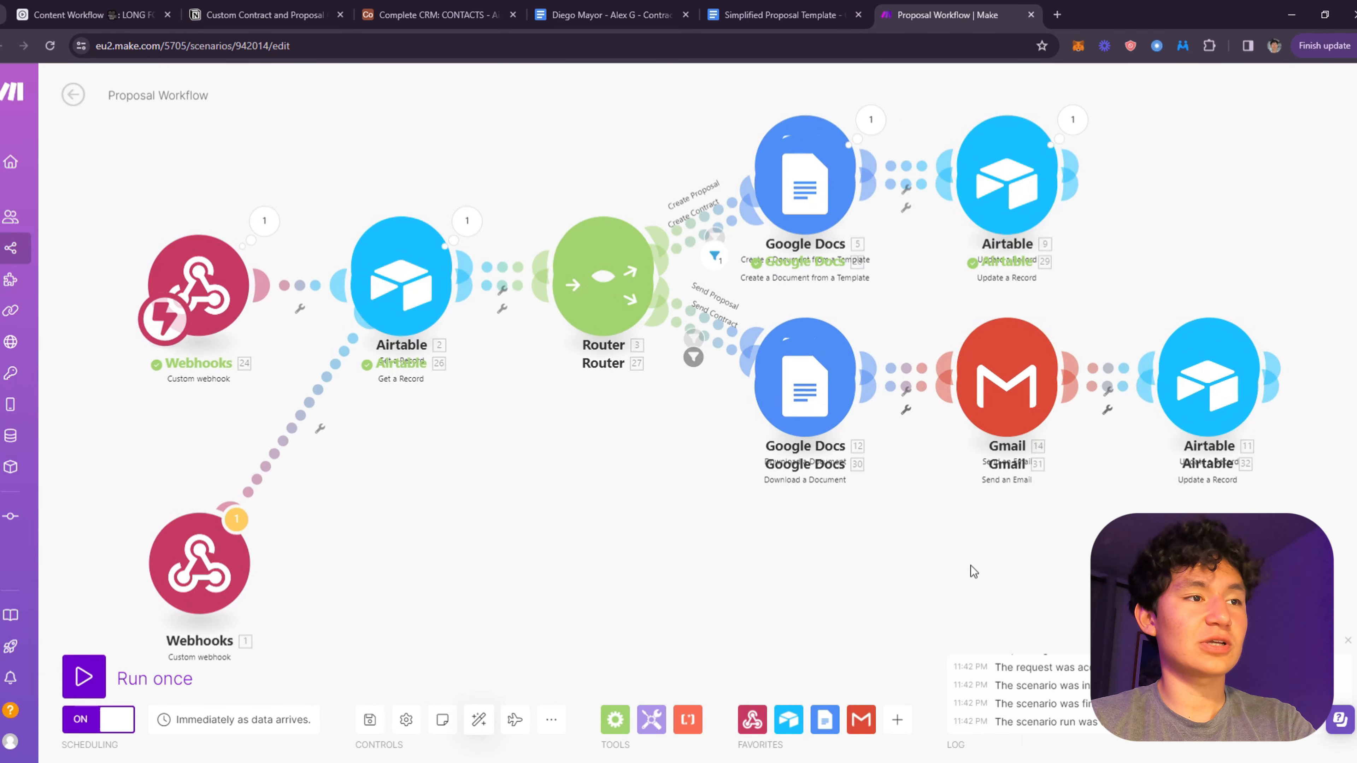
{"action": "left_click_drag", "start_coordinate": [710, 610], "coordinate": [689, 360]}
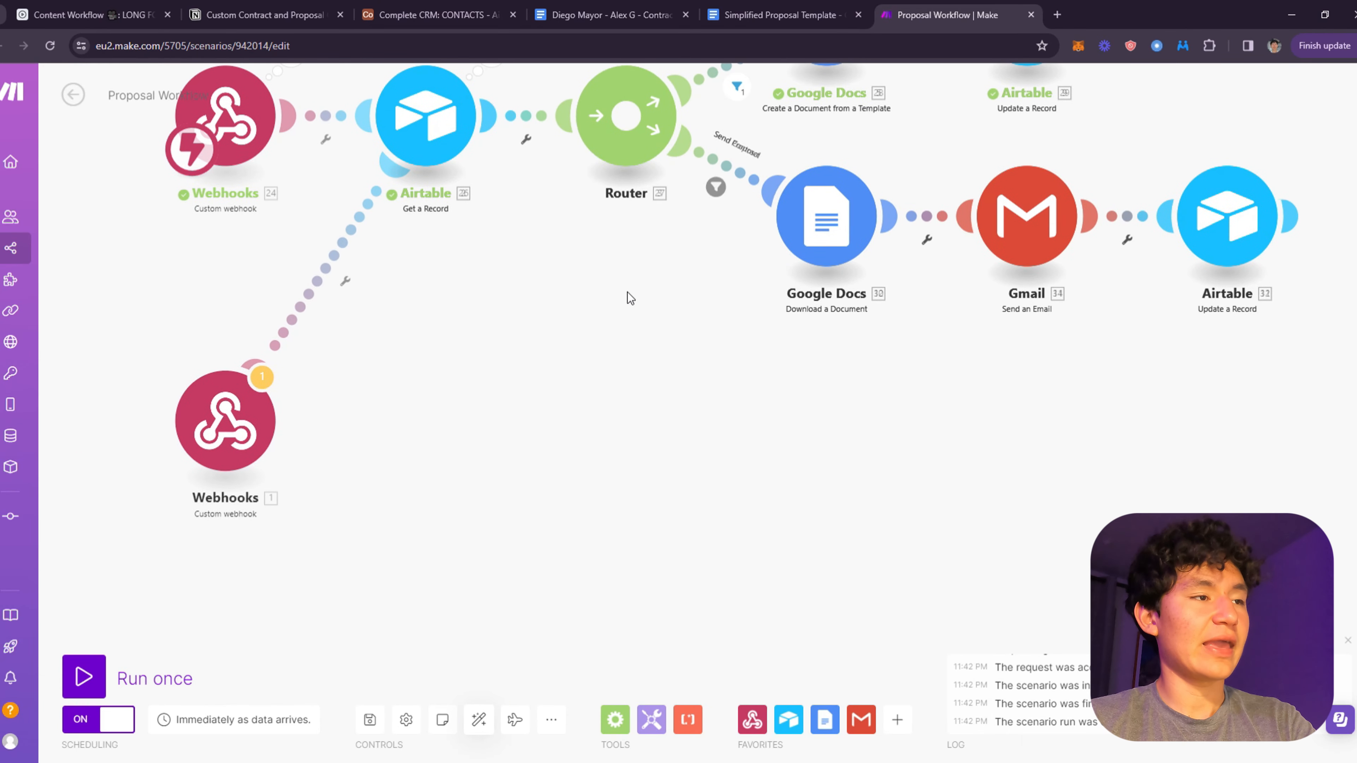
{"action": "left_click_drag", "start_coordinate": [628, 293], "coordinate": [421, 541]}
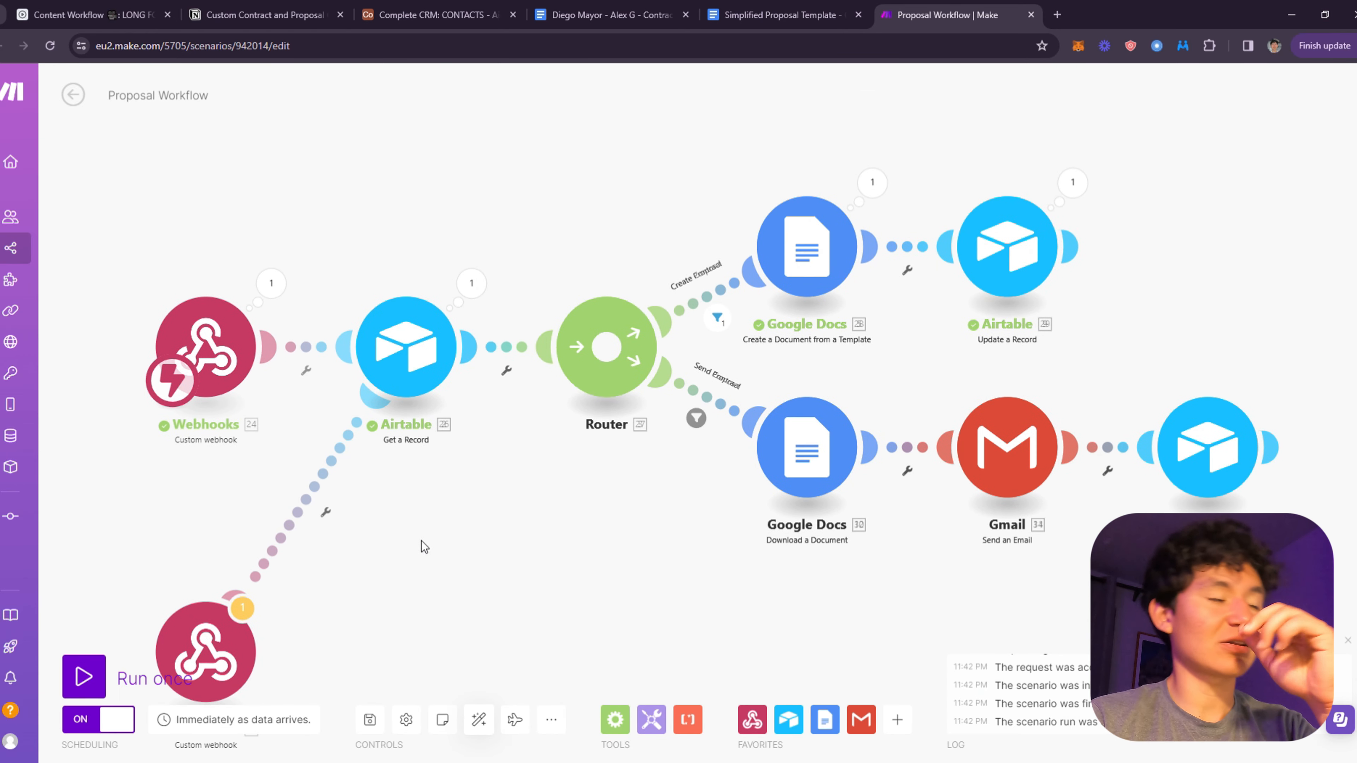
- In the Airtable CRM table, reset the contact's Proposal Status to Send, then return to Make
{"action": "left_click", "coordinate": [435, 15]}
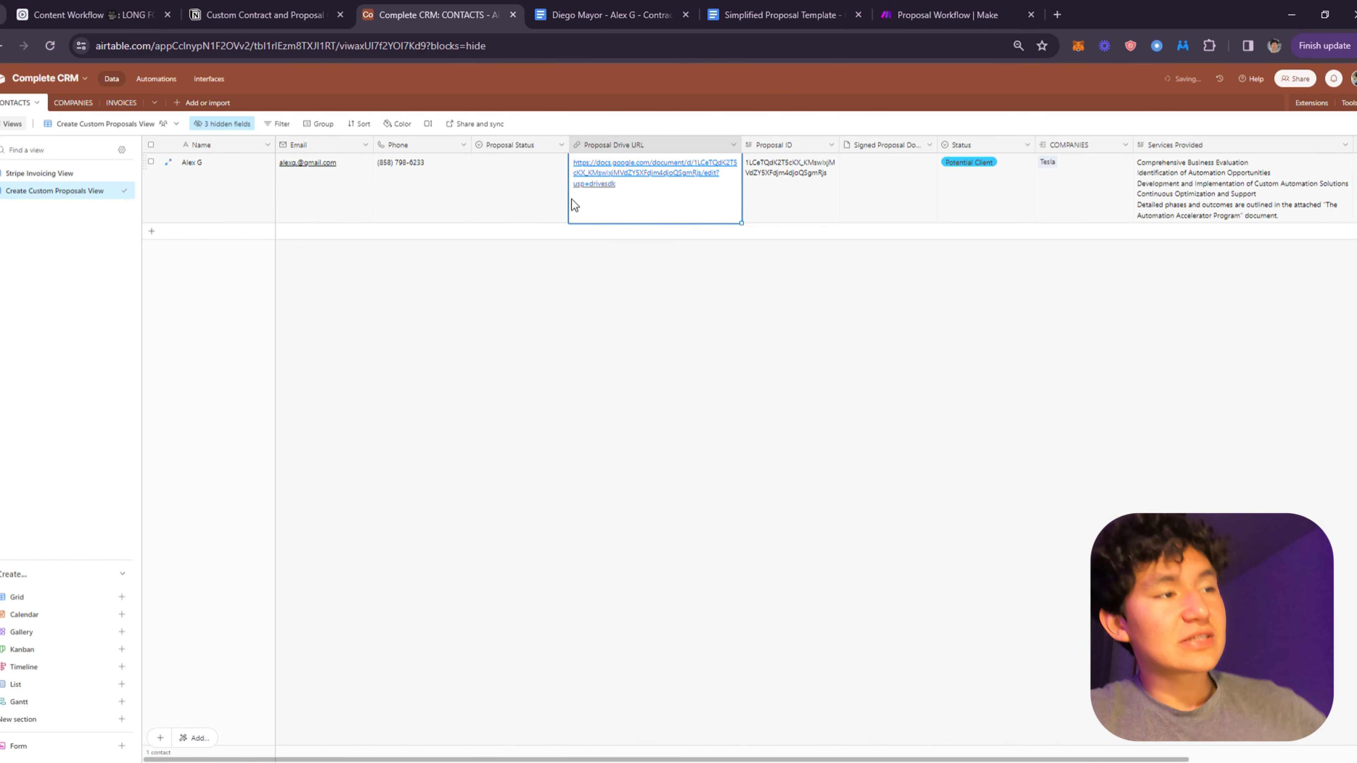
{"action": "left_click", "coordinate": [542, 190]}
{"action": "left_click", "coordinate": [543, 190]}
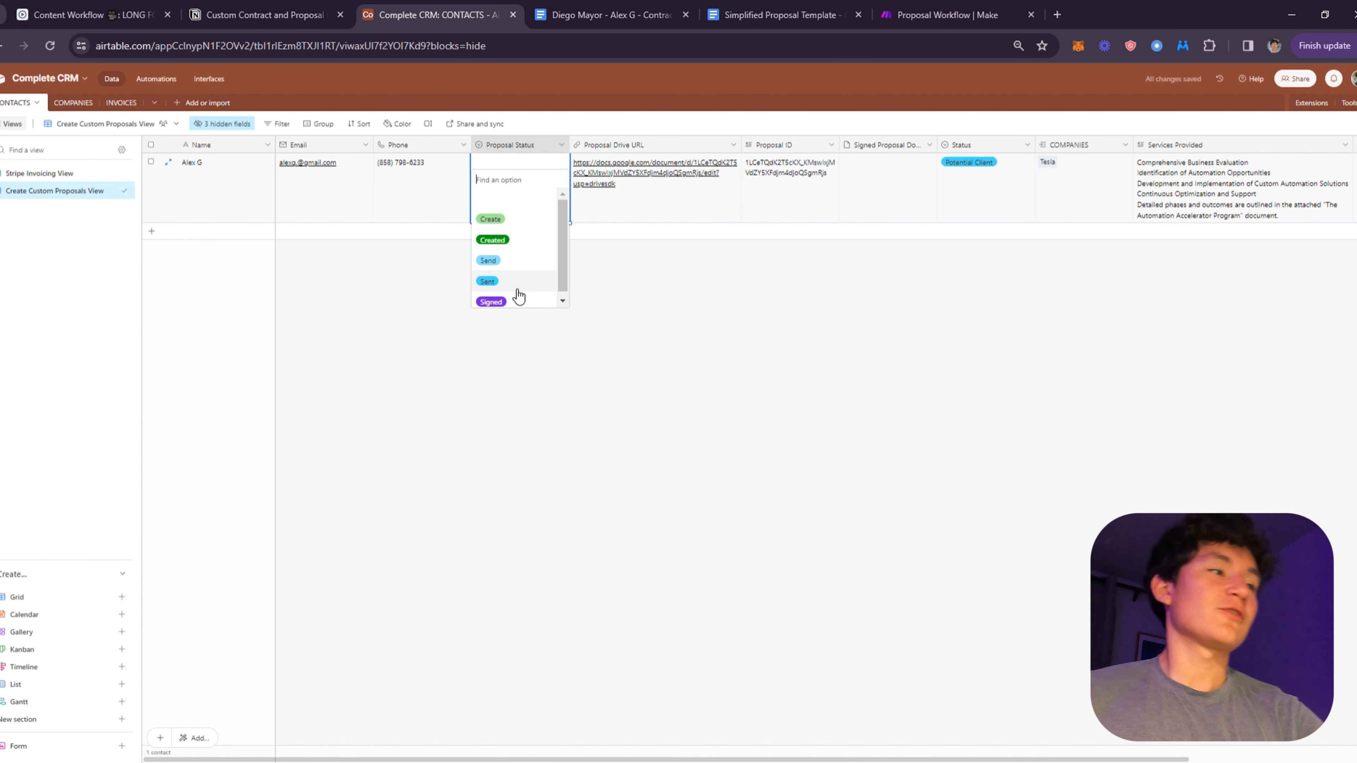
{"action": "left_click", "coordinate": [505, 251]}
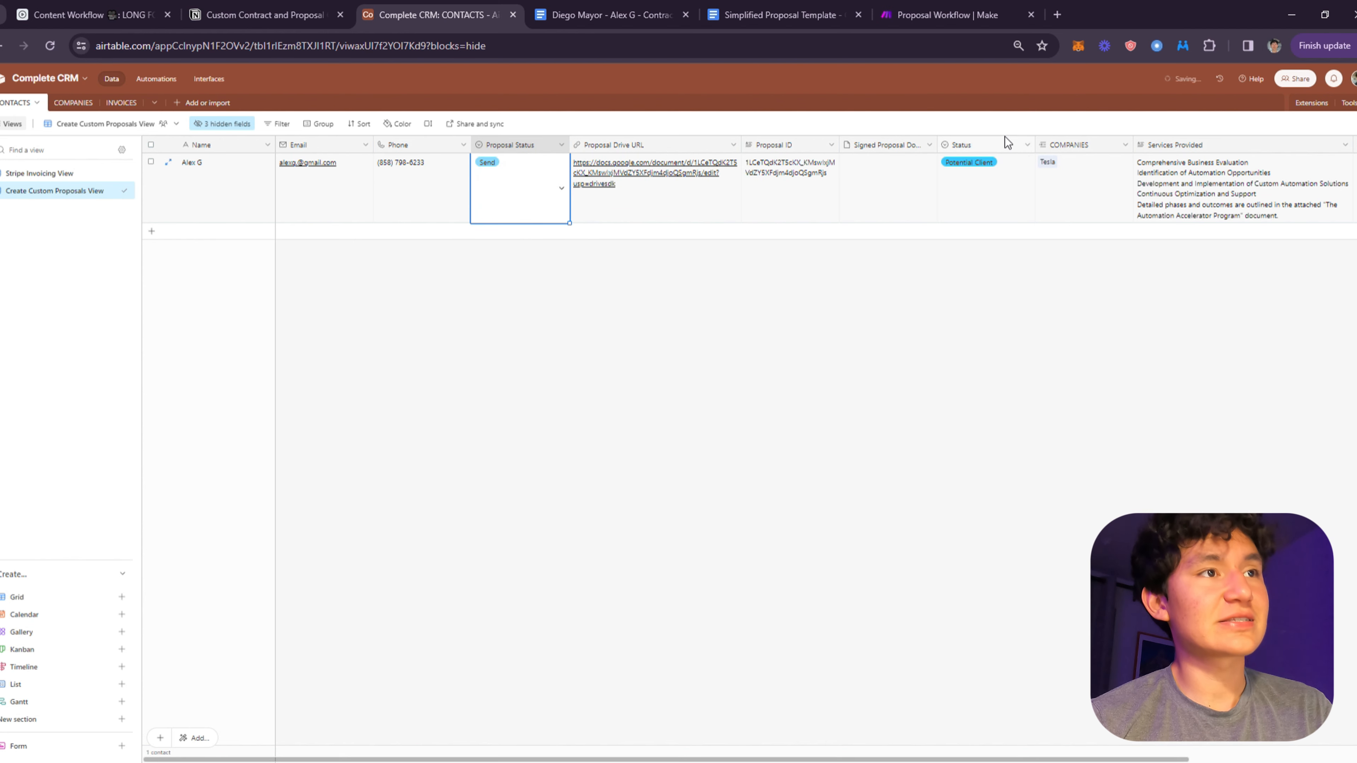
{"action": "left_click", "coordinate": [968, 7]}
{"action": "left_click_drag", "start_coordinate": [913, 272], "coordinate": [453, 203]}
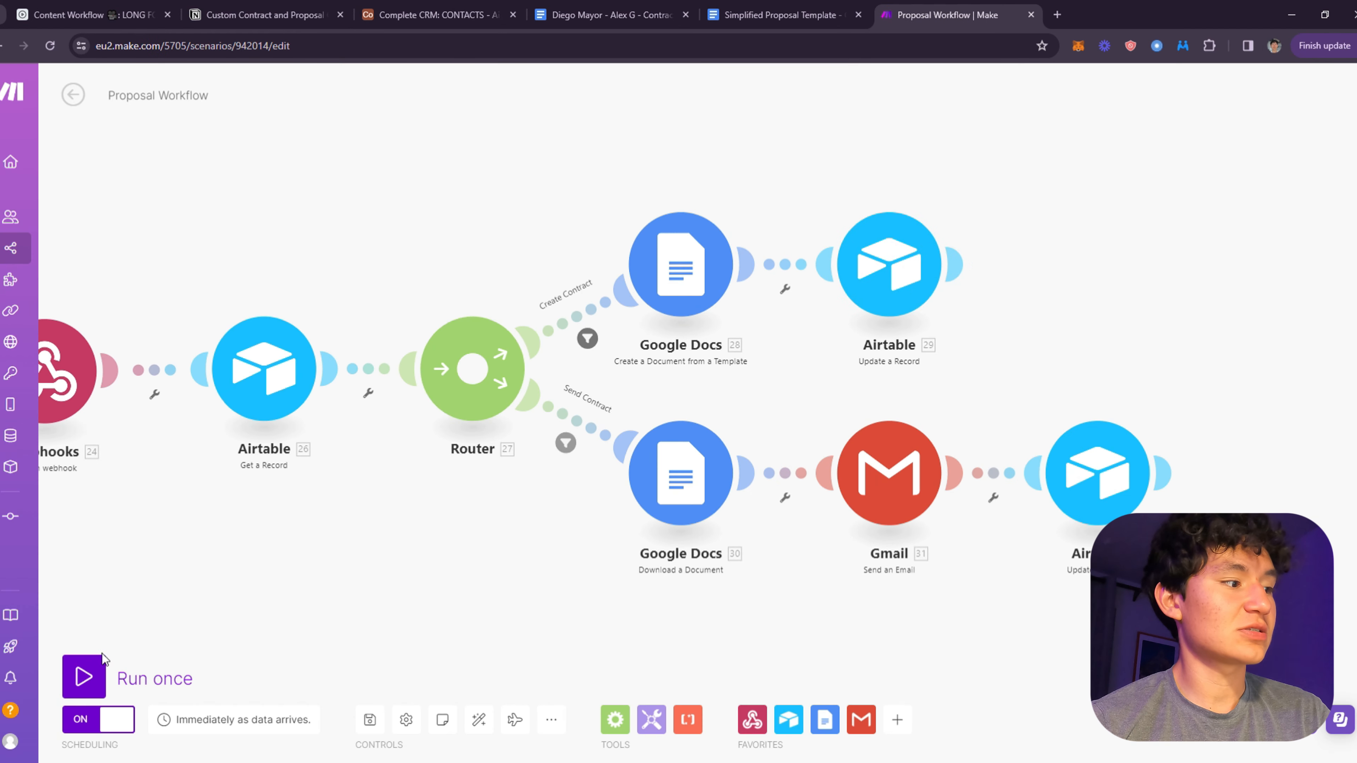
- Run the scenario once and inspect the error at the Gmail step
{"action": "left_click", "coordinate": [107, 674]}
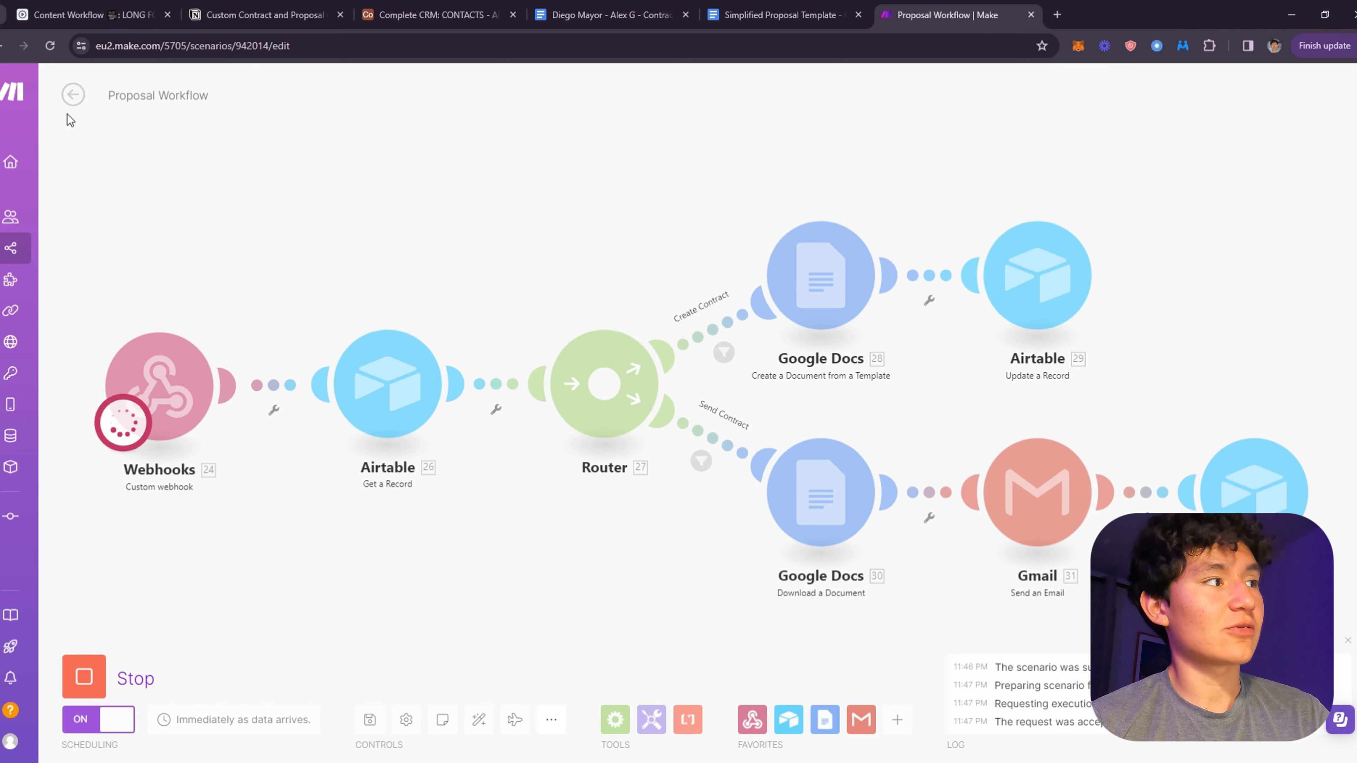
{"action": "left_click", "coordinate": [73, 95]}
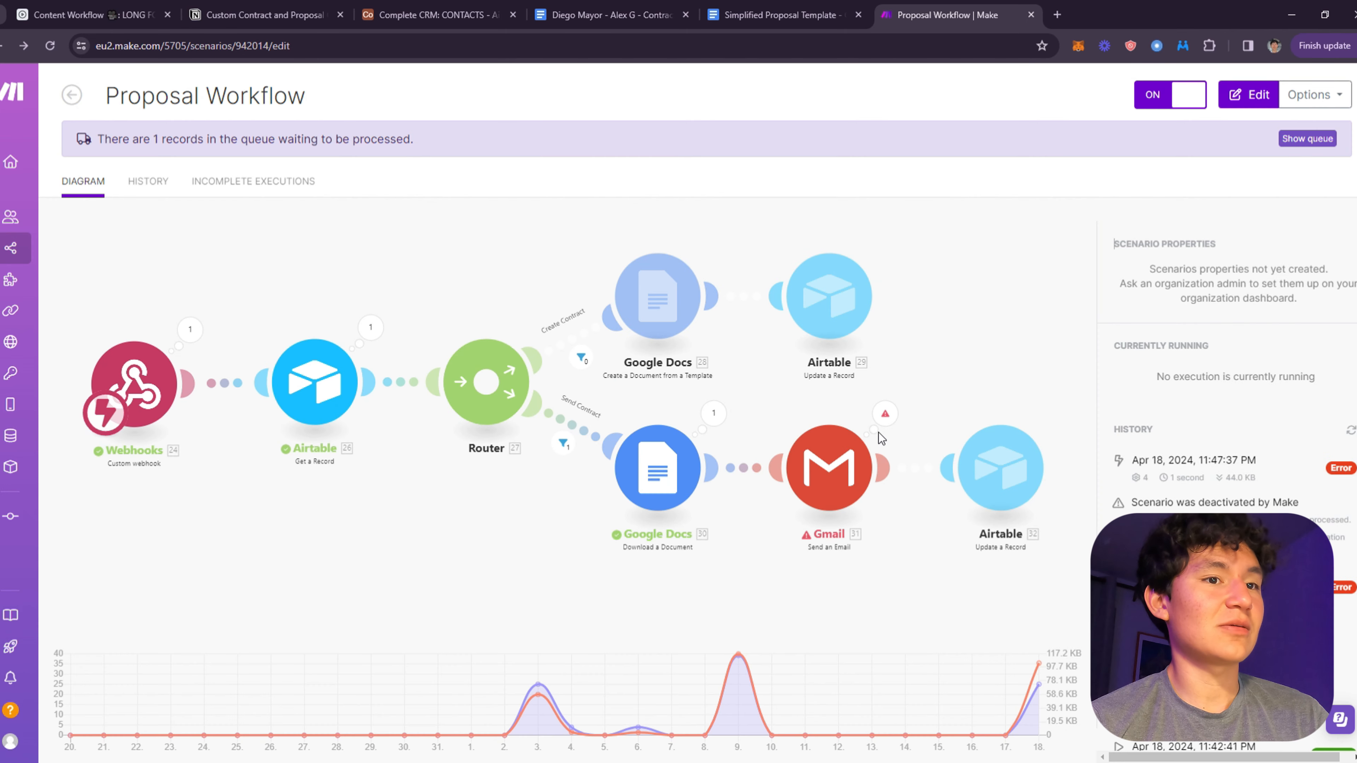
{"action": "left_click", "coordinate": [879, 433]}
{"action": "left_click", "coordinate": [1035, 456]}
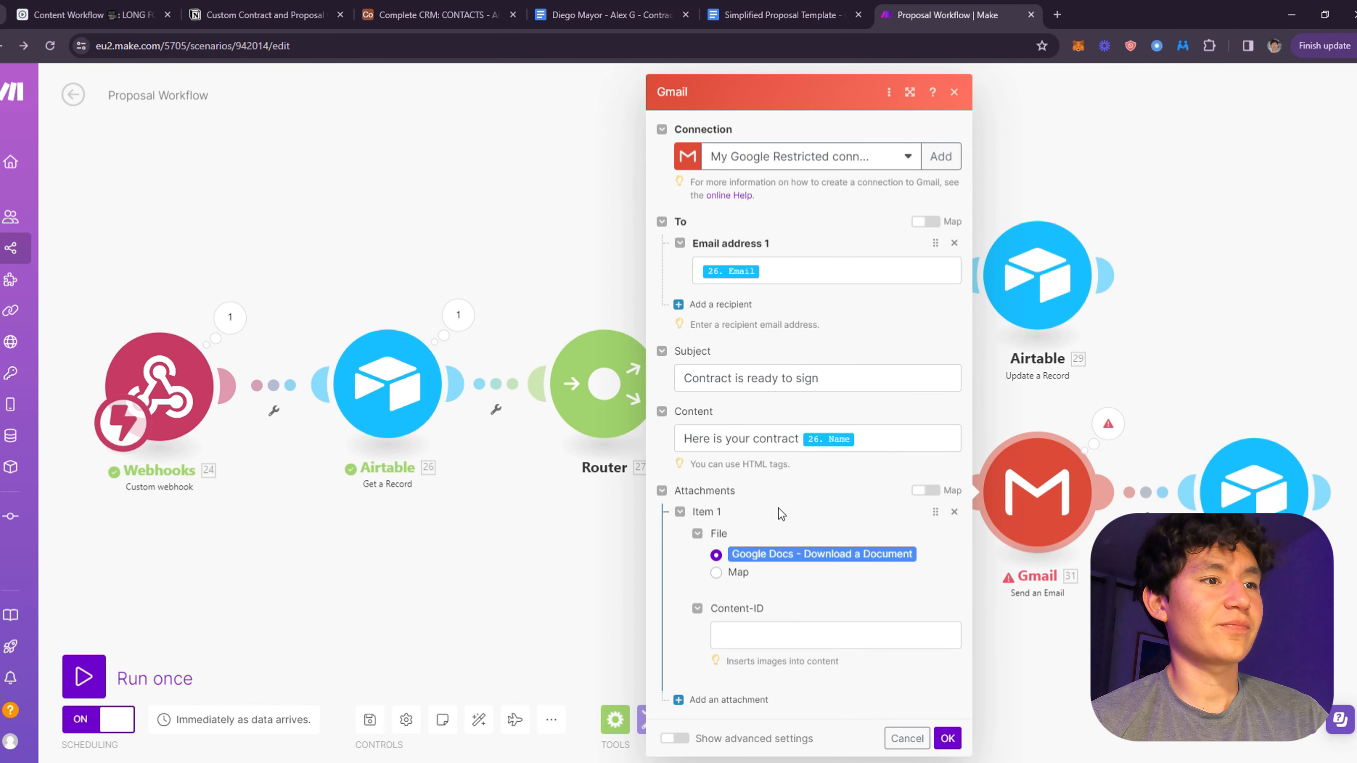
{"action": "left_click", "coordinate": [1117, 425]}
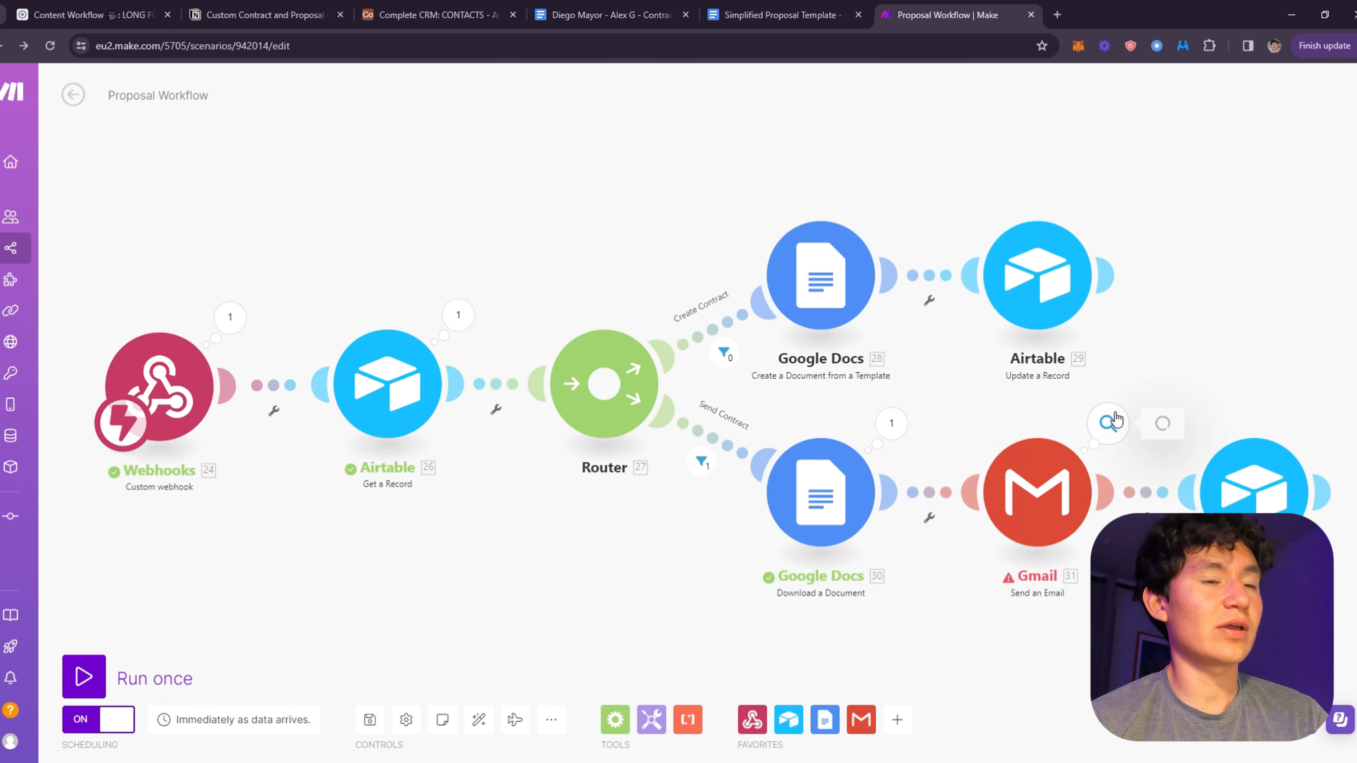
{"action": "left_click", "coordinate": [1163, 334]}
{"action": "left_click", "coordinate": [1079, 487]}
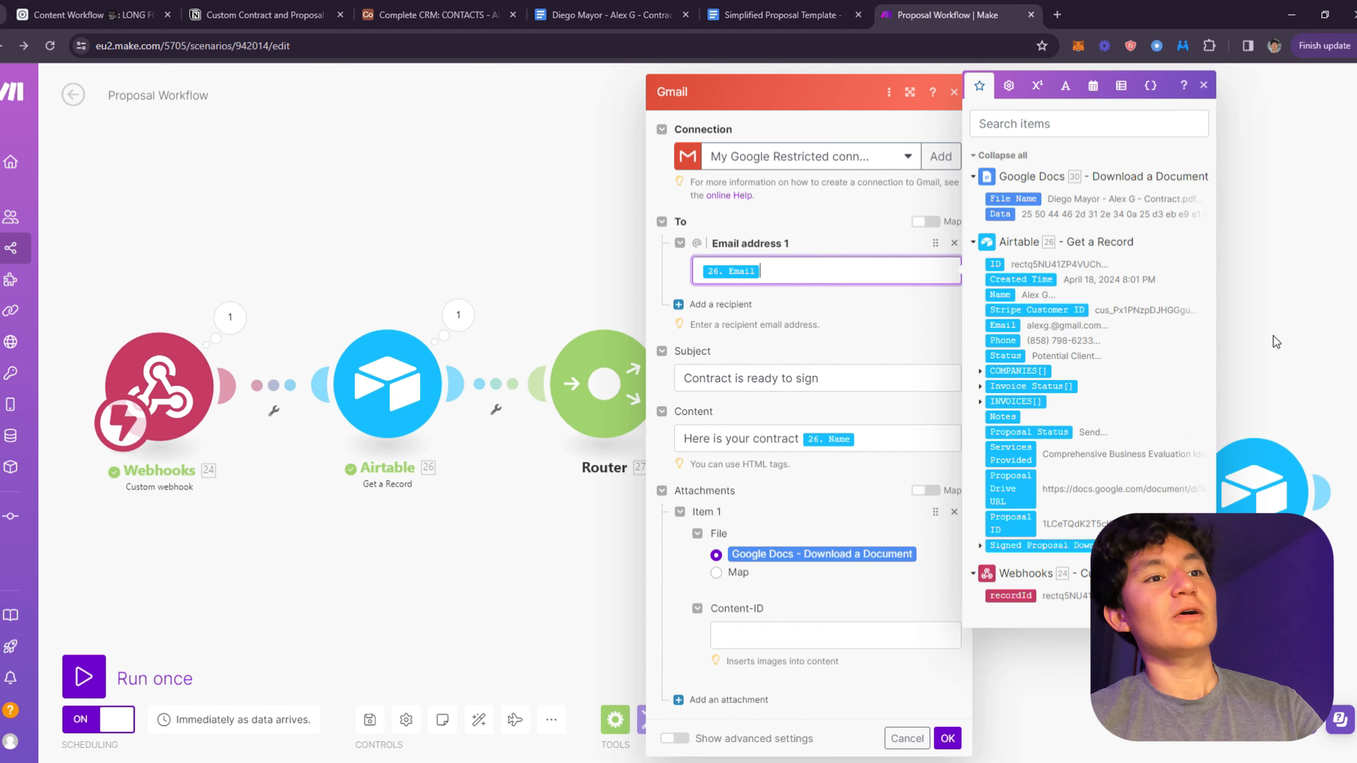
{"action": "left_click_drag", "start_coordinate": [1182, 374], "coordinate": [721, 278]}
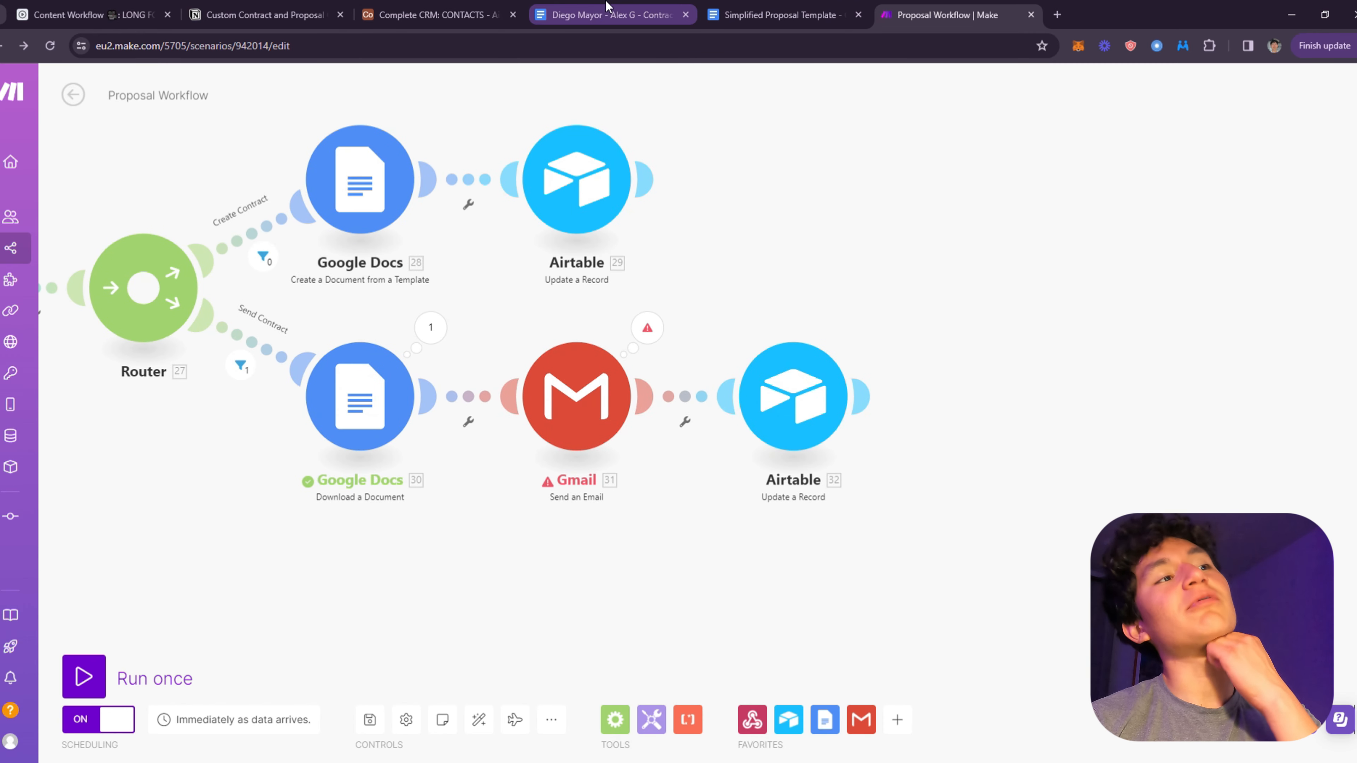
- Edit the Gmail step's Email address 1 field to use a fixed recipient address
{"action": "left_click", "coordinate": [643, 371]}
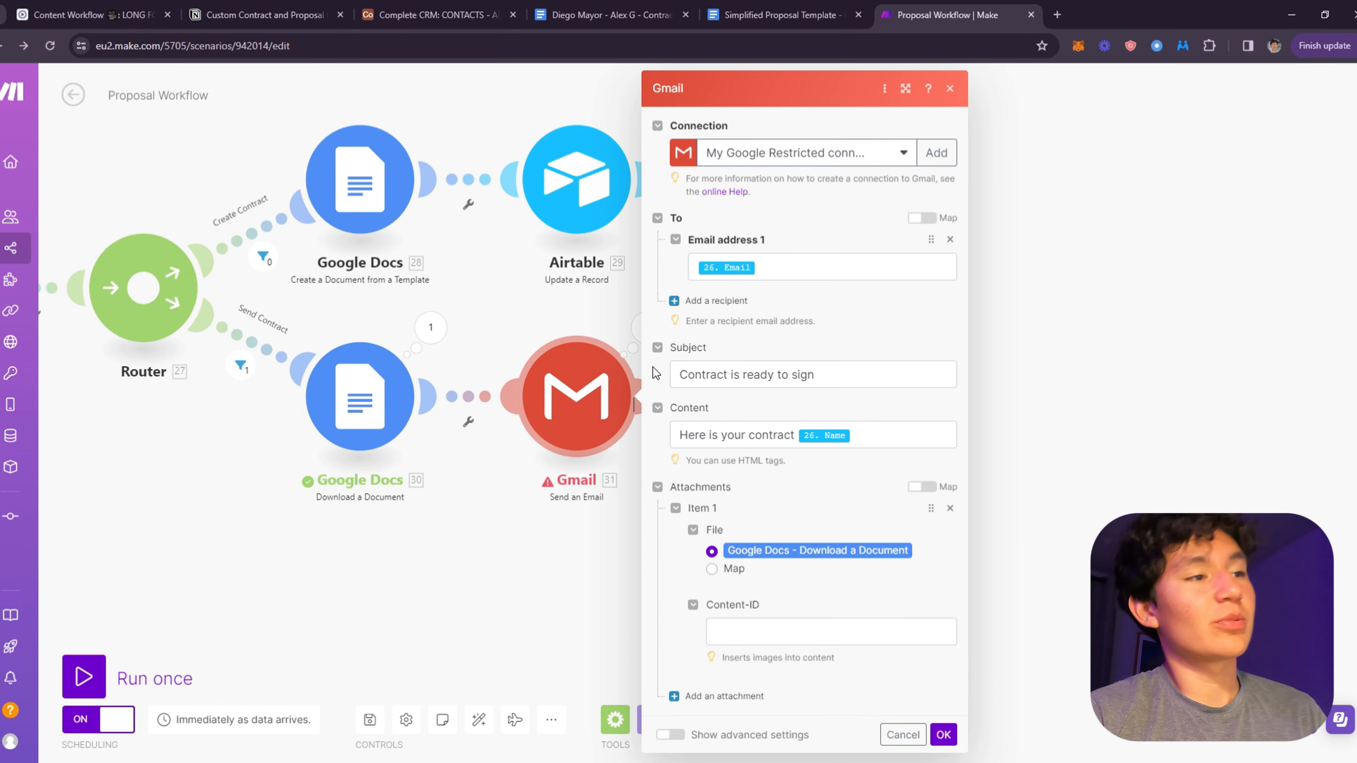
{"action": "left_click", "coordinate": [785, 265]}
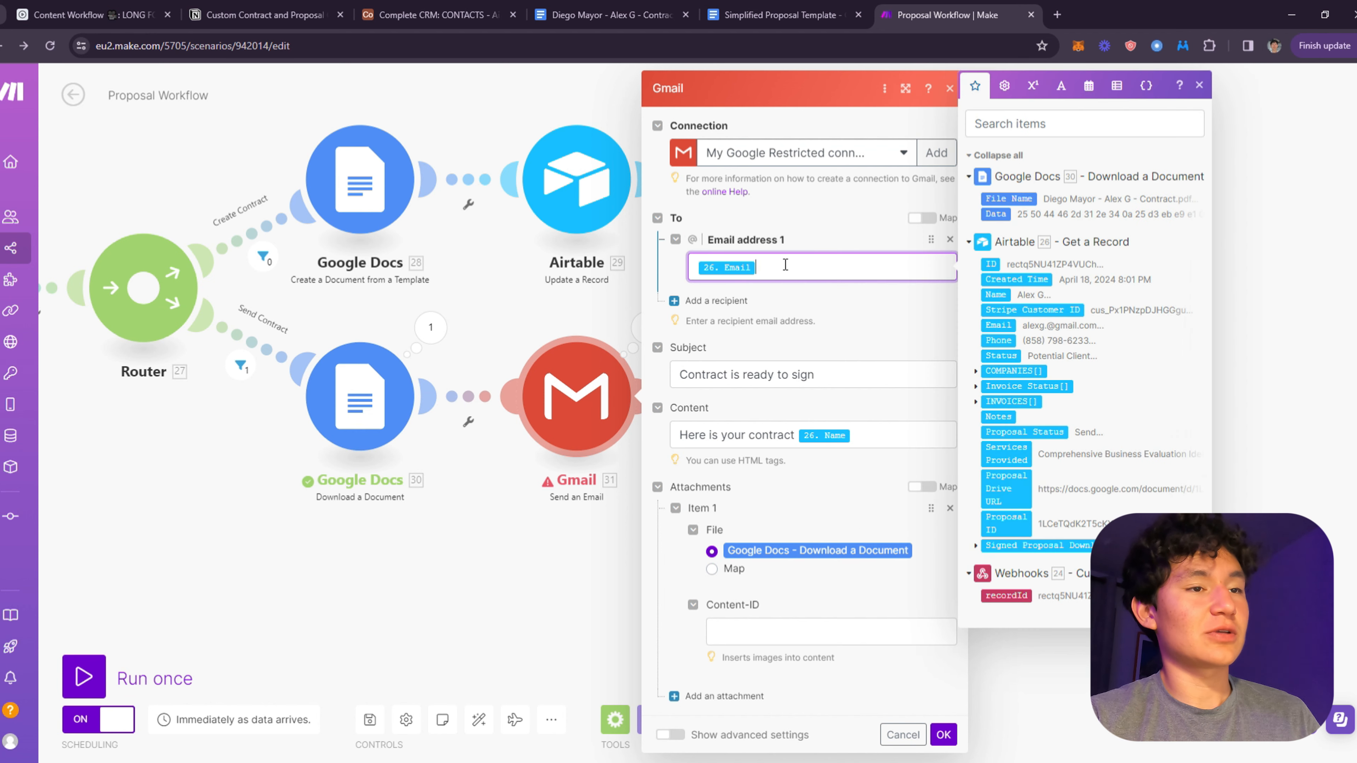
{"action": "left_click", "coordinate": [642, 351]}
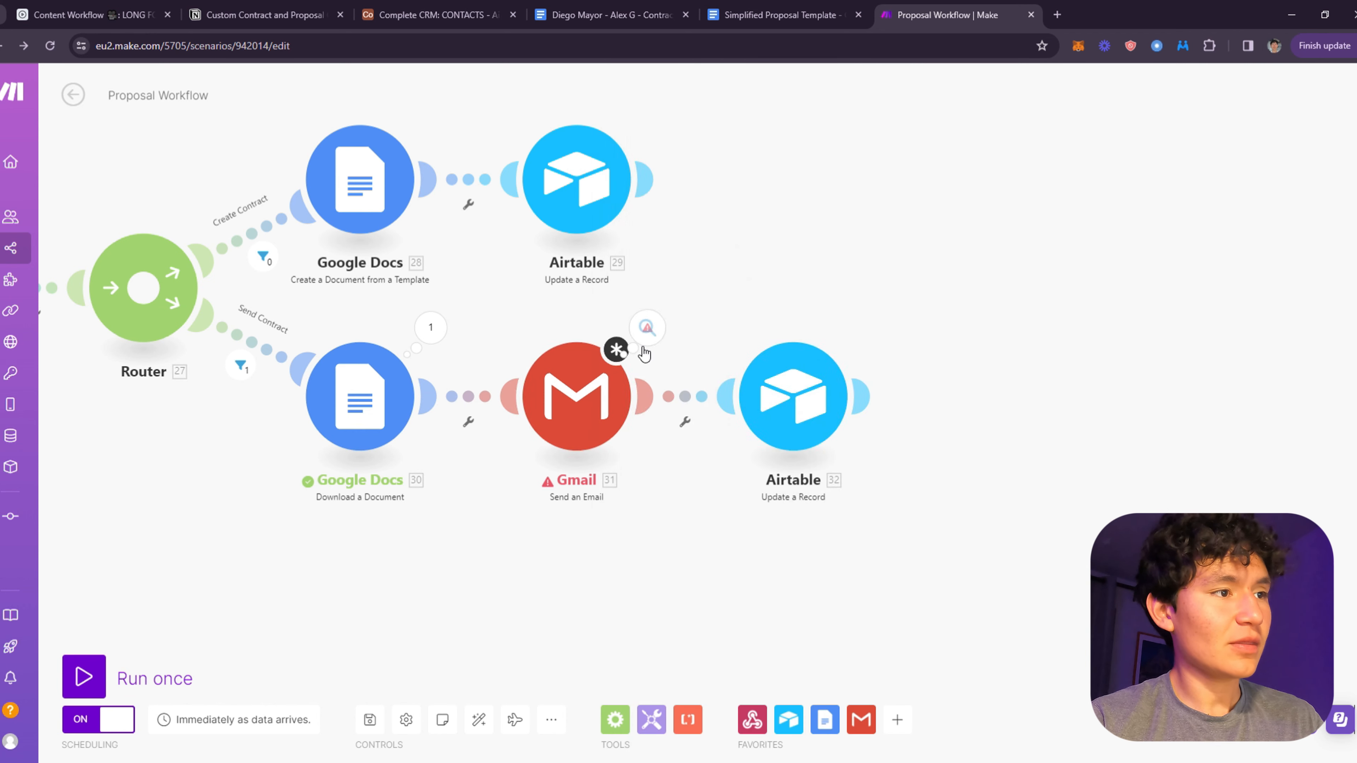
{"action": "left_click_drag", "start_coordinate": [642, 351], "coordinate": [1190, 455]}
{"action": "left_click", "coordinate": [1162, 464]}
{"action": "left_click", "coordinate": [834, 265]}
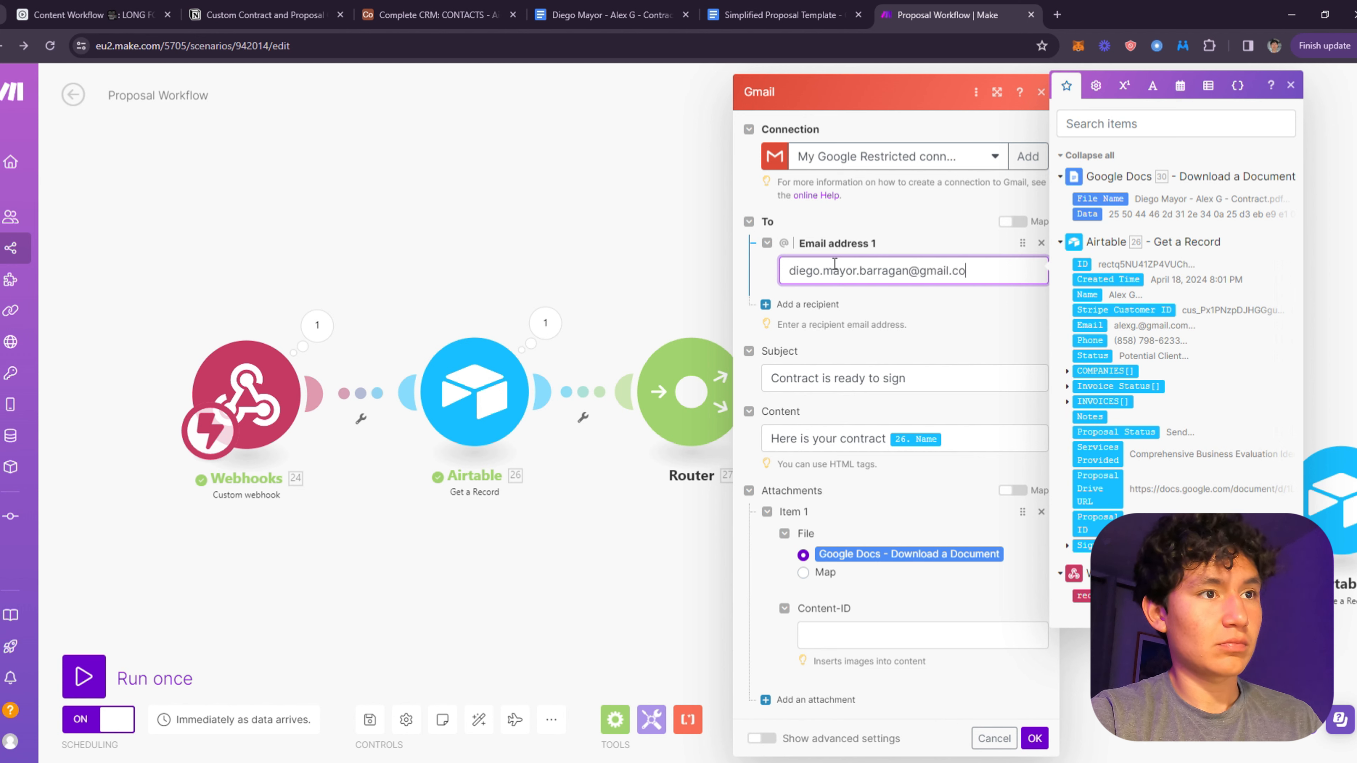
- Save the Gmail settings, rerun using the queued webhook data, then view the Simplified Proposal Template
{"action": "left_click", "coordinate": [1034, 738]}
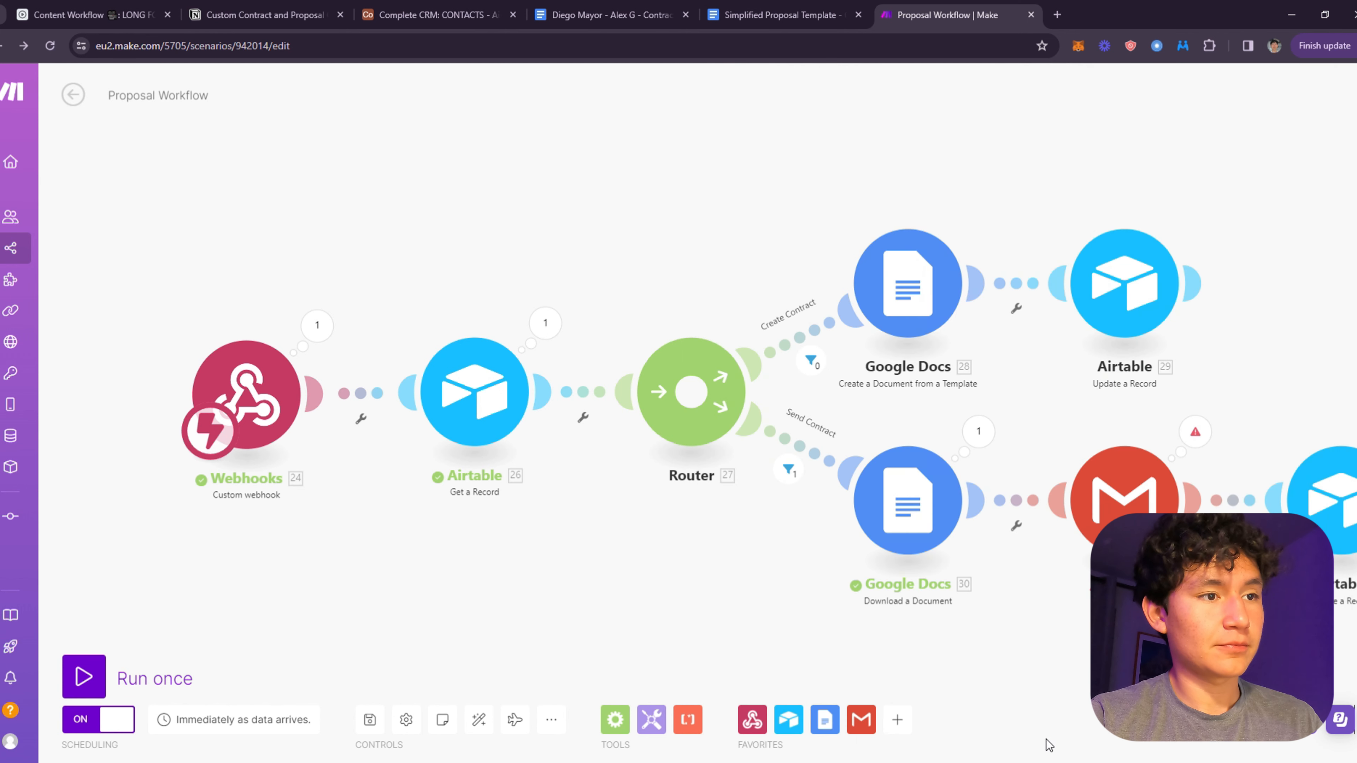
{"action": "left_click", "coordinate": [84, 677]}
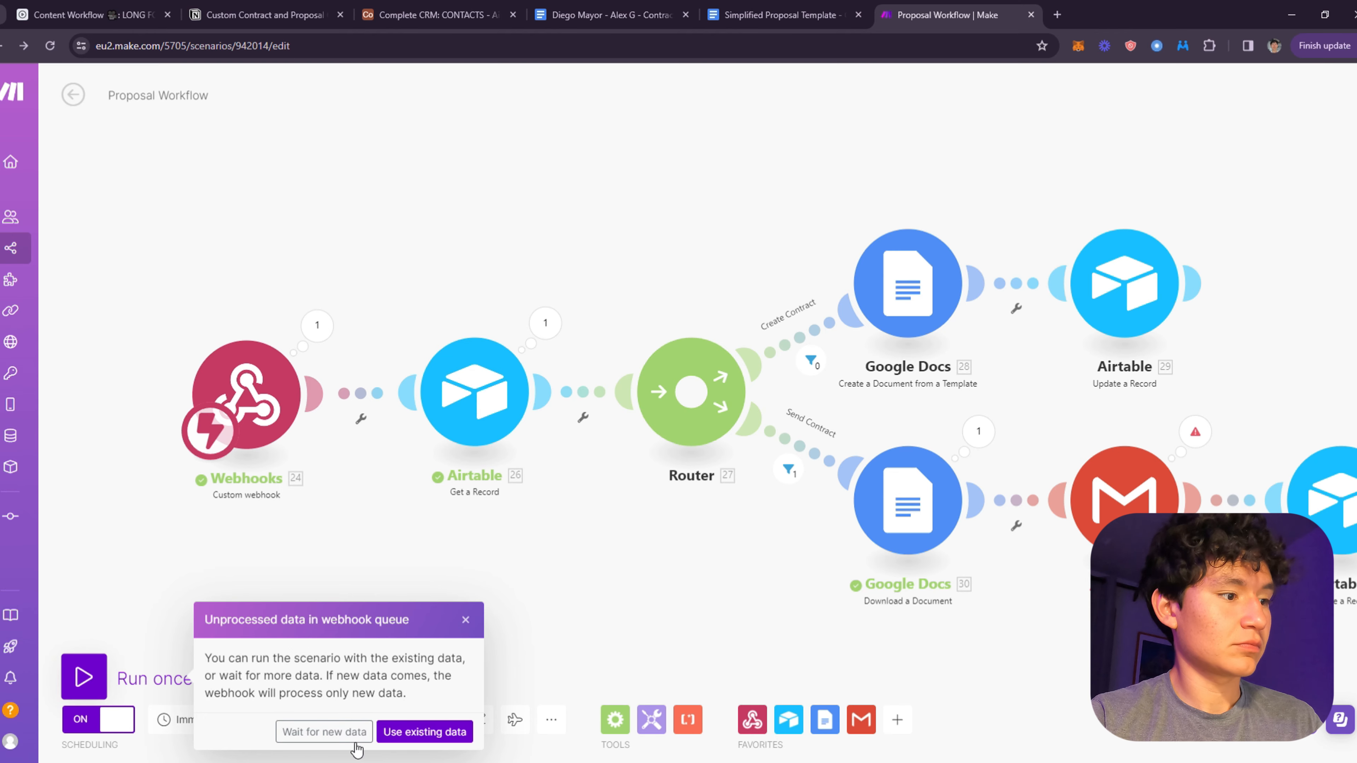
{"action": "left_click", "coordinate": [427, 732]}
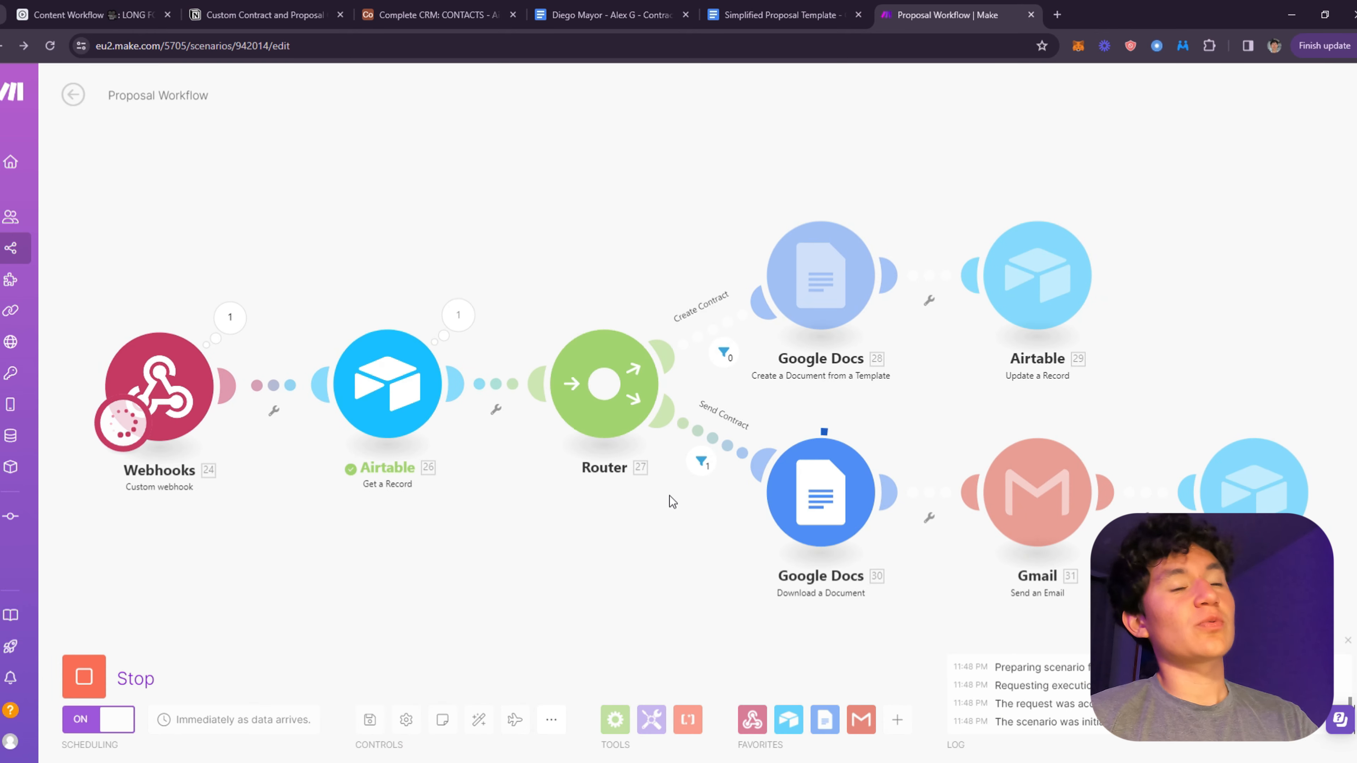
{"action": "left_click_drag", "start_coordinate": [1190, 338], "coordinate": [1150, 292]}
{"action": "scroll", "coordinate": [981, 282], "scroll_direction": "down", "scroll_amount": 2}
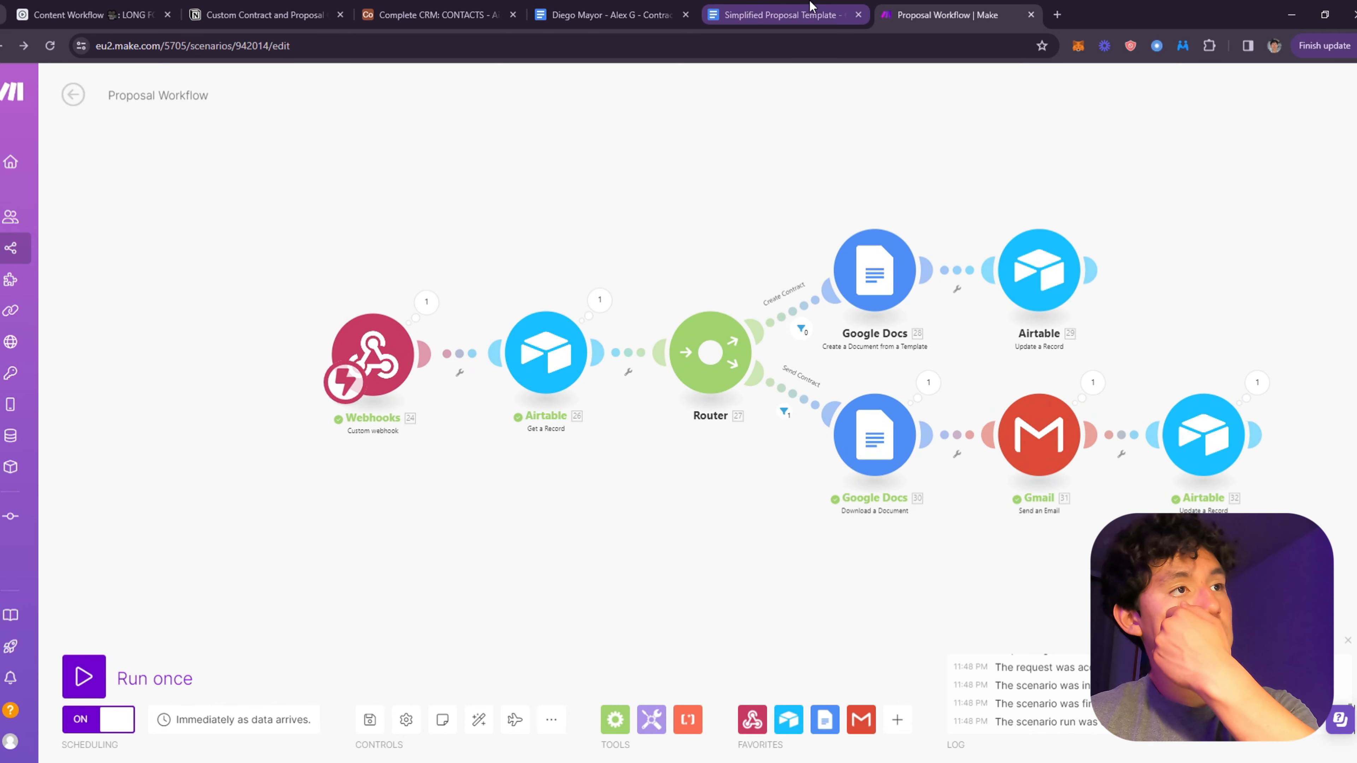
{"action": "left_click", "coordinate": [780, 15]}
{"action": "left_click", "coordinate": [638, 11]}
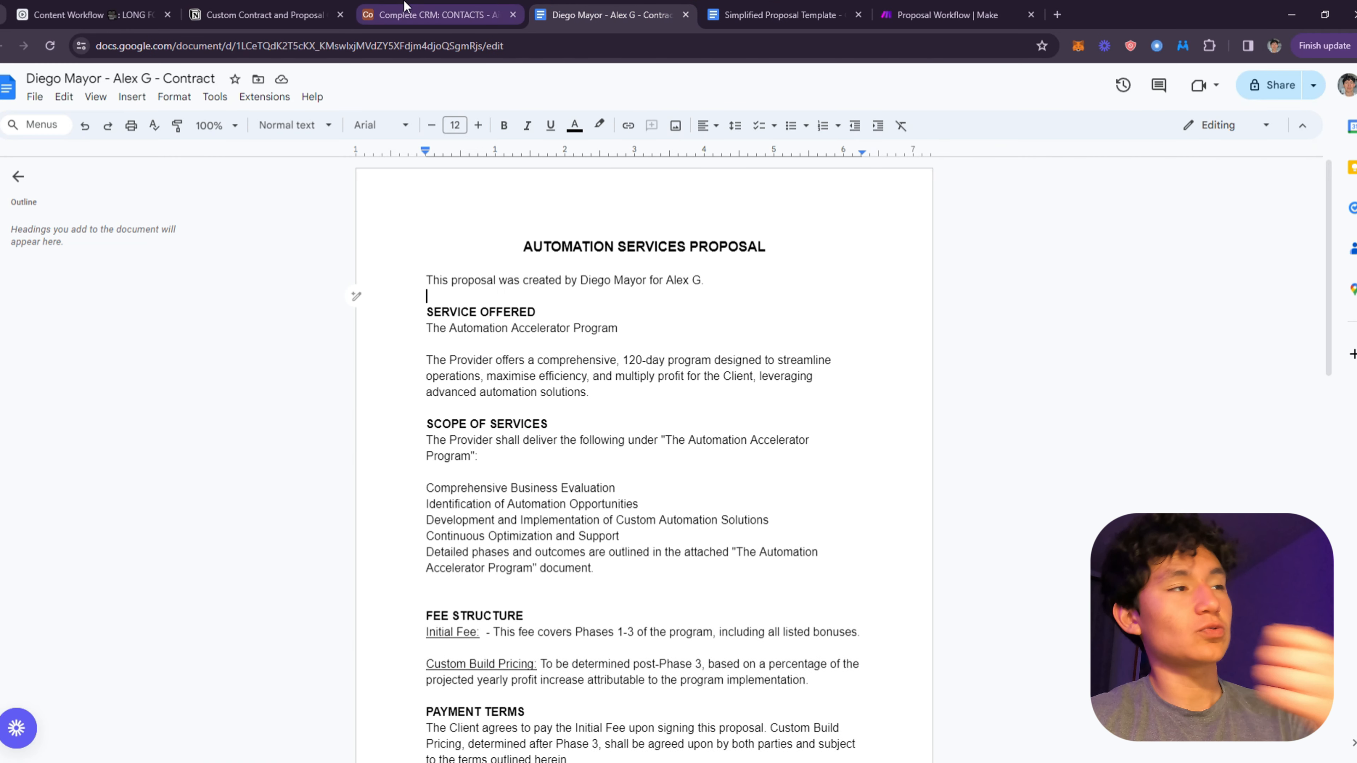
{"action": "left_click", "coordinate": [425, 15]}
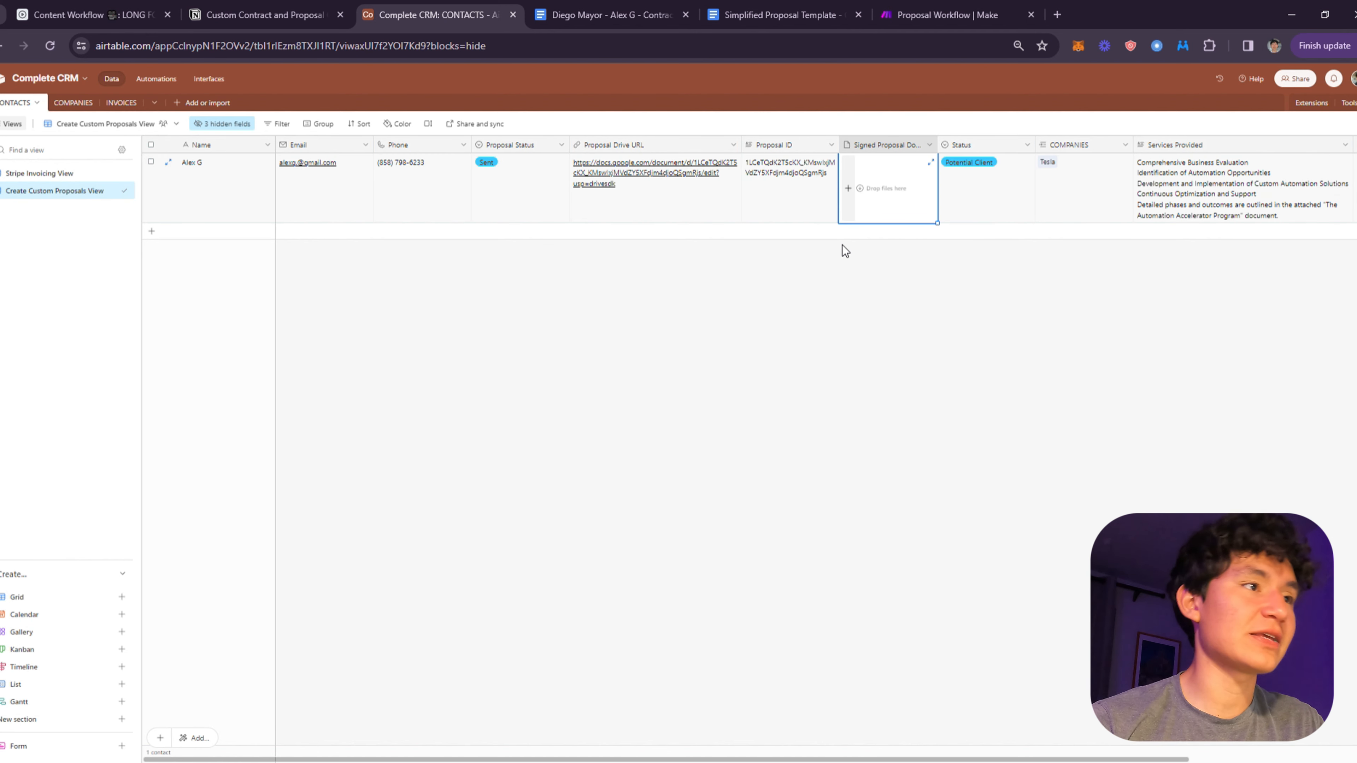
{"action": "left_click", "coordinate": [603, 12]}
{"action": "left_click", "coordinate": [779, 12]}
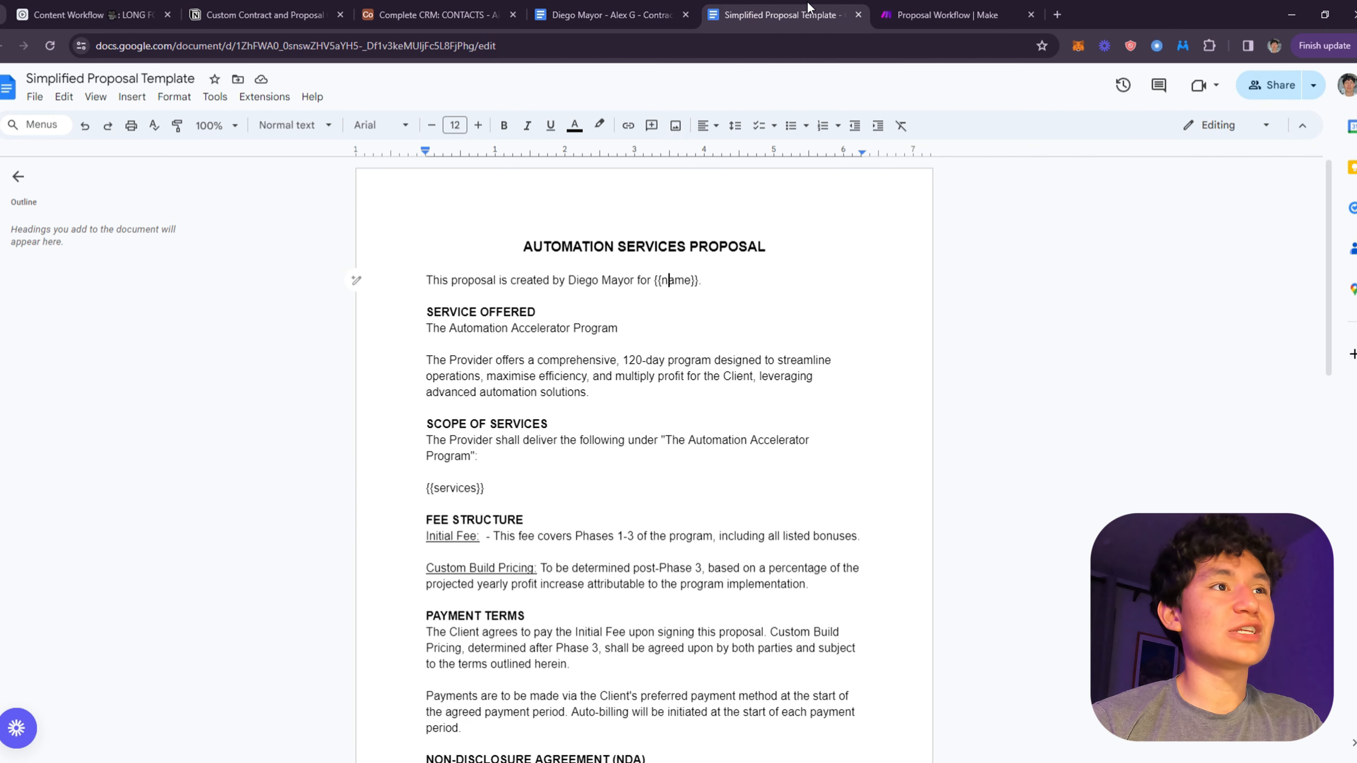
{"action": "left_click", "coordinate": [964, 6]}
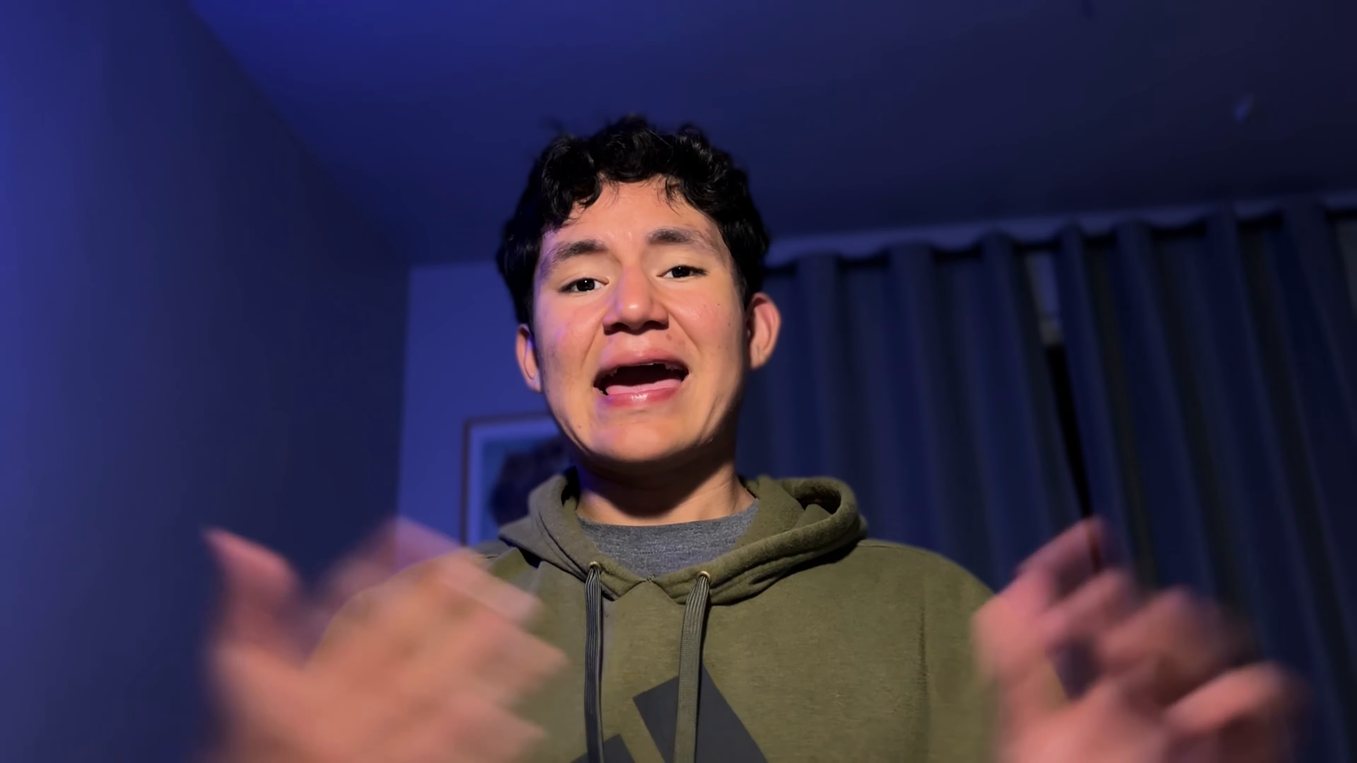